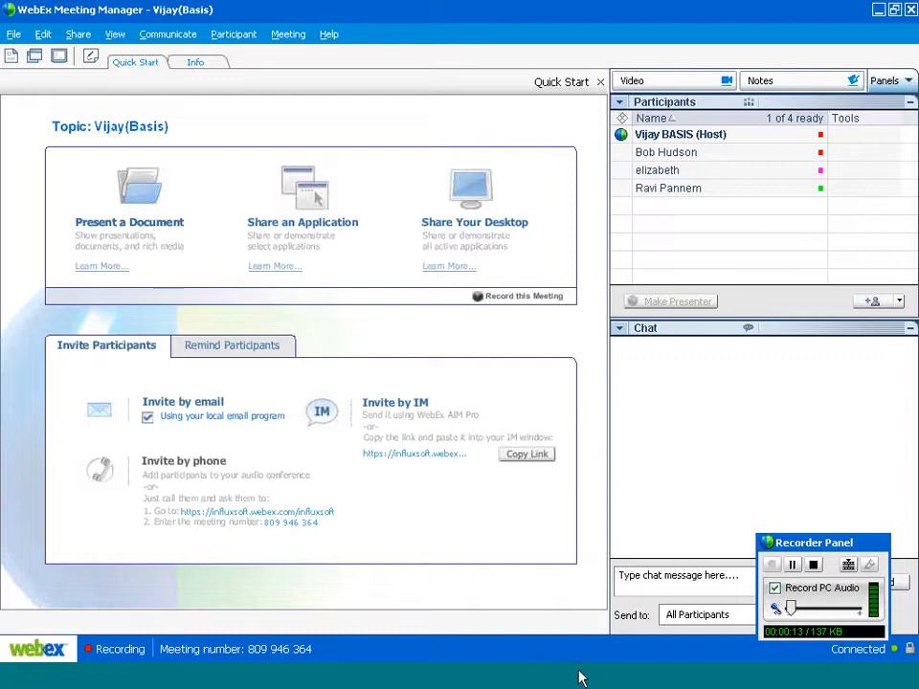
# Share the whole desktop from WebEx Meeting Manager, showing sap-inst.bmp open in Paint.
pyautogui.click(579, 672)
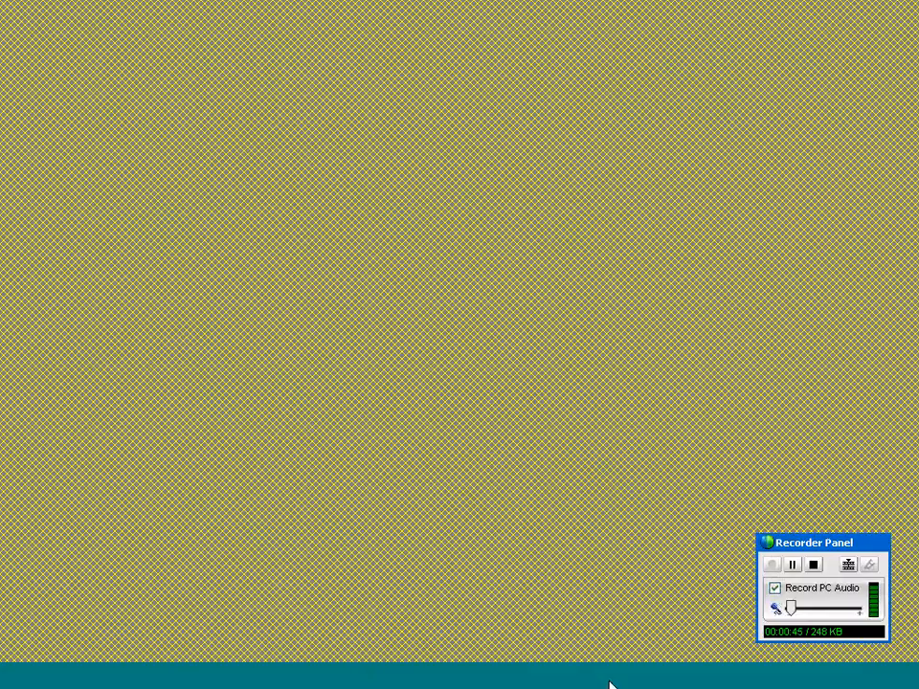
pyautogui.click(710, 670)
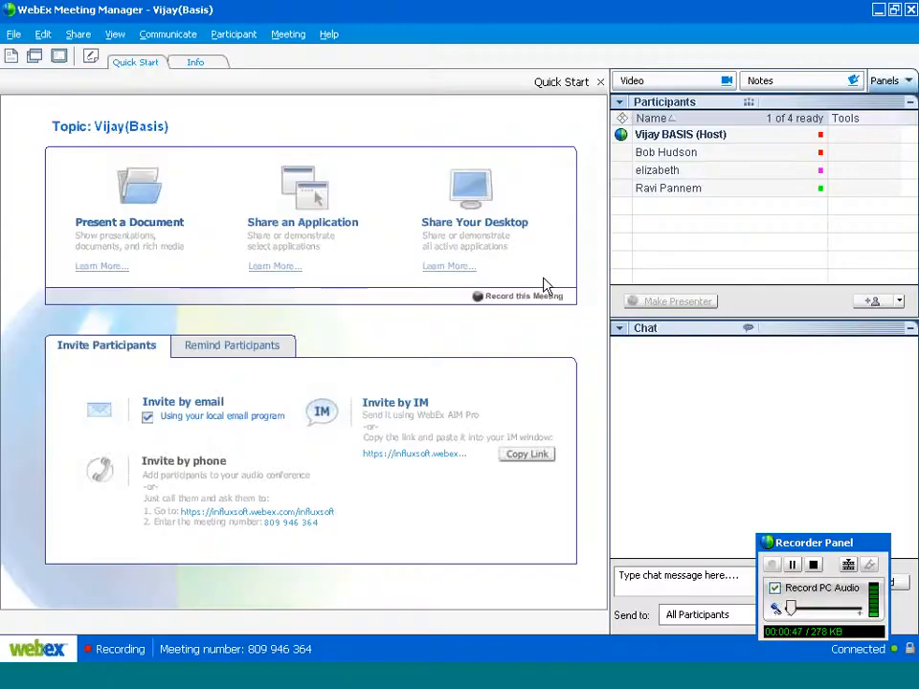
pyautogui.click(476, 196)
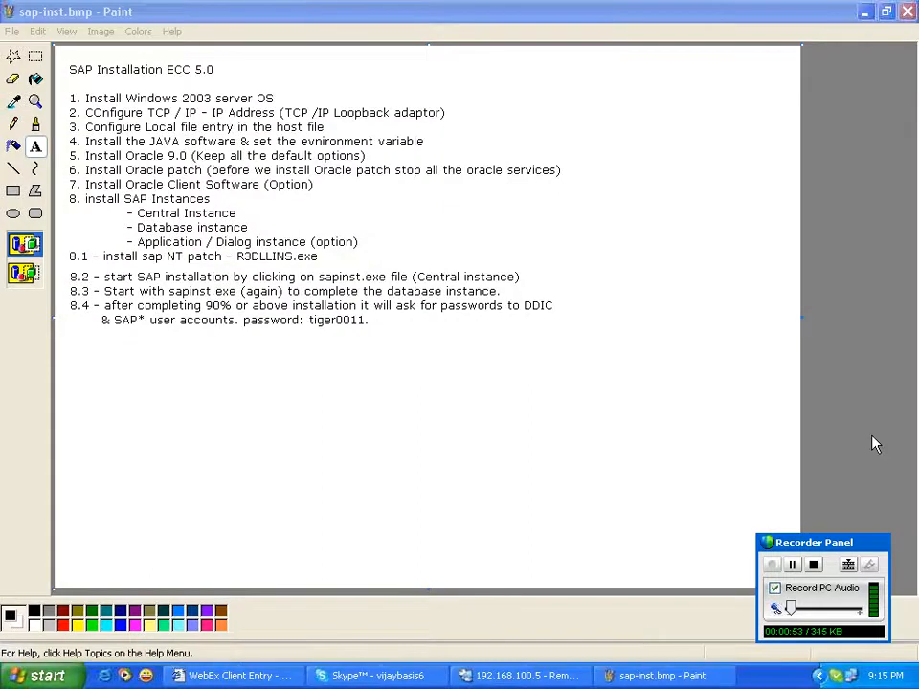
# Switch to the 192.168.100.5 remote session showing Network Connections.
pyautogui.moveTo(831, 546); pyautogui.dragTo(846, 423)
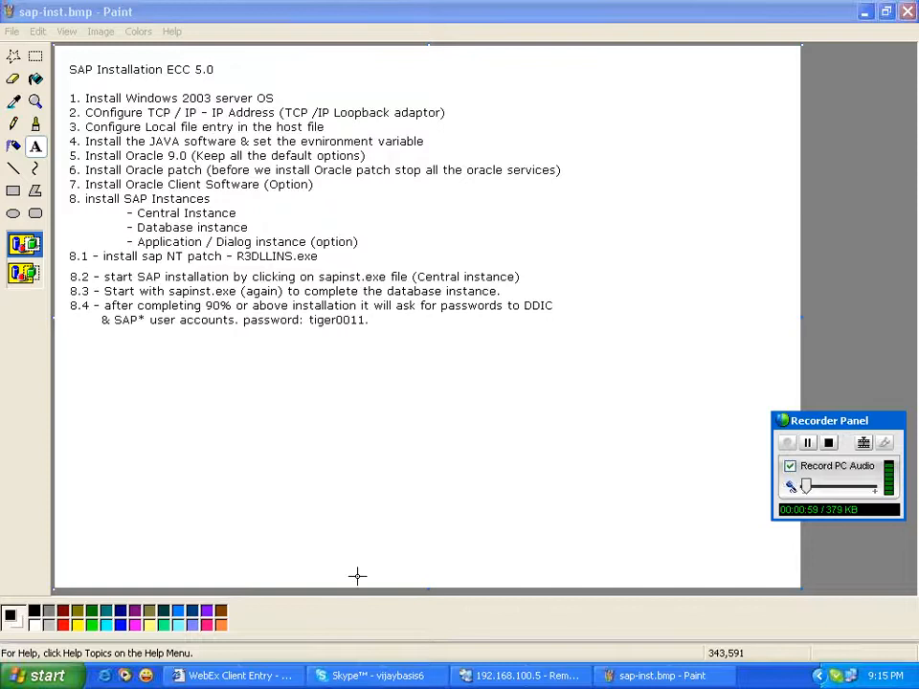
pyautogui.click(539, 670)
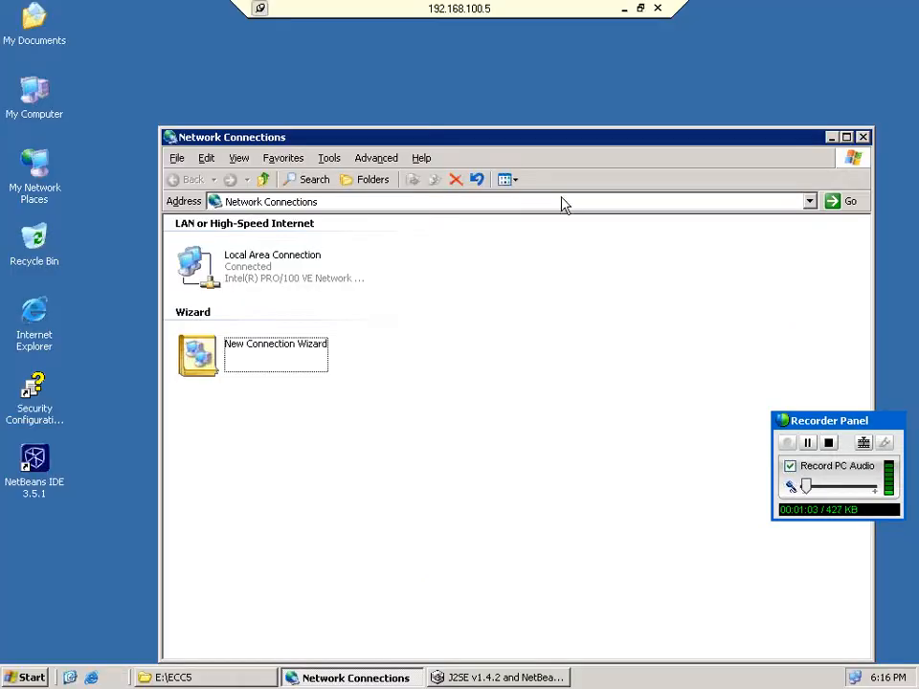
pyautogui.click(862, 137)
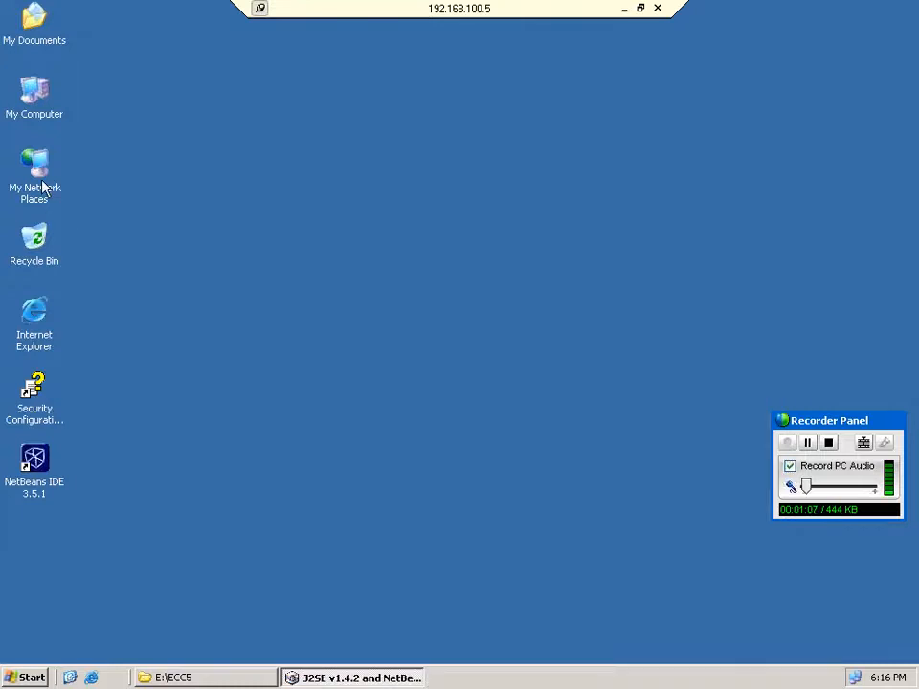
pyautogui.rightClick(42, 188)
pyautogui.click(114, 334)
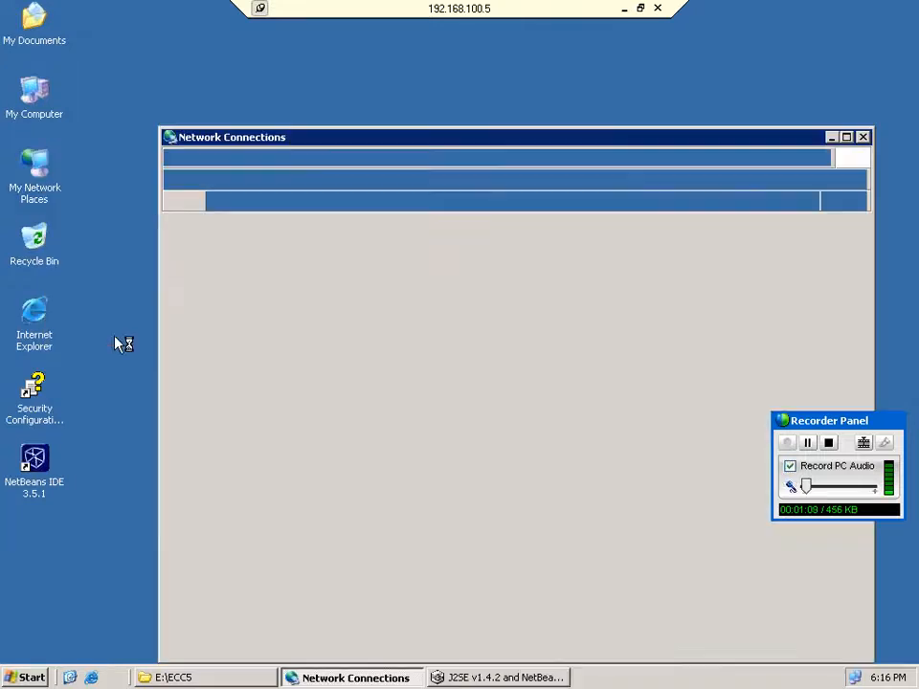
pyautogui.click(221, 271)
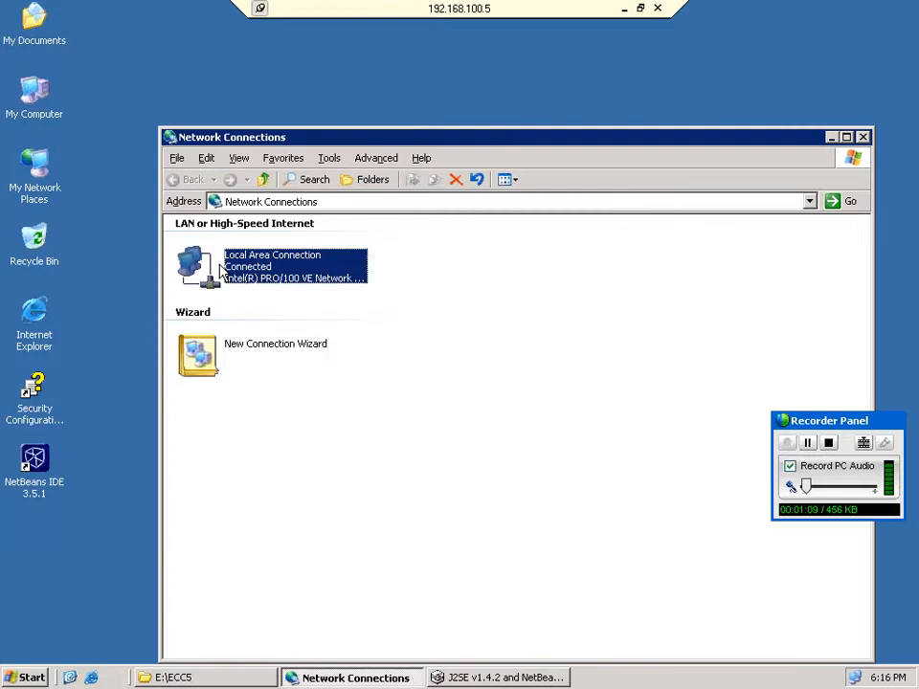
pyautogui.rightClick(221, 270)
pyautogui.click(252, 408)
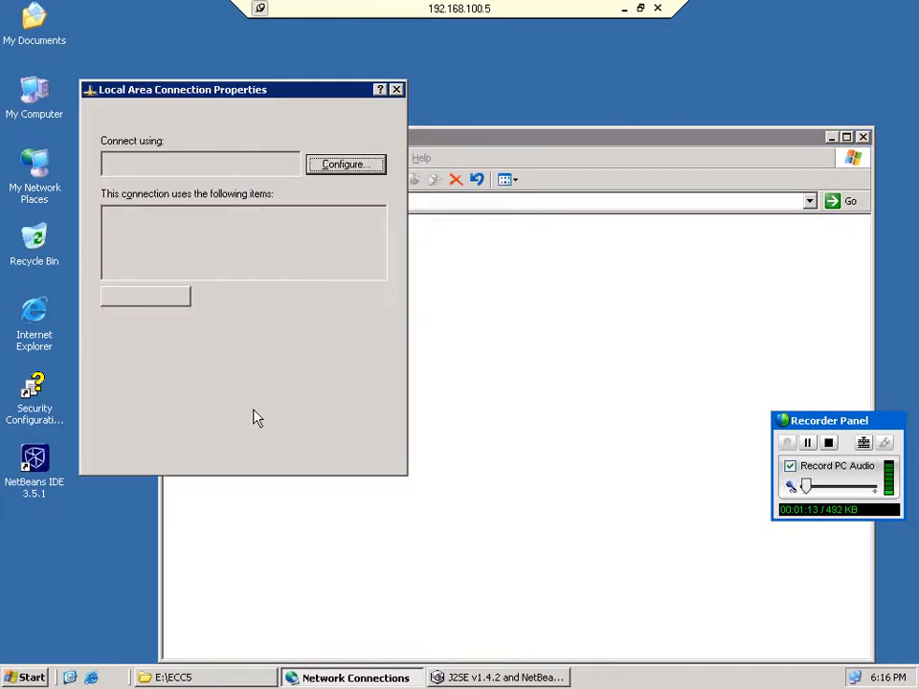
pyautogui.click(219, 262)
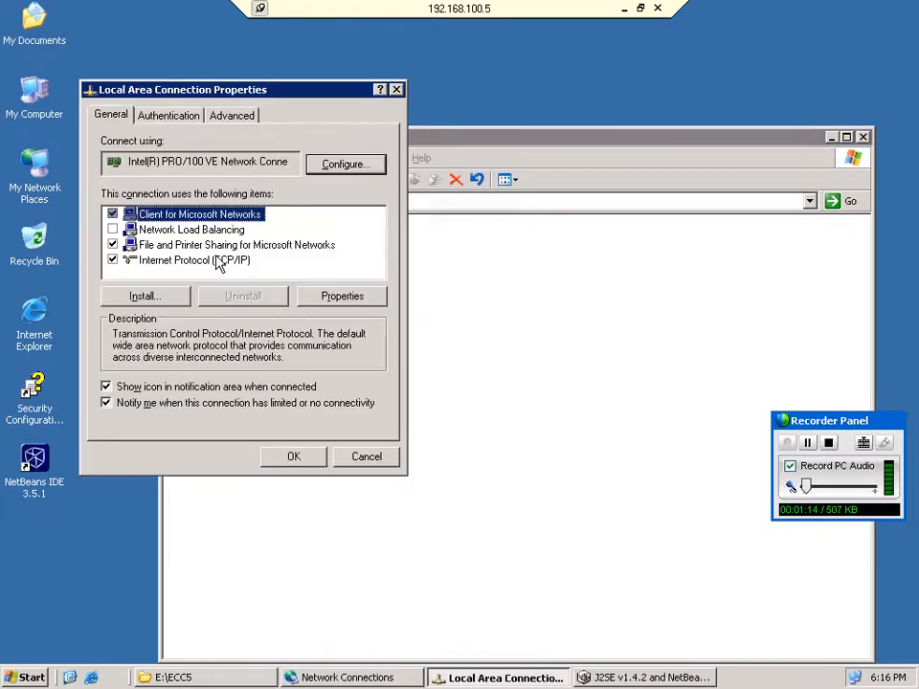
pyautogui.click(379, 302)
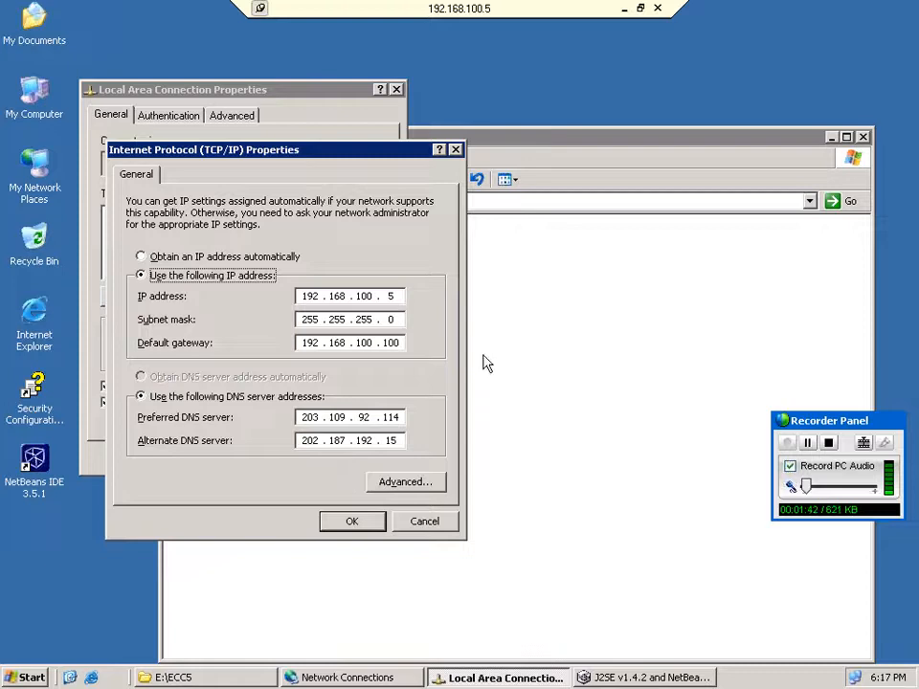
pyautogui.click(353, 519)
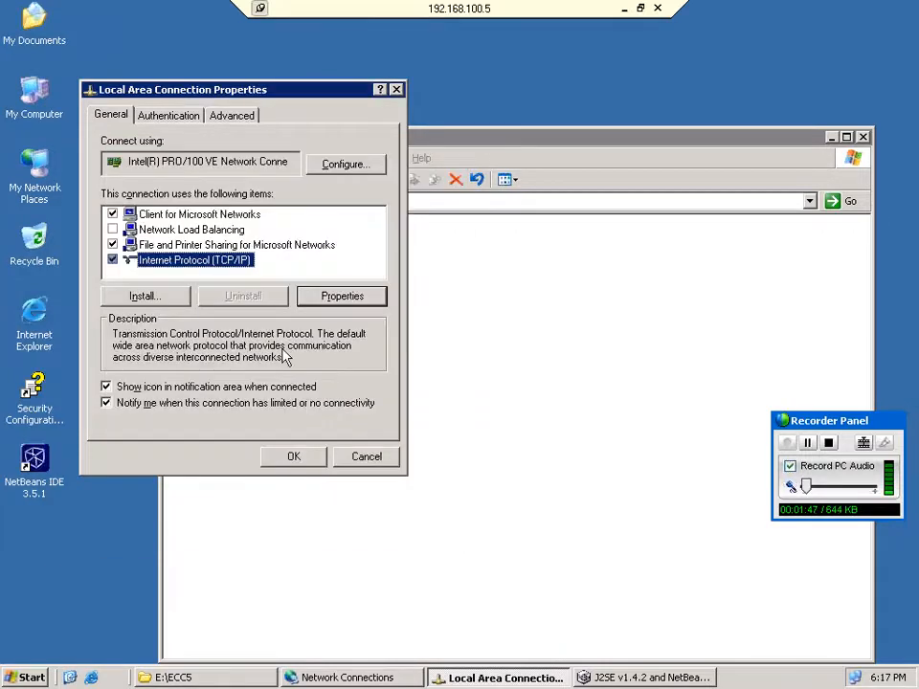
pyautogui.click(311, 457)
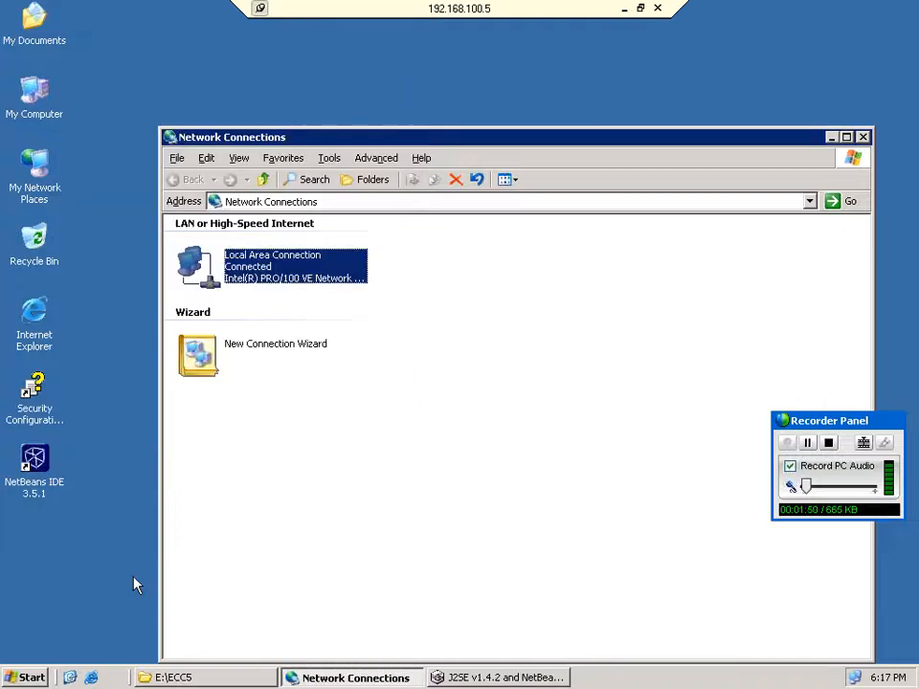
pyautogui.click(29, 678)
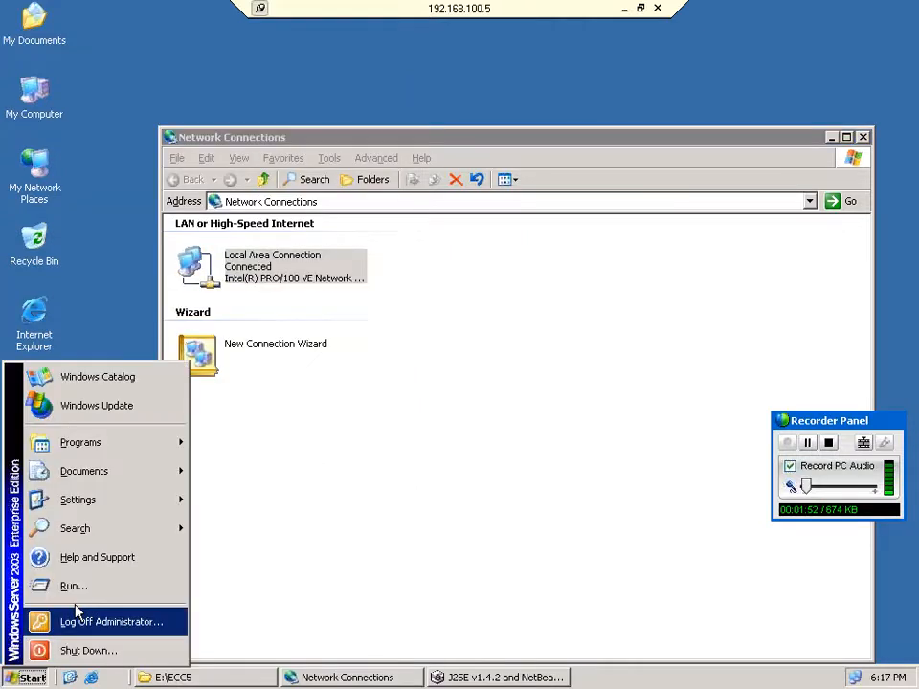
pyautogui.click(72, 587)
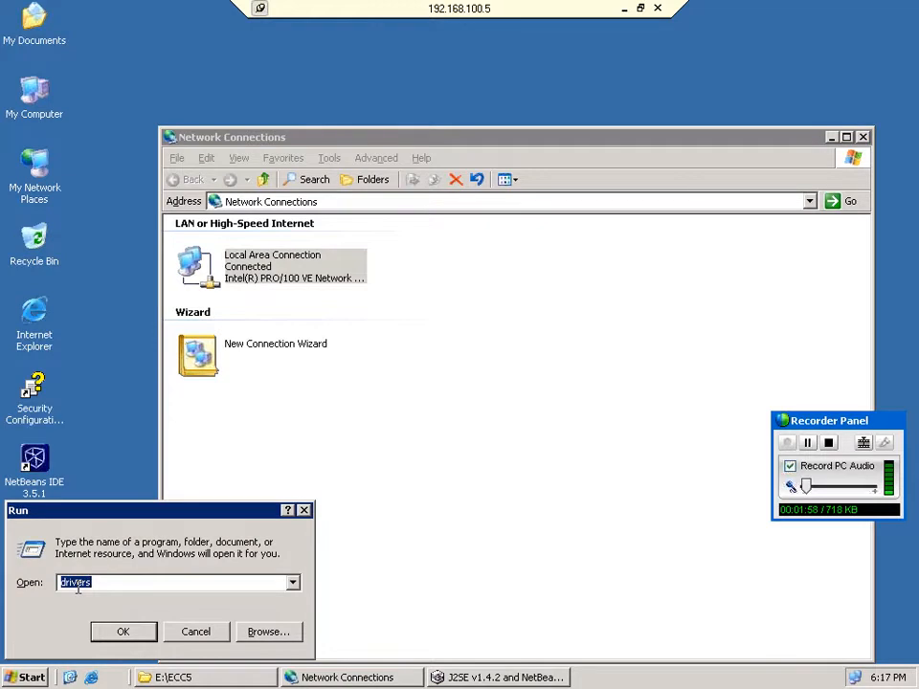
pyautogui.press('Return')
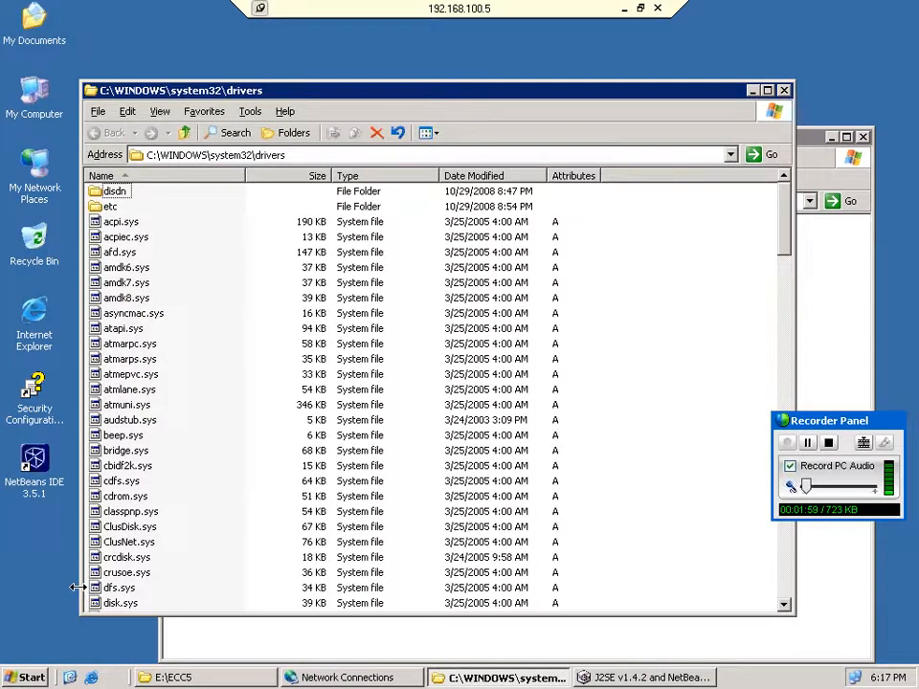
pyautogui.doubleClick(110, 206)
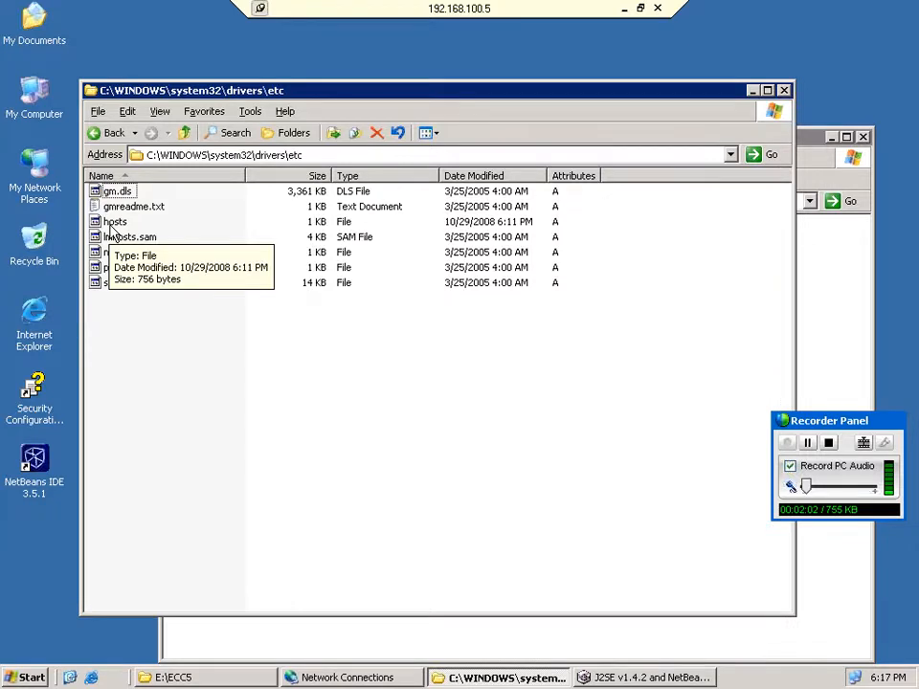
pyautogui.doubleClick(111, 224)
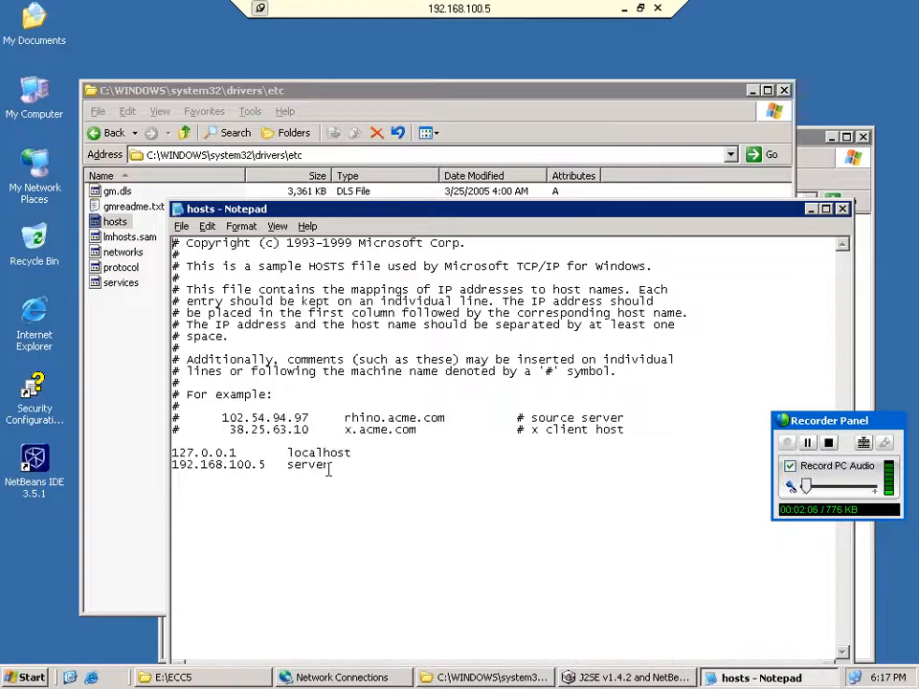
pyautogui.moveTo(329, 469); pyautogui.dragTo(257, 472)
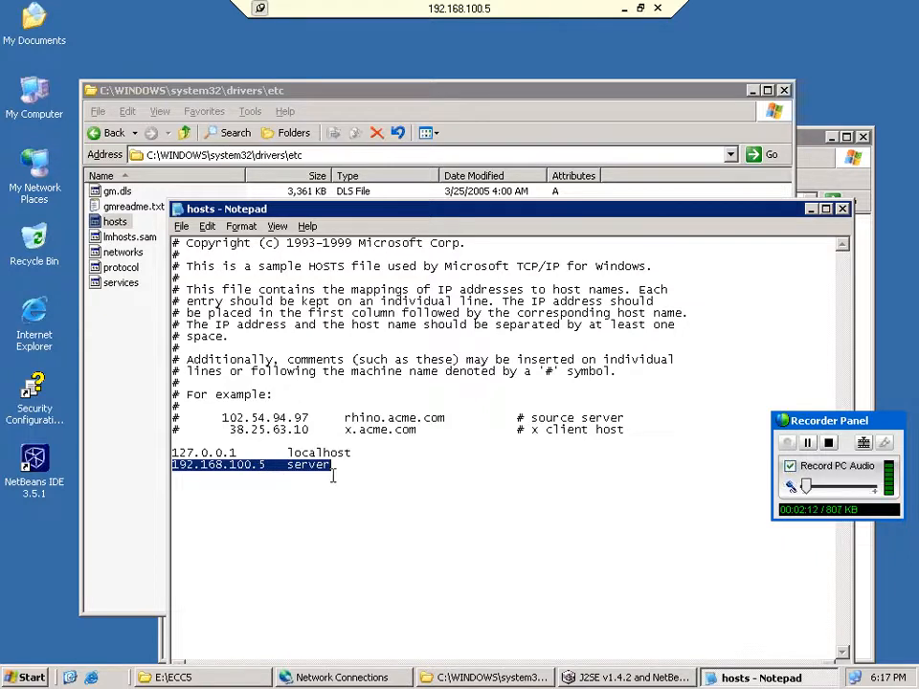
pyautogui.click(842, 209)
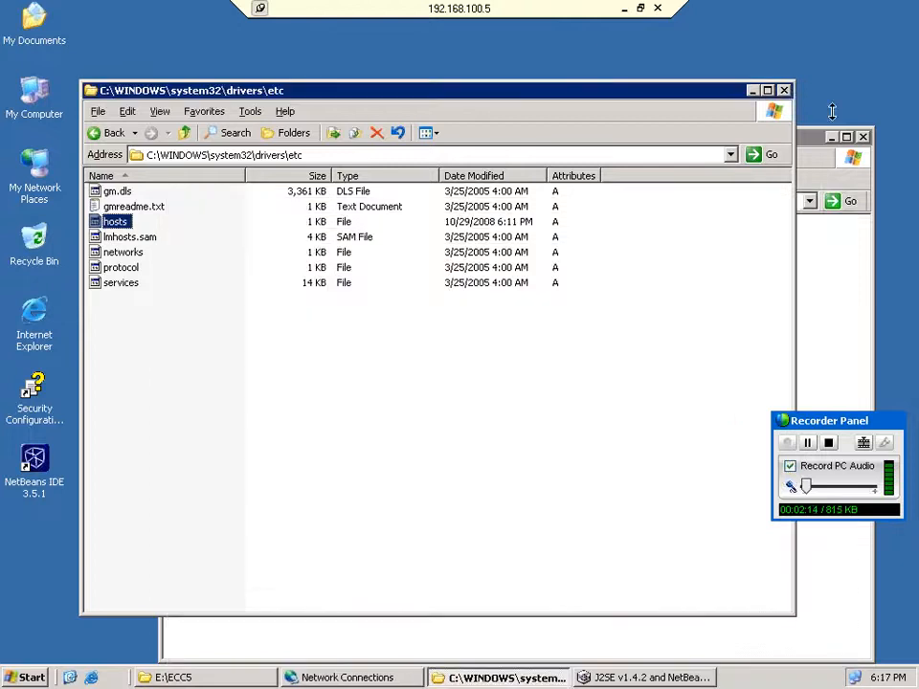
pyautogui.click(784, 90)
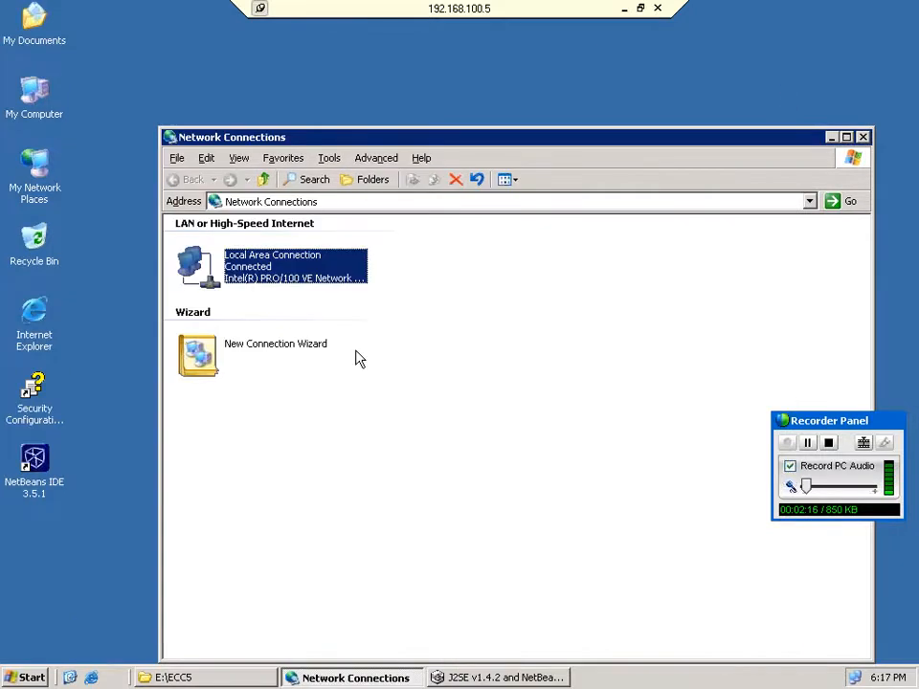
# Bring the E:\ECC5 folder and the 8% J2SE installer forward and move the installer up.
pyautogui.click(220, 678)
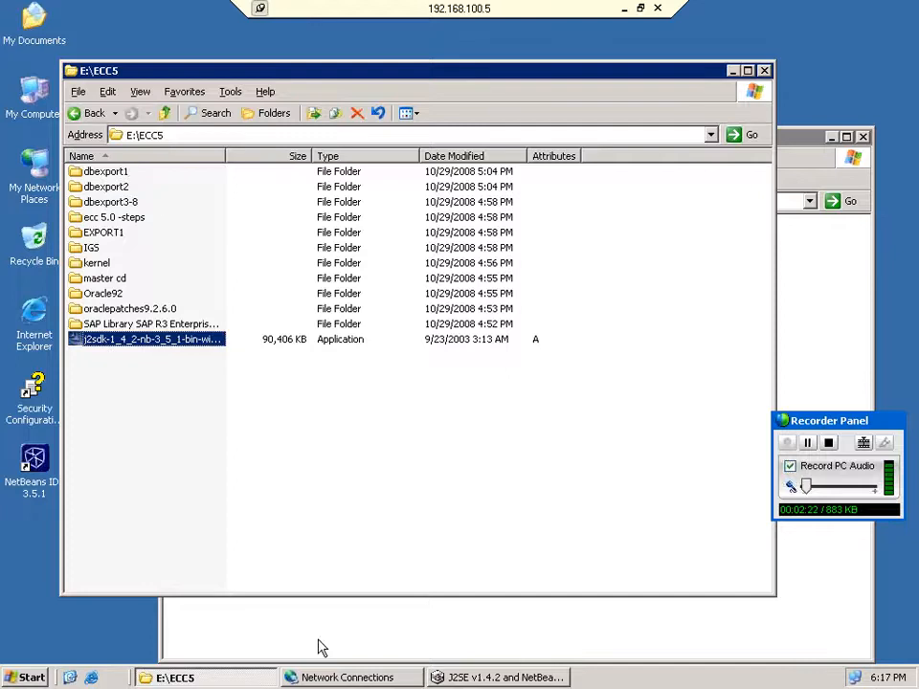
pyautogui.click(467, 678)
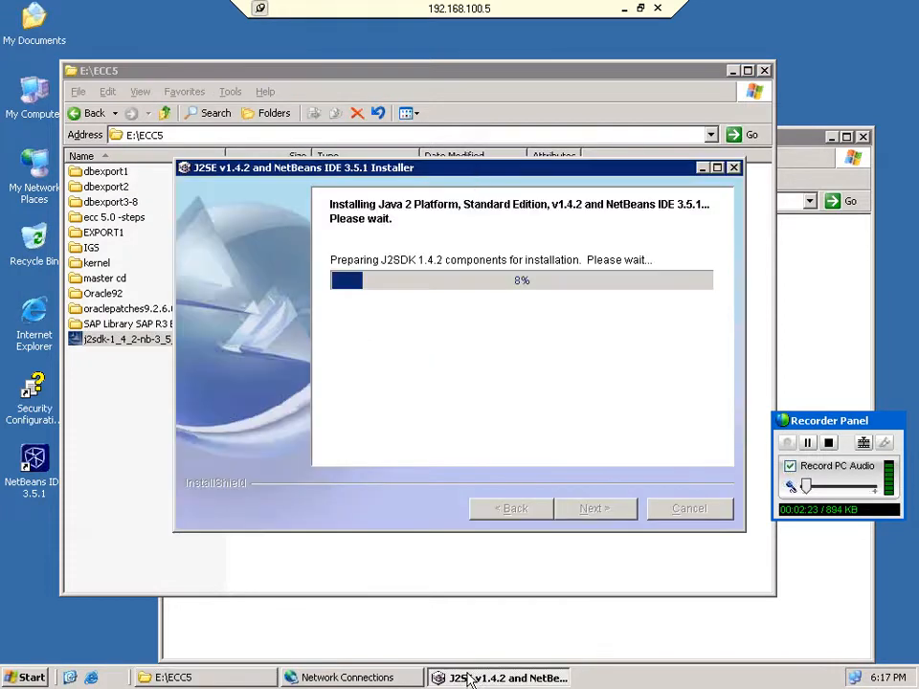
pyautogui.moveTo(481, 169); pyautogui.dragTo(463, 128)
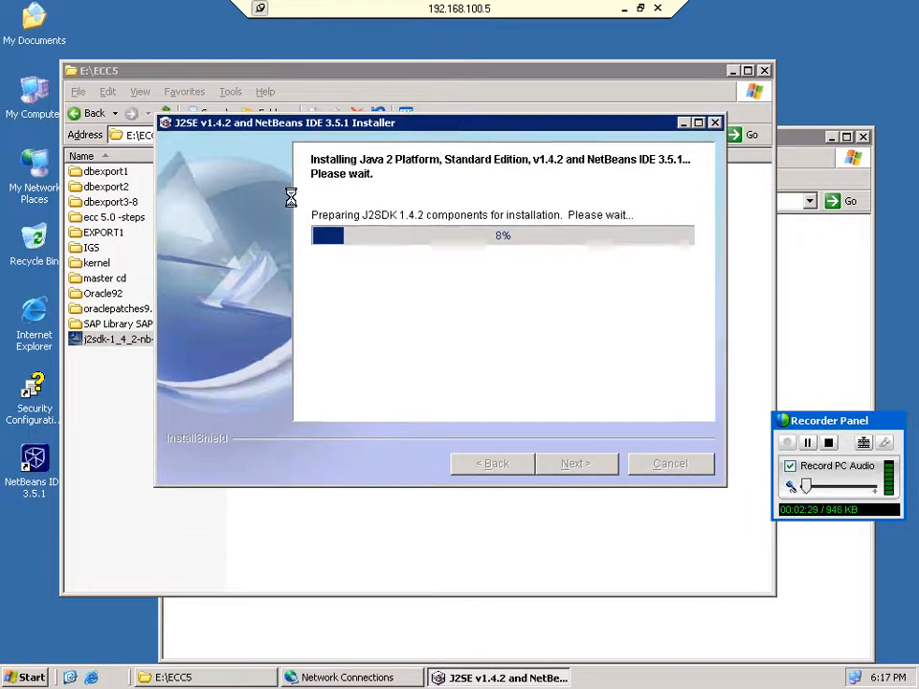
# Review the server's System Properties from My Computer, then close them.
pyautogui.rightClick(28, 93)
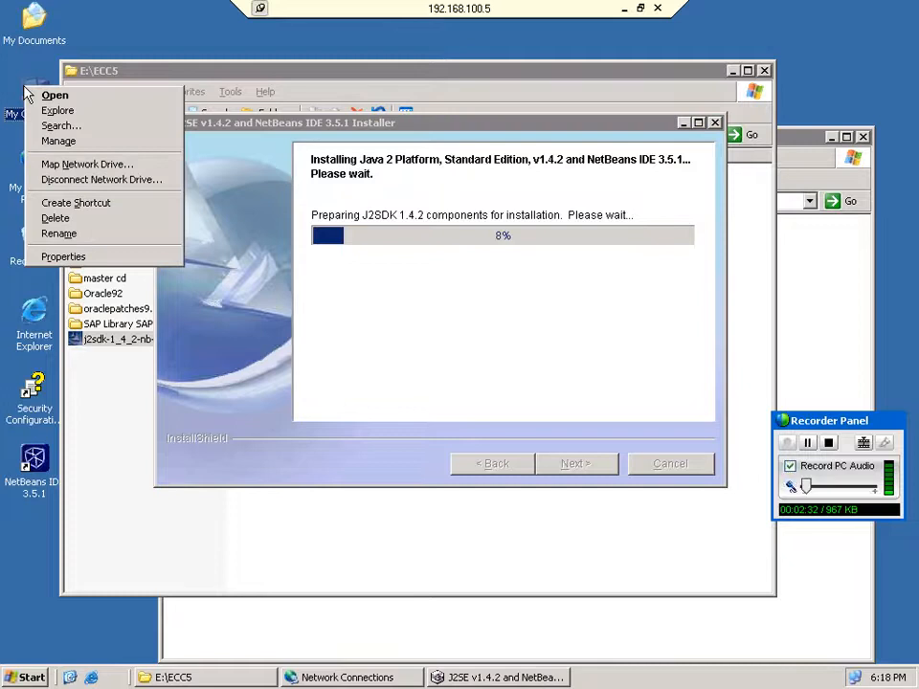
pyautogui.click(107, 257)
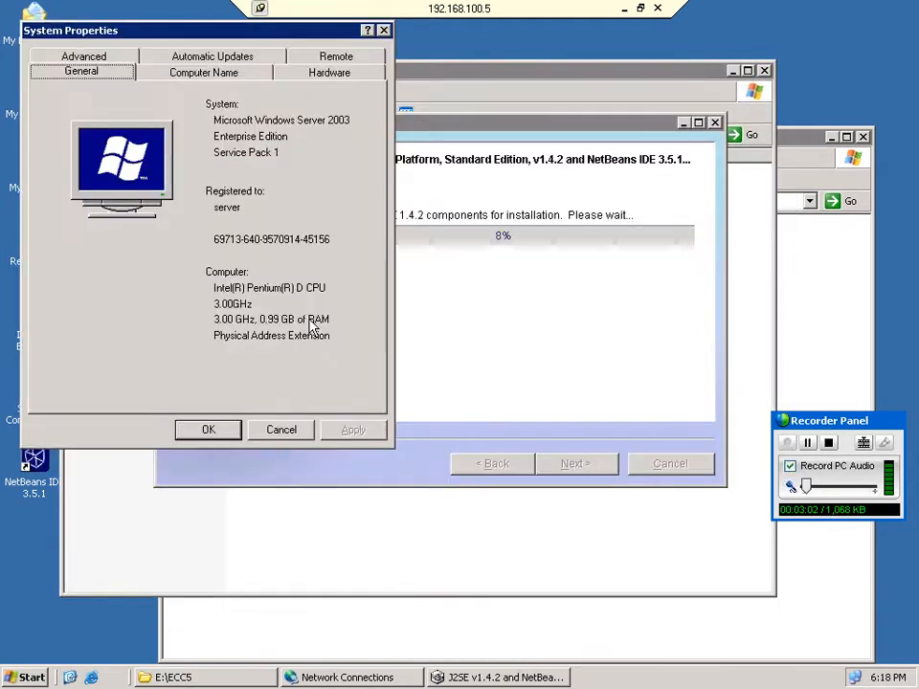
pyautogui.click(280, 429)
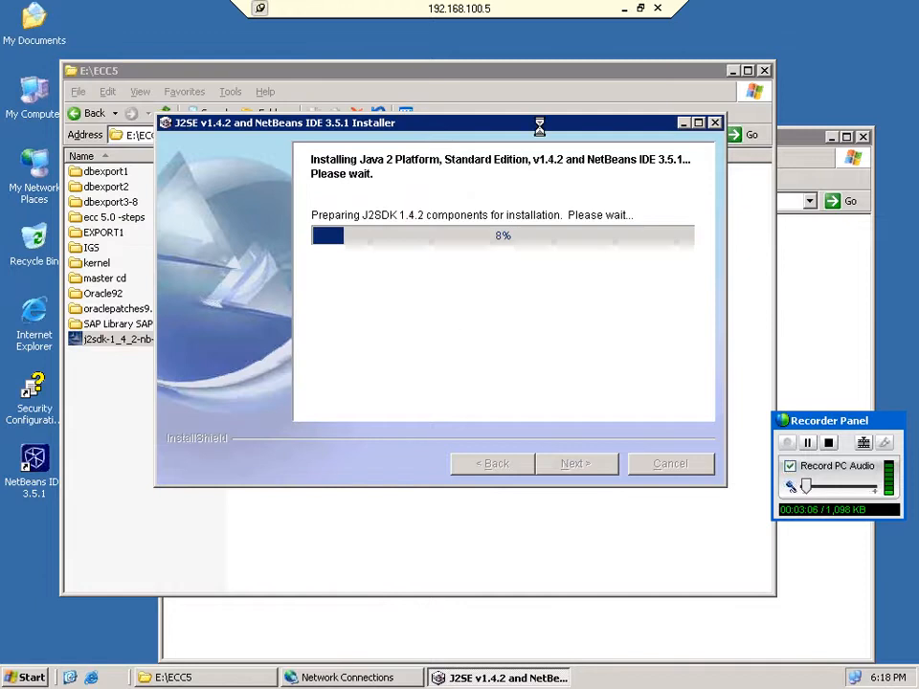
# Close Network Connections and minimize the E:\ECC5 folder and the installer at 8%.
pyautogui.moveTo(540, 130); pyautogui.dragTo(520, 136)
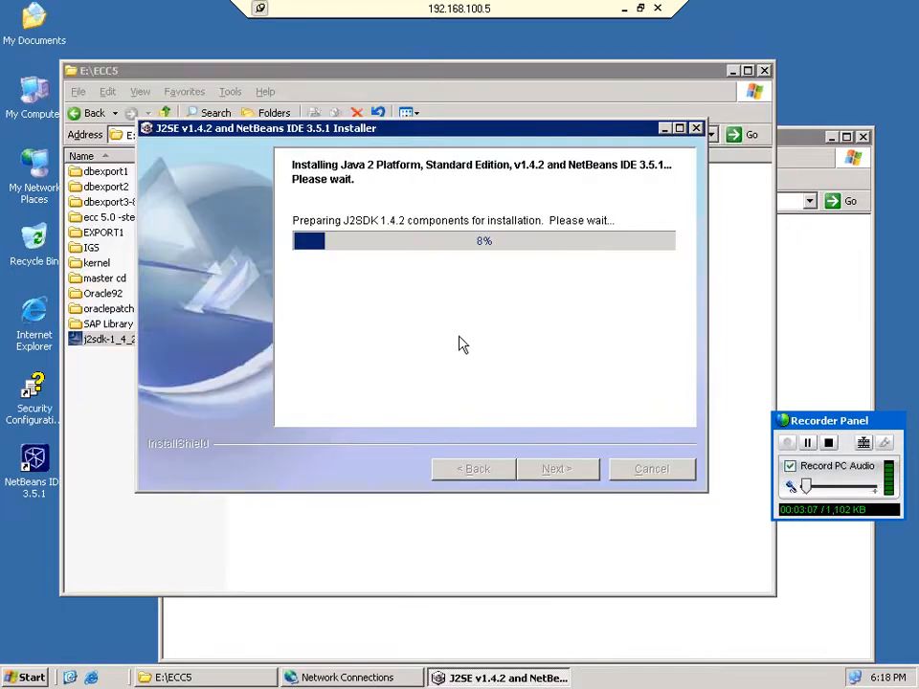
pyautogui.click(345, 678)
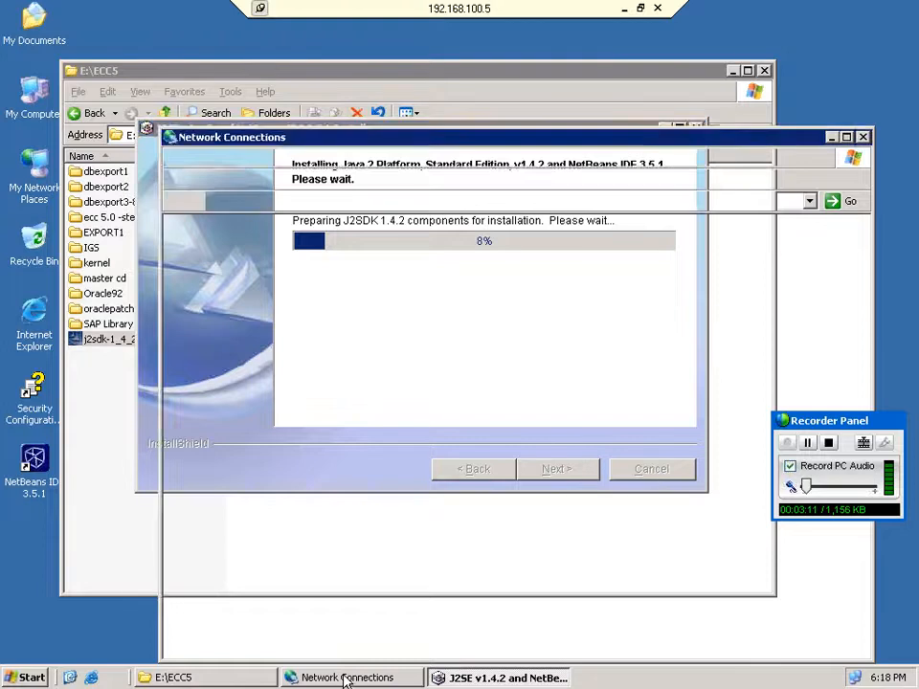
pyautogui.rightClick(344, 677)
pyautogui.click(370, 657)
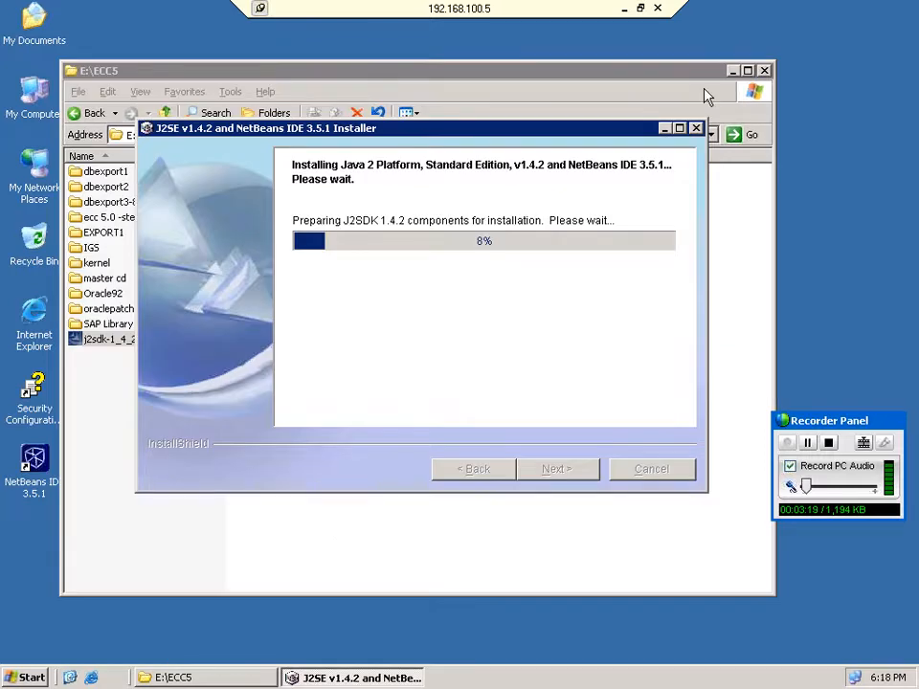
pyautogui.click(733, 71)
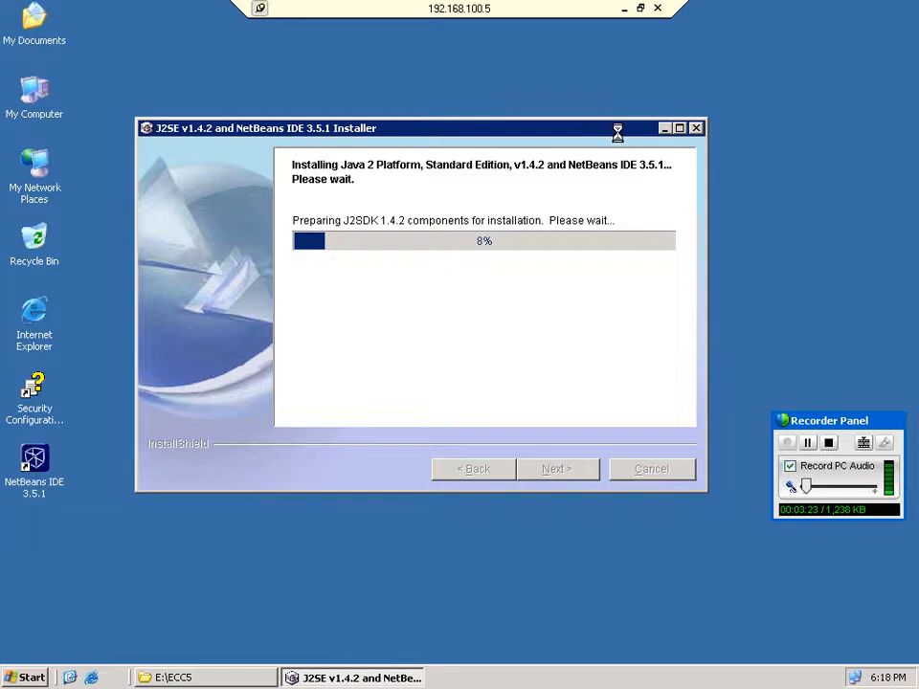
pyautogui.click(664, 128)
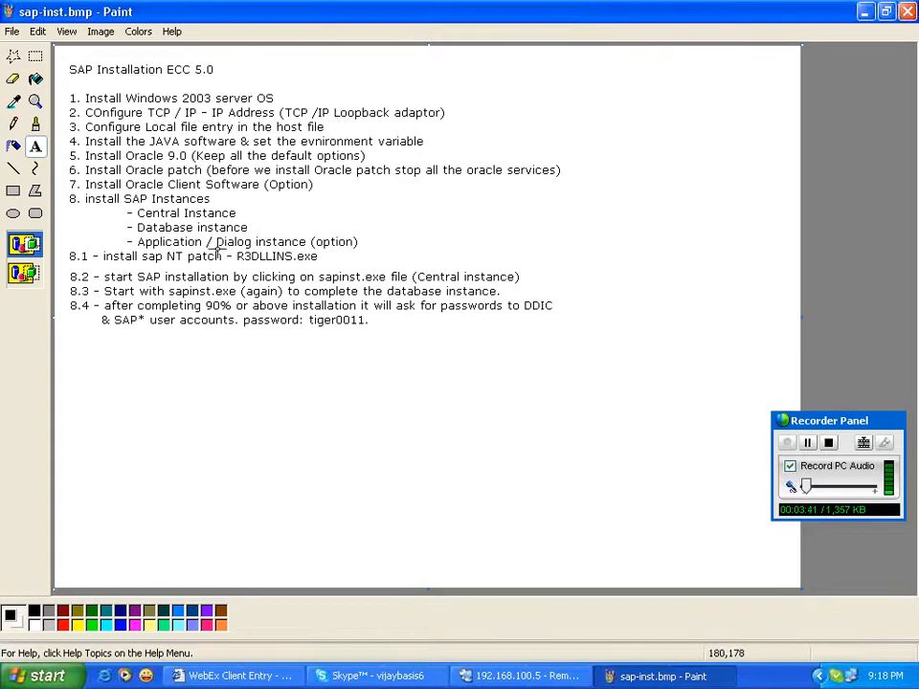
# Add the text 'After 3 step - Configure Virtual memory' below step 8.4 in sap-inst.bmp.
pyautogui.click(67, 374)
pyautogui.moveTo(67, 374); pyautogui.dragTo(580, 399)
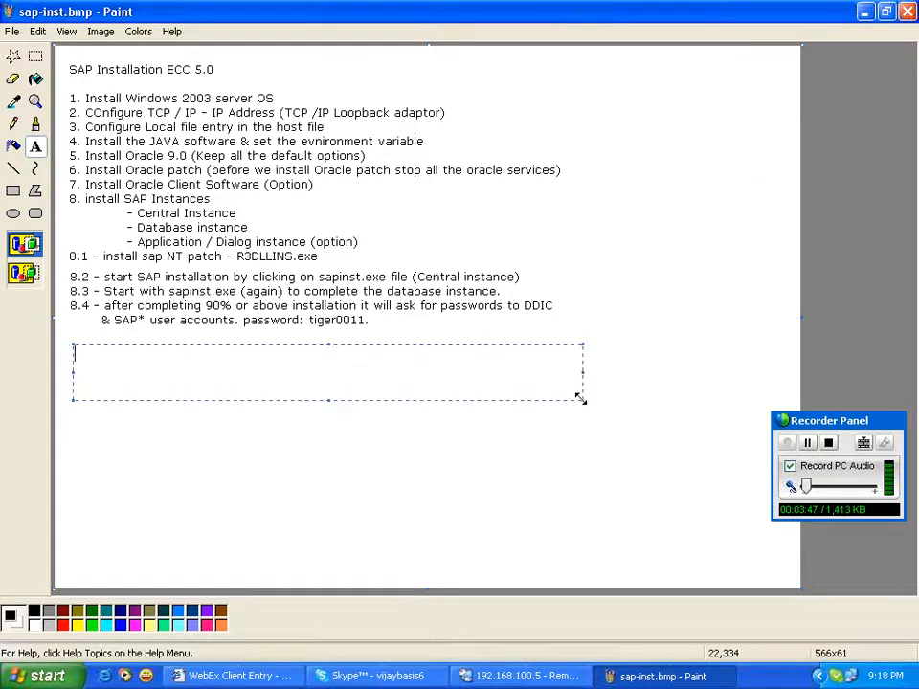
pyautogui.write('After 3 step')
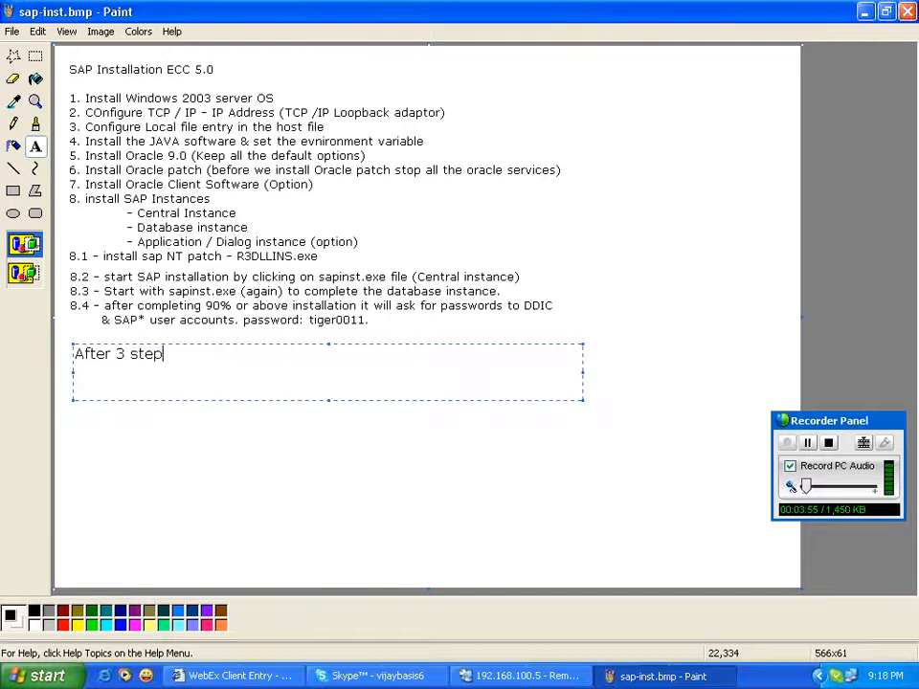
pyautogui.write(' - Configure')
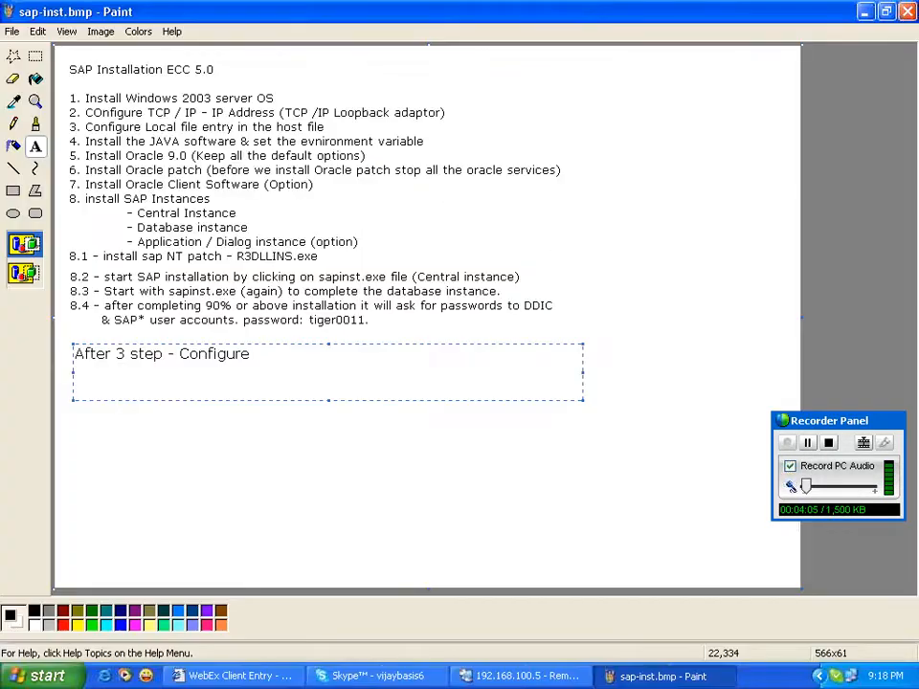
pyautogui.write('Virtual m ')
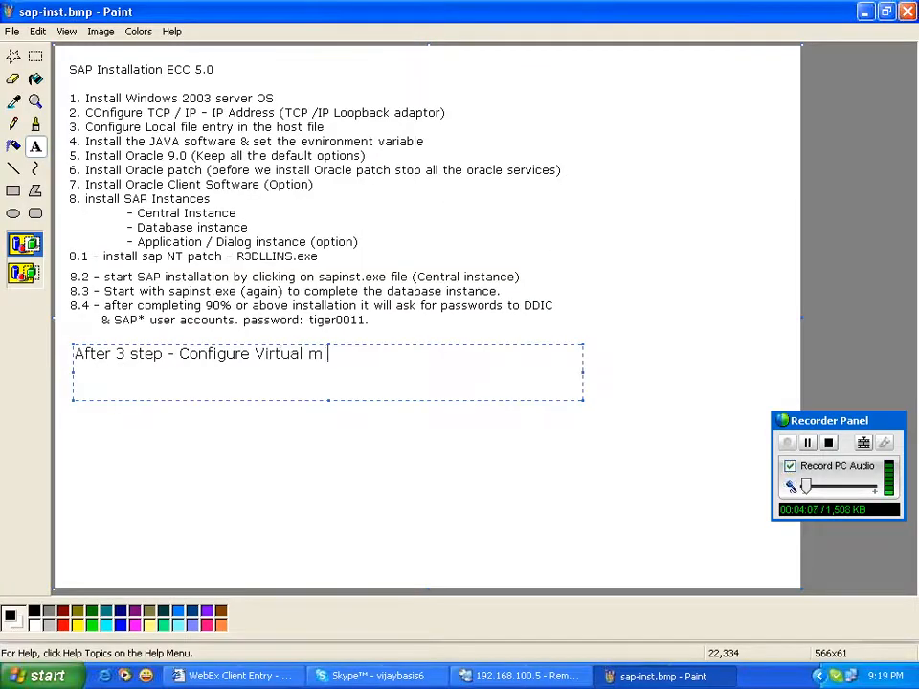
pyautogui.write('emory')
pyautogui.press('Left')
pyautogui.press('Left')
pyautogui.press('Left')
pyautogui.press('BackSpace')
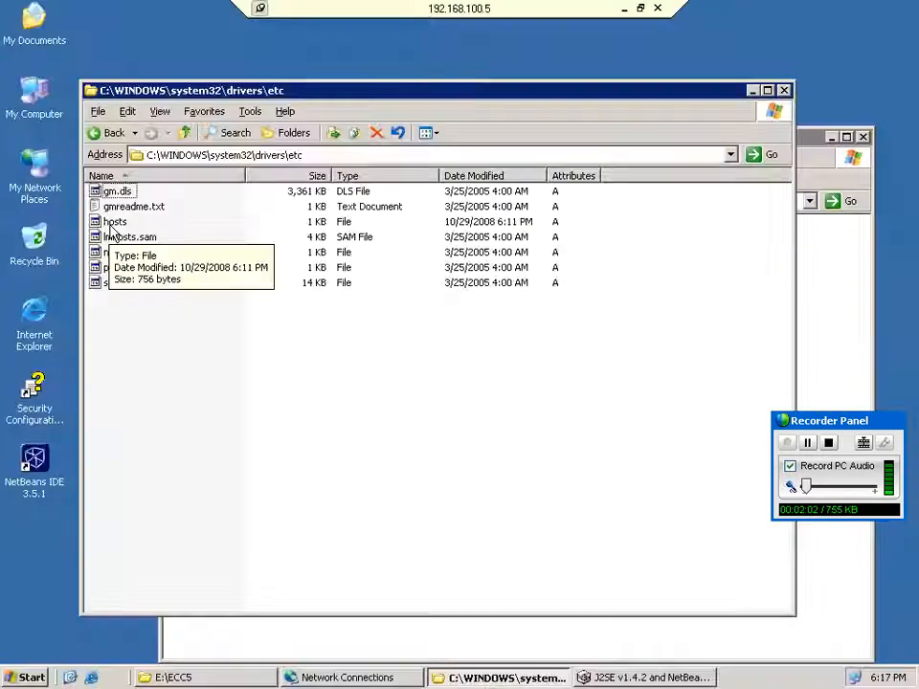
pyautogui.click(613, 329)
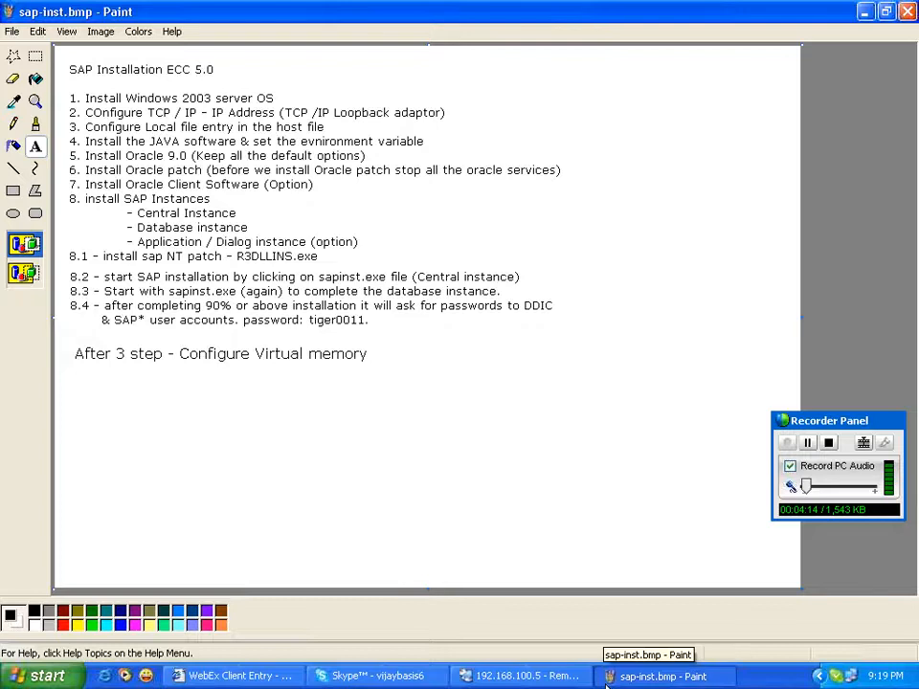
# On the remote server, check the J2SE/NetBeans installer is still at 8%, then minimize it.
pyautogui.click(538, 677)
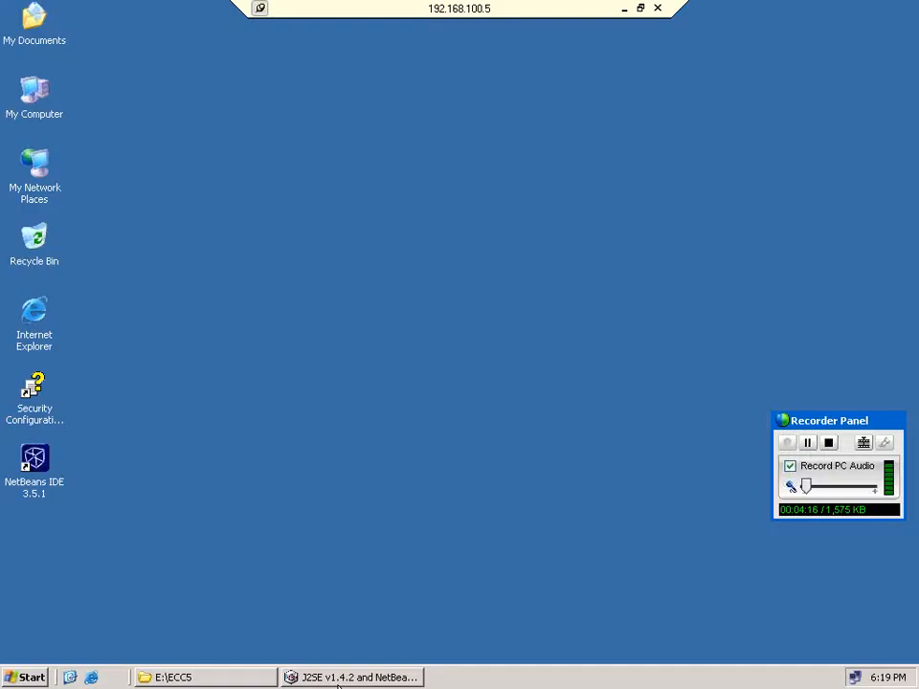
pyautogui.click(339, 678)
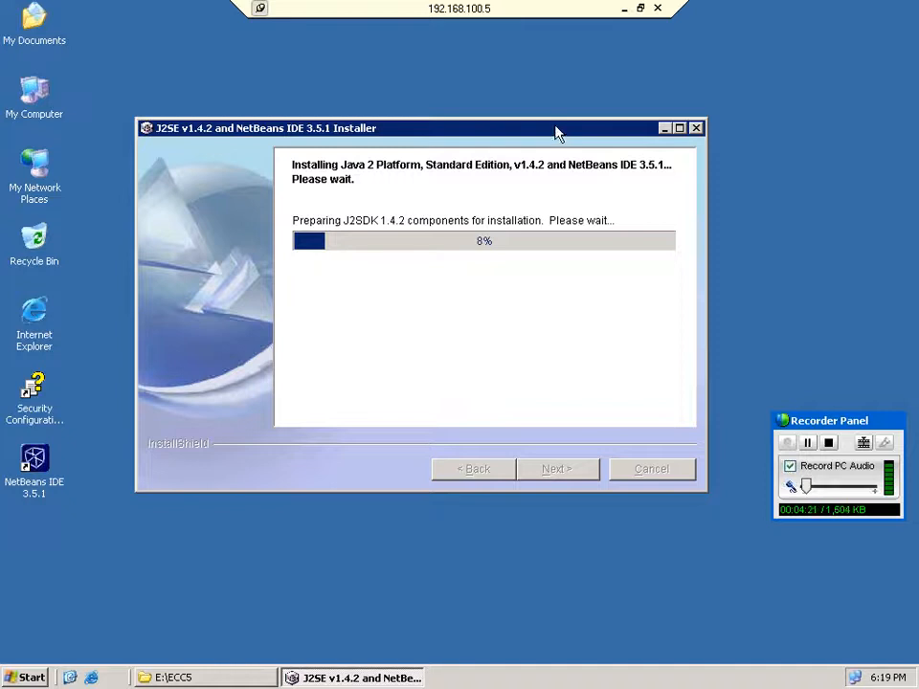
pyautogui.moveTo(556, 126); pyautogui.dragTo(221, 159)
pyautogui.press('super+d')
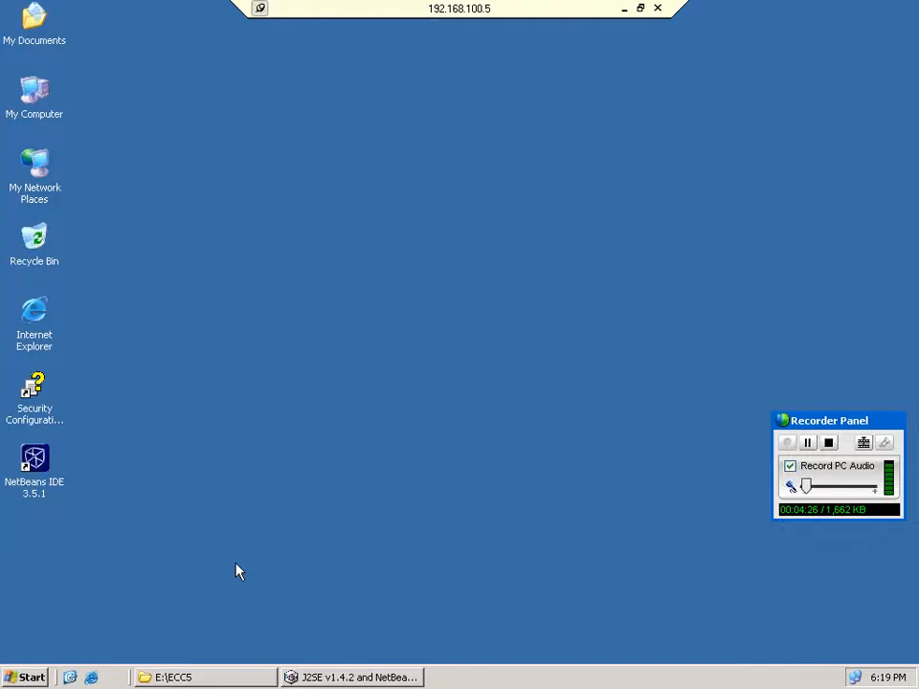
pyautogui.click(323, 677)
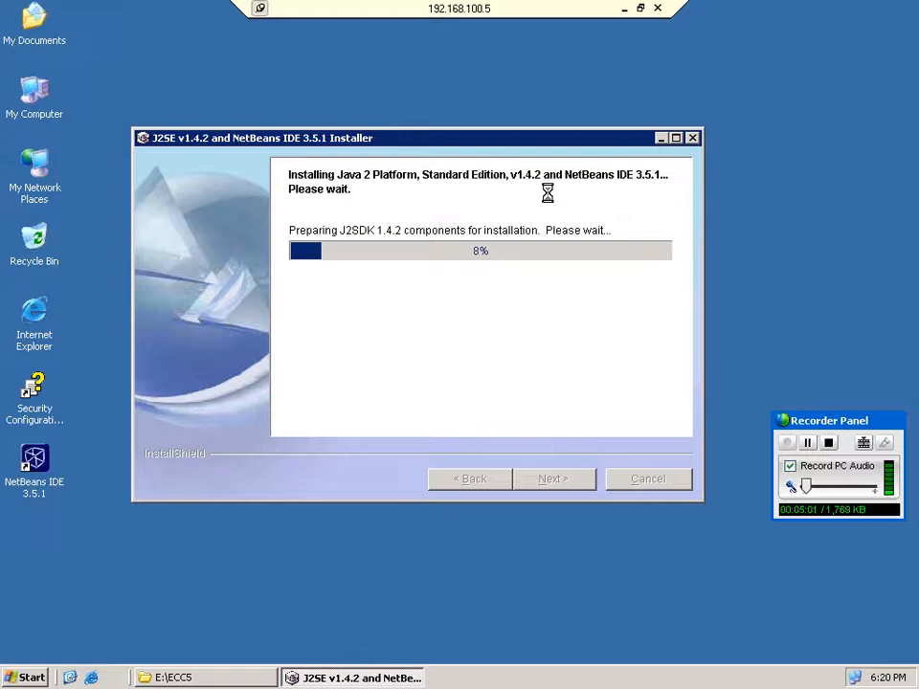
pyautogui.click(660, 139)
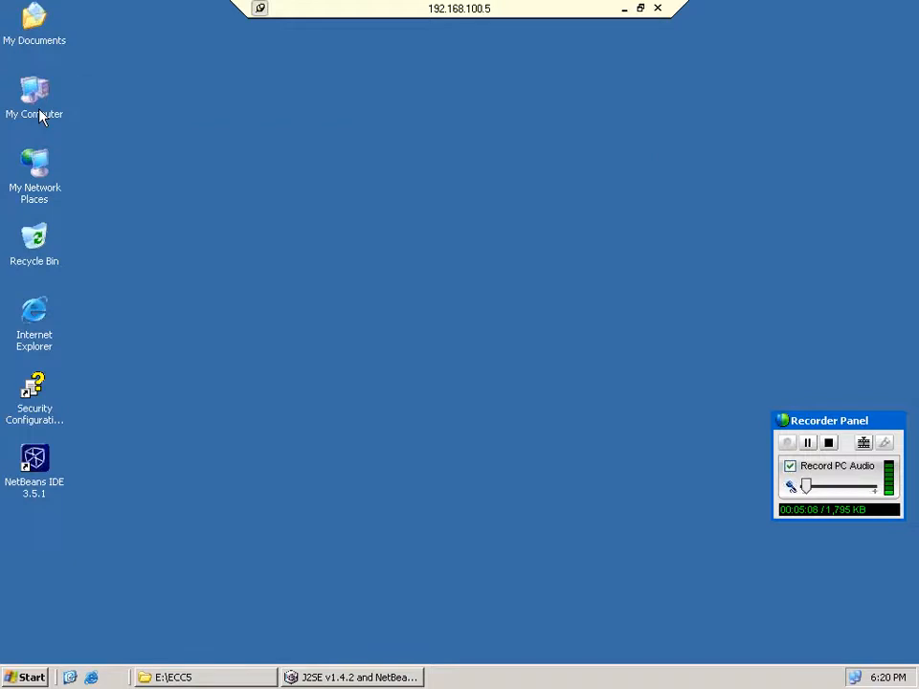
# Open Virtual Memory settings via My Computer Properties > Advanced > Performance > Advanced.
pyautogui.rightClick(39, 117)
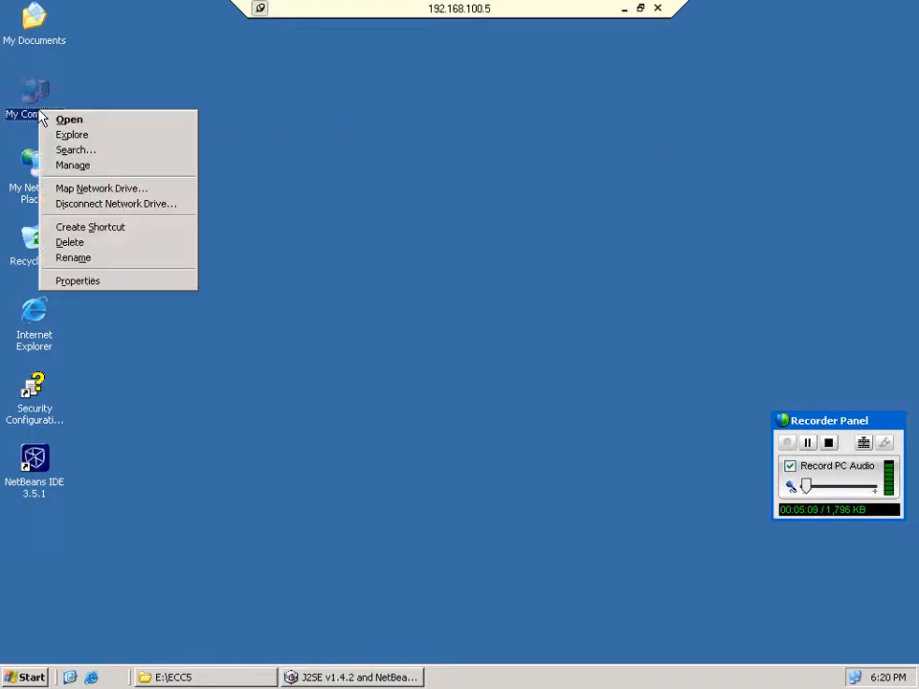
pyautogui.click(142, 282)
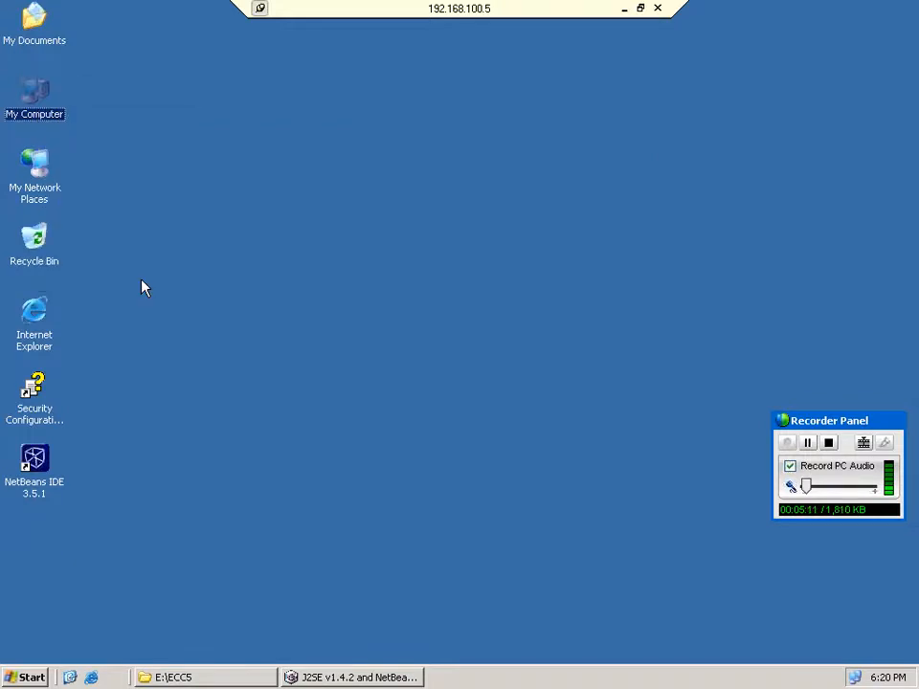
pyautogui.click(136, 78)
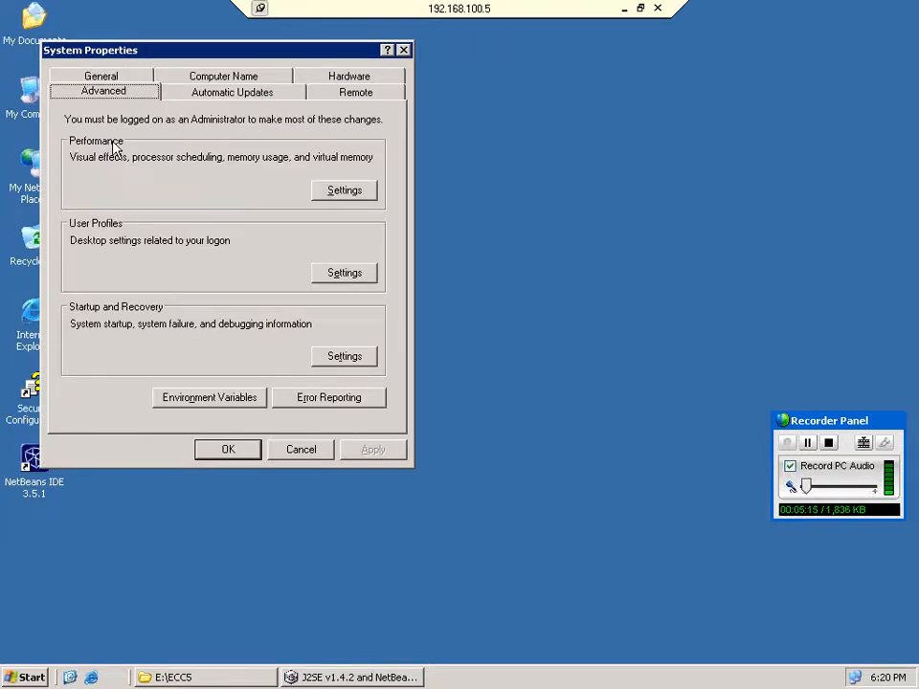
pyautogui.click(346, 191)
pyautogui.click(170, 152)
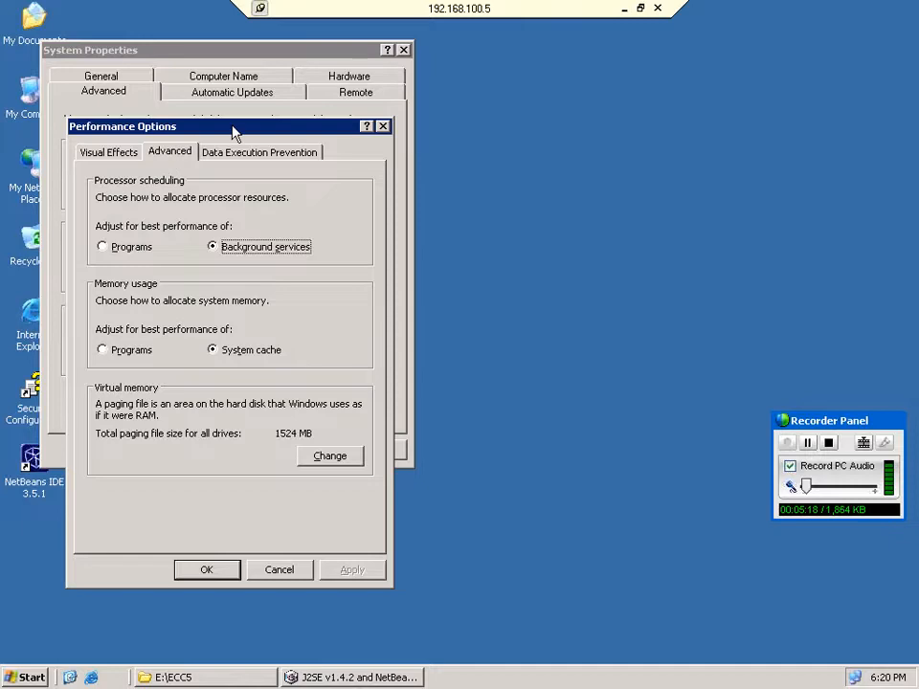
pyautogui.moveTo(233, 133); pyautogui.dragTo(451, 99)
pyautogui.click(547, 422)
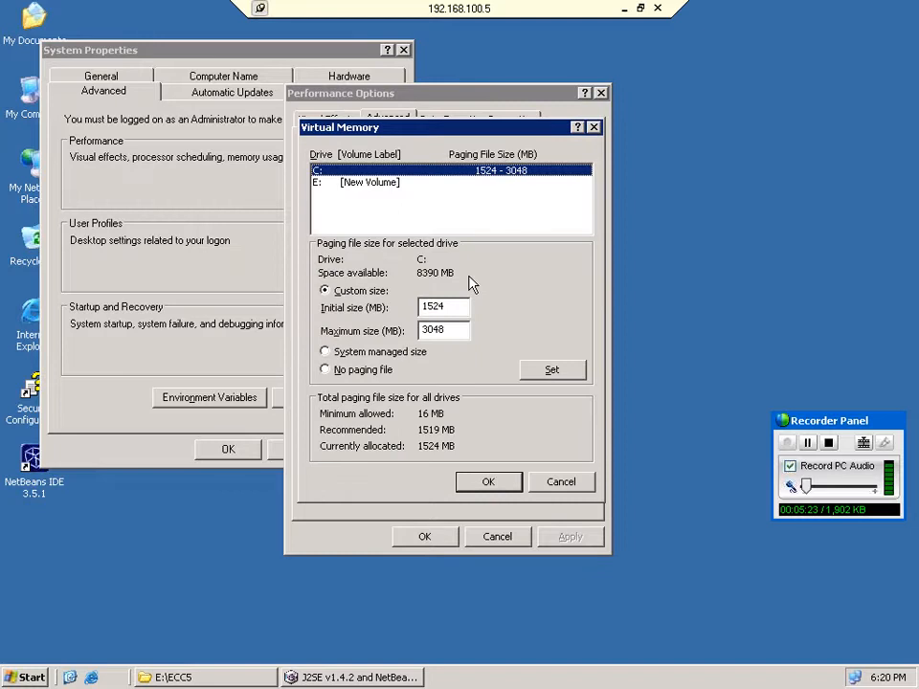
# Set drive C:'s paging file to 2000–3048 MB.
pyautogui.moveTo(445, 306); pyautogui.dragTo(389, 307)
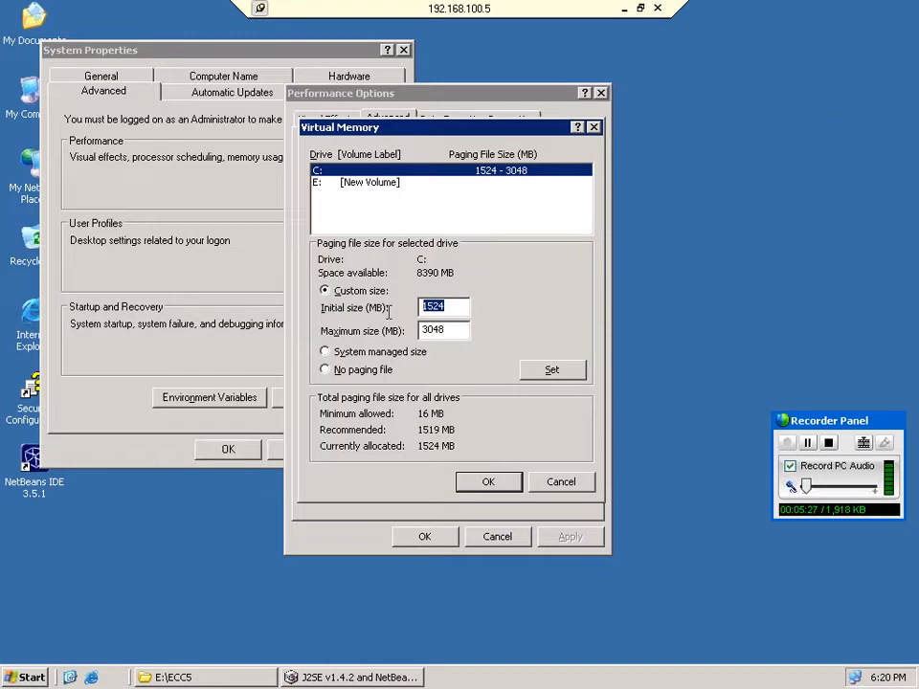
pyautogui.write('2000')
pyautogui.press('Tab')
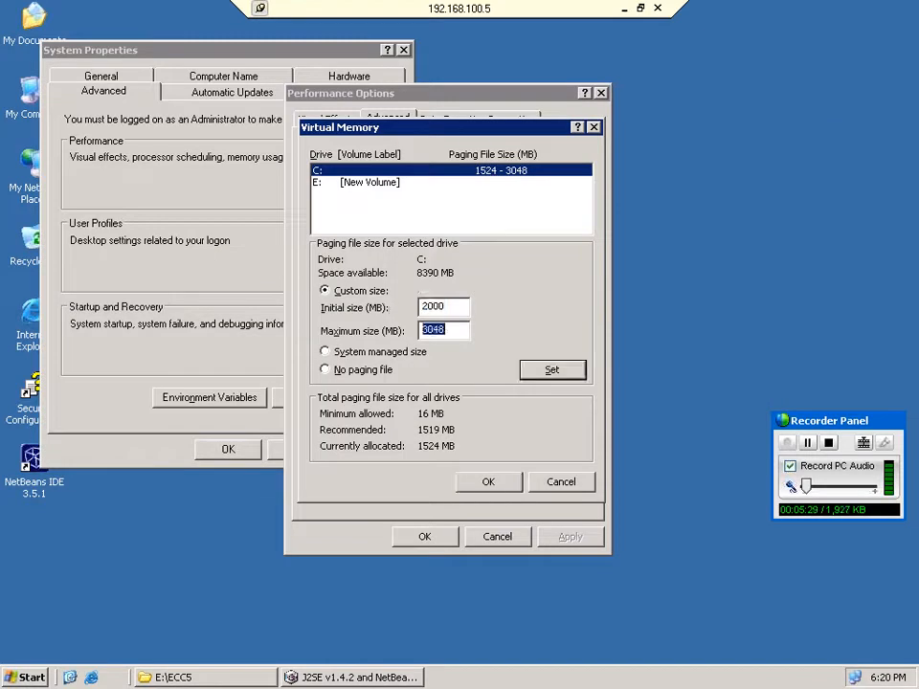
pyautogui.click(581, 371)
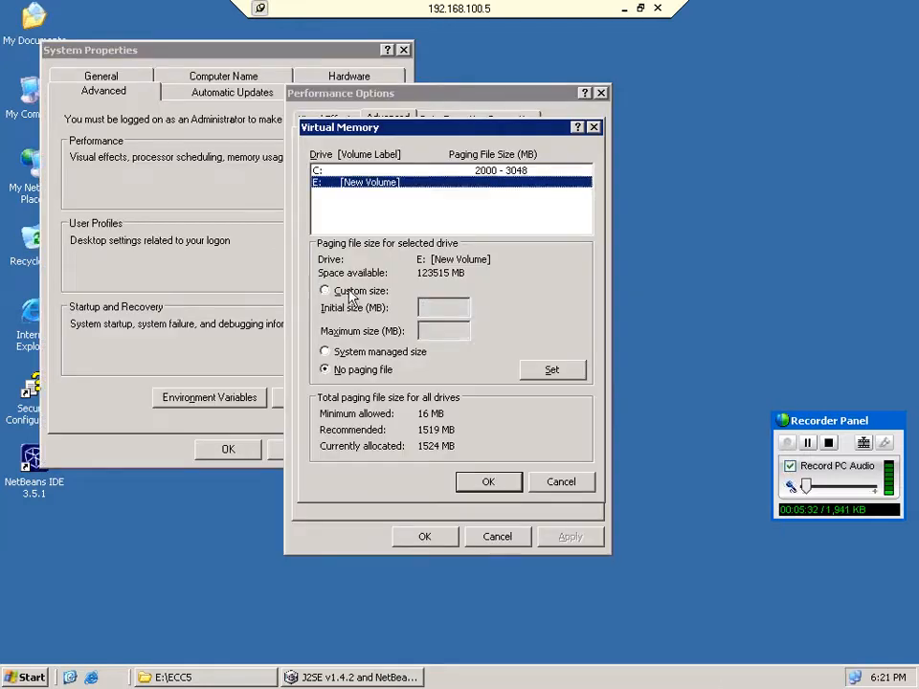
# Set drive E:'s paging file to 2000–3000 MB and confirm all dialogs with OK.
pyautogui.click(324, 290)
pyautogui.click(433, 306)
pyautogui.write('2000')
pyautogui.press('Tab')
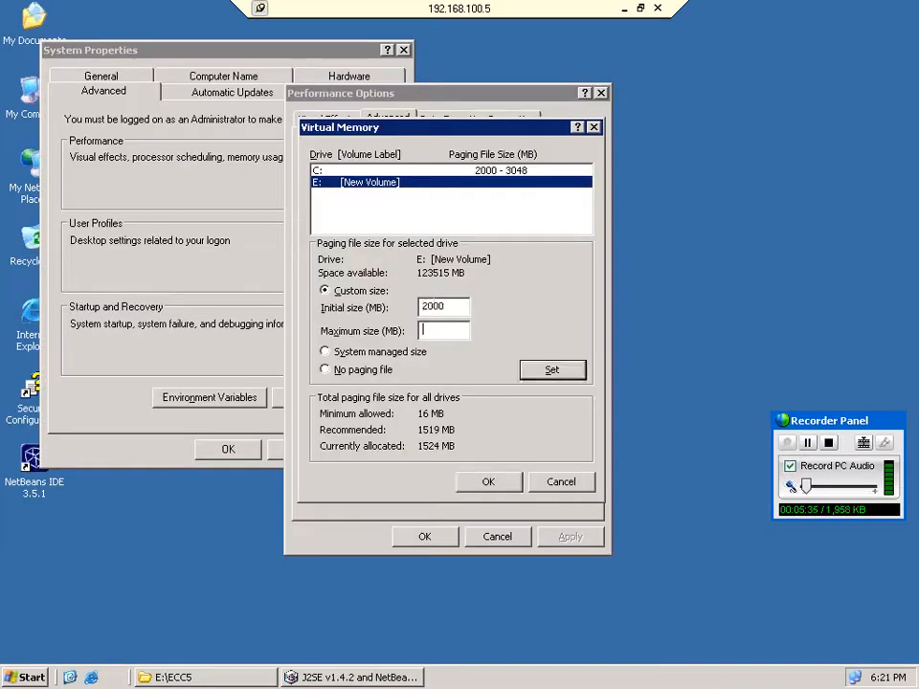
pyautogui.write('3000')
pyautogui.click(551, 369)
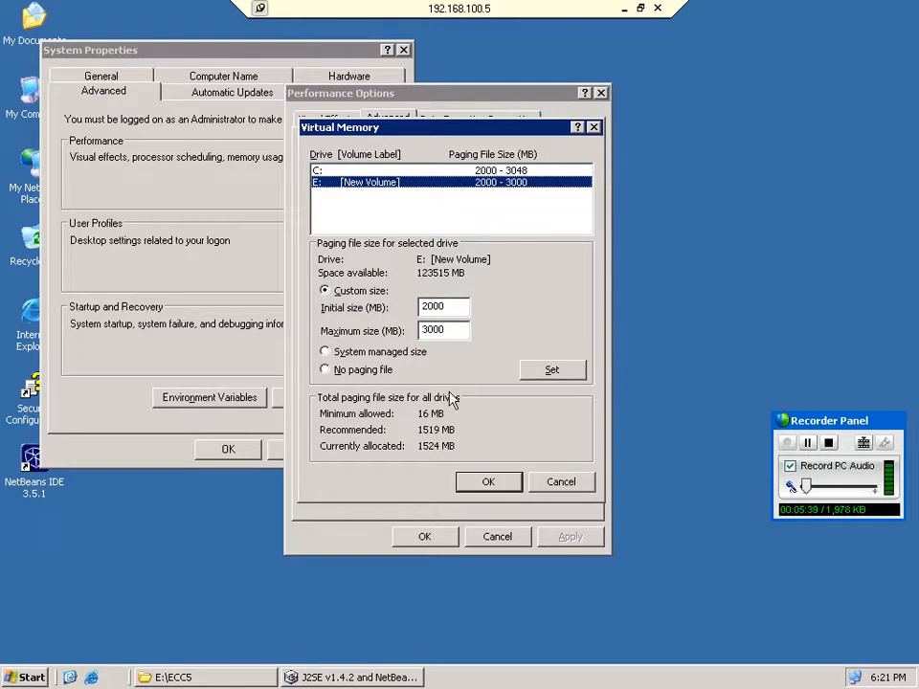
pyautogui.click(487, 483)
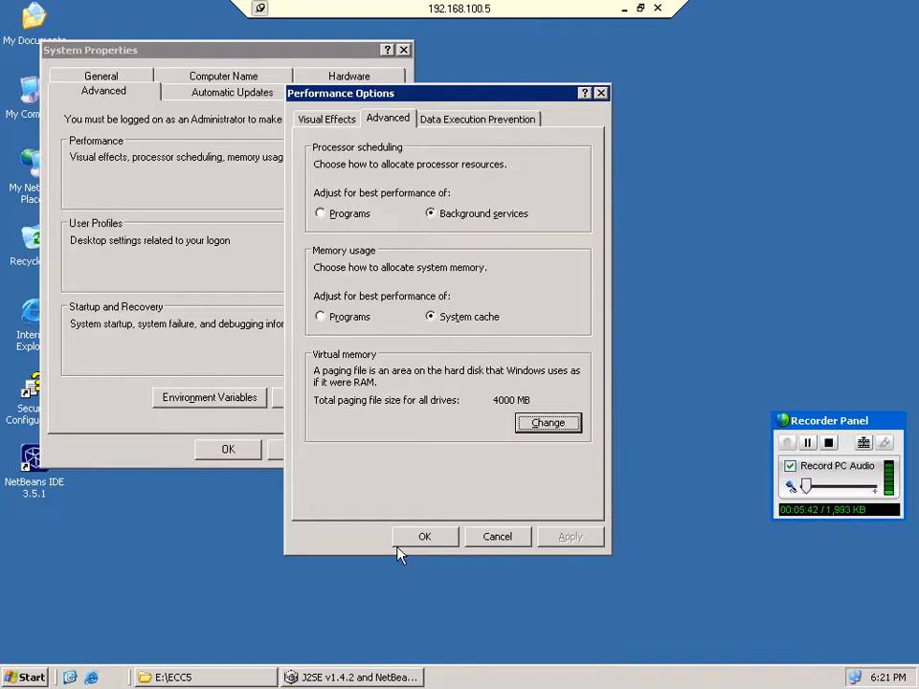
pyautogui.click(445, 536)
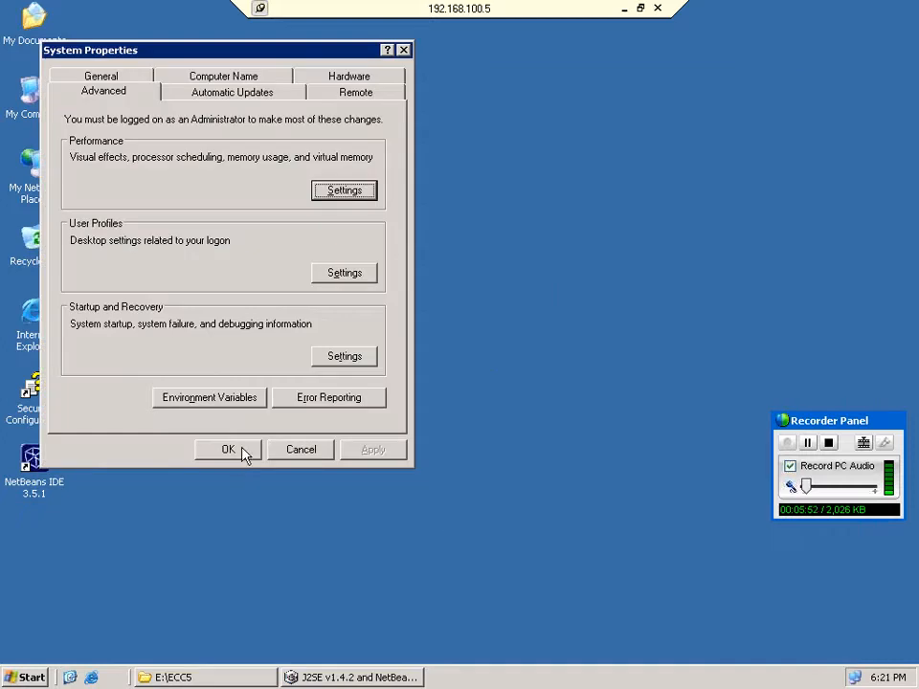
pyautogui.click(229, 450)
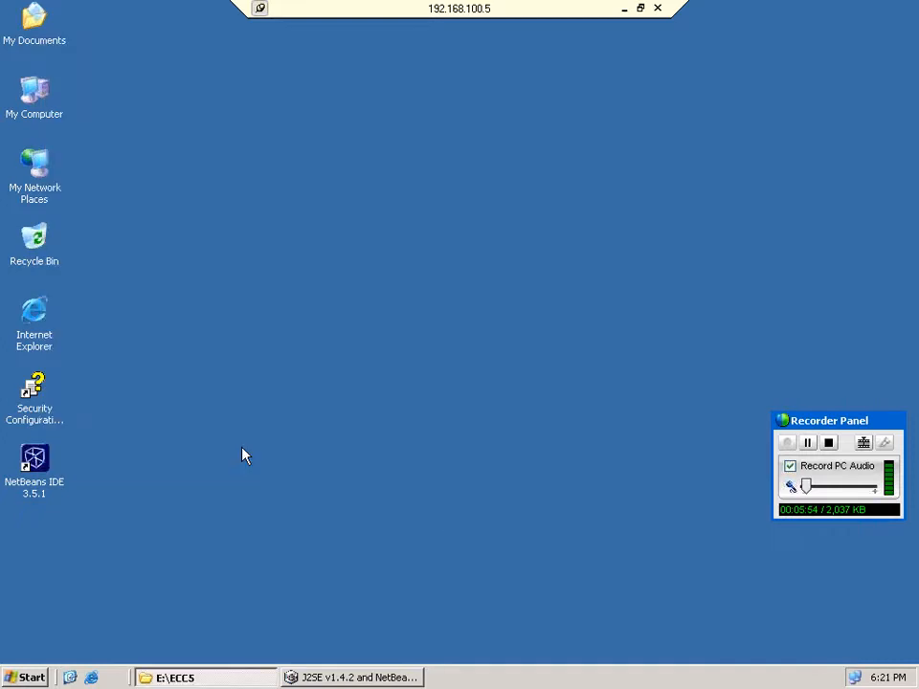
# Inspect Task Manager's Processes and Performance views, showing processes from all users.
pyautogui.click(372, 678)
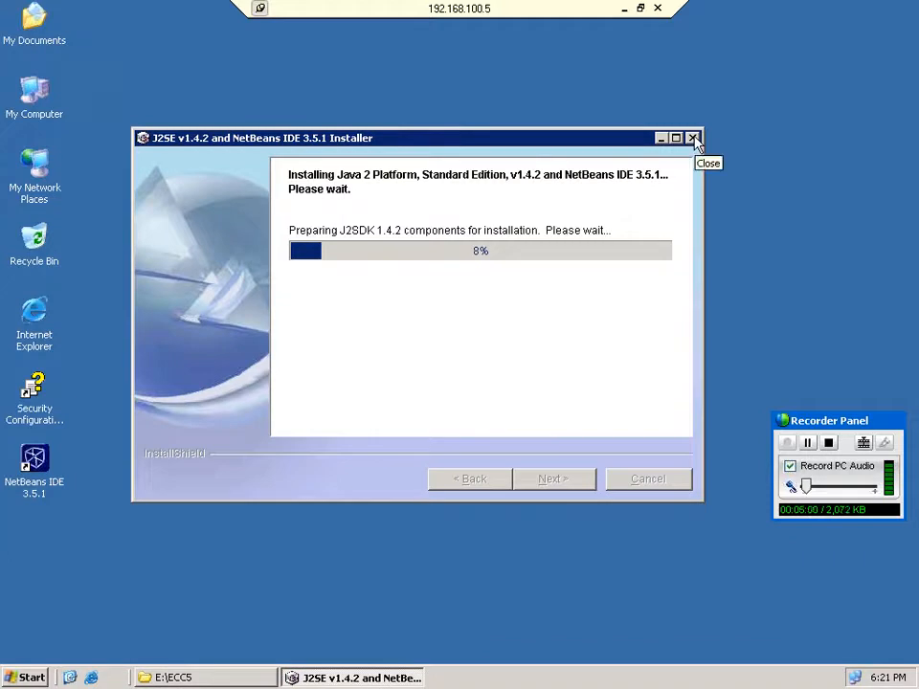
pyautogui.rightClick(466, 680)
pyautogui.click(512, 632)
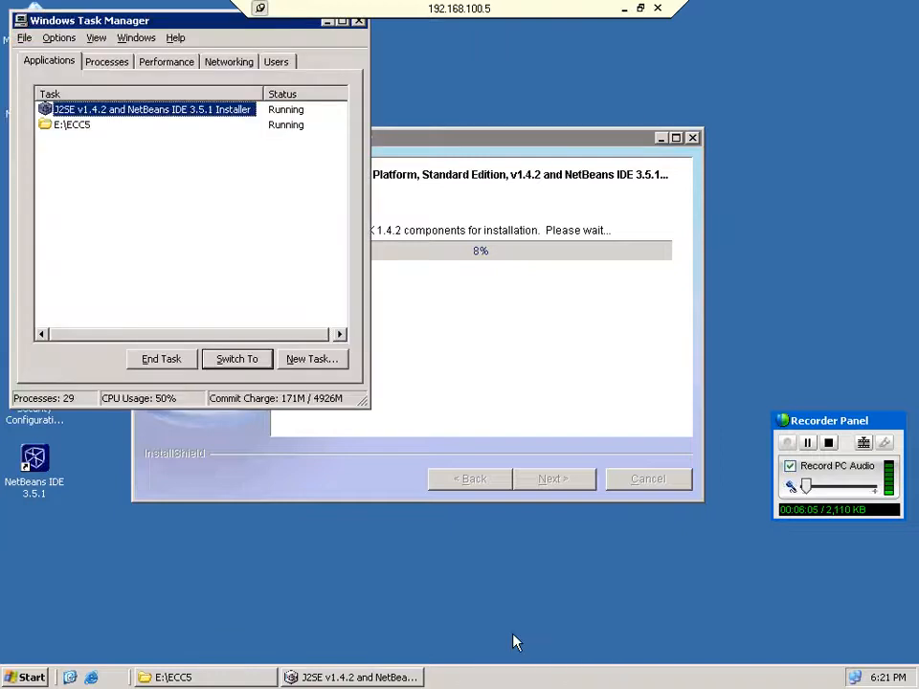
pyautogui.click(118, 63)
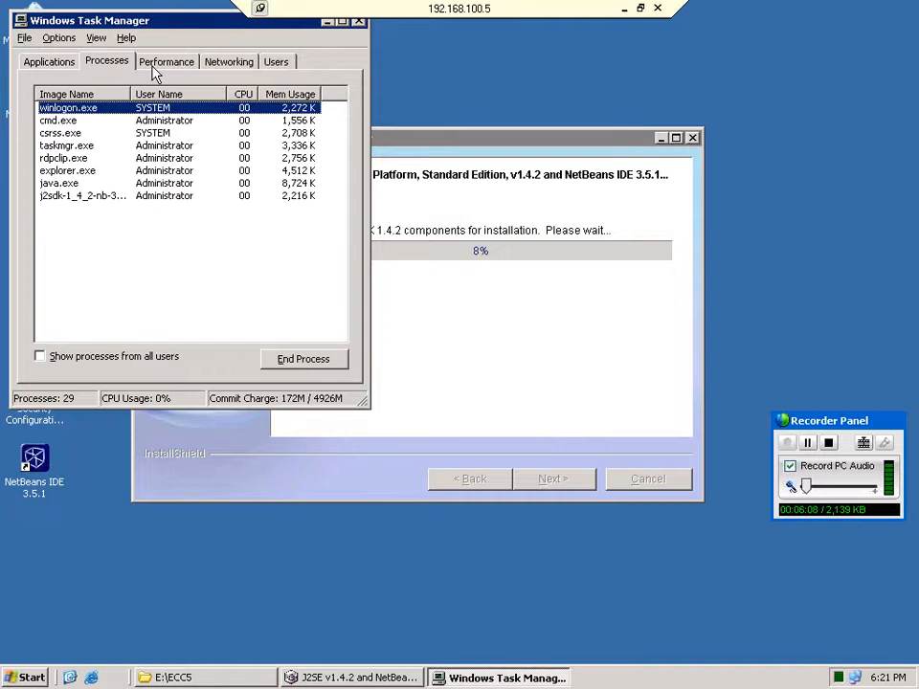
pyautogui.click(156, 66)
pyautogui.click(106, 61)
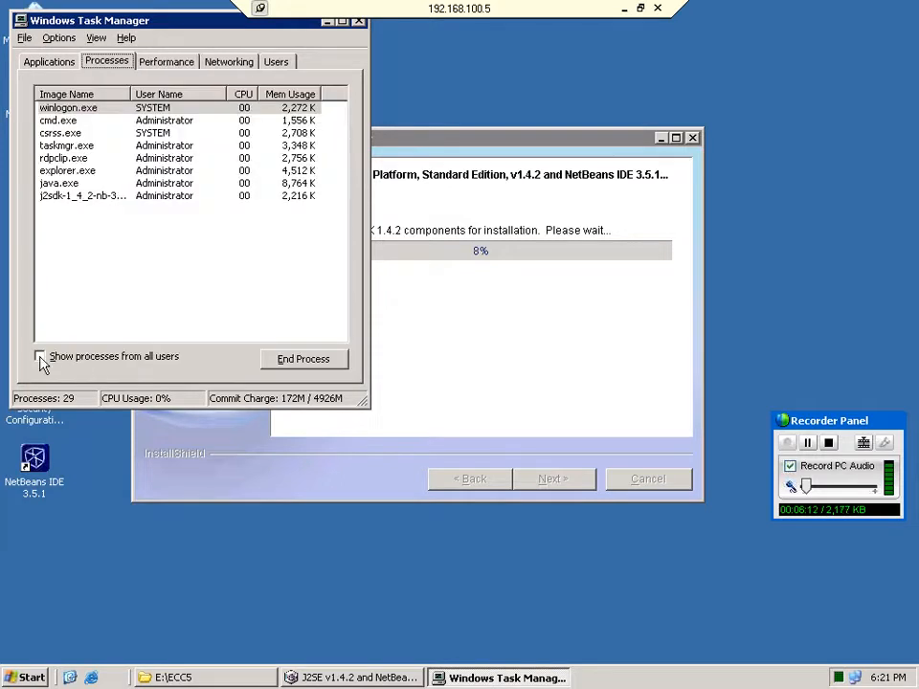
pyautogui.click(40, 357)
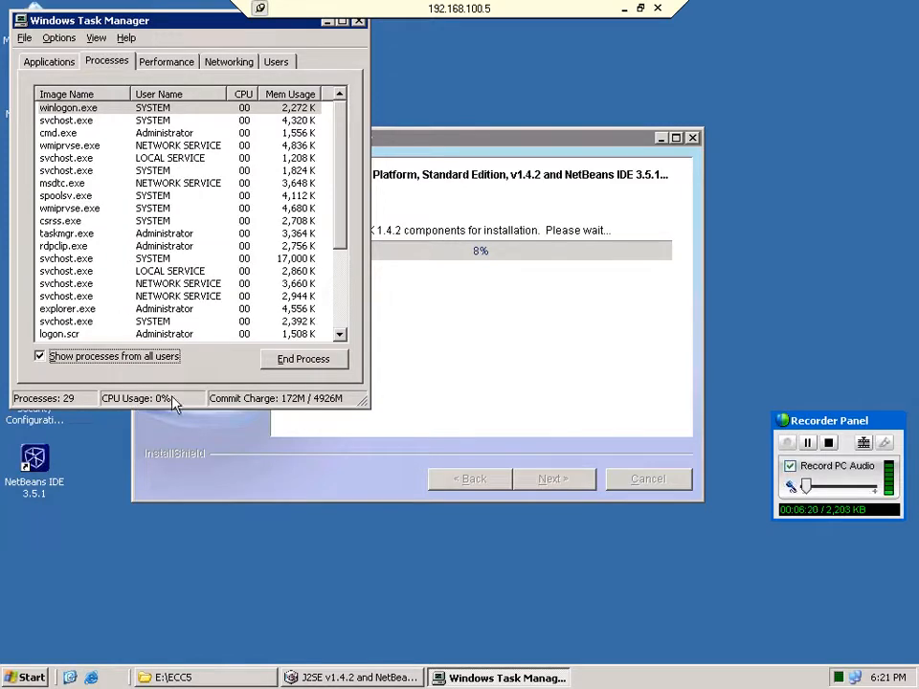
pyautogui.click(358, 22)
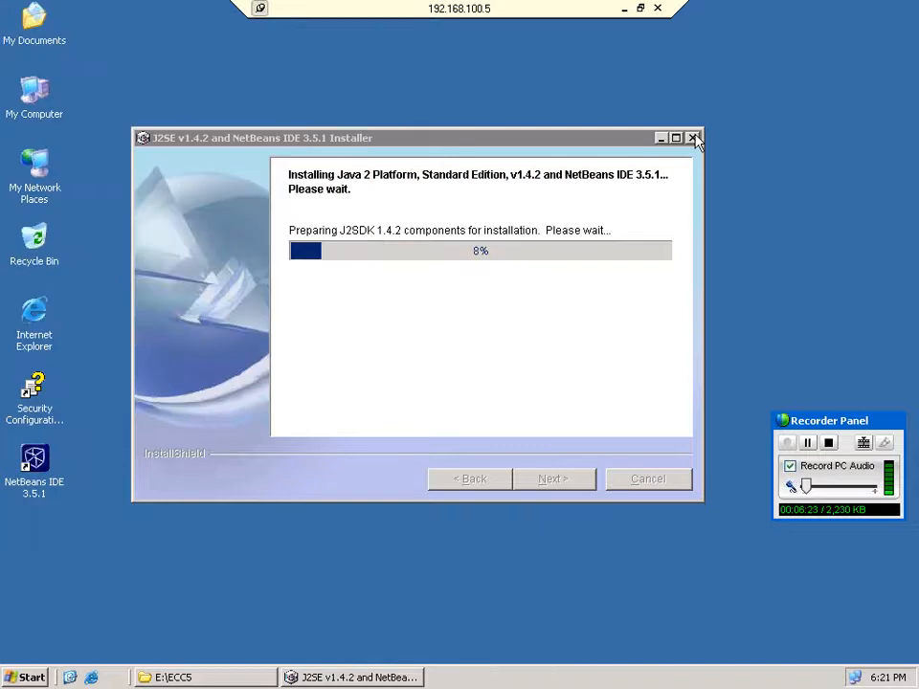
# Try canceling the stuck installer, then force-end it with Task Manager's End Task and End Now.
pyautogui.click(693, 138)
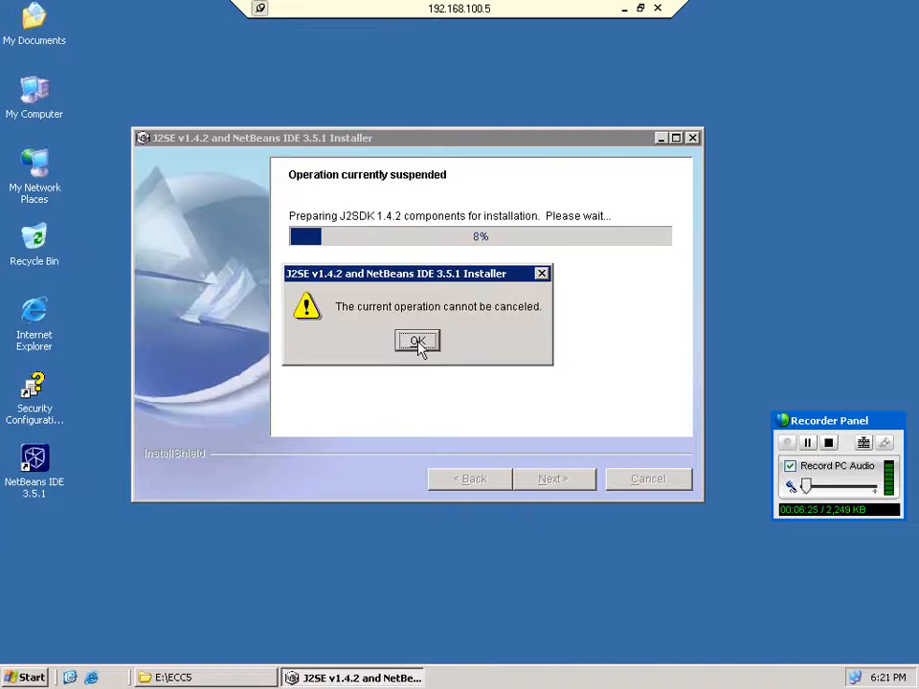
pyautogui.click(417, 342)
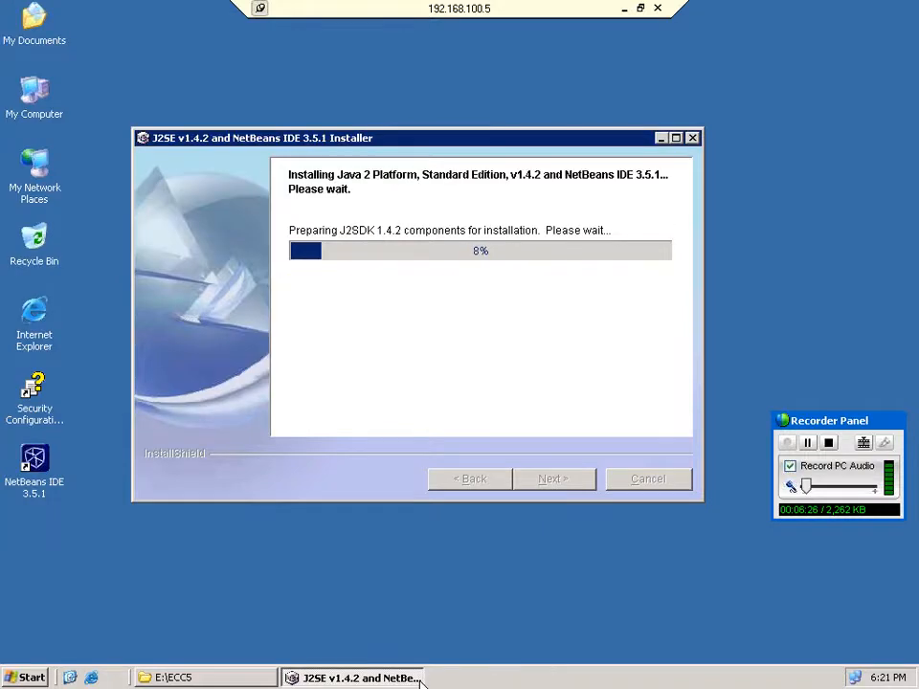
pyautogui.click(497, 626)
pyautogui.hotkey('ctrl', 'shift', 'Escape')
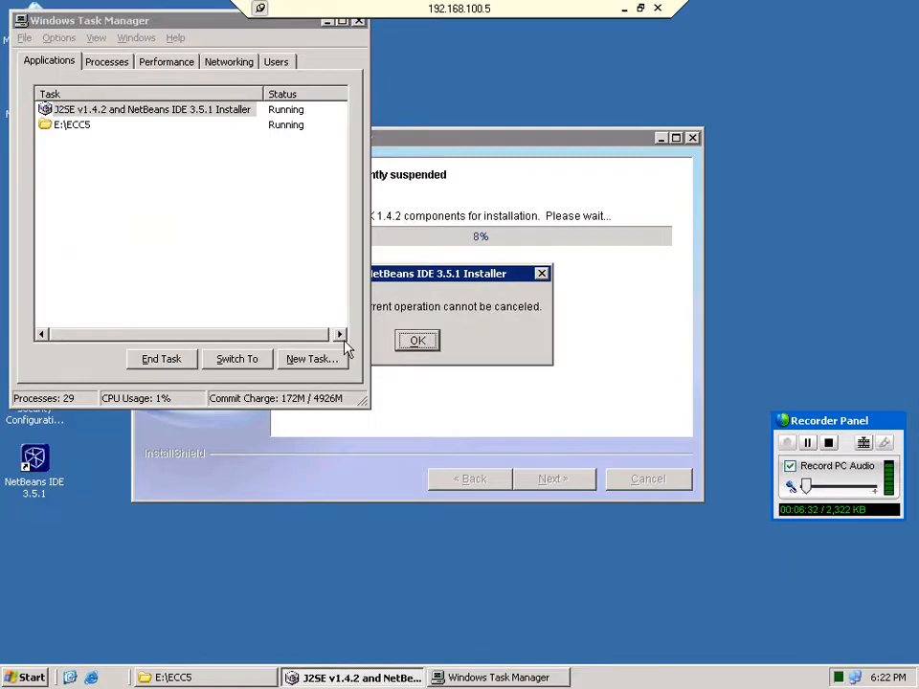
pyautogui.click(161, 359)
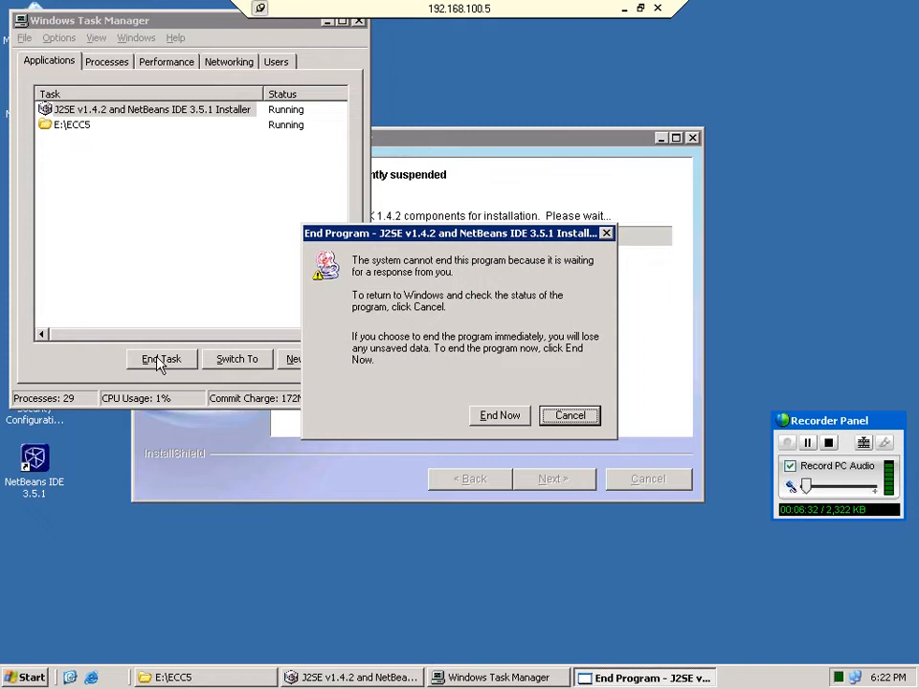
pyautogui.click(500, 415)
pyautogui.click(359, 21)
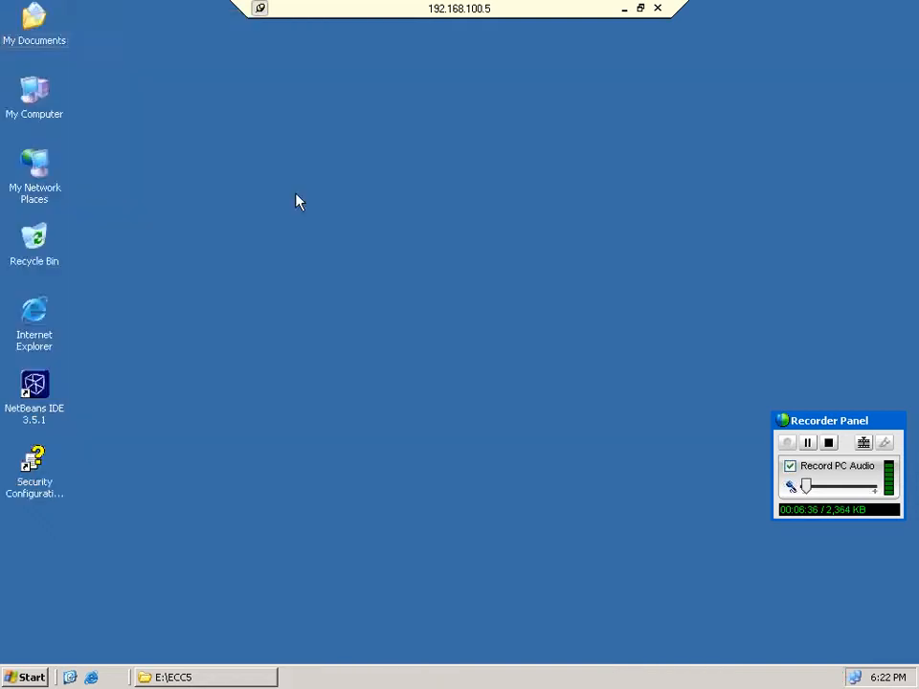
# Rerun the J2SE installer from E:\ECC5, hit the non-empty j2sdk_nb folder error, and exit setup.
pyautogui.doubleClick(38, 103)
pyautogui.click(206, 676)
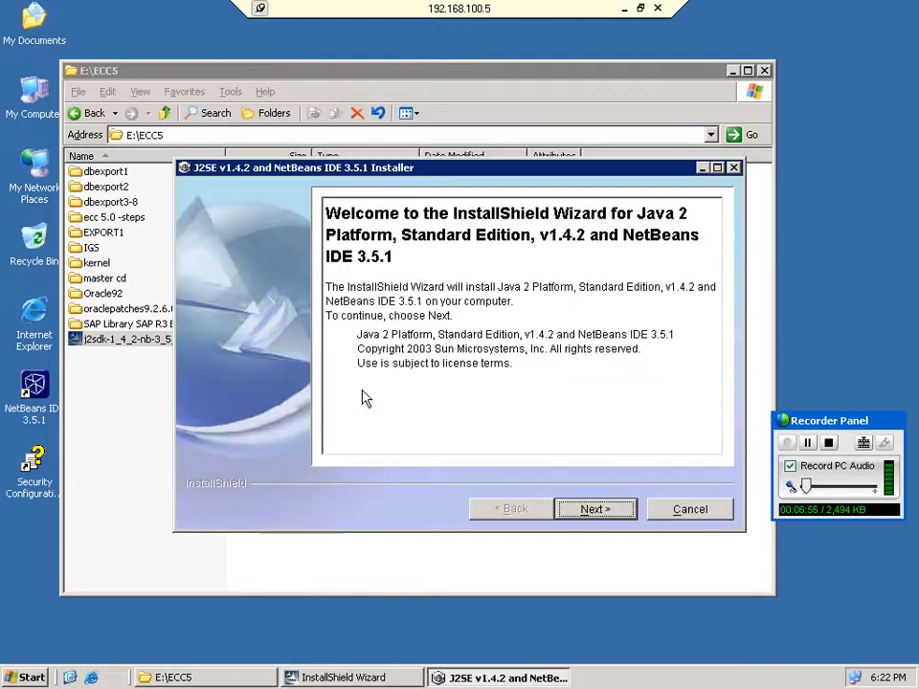
pyautogui.click(595, 509)
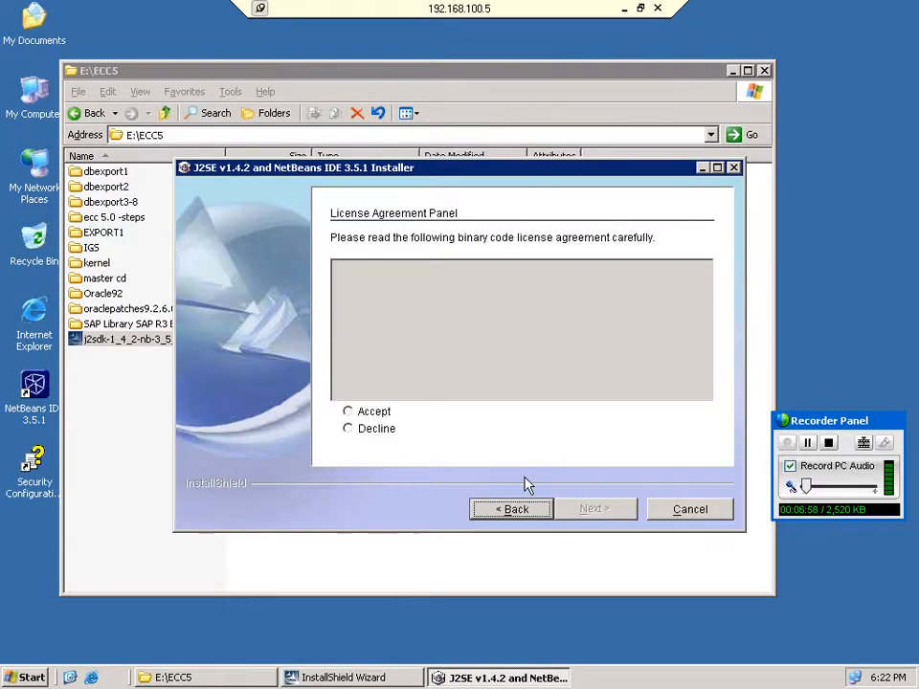
pyautogui.click(595, 509)
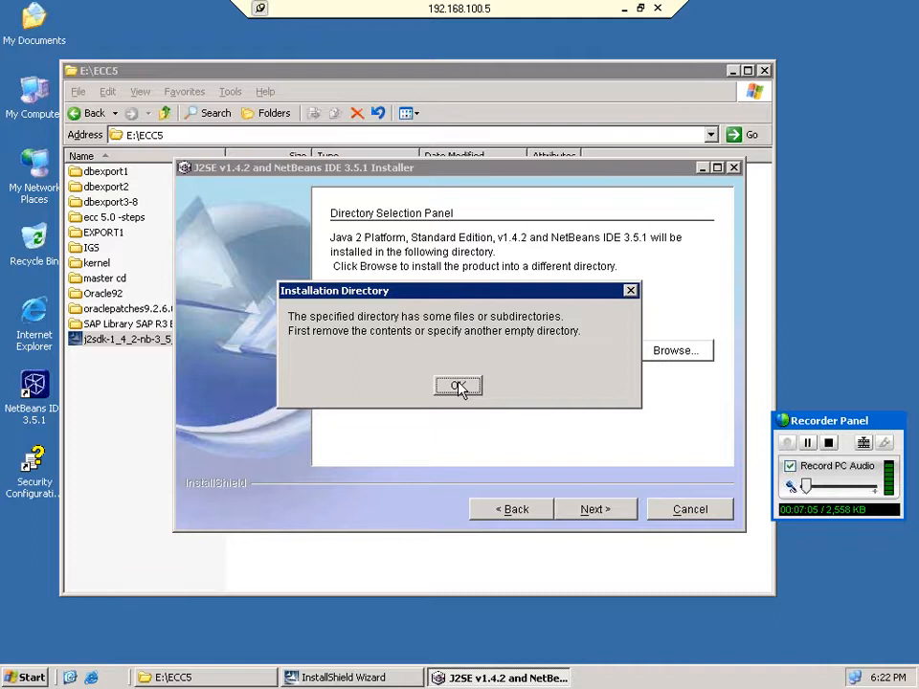
pyautogui.click(459, 386)
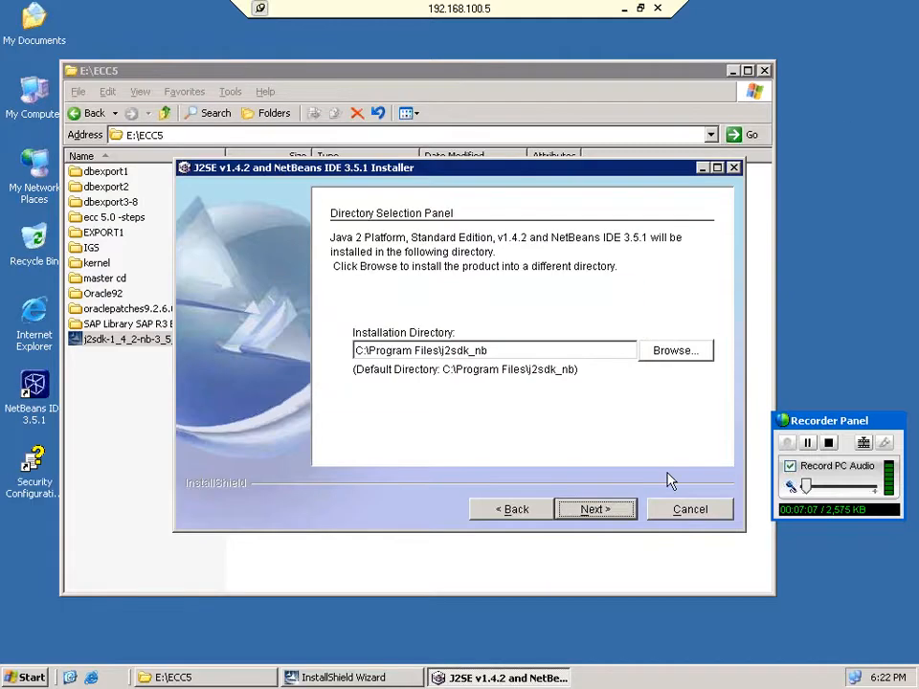
pyautogui.click(689, 508)
pyautogui.click(442, 377)
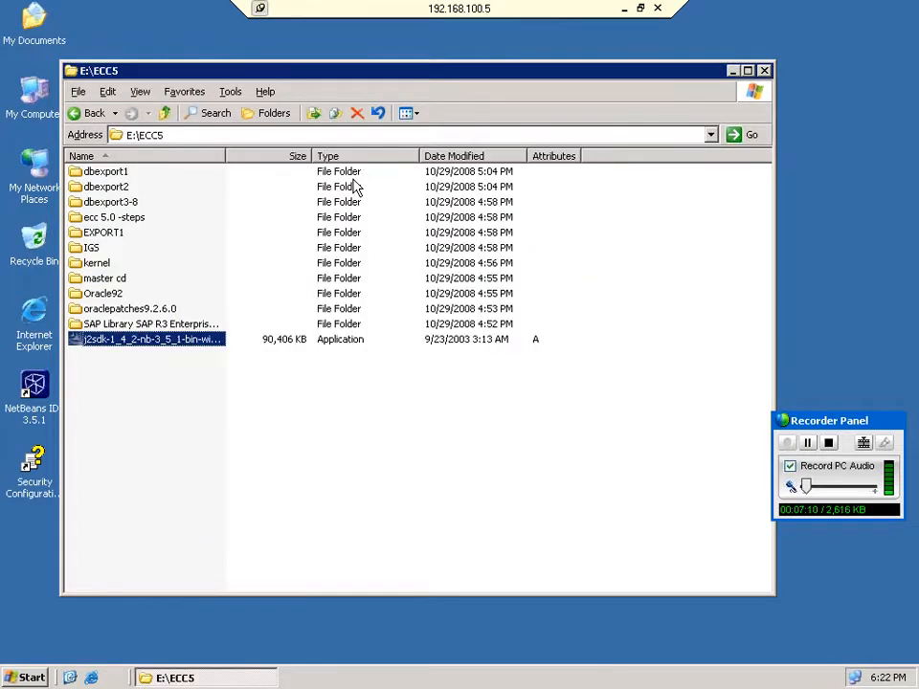
# Rename C:\Program Files\j2sdk_nb to j2sdk_nb1 in Explorer.
pyautogui.click(209, 134)
pyautogui.write('c:')
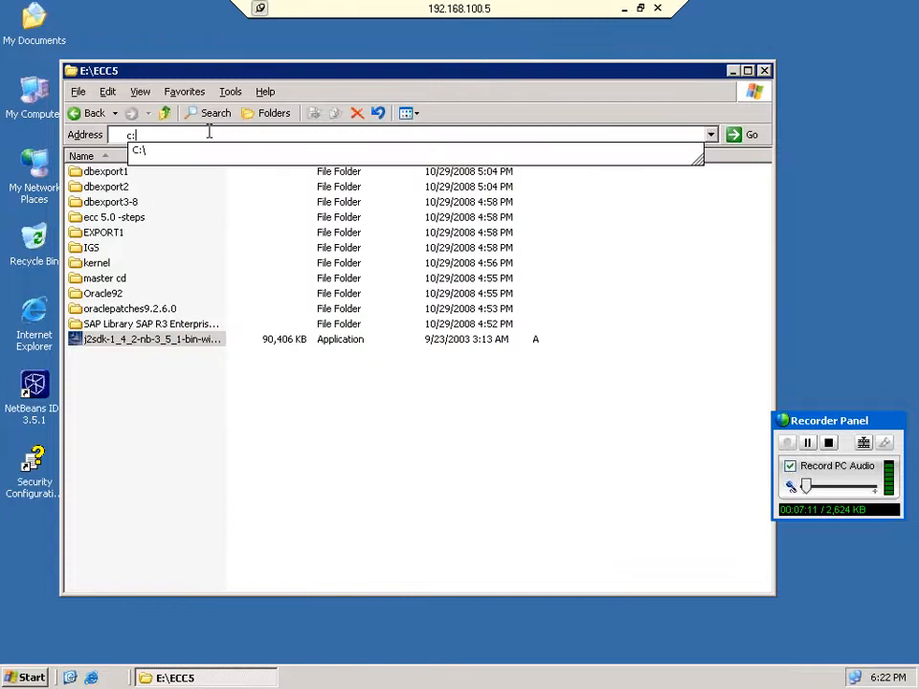
pyautogui.write('\\')
pyautogui.press('Down')
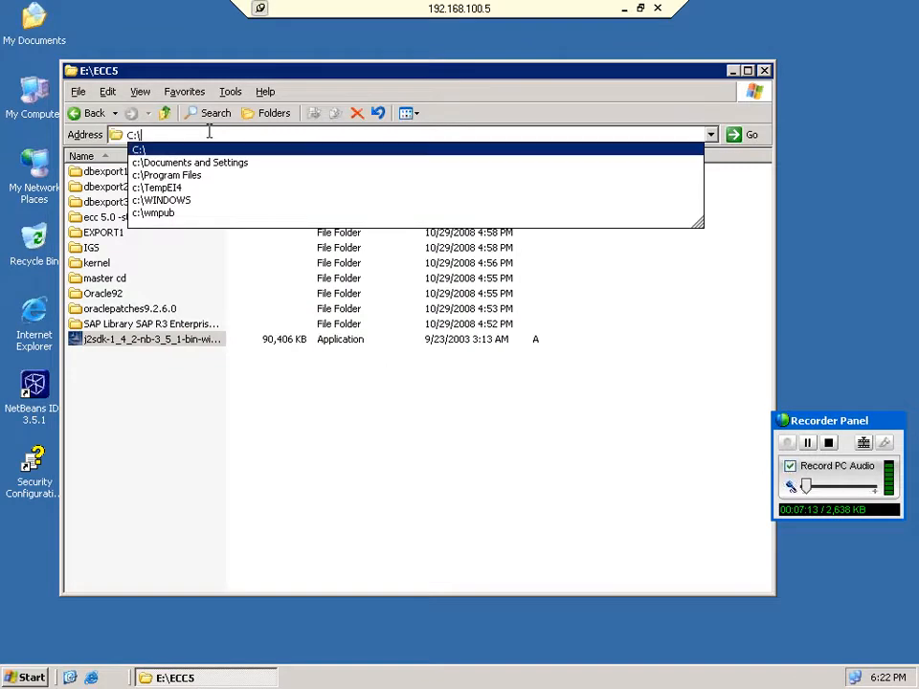
pyautogui.press('Down')
pyautogui.press('Down')
pyautogui.press('Return')
pyautogui.rightClick(104, 216)
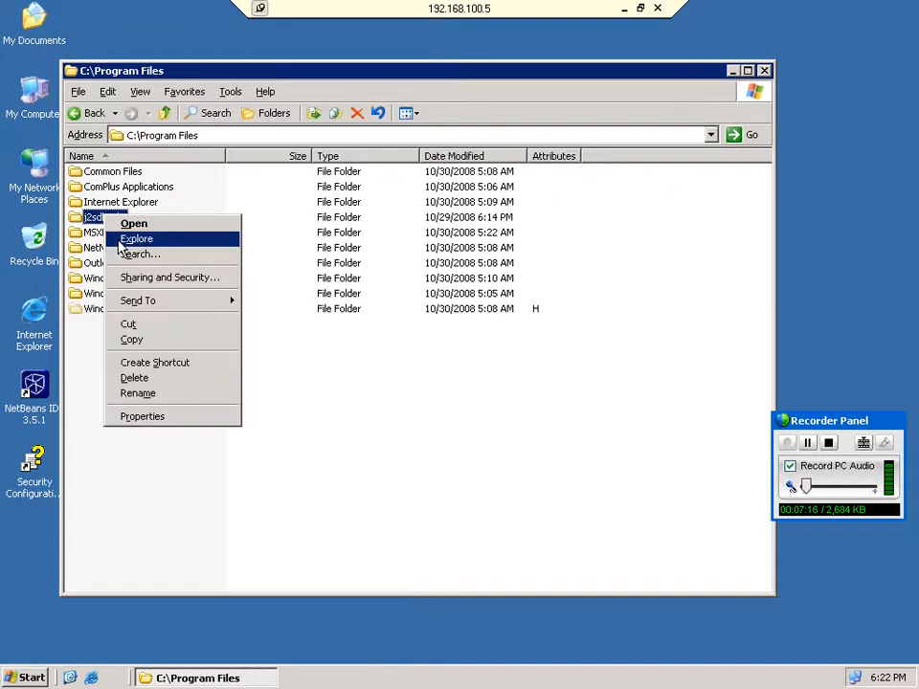
pyautogui.click(139, 394)
pyautogui.press('Return')
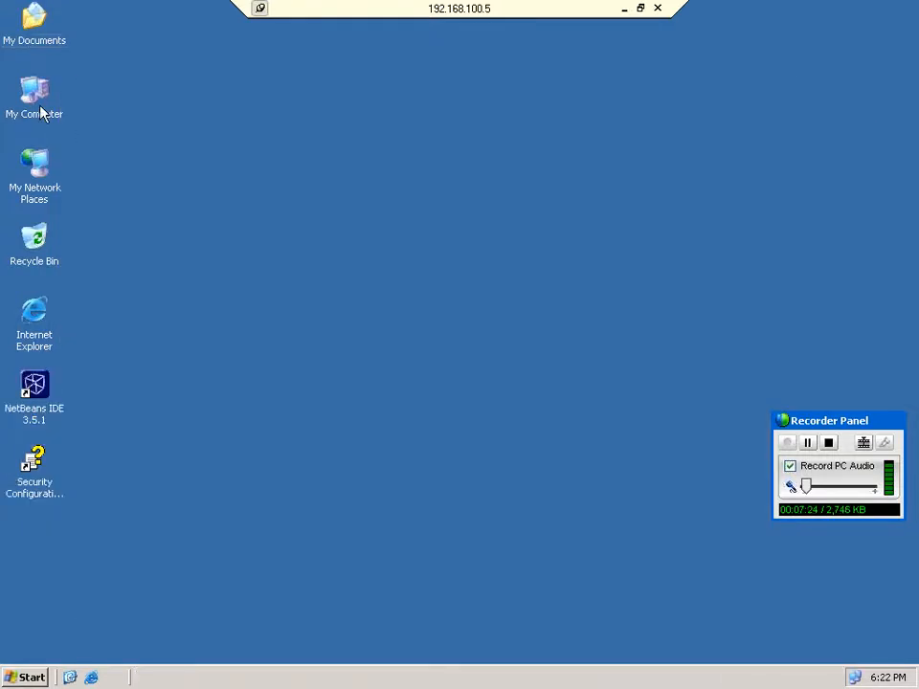
# Launch the J2SE and NetBeans installer again from E:\ECC5.
pyautogui.doubleClick(40, 109)
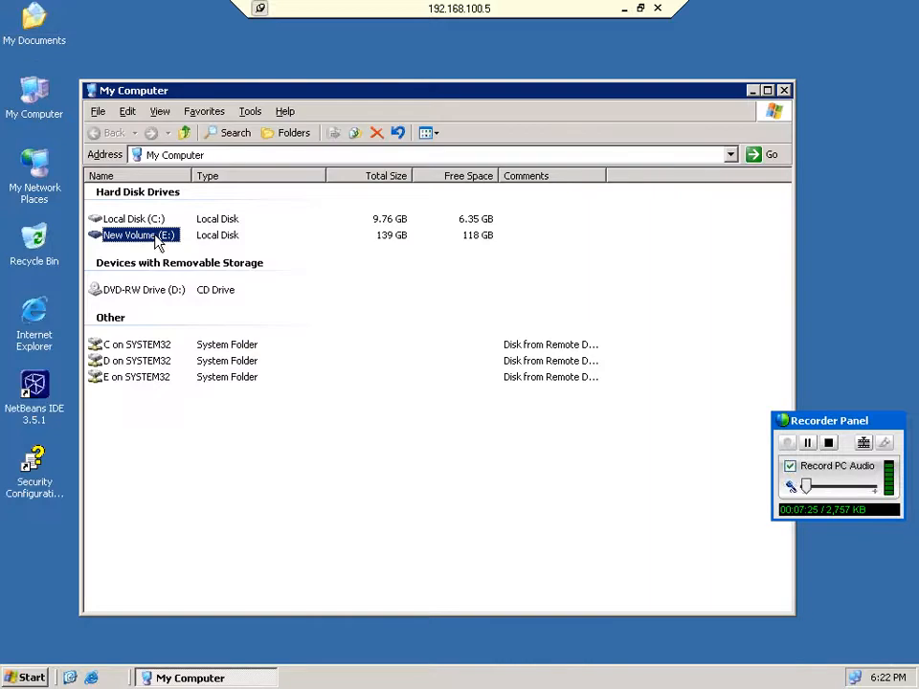
pyautogui.doubleClick(156, 237)
pyautogui.doubleClick(142, 347)
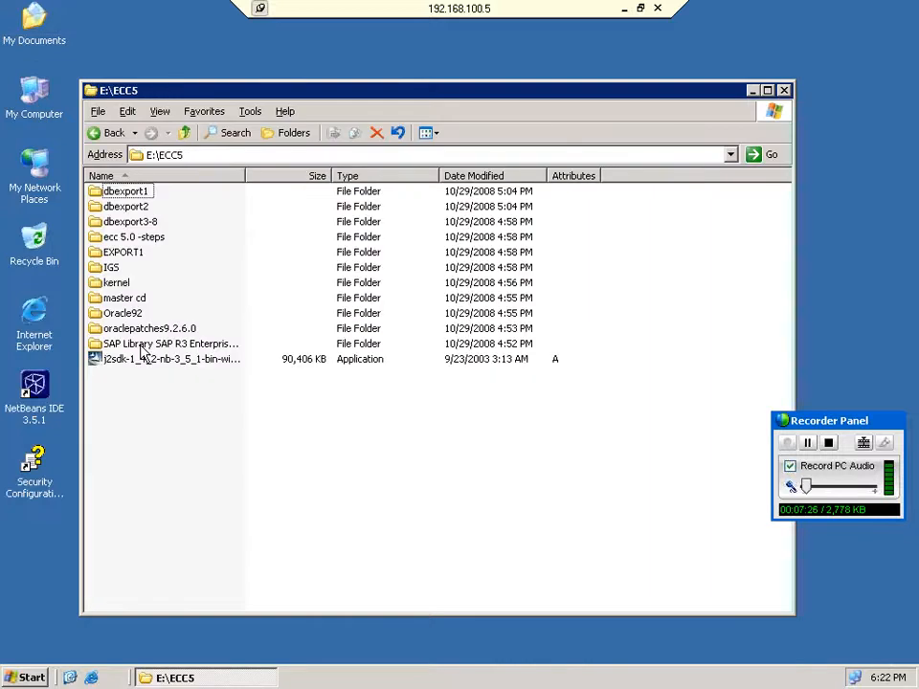
pyautogui.doubleClick(142, 356)
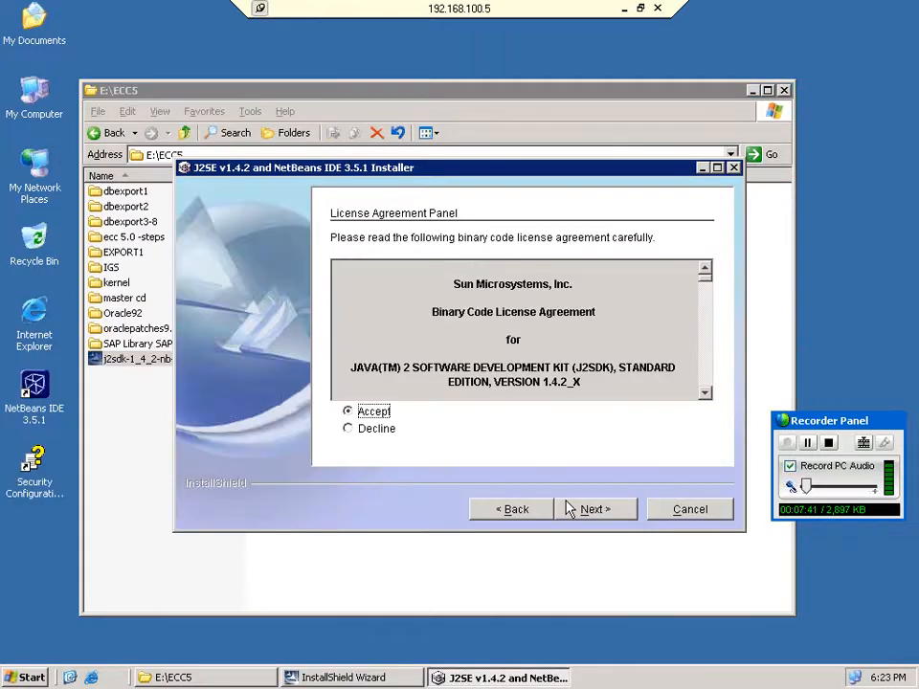
# Install J2SE 1.4.2 and NetBeans 3.5.1 into a newly created C:\Program Files\j2sdk_nb with default options.
pyautogui.click(591, 509)
pyautogui.click(603, 504)
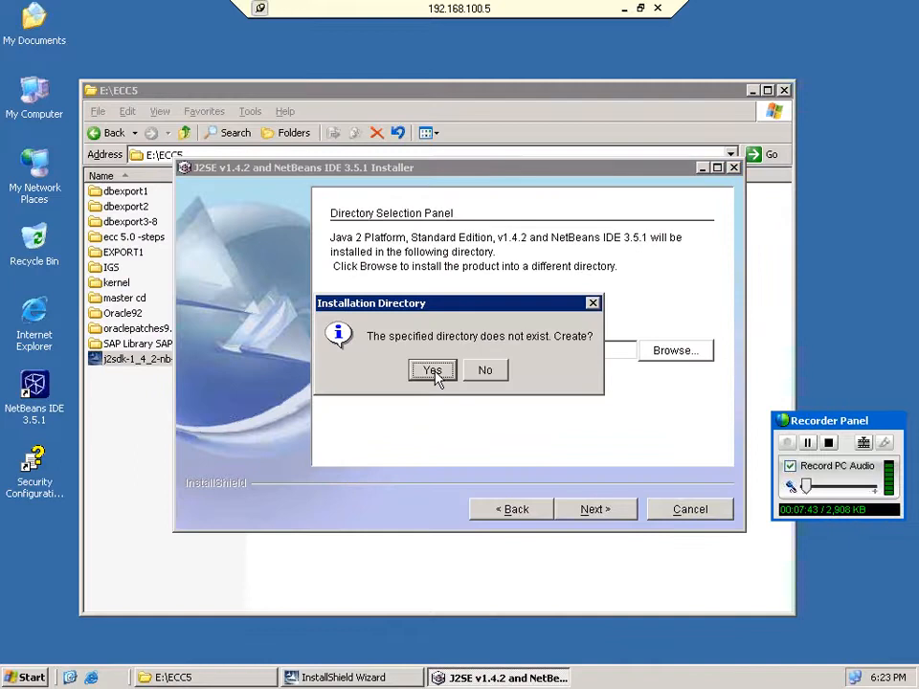
pyautogui.click(433, 371)
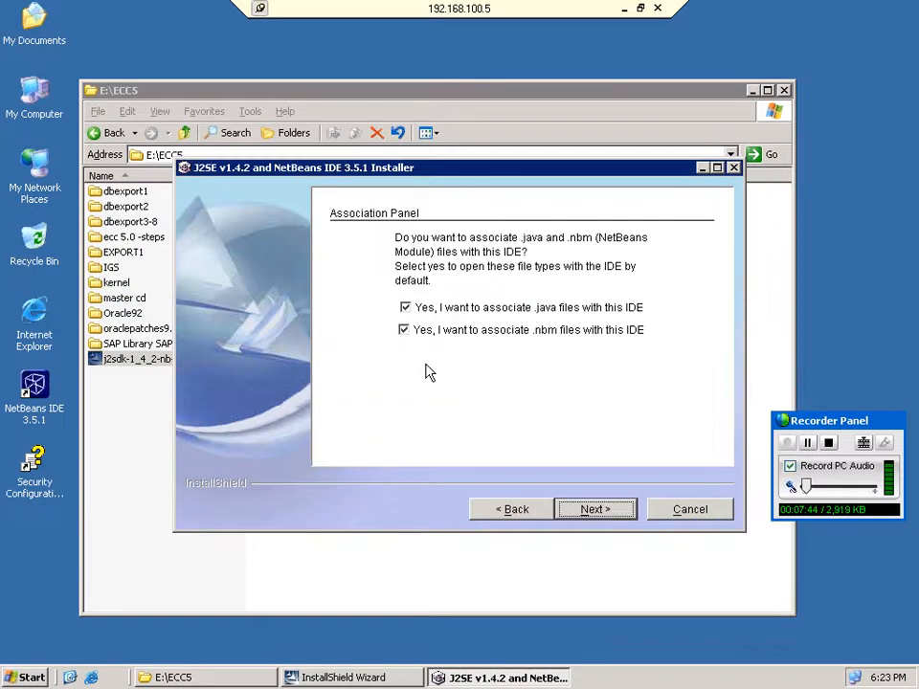
pyautogui.click(580, 509)
pyautogui.click(580, 508)
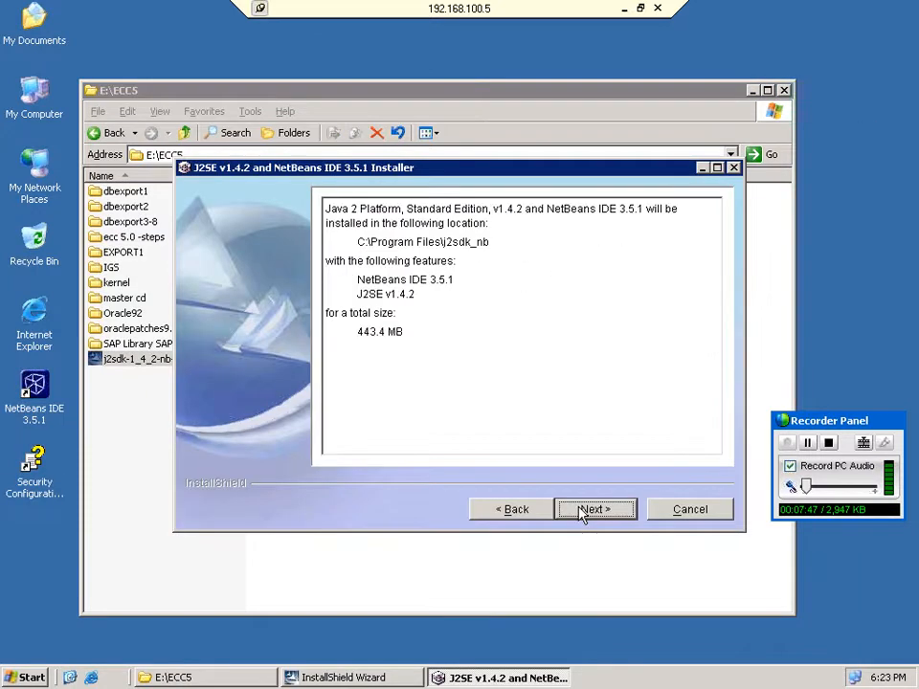
pyautogui.click(579, 508)
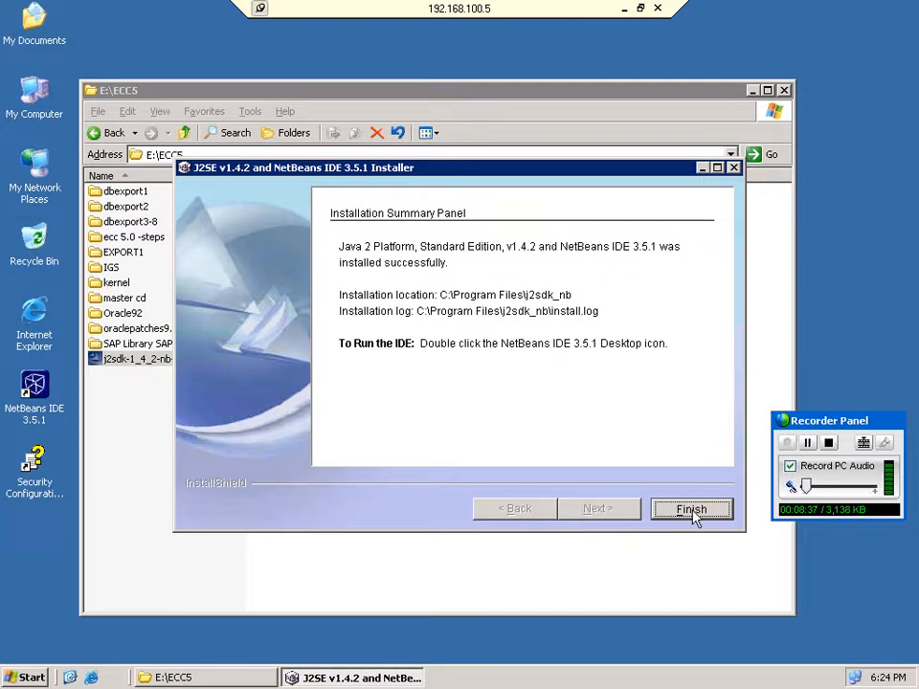
# Close the installer and delete the leftover j2sdk_nb1 folder from C:\Program Files.
pyautogui.click(694, 509)
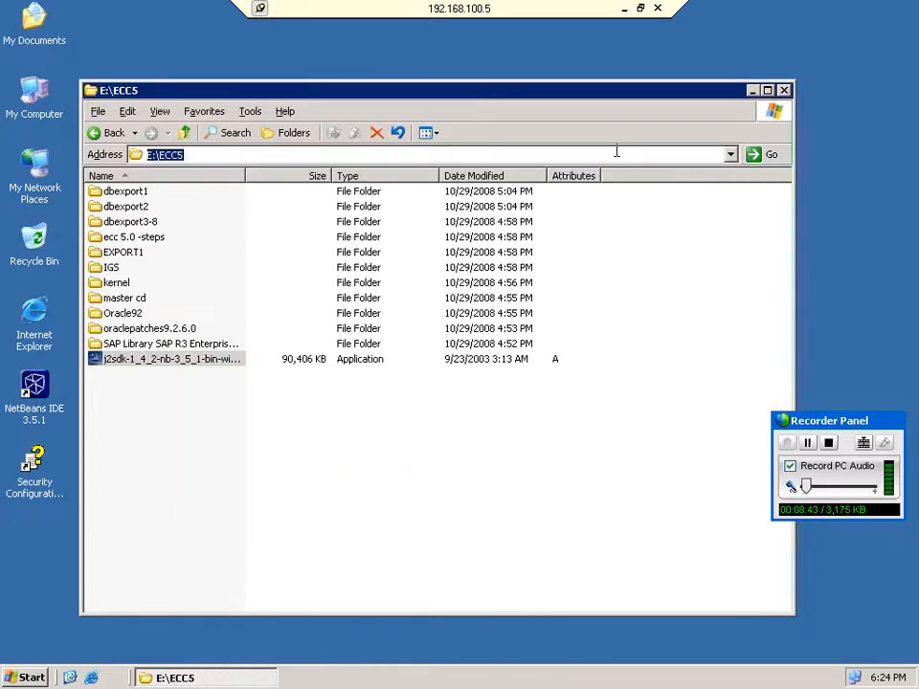
pyautogui.write('c:\\')
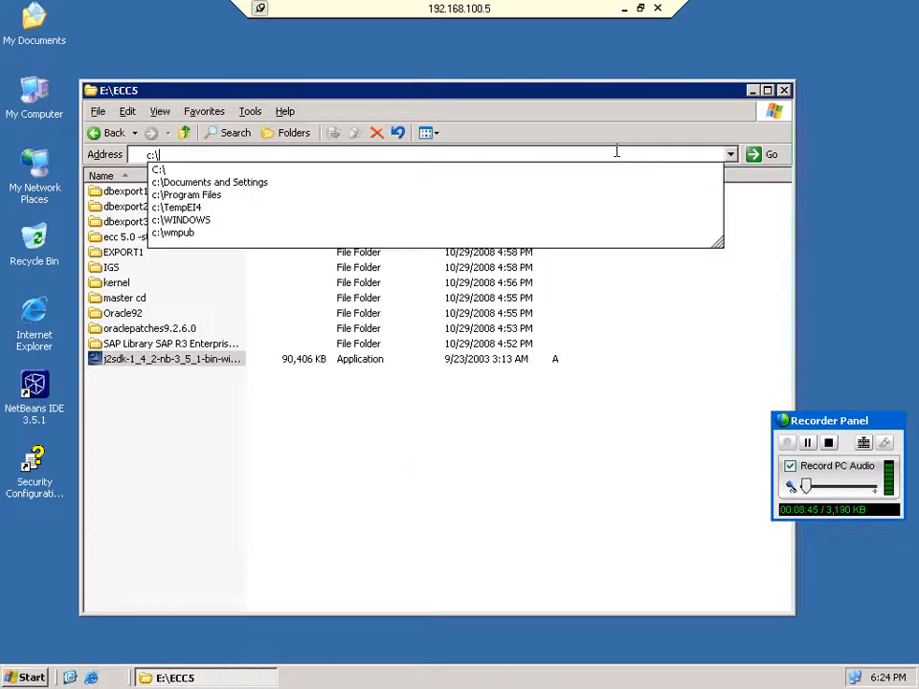
pyautogui.press('Down')
pyautogui.press('Down')
pyautogui.press('Down')
pyautogui.press('Return')
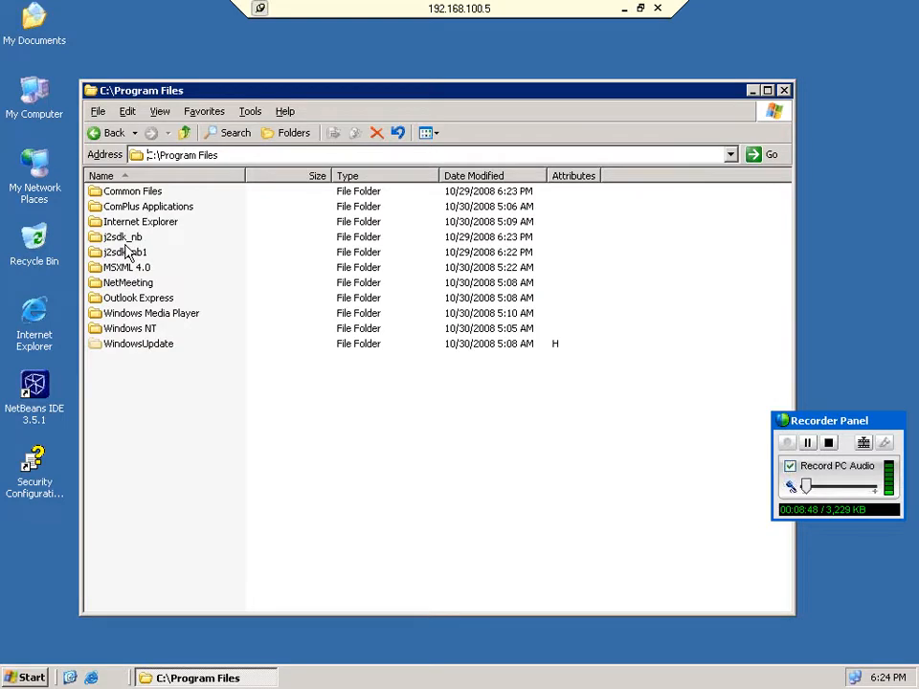
pyautogui.rightClick(128, 252)
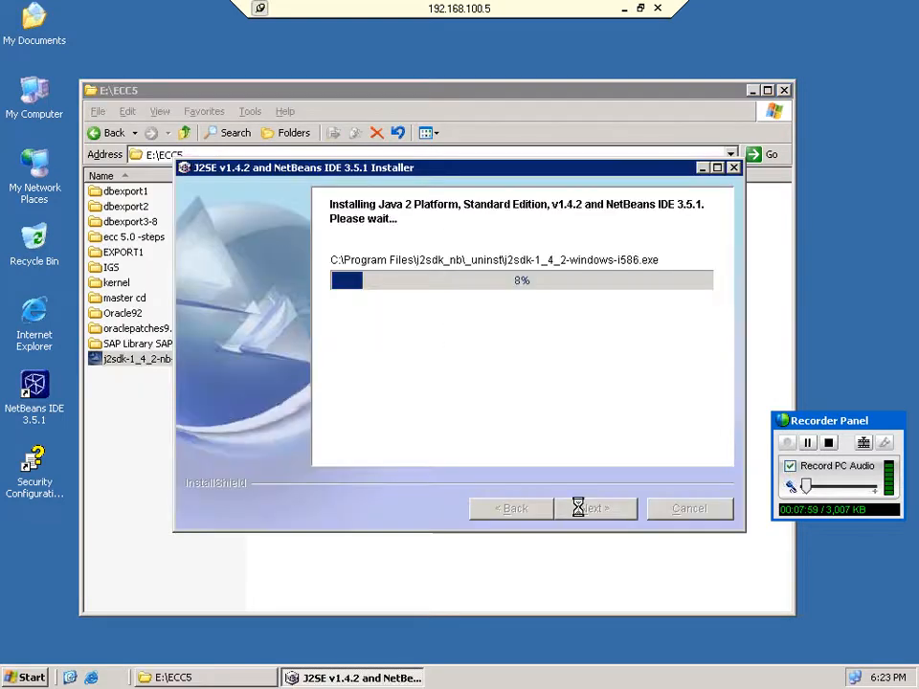
pyautogui.click(158, 414)
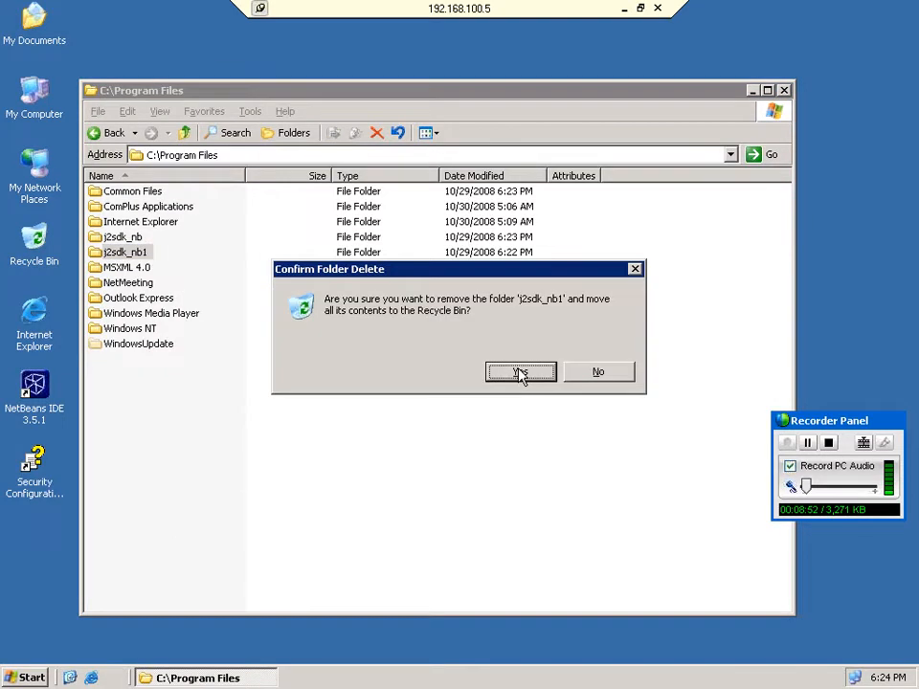
pyautogui.click(519, 372)
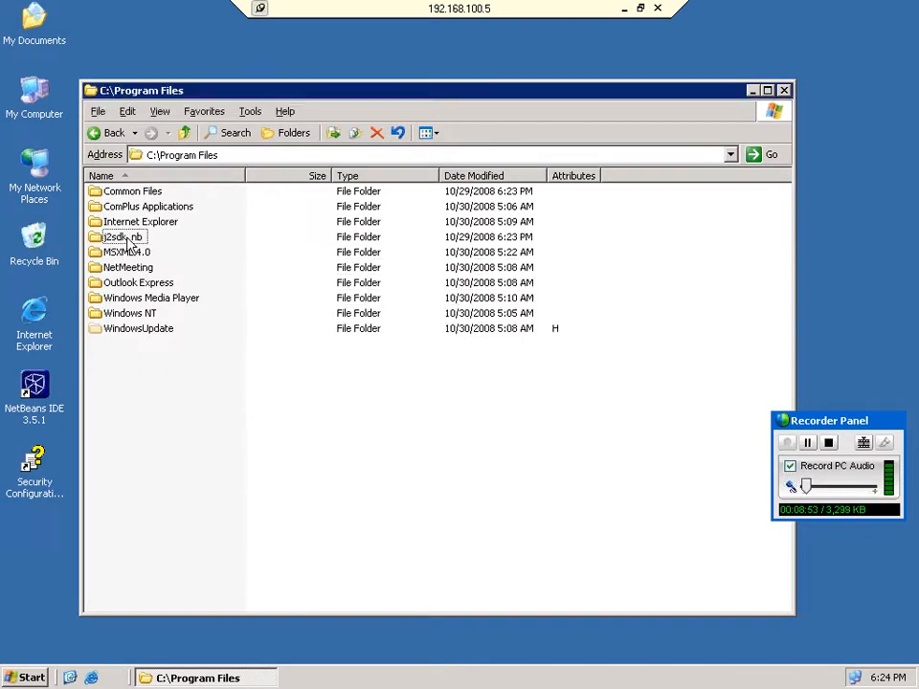
# Open the j2sdk_nb folder and select its path in the address bar.
pyautogui.click(129, 244)
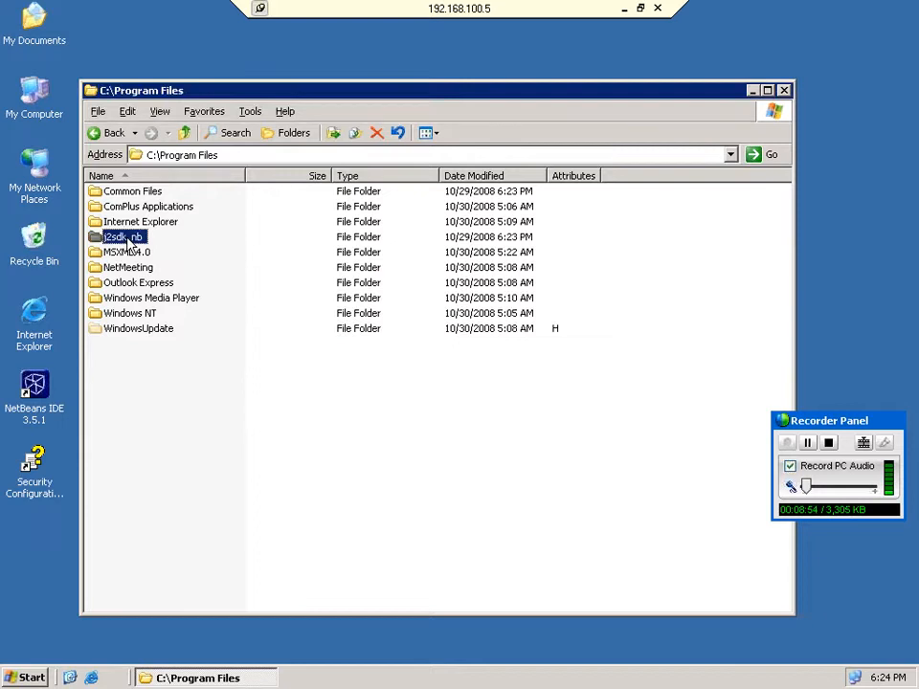
pyautogui.doubleClick(129, 244)
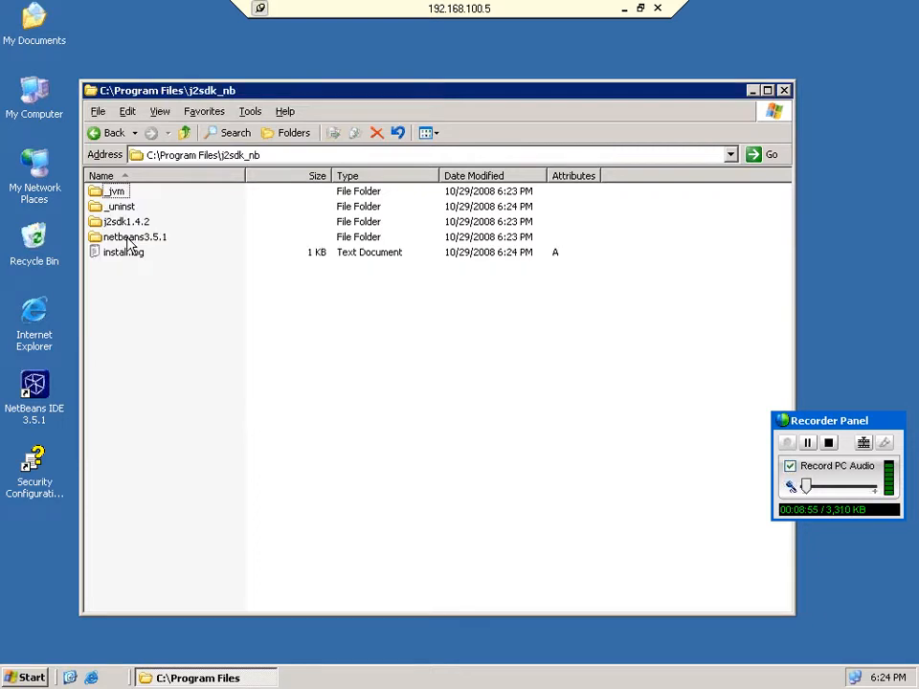
pyautogui.click(268, 156)
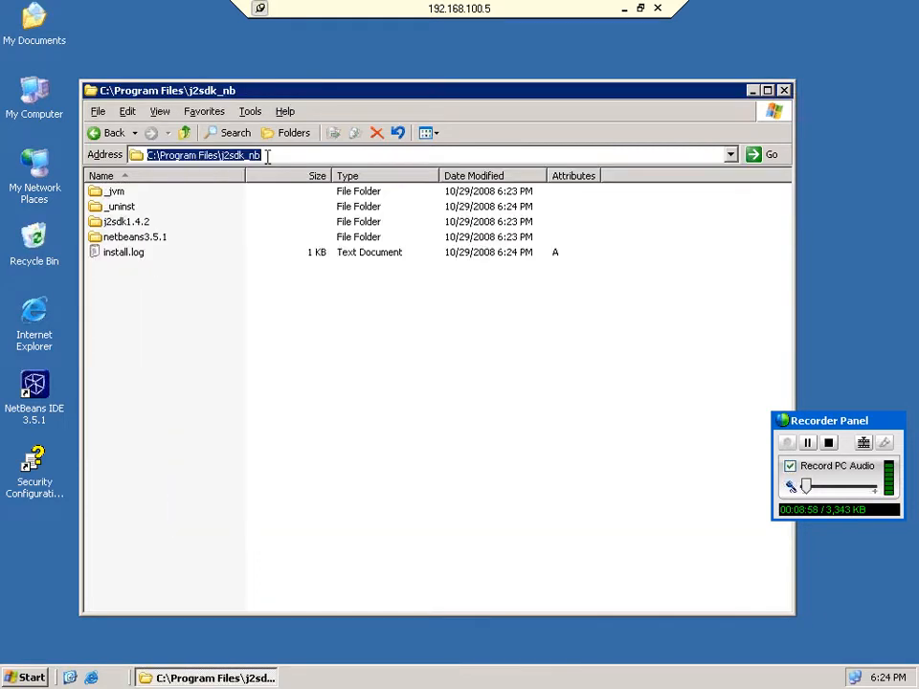
# Open Environment Variables from My Computer's properties and start a new user variable.
pyautogui.rightClick(43, 116)
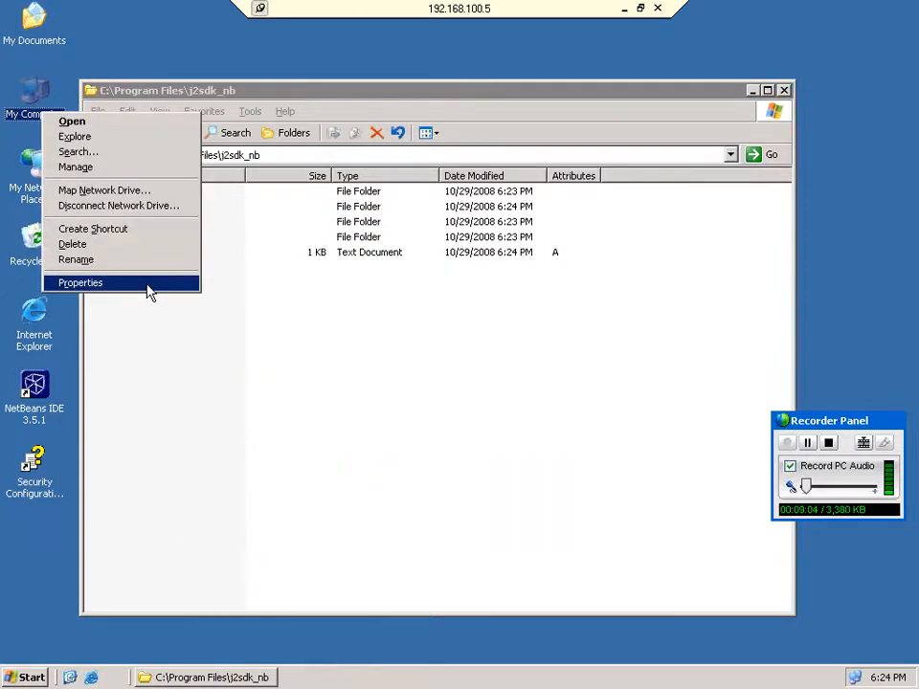
pyautogui.click(148, 285)
pyautogui.click(82, 55)
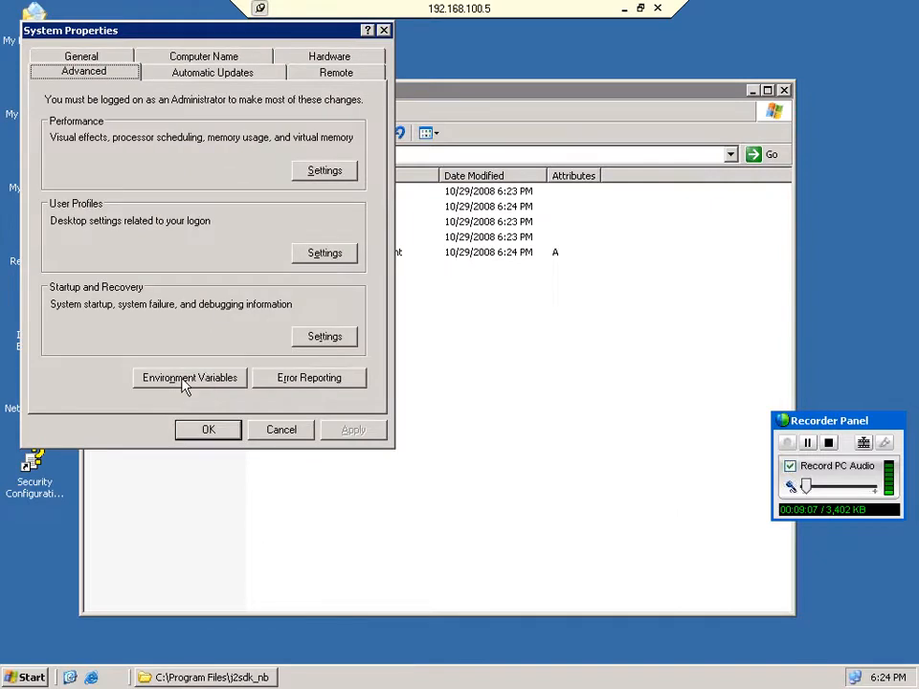
pyautogui.click(184, 380)
pyautogui.click(171, 229)
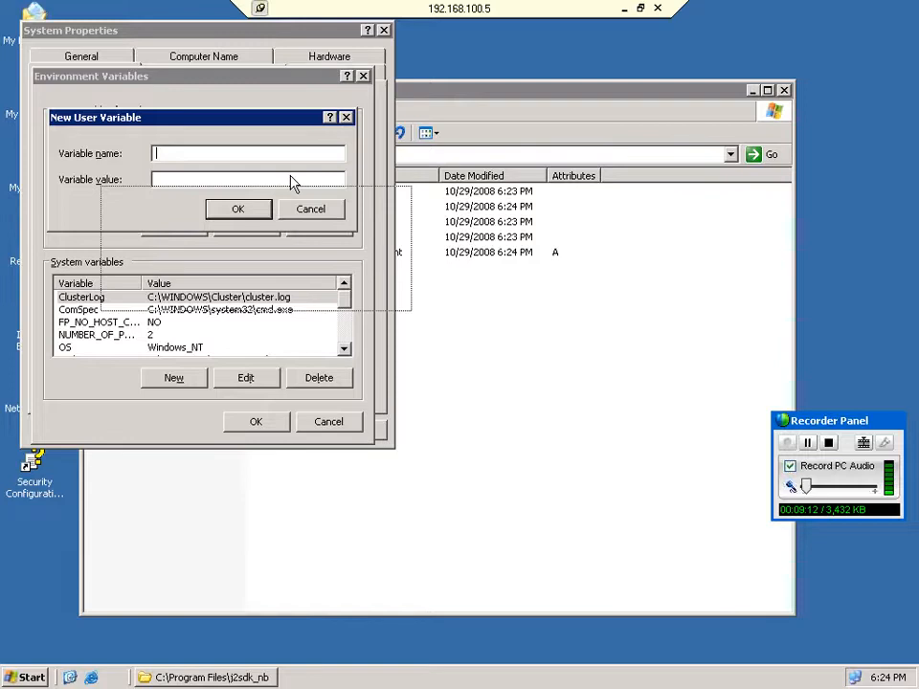
pyautogui.moveTo(171, 117); pyautogui.dragTo(290, 176)
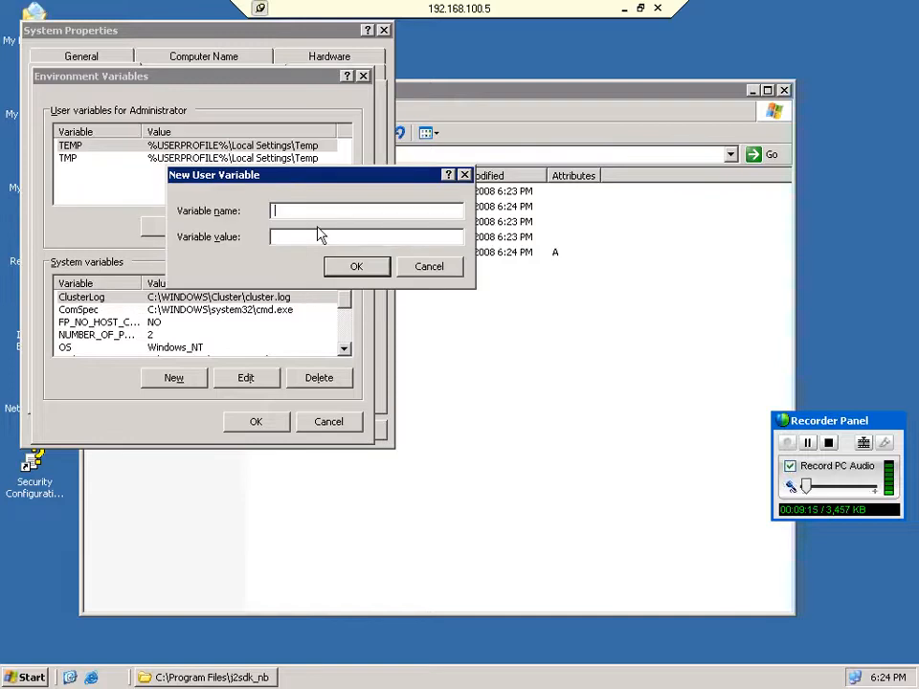
# Name the variable Java_Home, paste C:\Program Files\j2sdk_nb as its value, and save it.
pyautogui.write('Java')
pyautogui.write('_Hom')
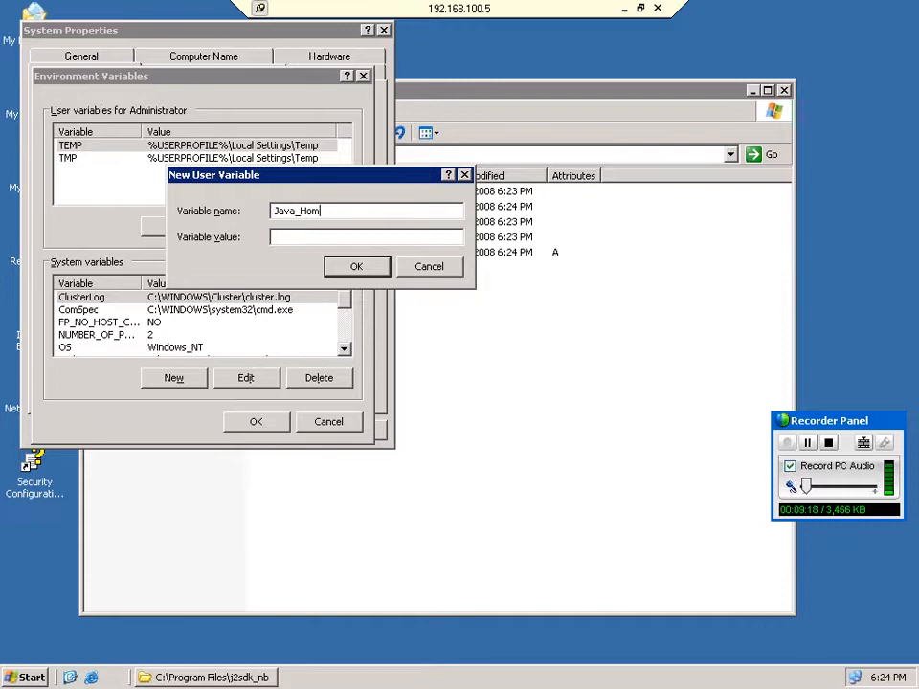
pyautogui.click(430, 341)
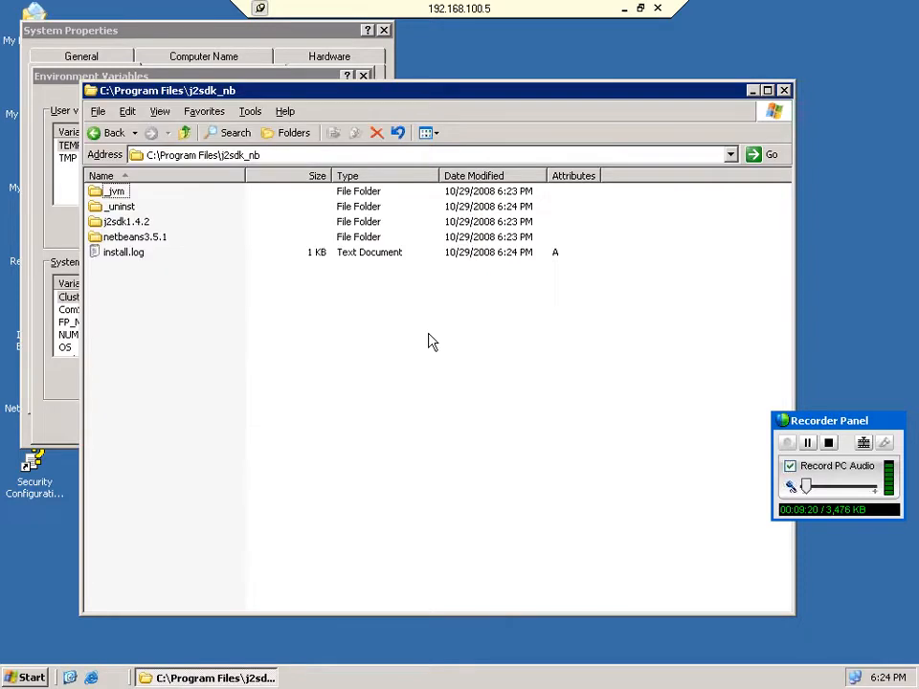
pyautogui.click(276, 156)
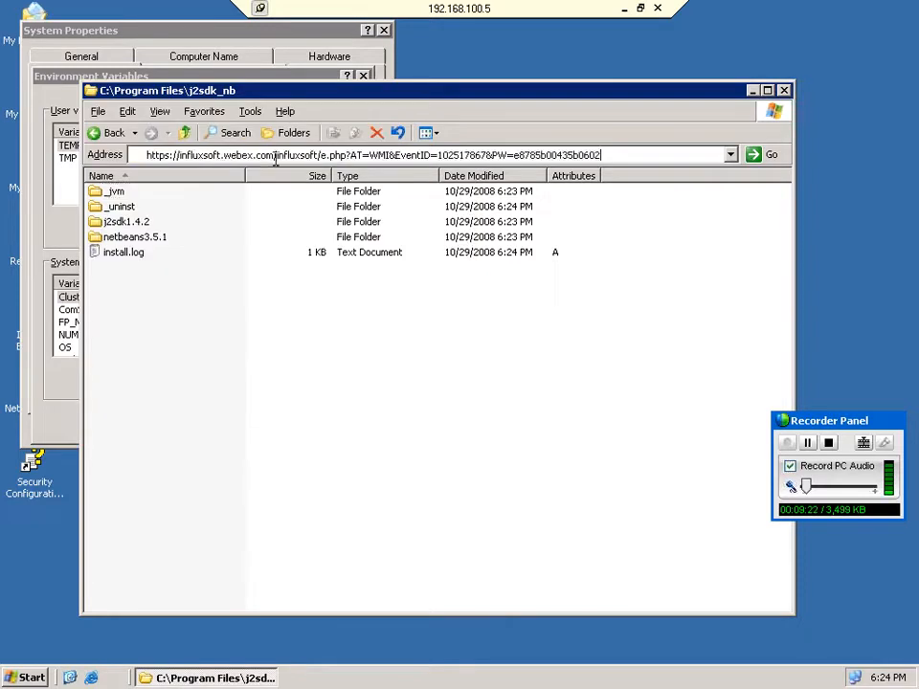
pyautogui.press('Escape')
pyautogui.hotkey('ctrl', 'c')
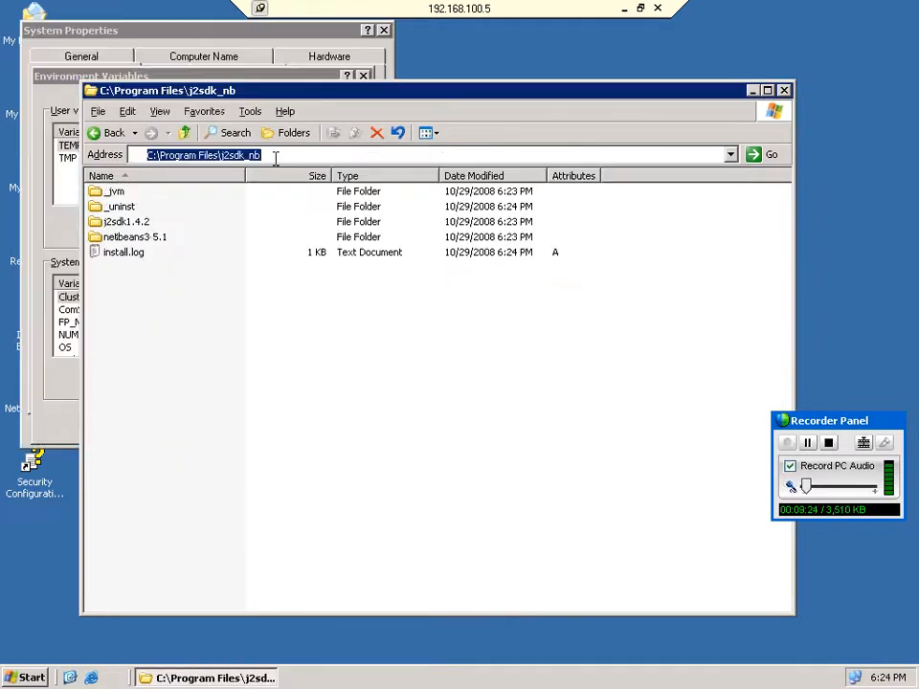
pyautogui.hotkey('alt', 'Tab')
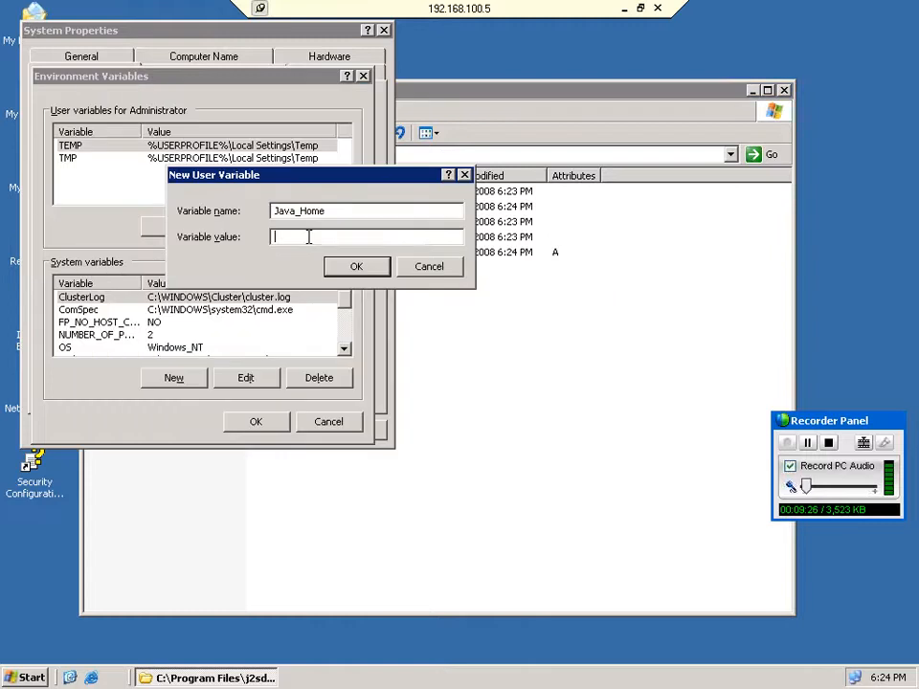
pyautogui.hotkey('ctrl', 'v')
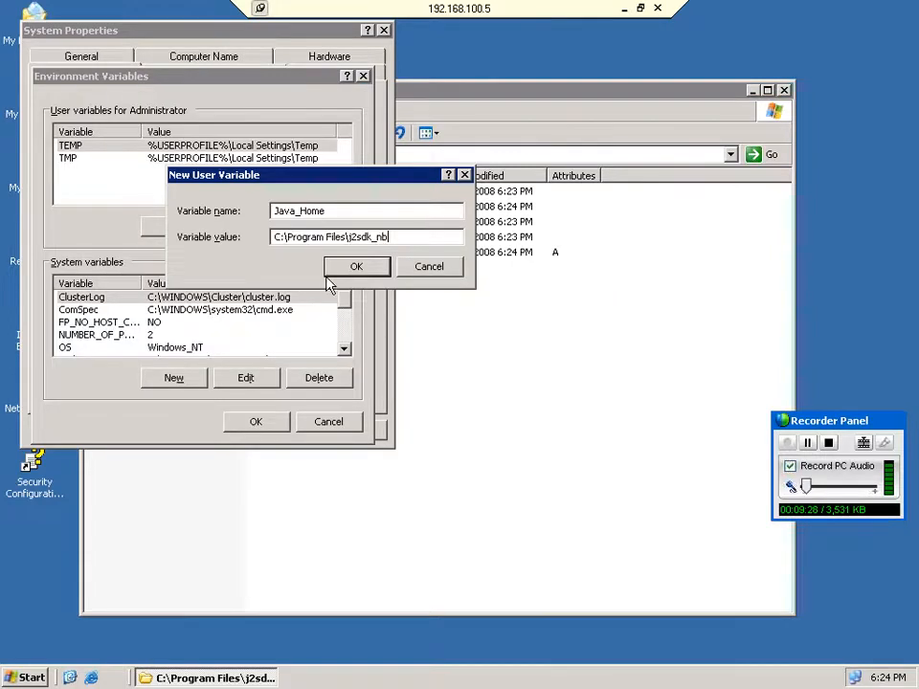
pyautogui.click(330, 271)
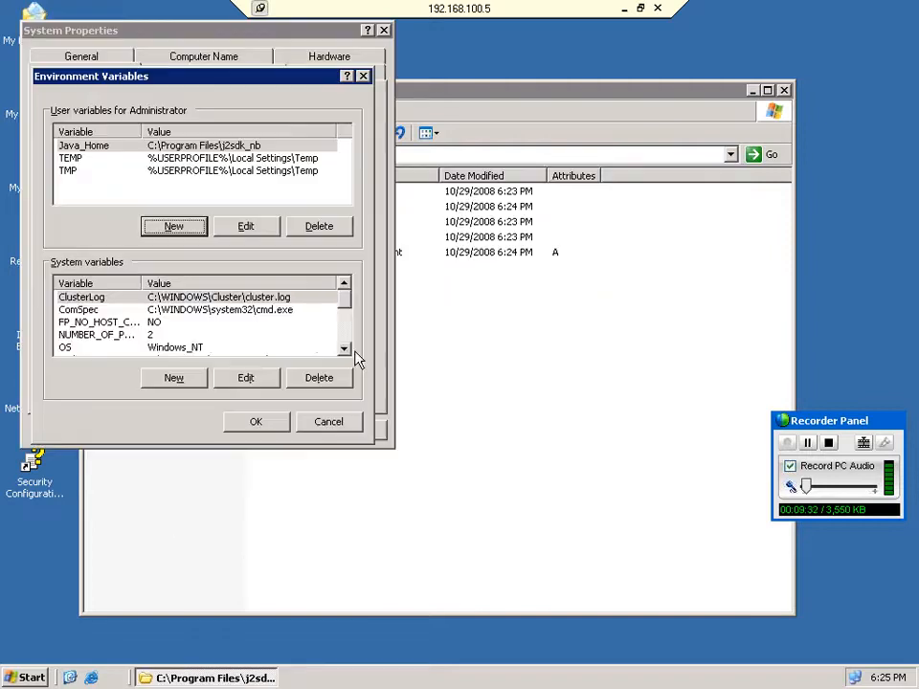
pyautogui.click(343, 349)
pyautogui.click(105, 348)
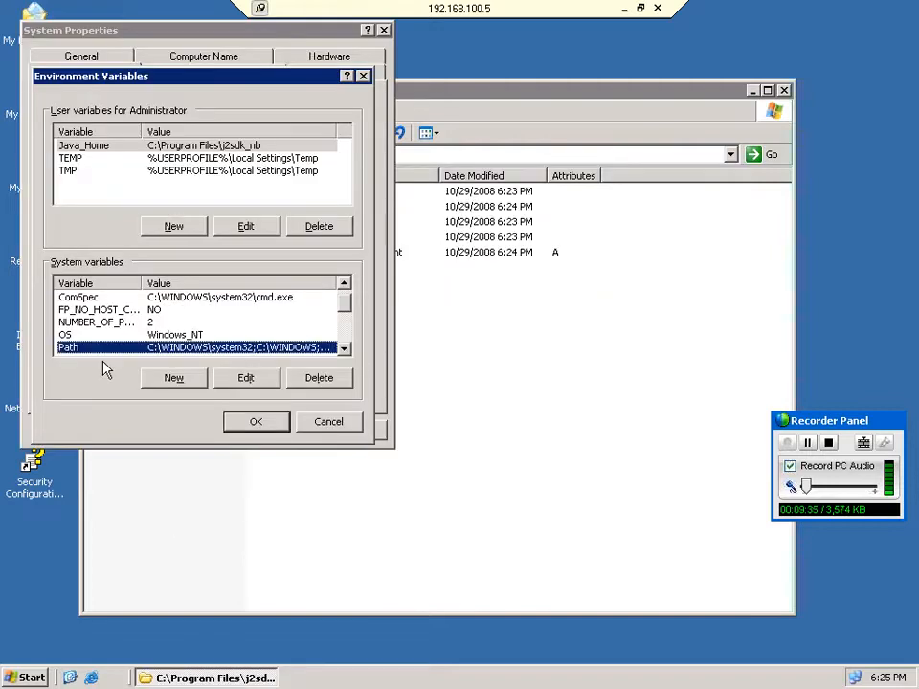
# Append ;C:\Program Files\j2sdk_nb\bin to the system Path and confirm both dialogs.
pyautogui.click(240, 380)
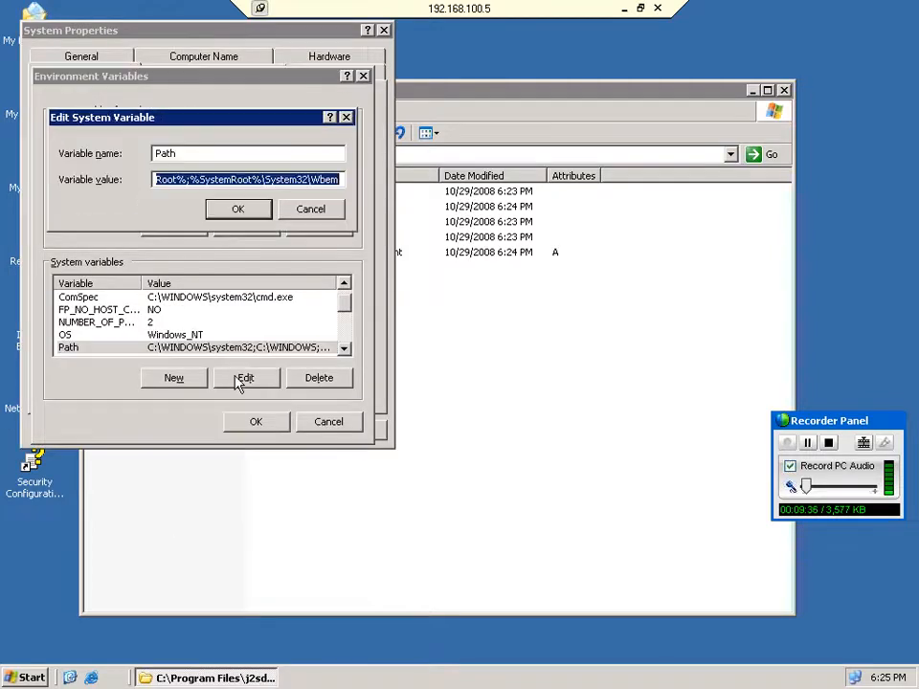
pyautogui.press('End')
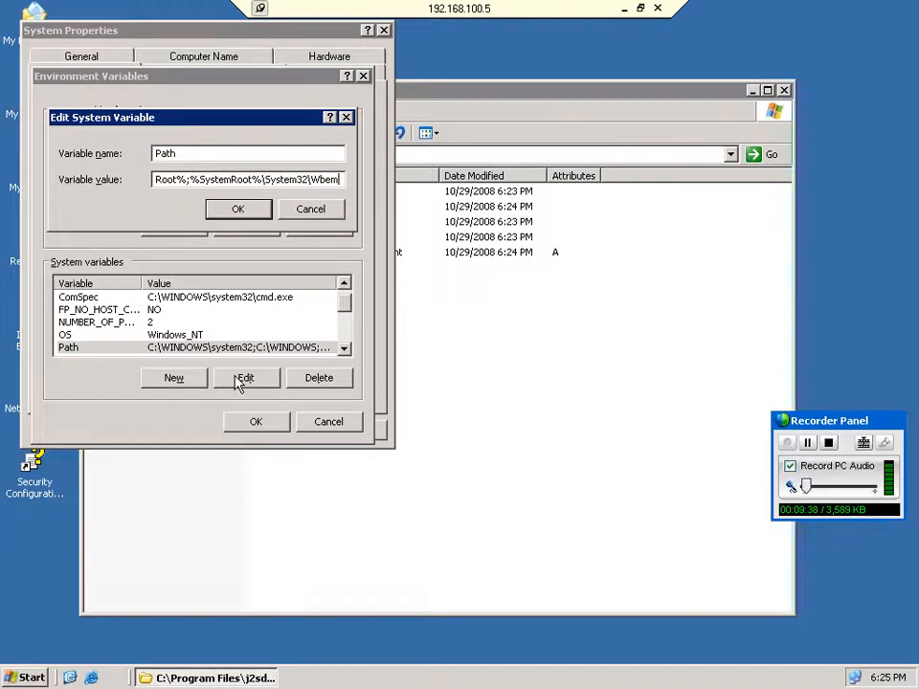
pyautogui.write(';C:\\Program Files\\j2sdk_nb')
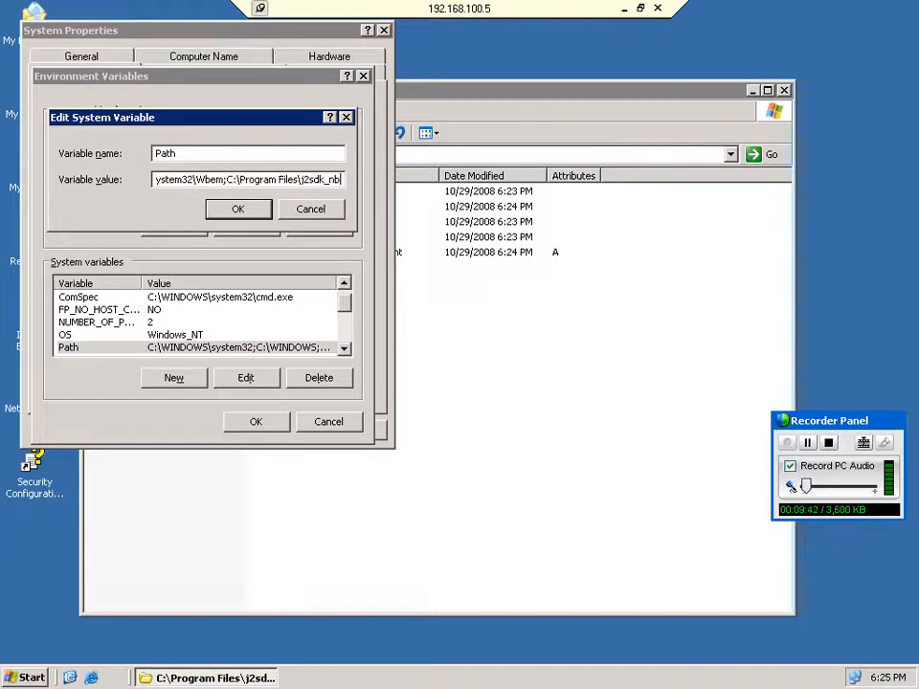
pyautogui.write('\\')
pyautogui.write('bin')
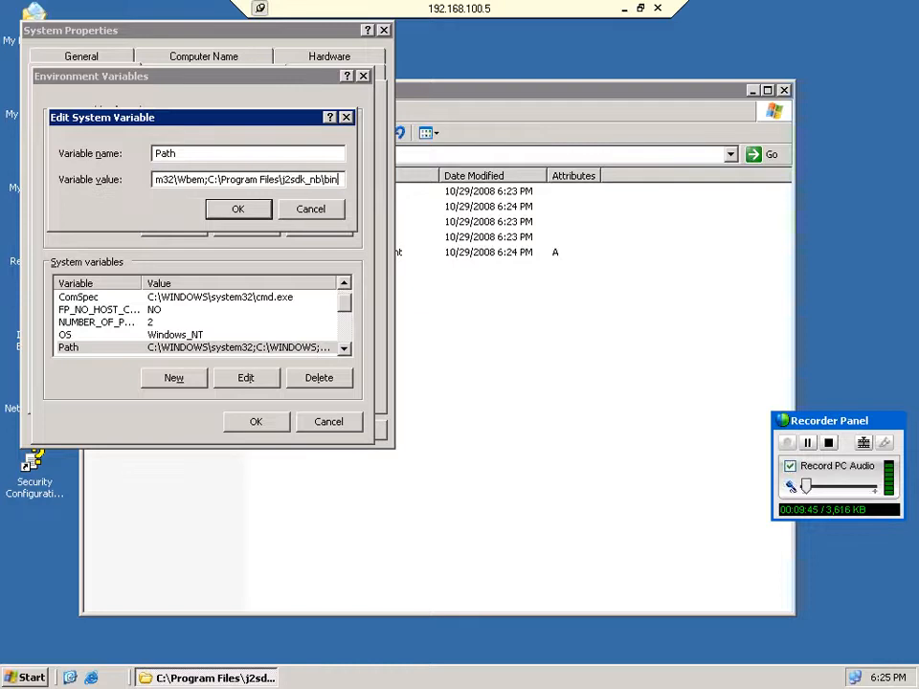
pyautogui.click(238, 209)
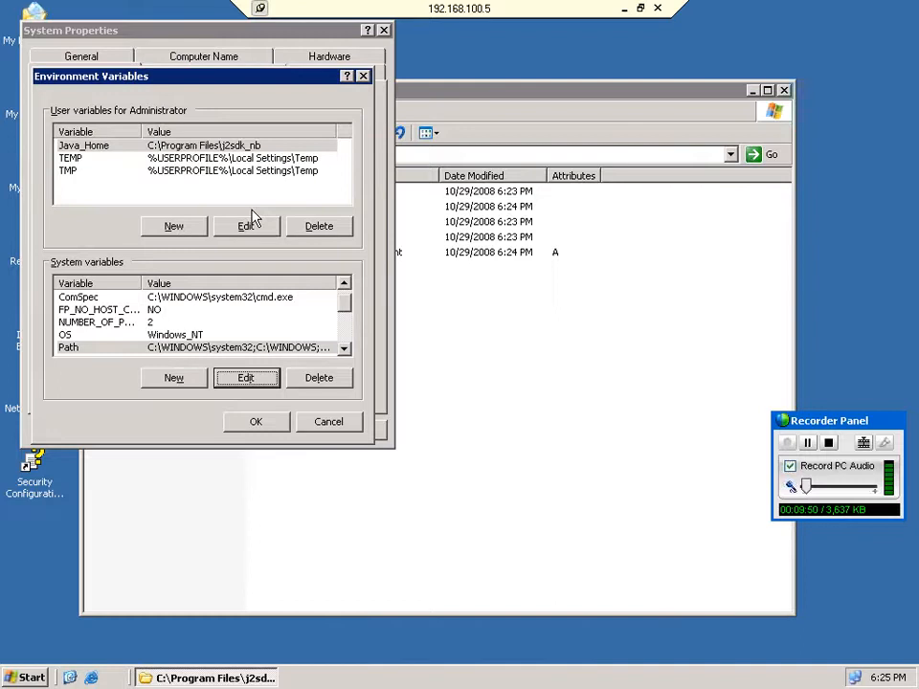
pyautogui.click(270, 426)
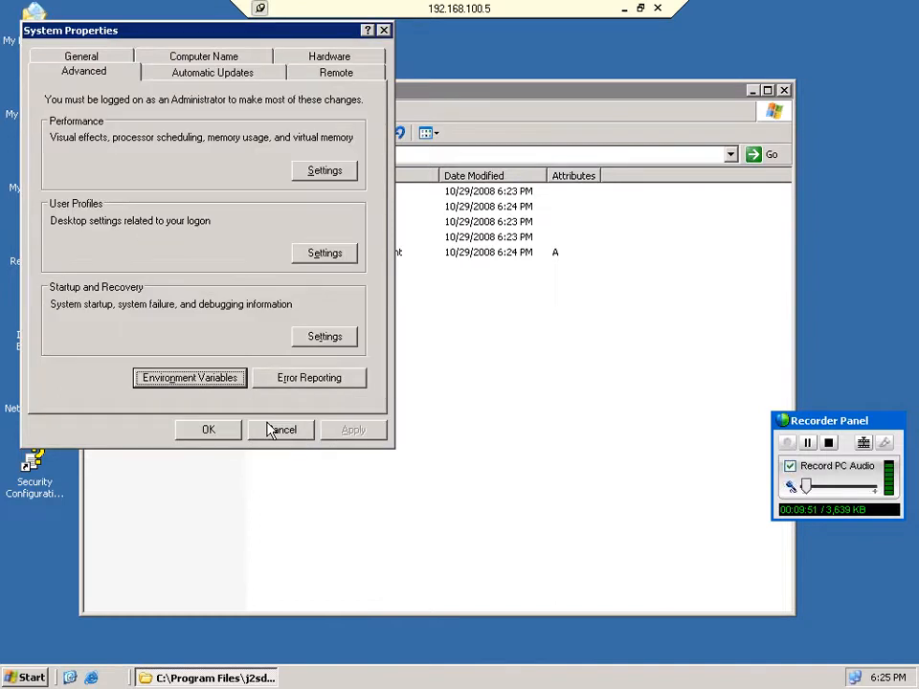
# Close System Properties and open j2sdk1.4.2\bin in Explorer, selecting its path.
pyautogui.click(269, 427)
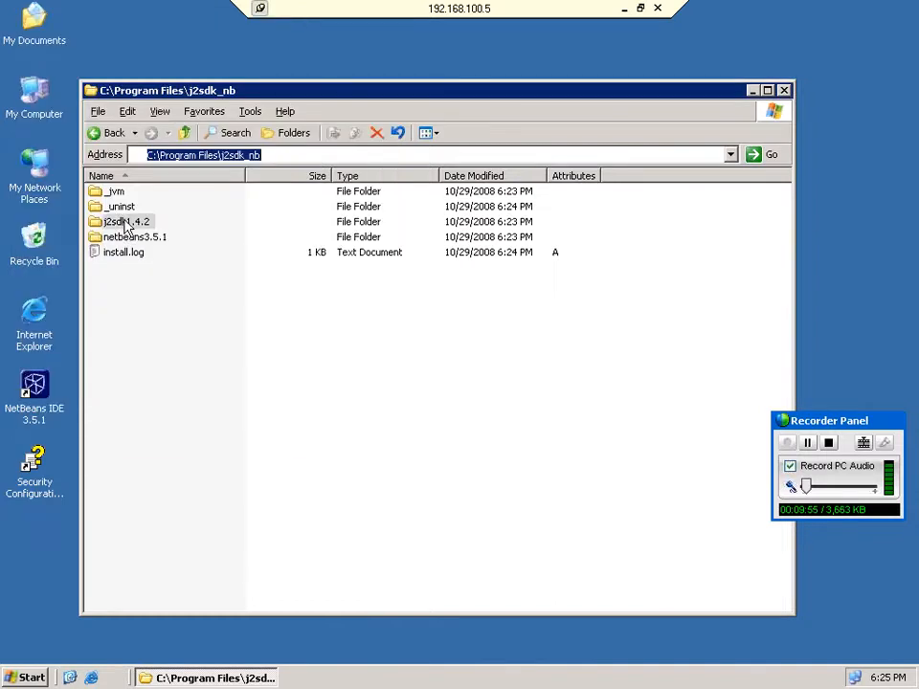
pyautogui.doubleClick(124, 222)
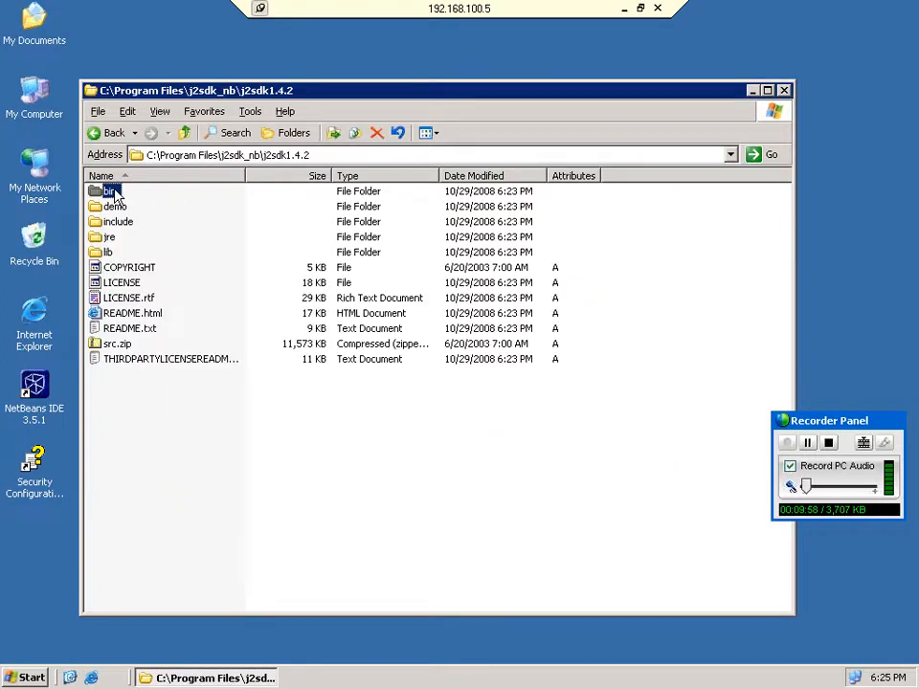
pyautogui.doubleClick(110, 191)
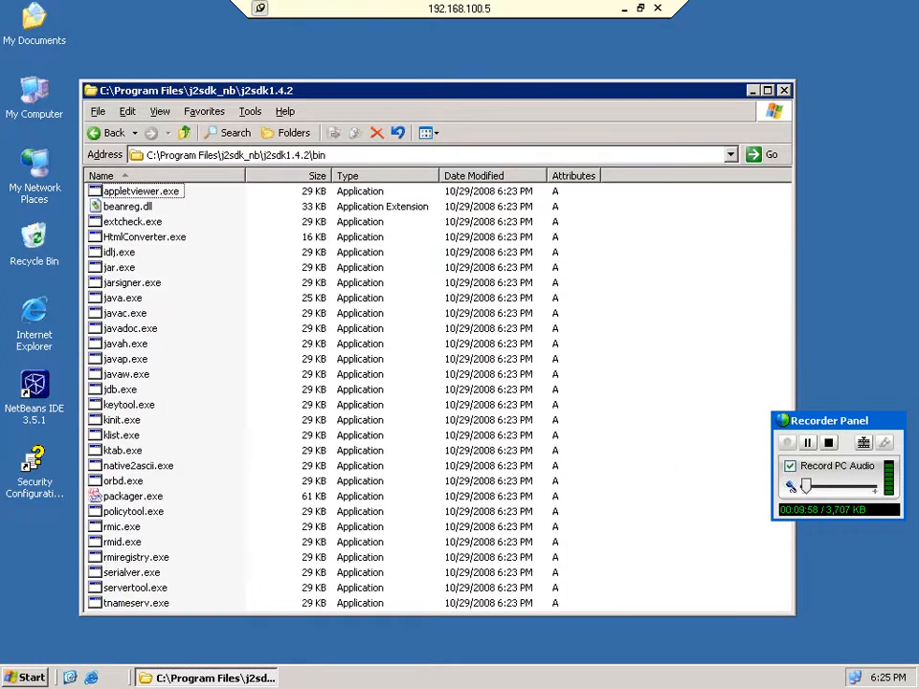
pyautogui.hotkey('alt', 'd')
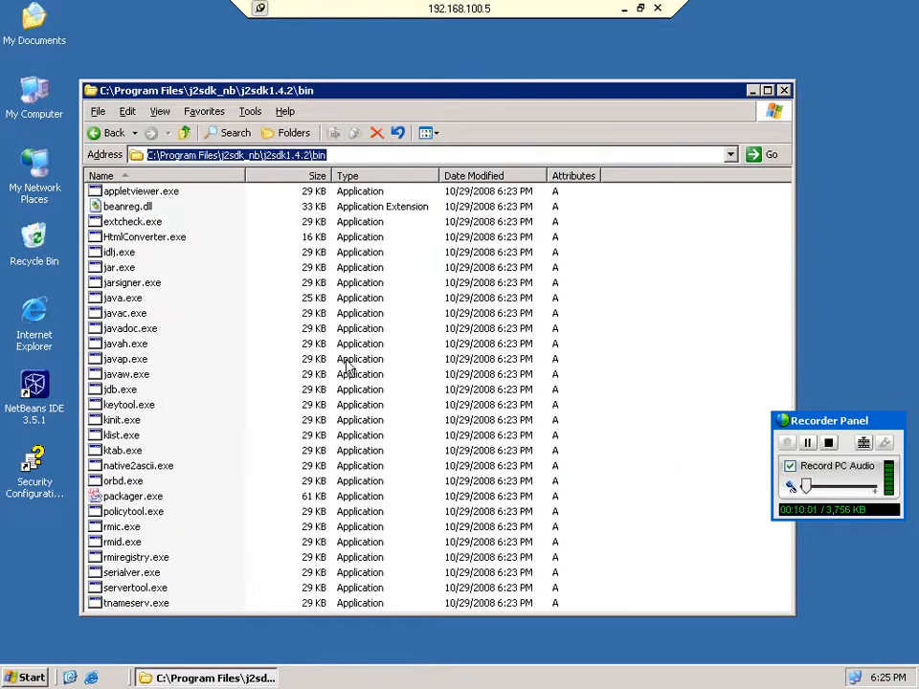
# Change the end of the system Path to C:\Program Files\j2sdk_nb\j2sdk1.4.2\bin and save.
pyautogui.rightClick(38, 102)
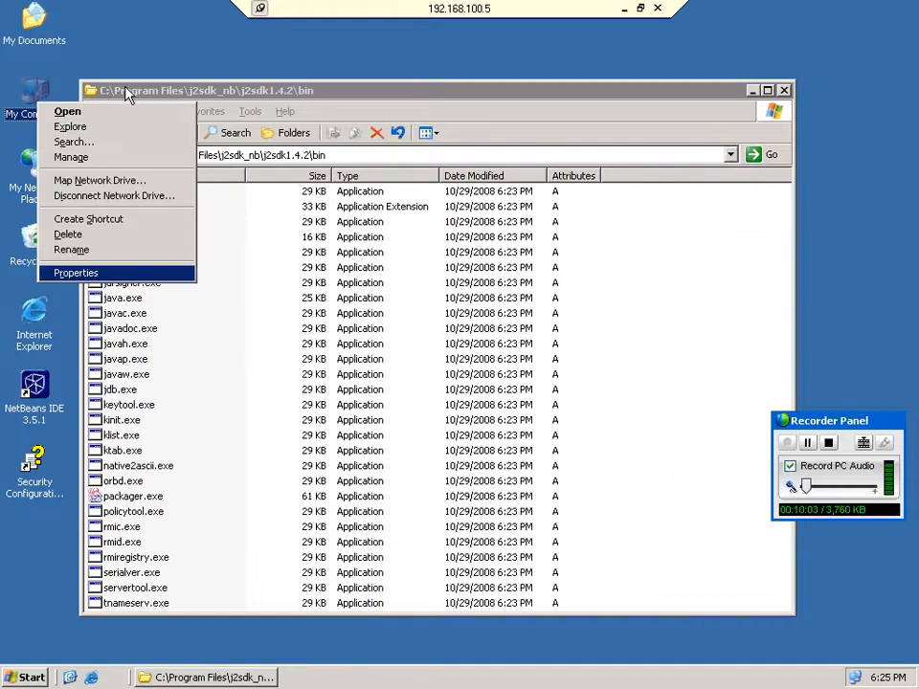
pyautogui.press('Return')
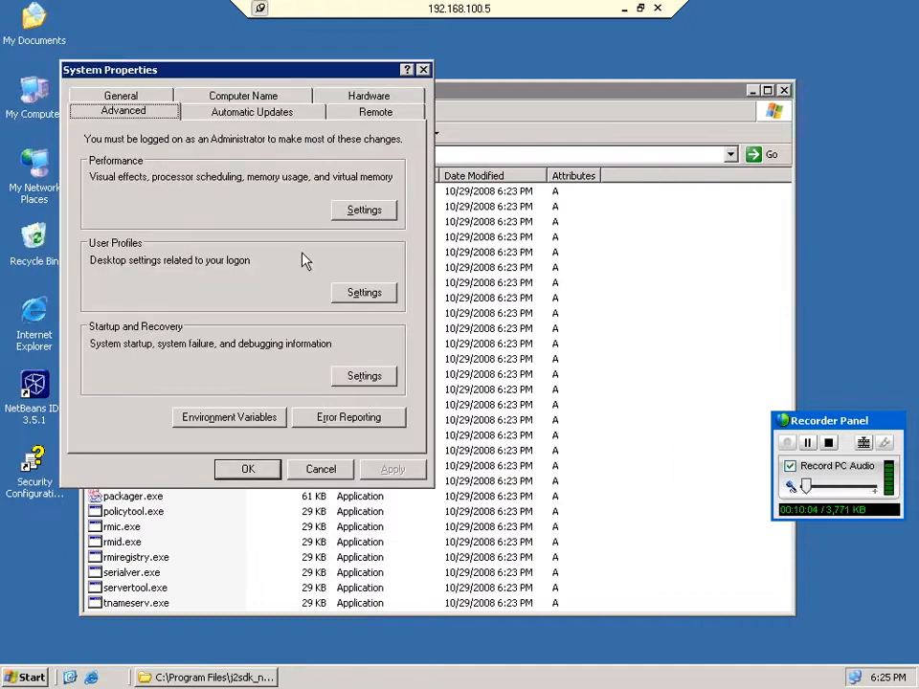
pyautogui.hotkey('alt', 'n')
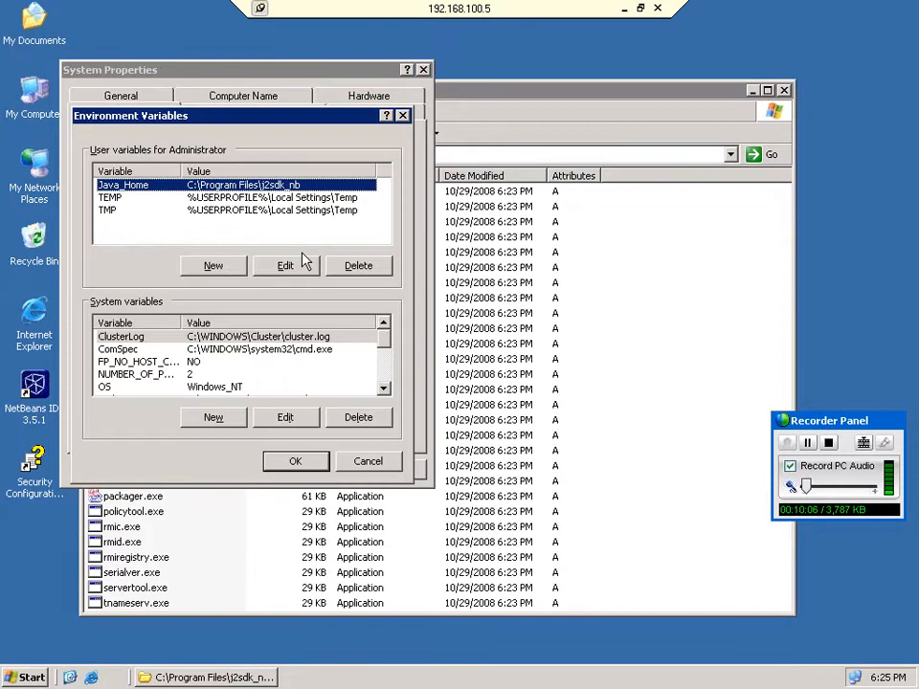
pyautogui.scroll(-1, 239, 364)
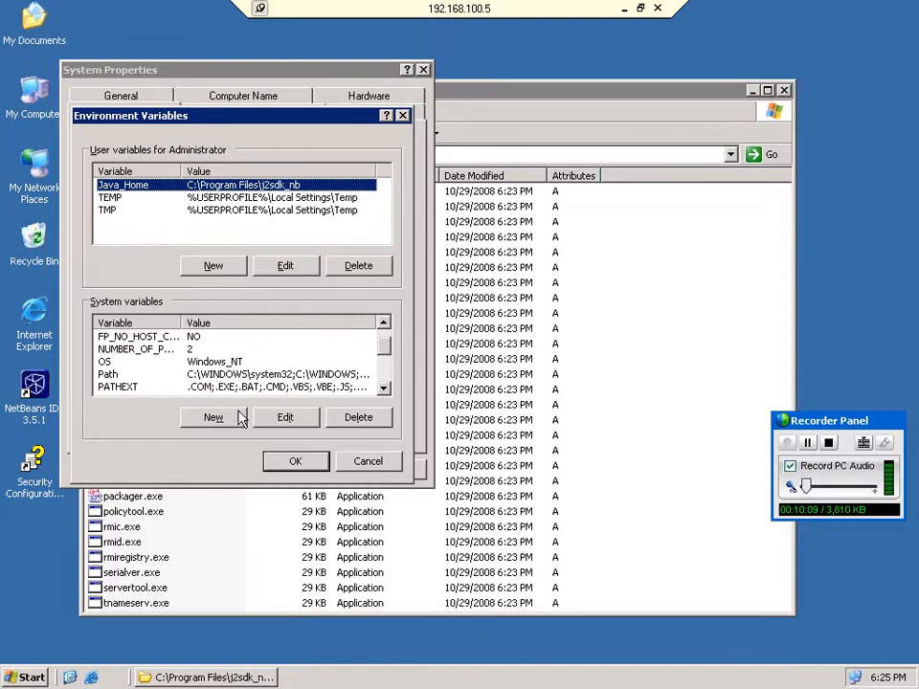
pyautogui.click(107, 374)
pyautogui.click(284, 418)
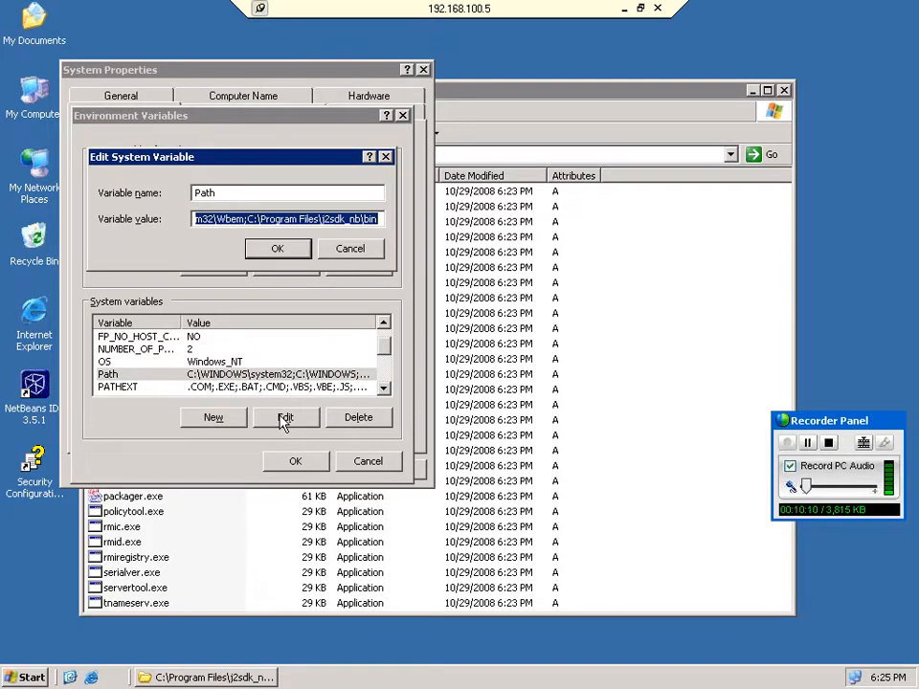
pyautogui.press('End')
pyautogui.press('BackSpace')
pyautogui.press('BackSpace')
pyautogui.press('BackSpace')
pyautogui.press('BackSpace')
pyautogui.press('BackSpace')
pyautogui.press('BackSpace')
pyautogui.press('BackSpace')
pyautogui.press('BackSpace')
pyautogui.press('BackSpace')
pyautogui.press('BackSpace')
pyautogui.press('BackSpace')
pyautogui.press('BackSpace')
pyautogui.press('BackSpace')
pyautogui.press('BackSpace')
pyautogui.press('BackSpace')
pyautogui.press('BackSpace')
pyautogui.press('BackSpace')
pyautogui.press('BackSpace')
pyautogui.press('BackSpace')
pyautogui.press('BackSpace')
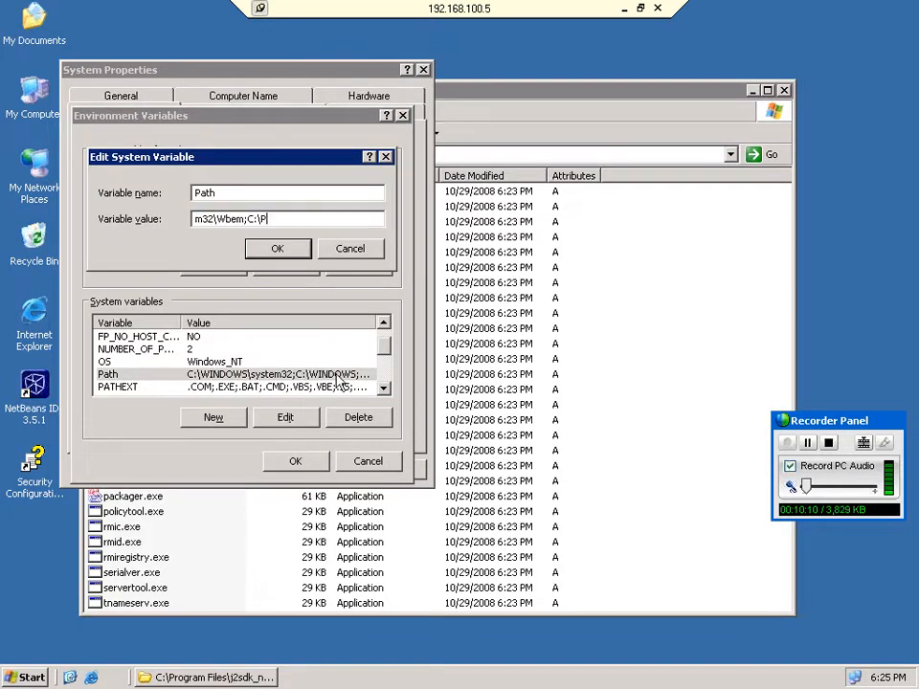
pyautogui.write('rogram Files\\j2sdk_nb\\j2sdk1.4.2\\bin')
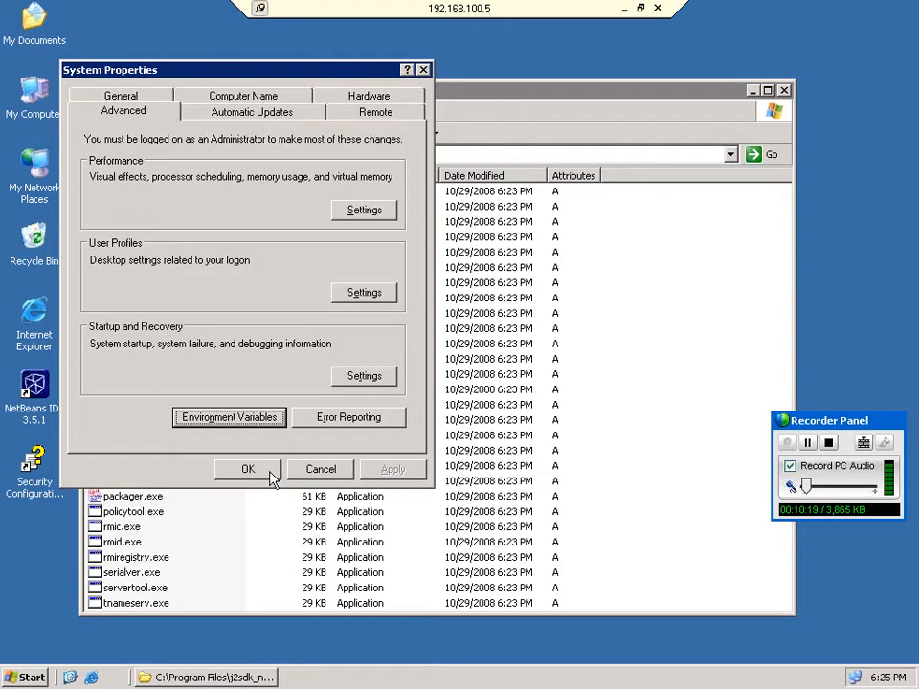
pyautogui.click(251, 470)
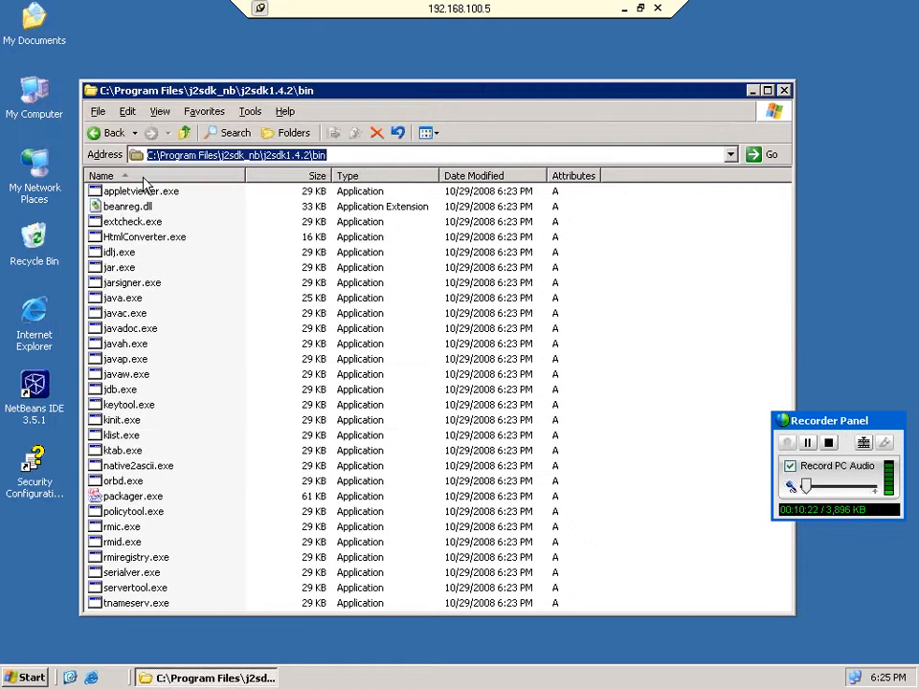
# Return to the j2sdk1.4.2 folder in Explorer and select its address-bar path.
pyautogui.press('BackSpace')
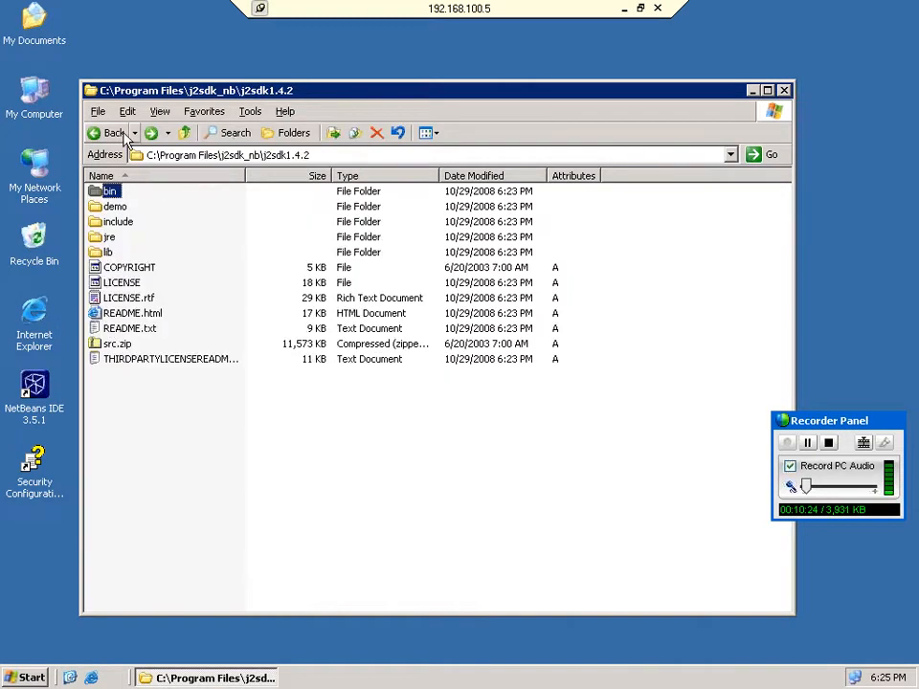
pyautogui.press('BackSpace')
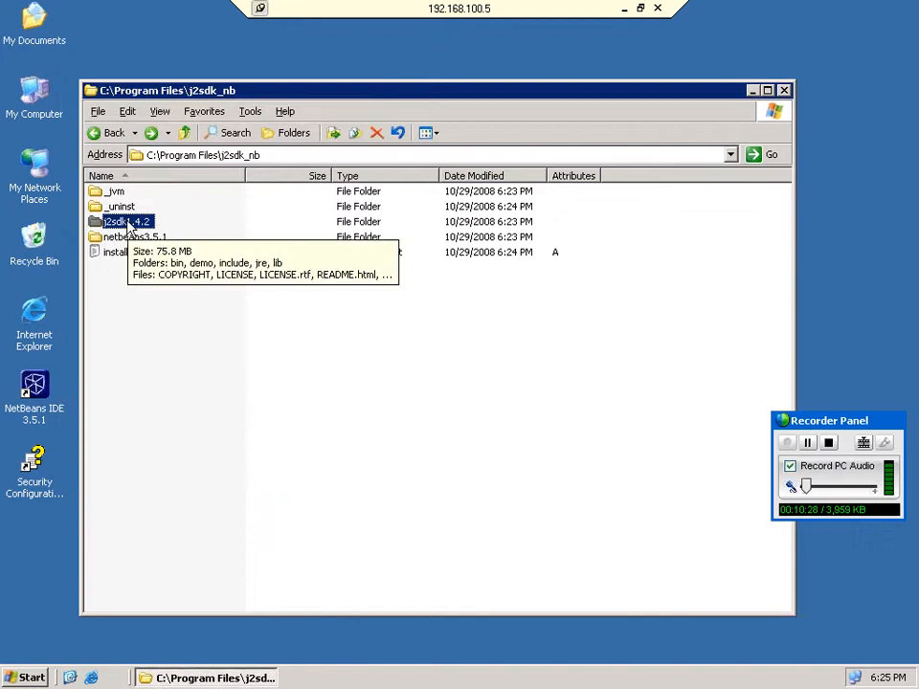
pyautogui.press('Return')
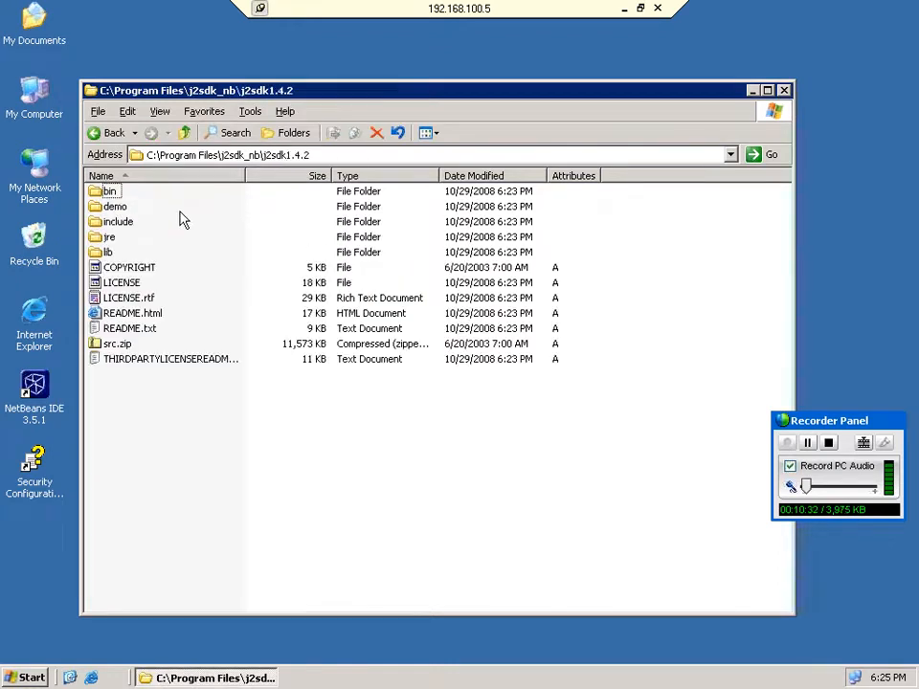
pyautogui.click(323, 154)
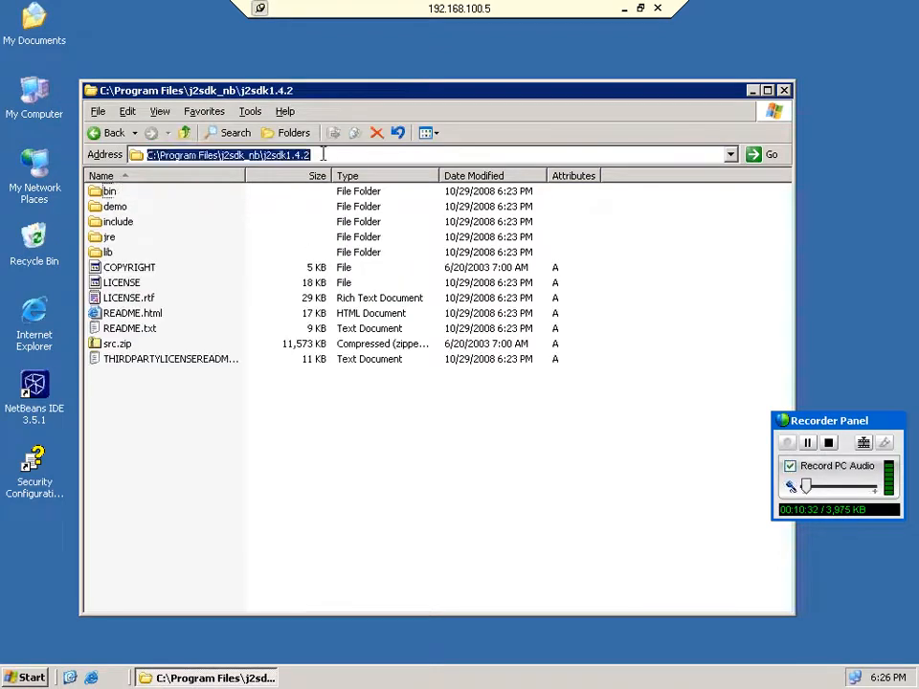
# Edit Java_Home to begin with C:\Program Files\j2sdk_nb\j2sdk1.4.2; and close the dialogs.
pyautogui.rightClick(20, 105)
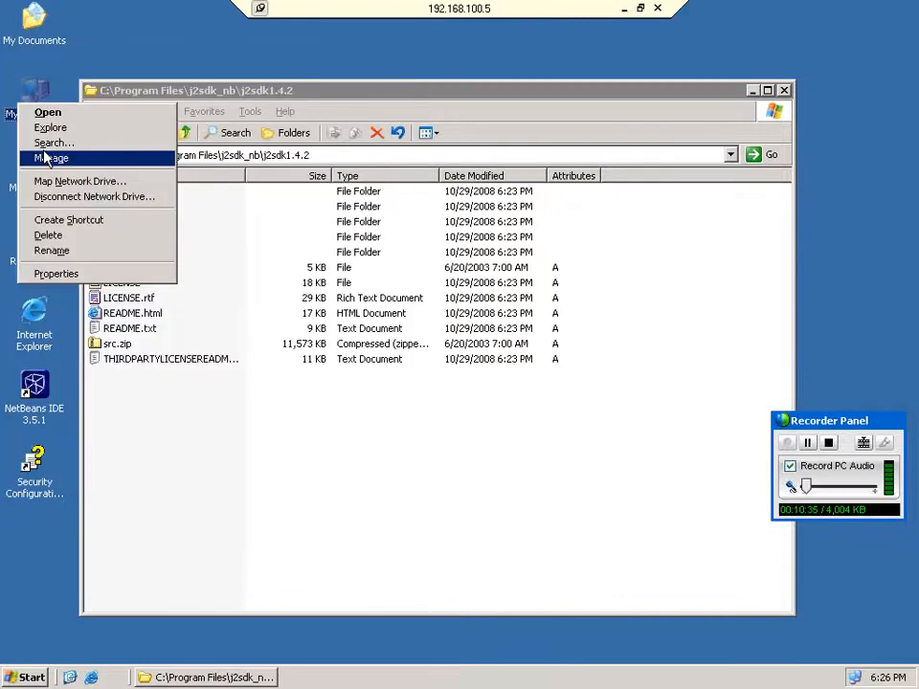
pyautogui.click(45, 158)
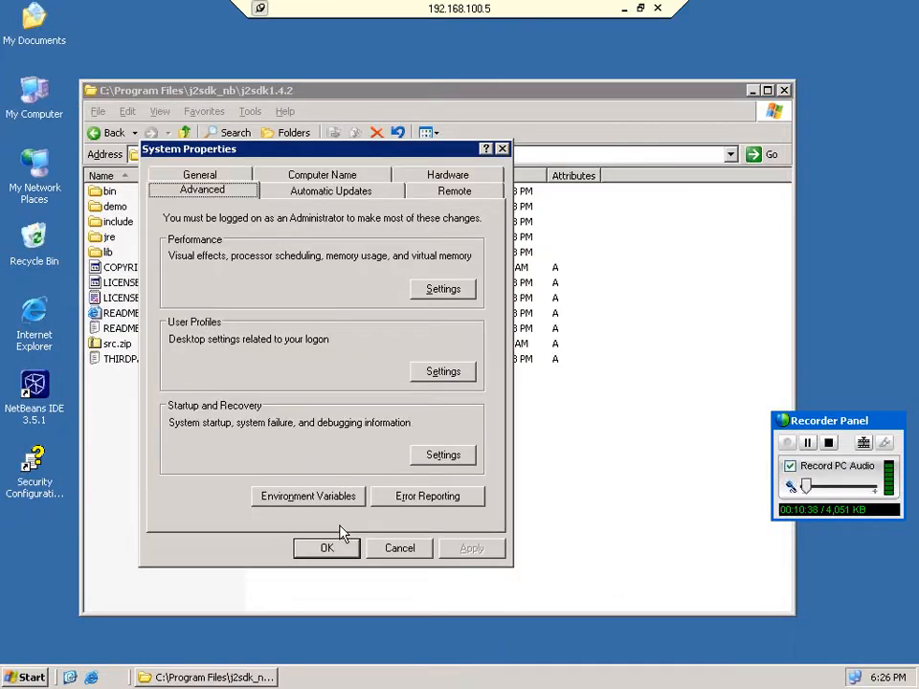
pyautogui.click(307, 496)
pyautogui.click(362, 345)
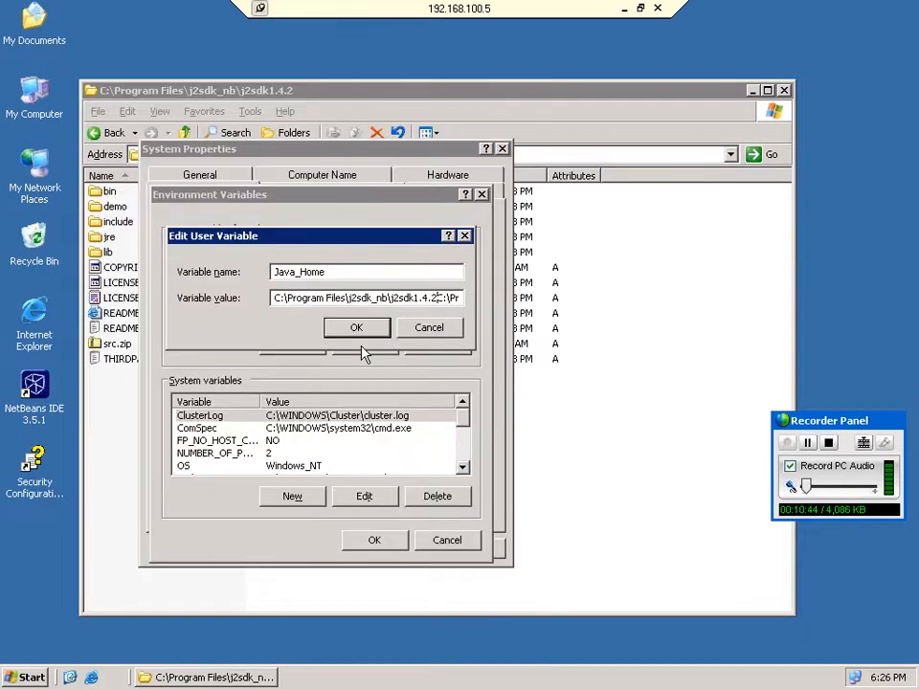
pyautogui.write(';')
pyautogui.click(372, 334)
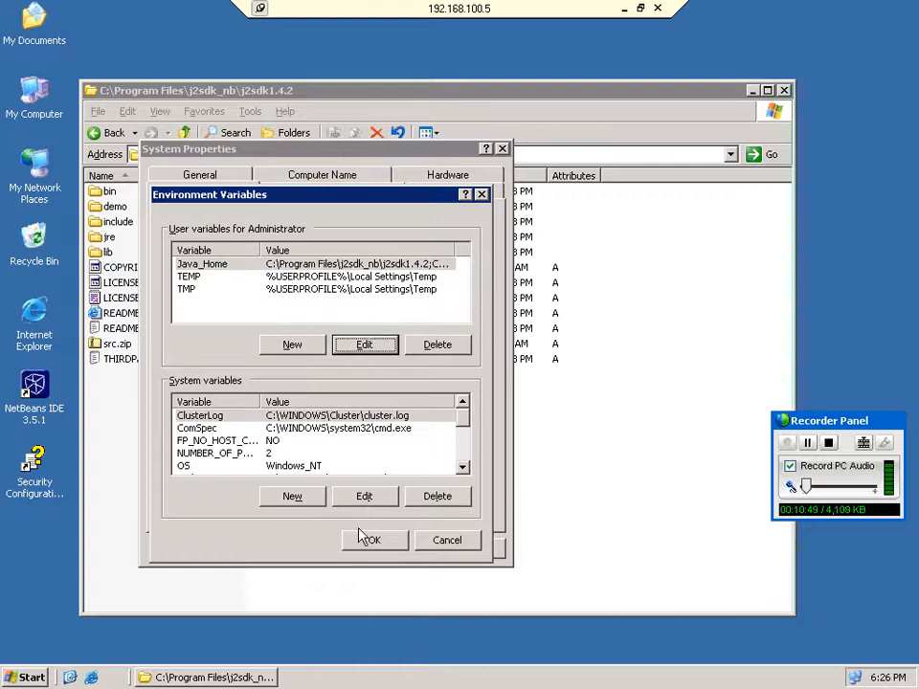
pyautogui.click(368, 541)
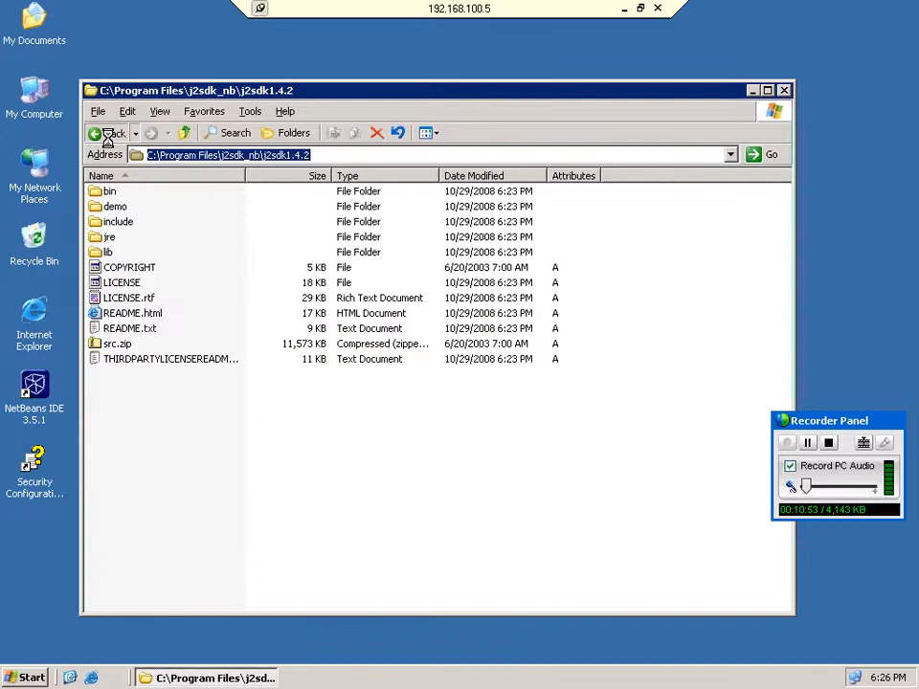
# Check step 4 of the sap-inst.bmp checklist, then switch back to the remote session at E:\ECC5.
pyautogui.click(108, 134)
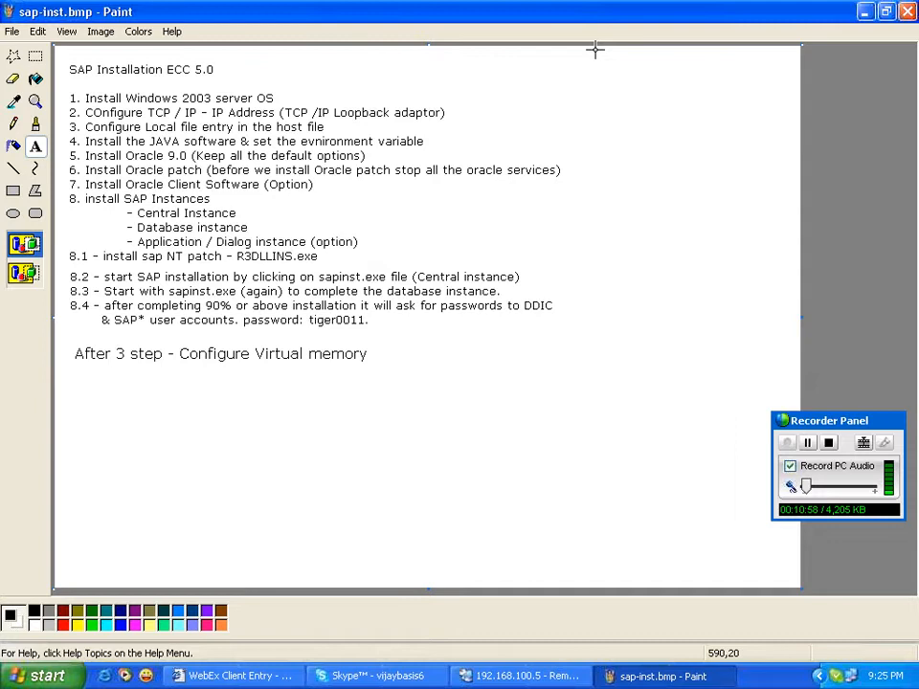
pyautogui.click(424, 140)
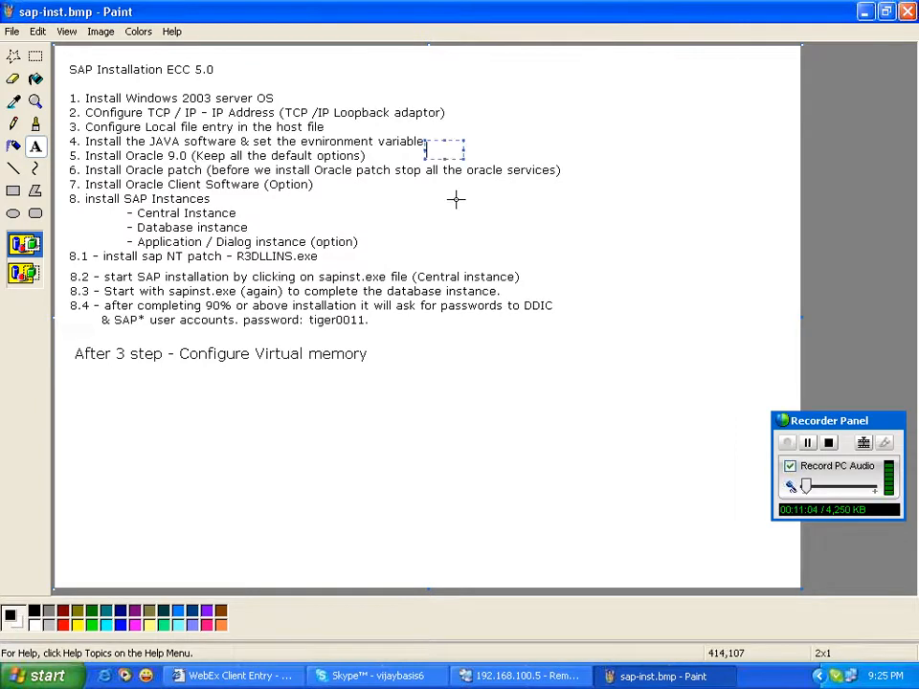
pyautogui.click(483, 676)
pyautogui.click(122, 314)
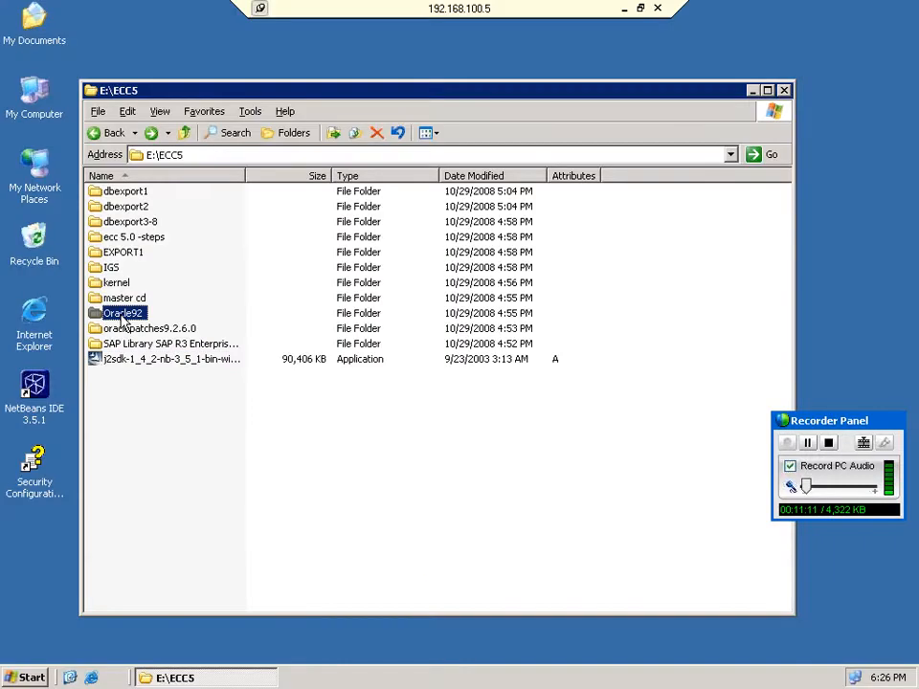
# Run sapserver.cmd from E:\ECC5\Oracle92\Disk1\NT\I386 and minimize Explorer.
pyautogui.doubleClick(122, 316)
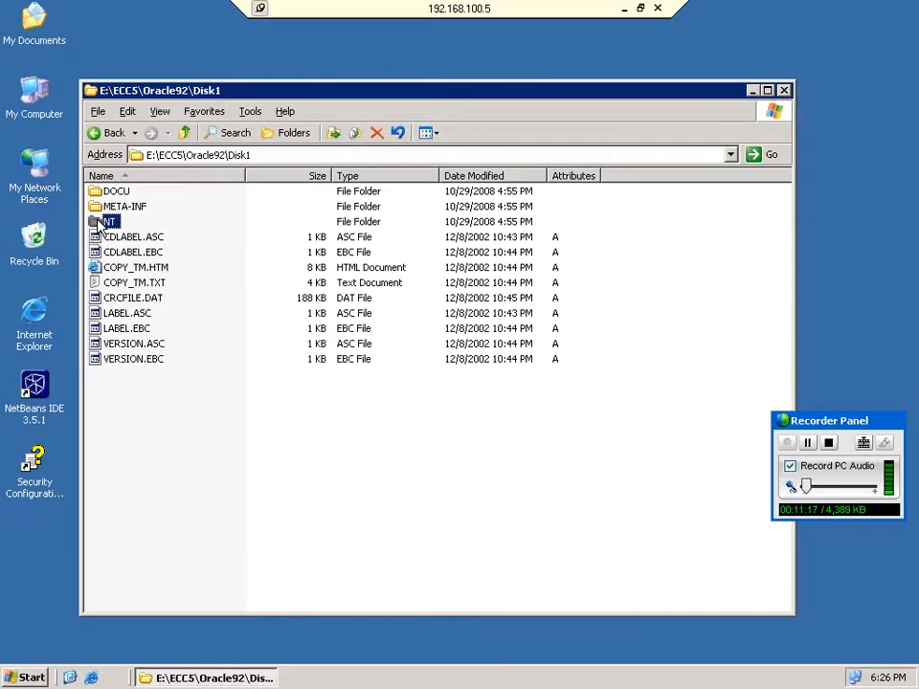
pyautogui.doubleClick(104, 222)
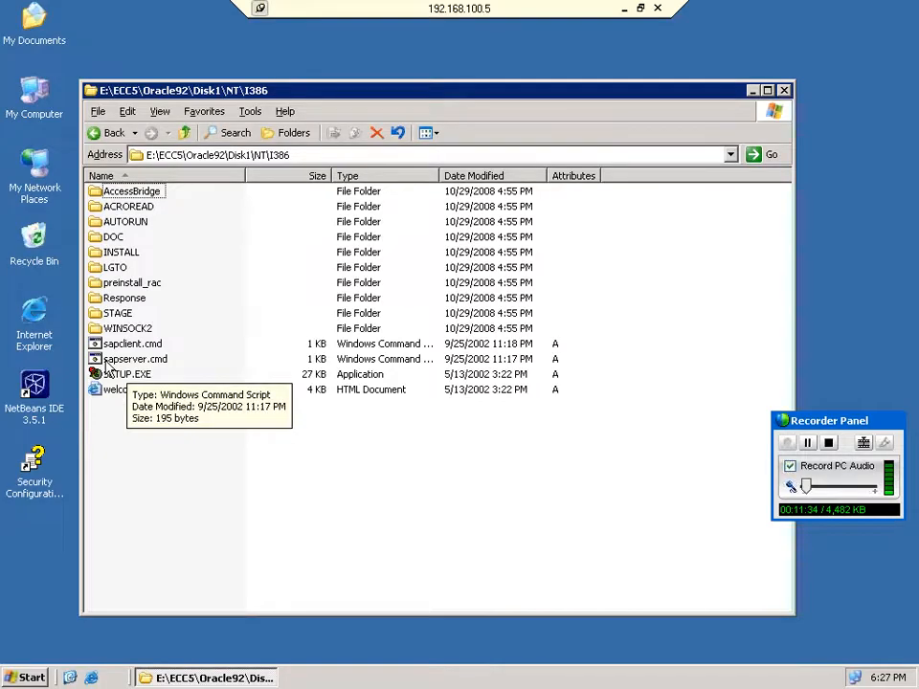
pyautogui.rightClick(107, 361)
pyautogui.click(119, 369)
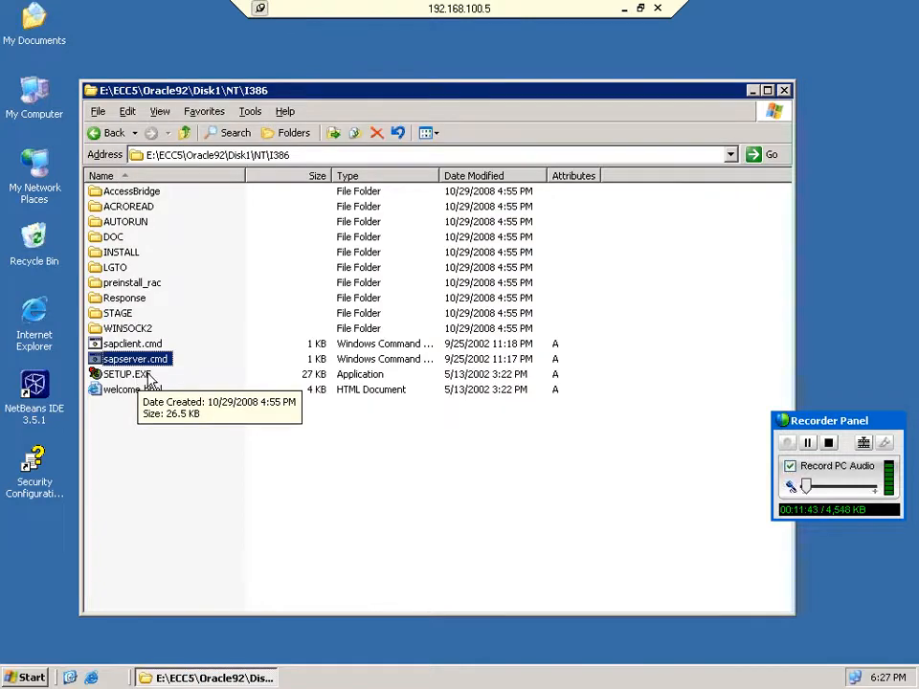
pyautogui.click(753, 92)
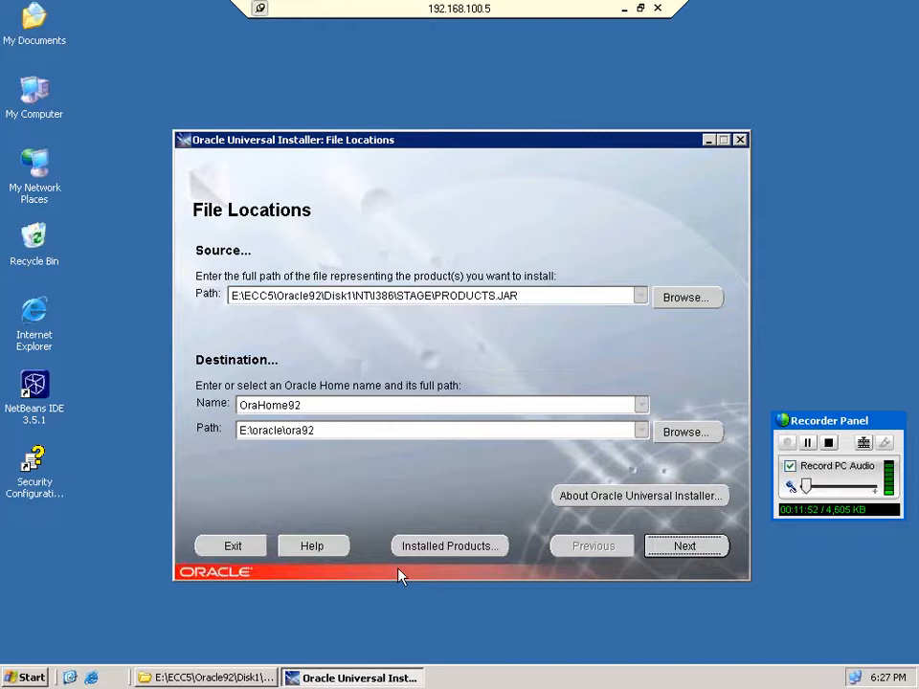
# Close the sapserver.cmd Notepad view, accept the file locations, and choose not to create a database.
pyautogui.click(206, 678)
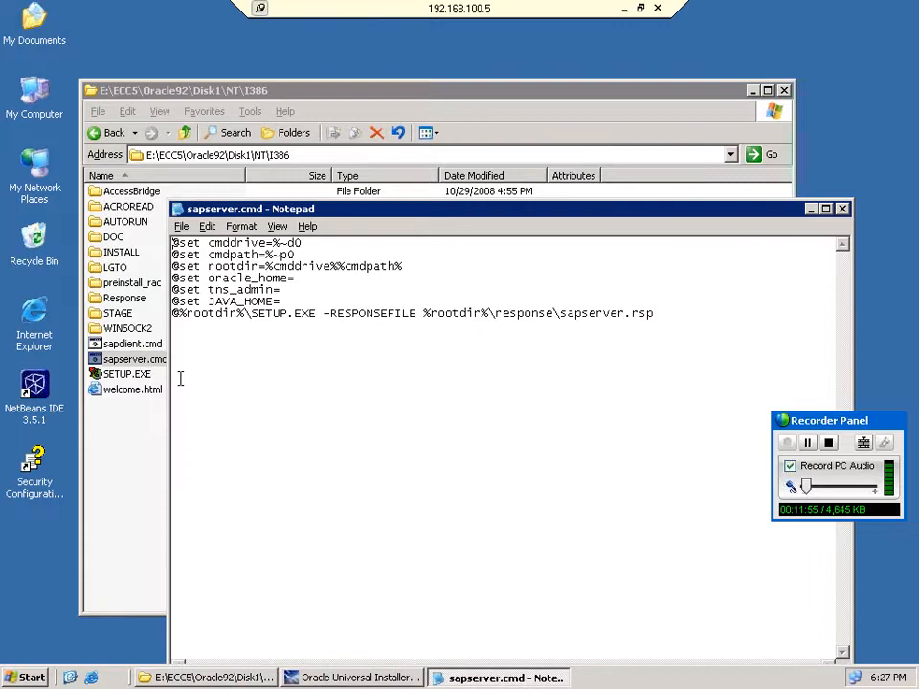
pyautogui.hotkey('alt', 'F4')
pyautogui.click(842, 209)
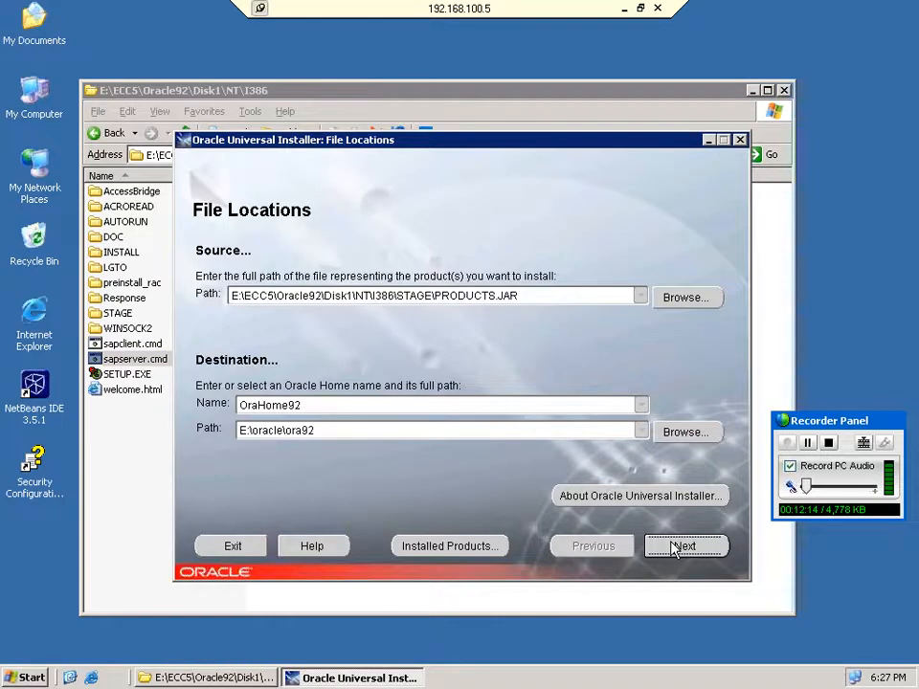
pyautogui.click(676, 547)
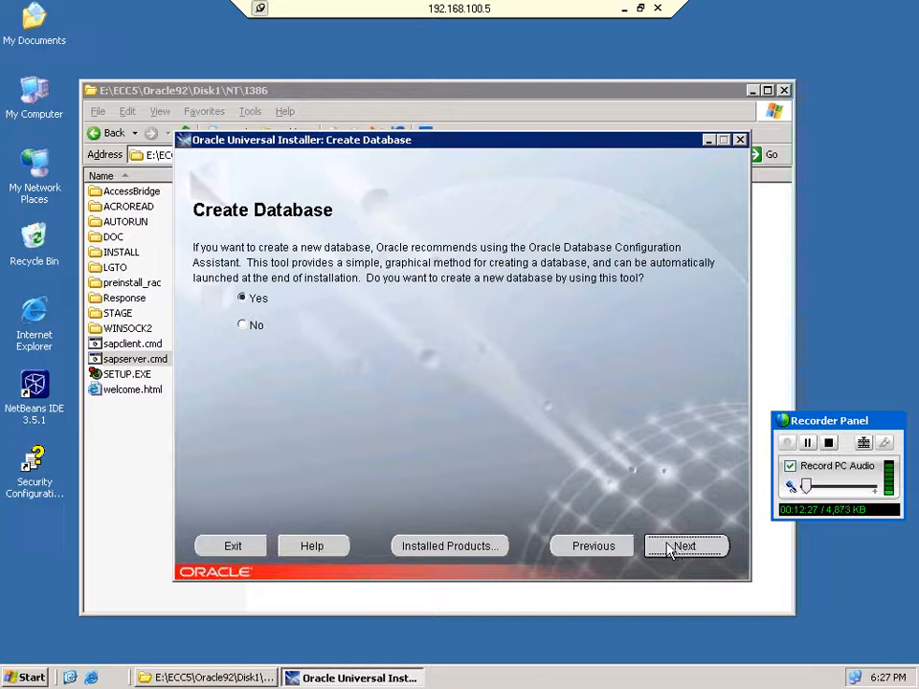
pyautogui.click(254, 326)
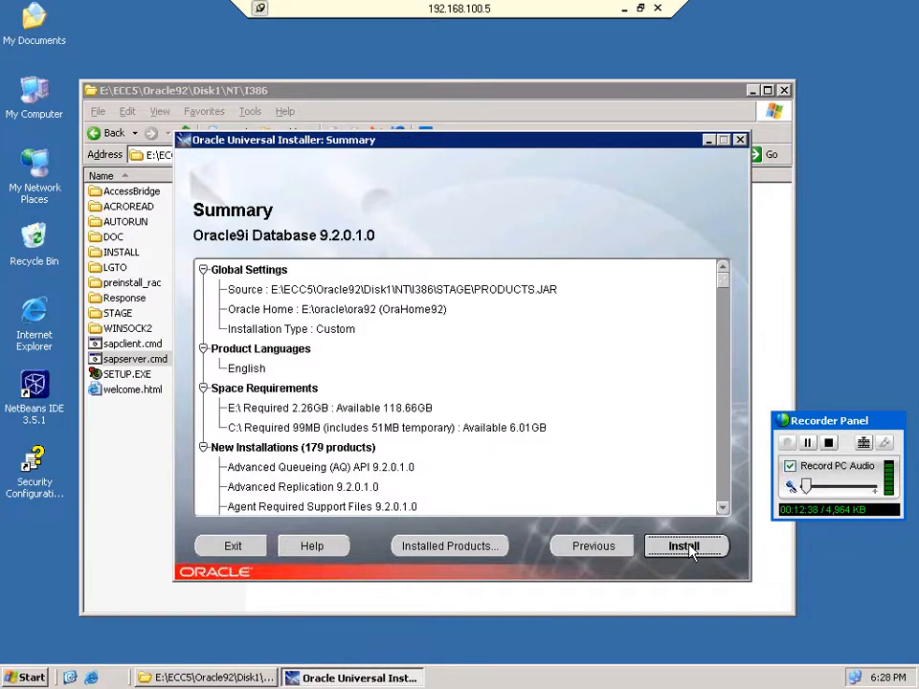
# Start the Oracle9i install and let it run until the disk 2 location prompt at 14%.
pyautogui.click(687, 547)
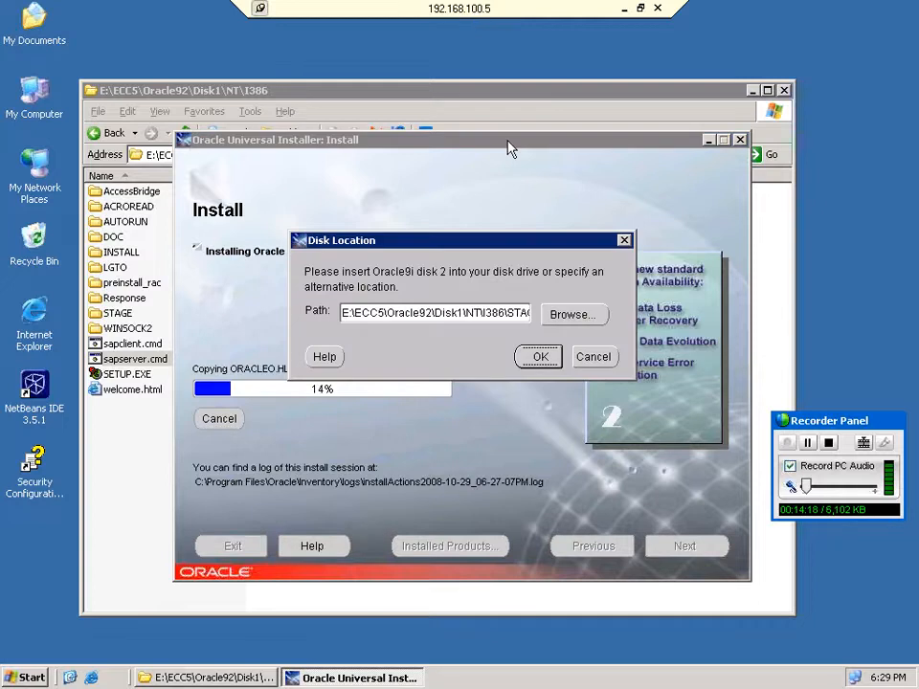
# Supply E:\ECC5\Oracle92\Disk2\NT\I386 as the disk 2 location so the Oracle9i install resumes.
pyautogui.click(572, 314)
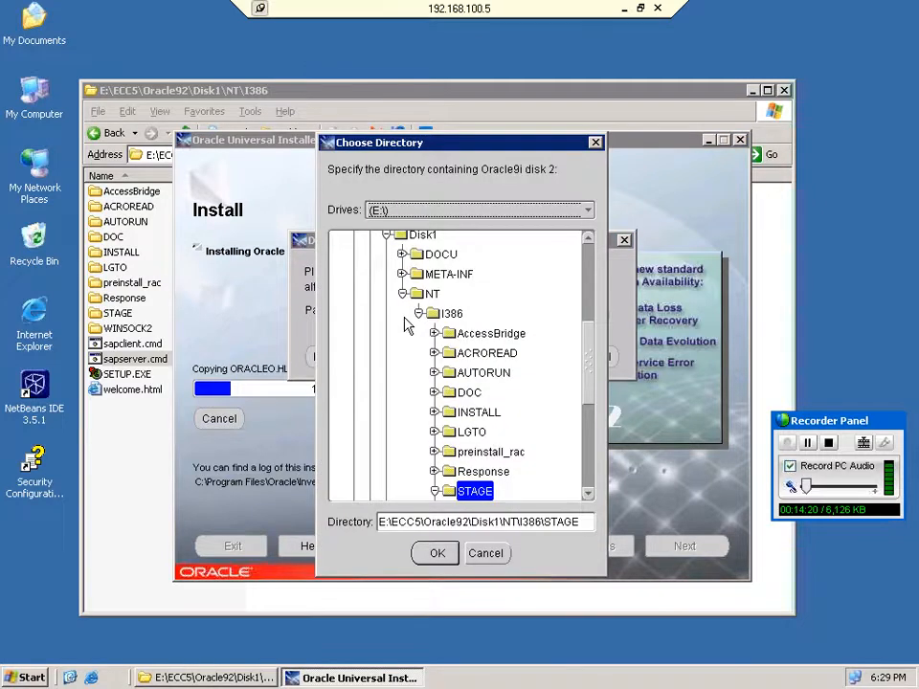
pyautogui.click(418, 314)
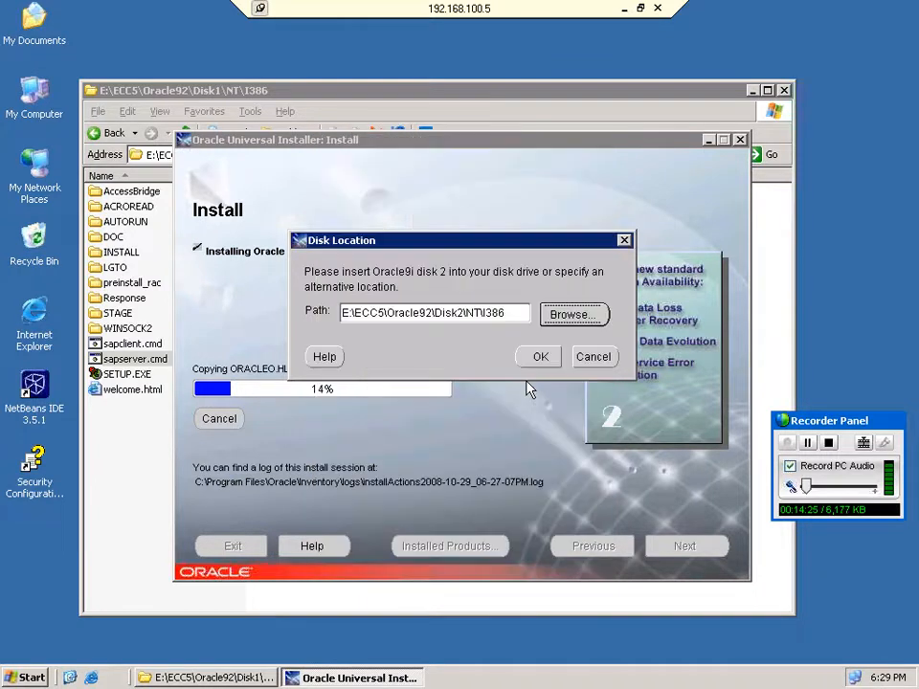
pyautogui.click(534, 363)
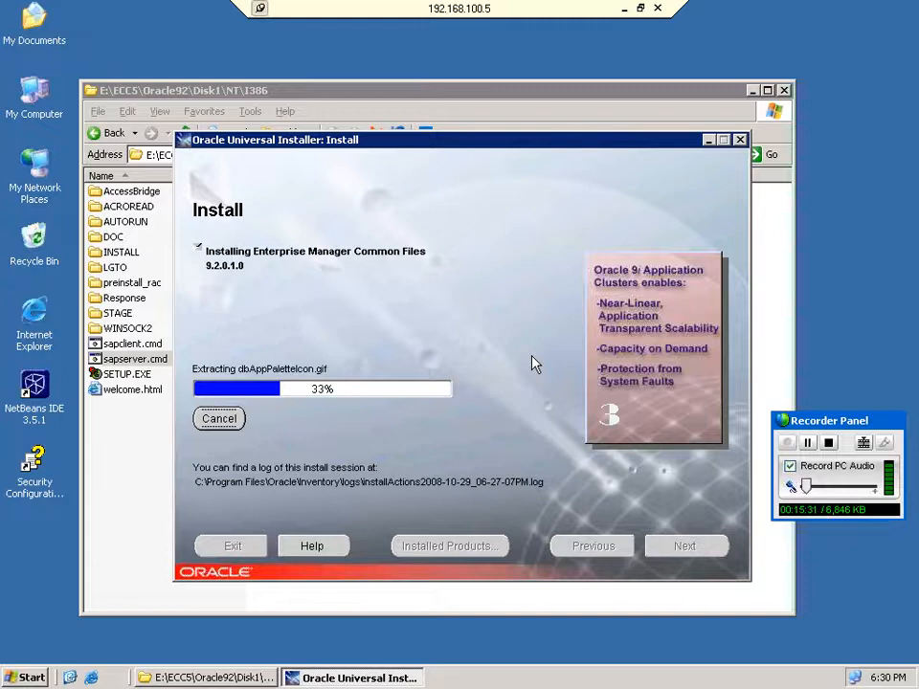
# Bring Explorer forward and go back up to the root of drive E.
pyautogui.click(117, 136)
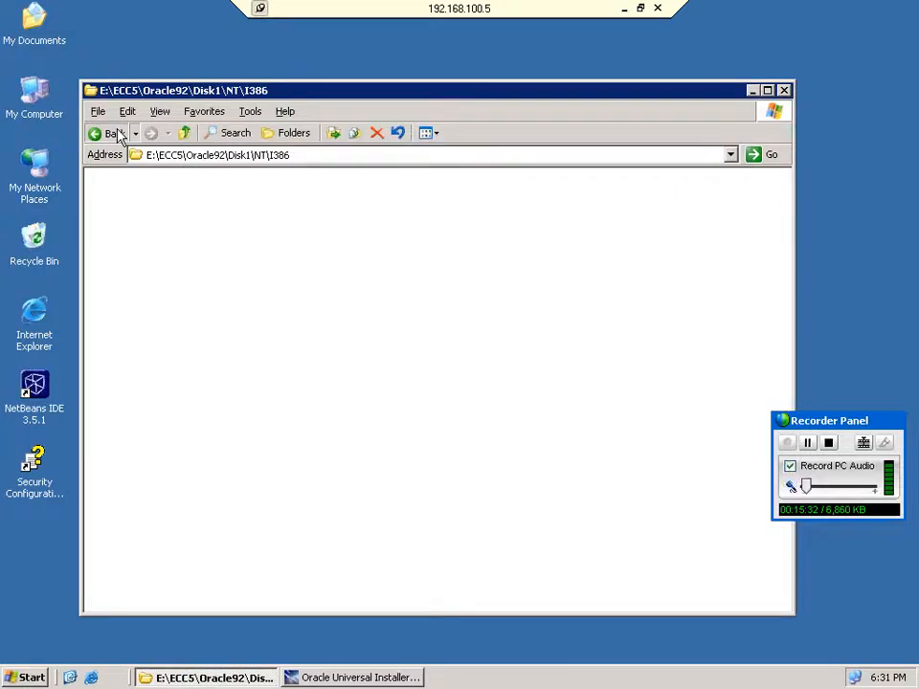
pyautogui.click(116, 134)
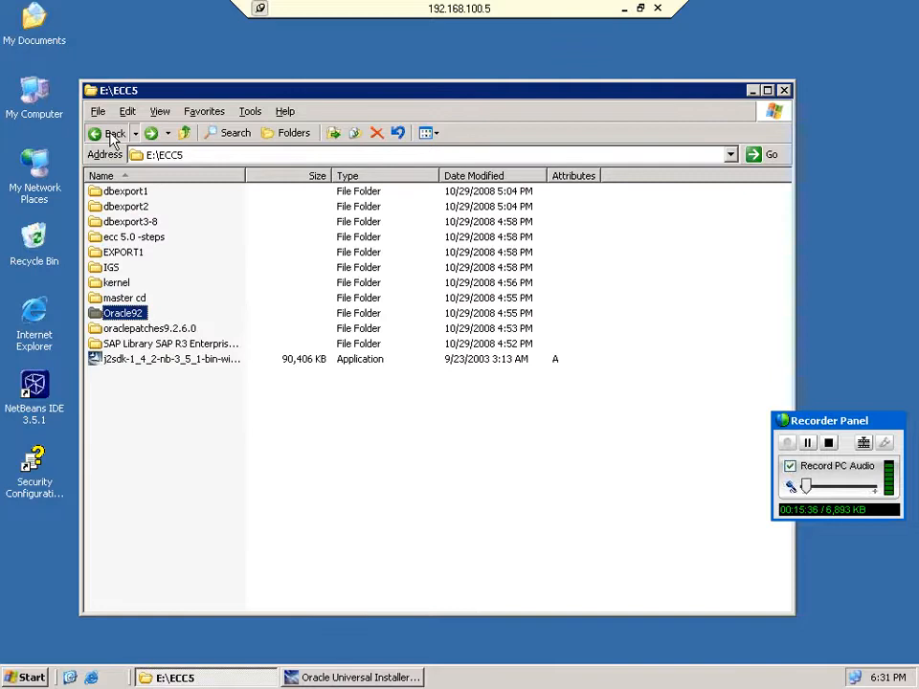
pyautogui.click(113, 136)
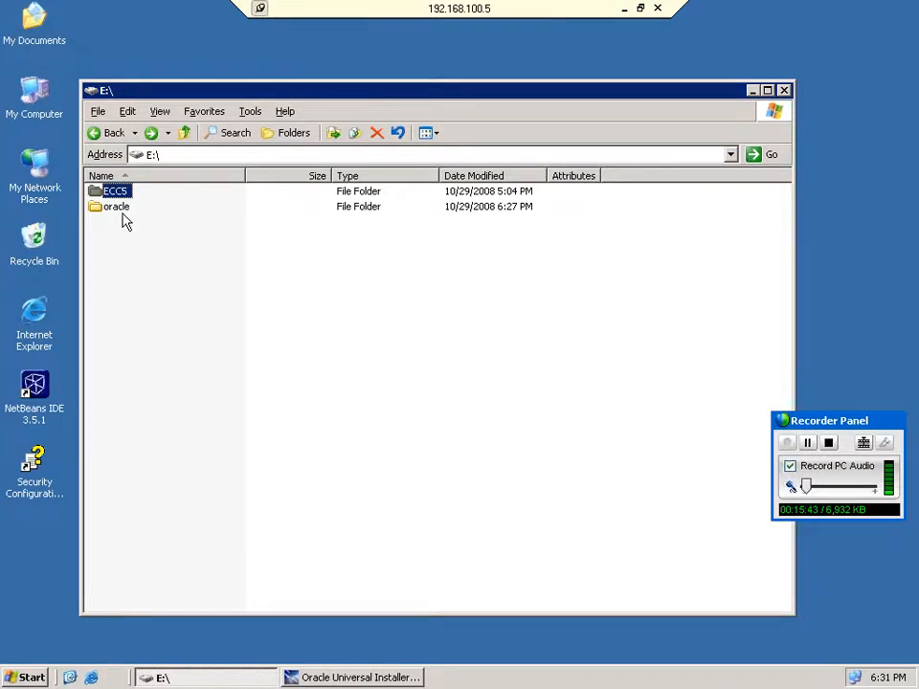
# Review the local Users and Groups in Computer Management from My Computer, then close it.
pyautogui.rightClick(44, 106)
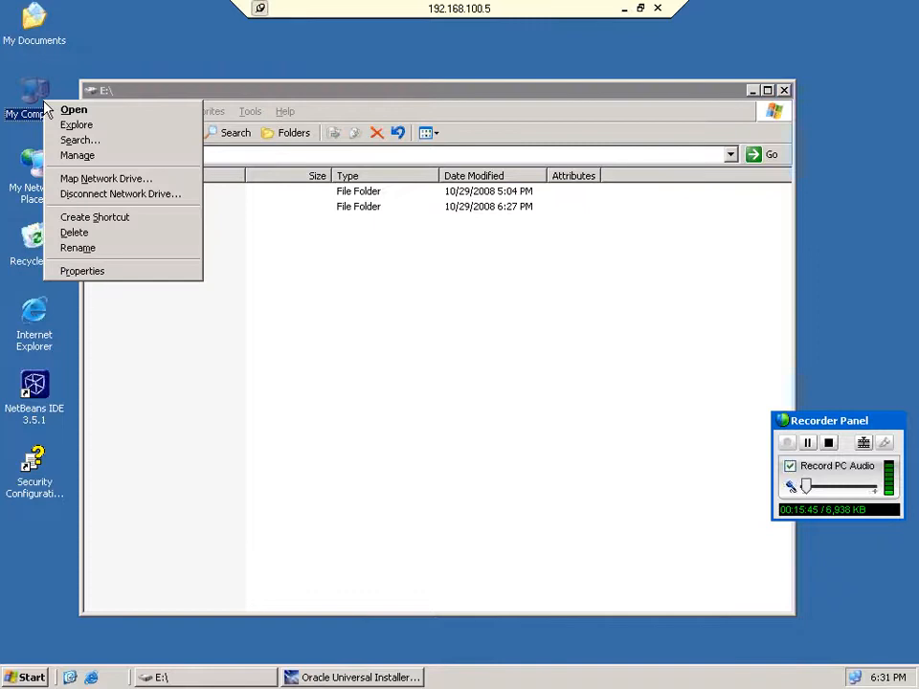
pyautogui.click(96, 161)
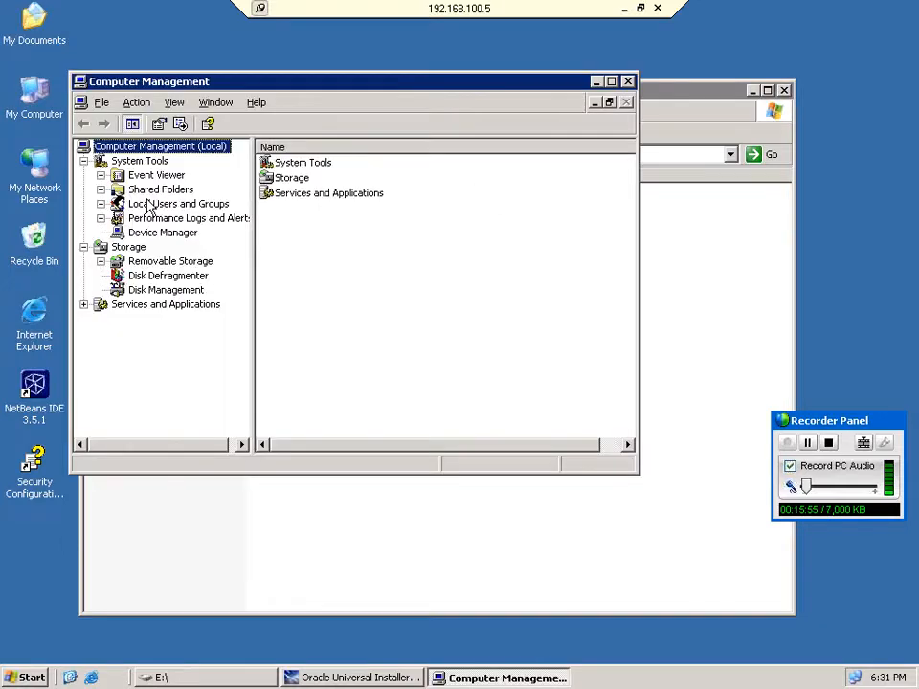
pyautogui.doubleClick(148, 205)
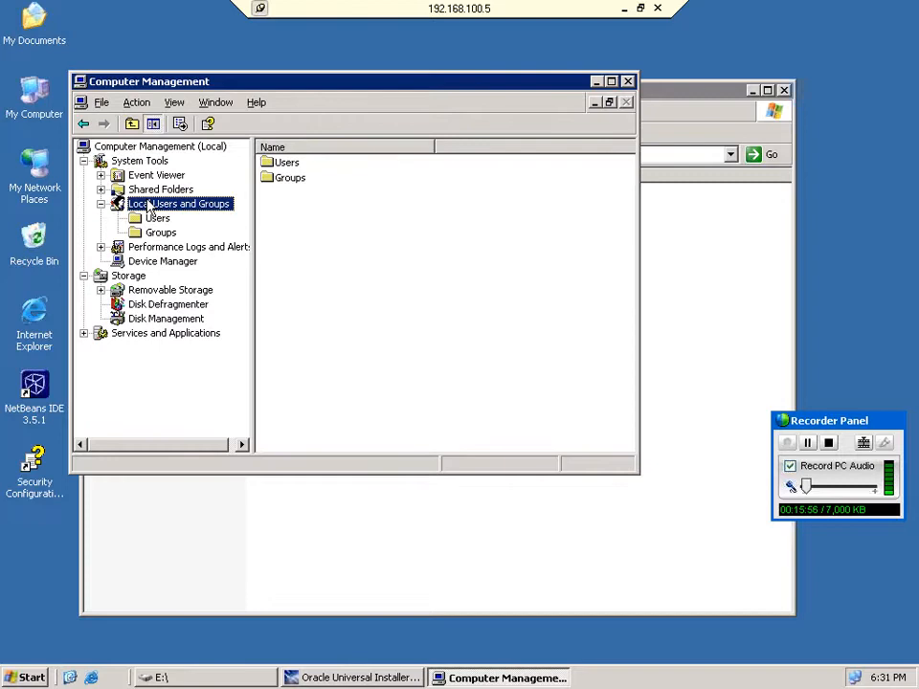
pyautogui.click(155, 218)
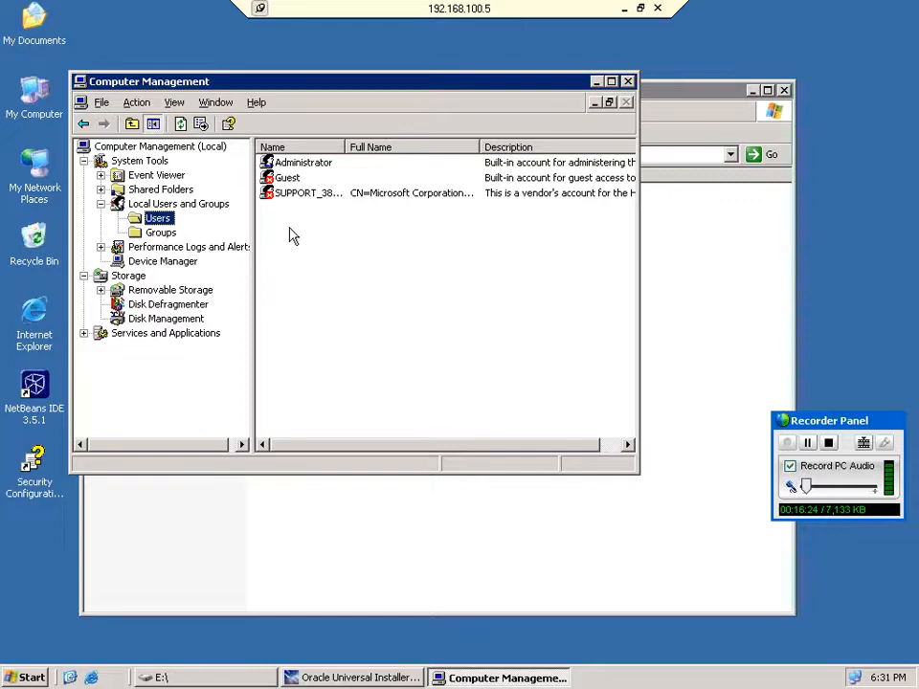
pyautogui.press('Down')
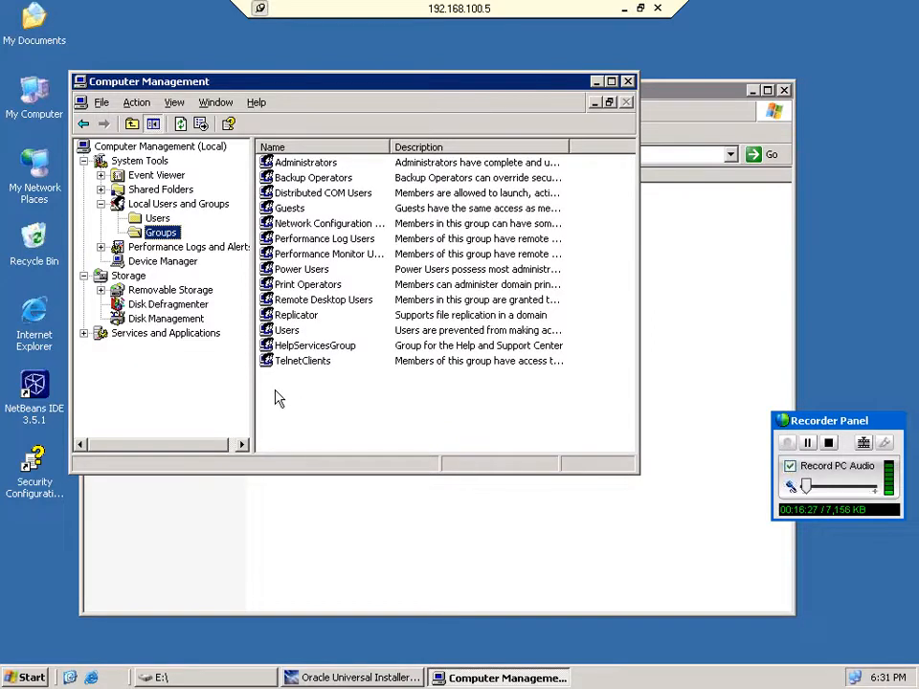
pyautogui.press('Up')
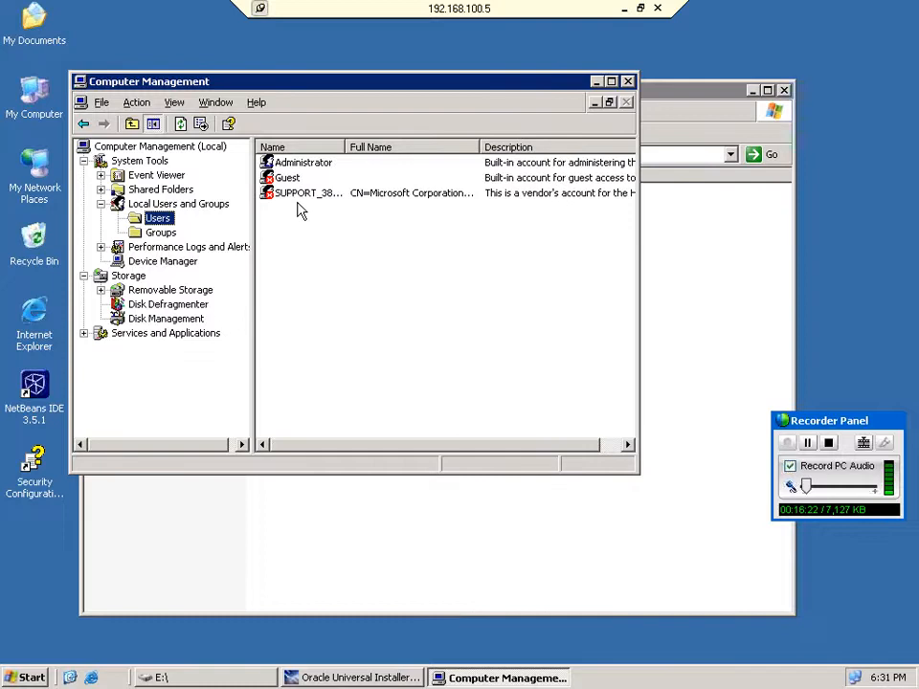
pyautogui.hotkey('alt', 'F4')
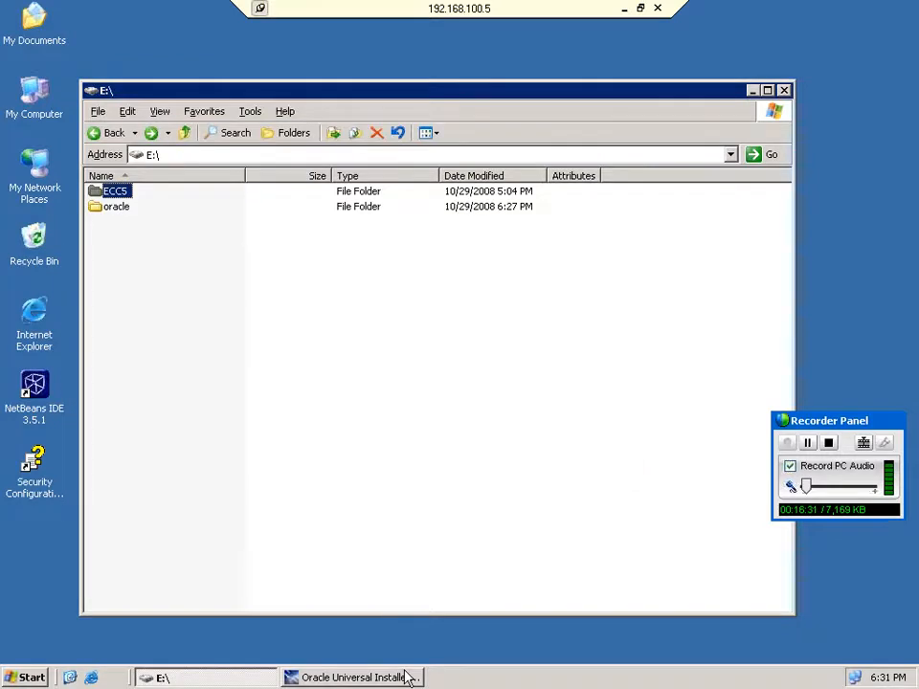
# Return to the Oracle installer and give the I386 folder as the disk 3 location.
pyautogui.click(409, 678)
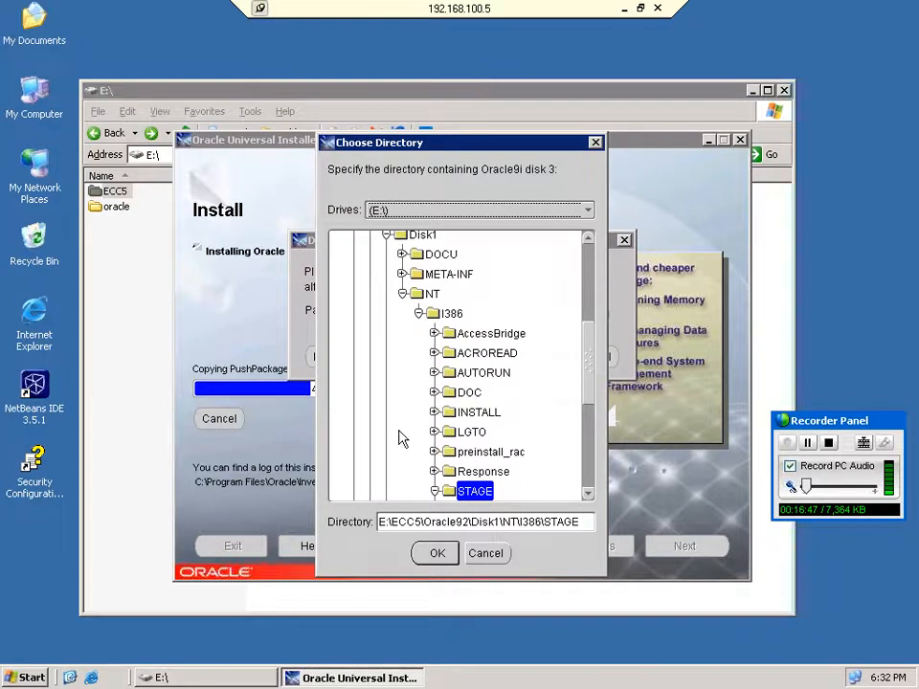
pyautogui.click(418, 314)
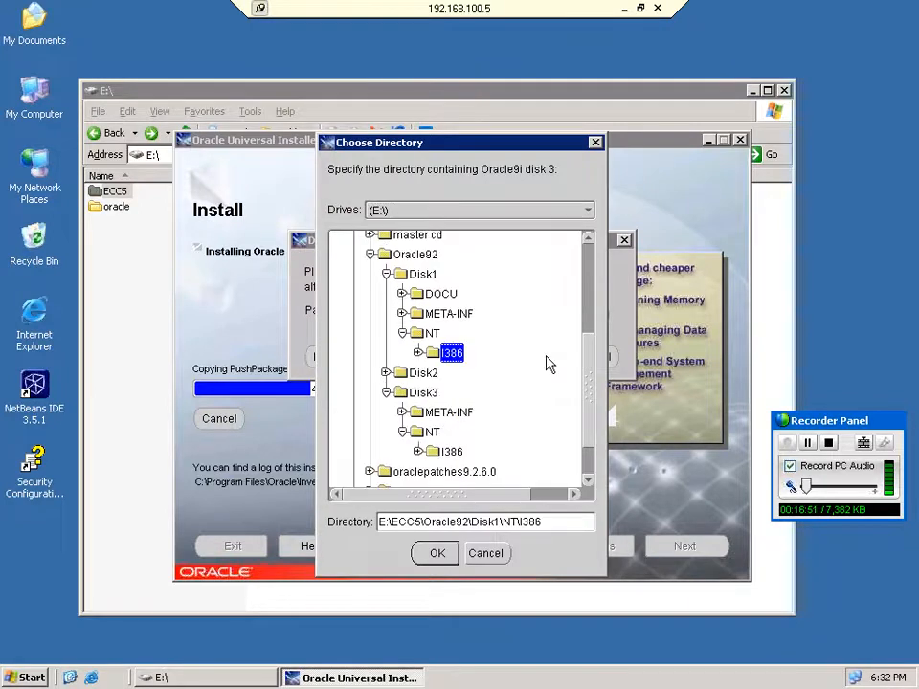
pyautogui.press('Return')
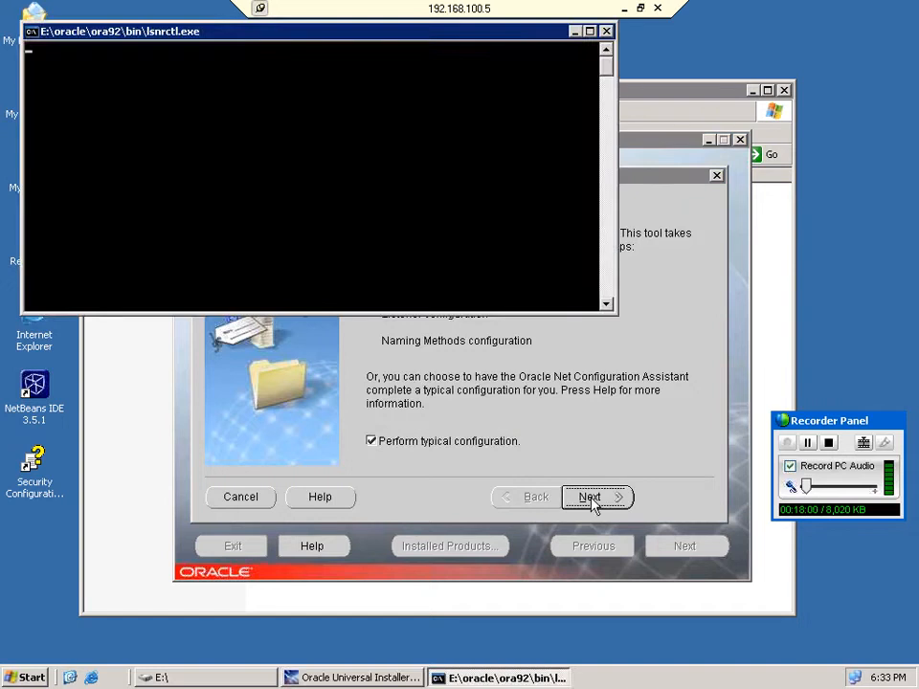
# Accept the typical Net Configuration Assistant setup and exit the Oracle installer.
pyautogui.click(591, 497)
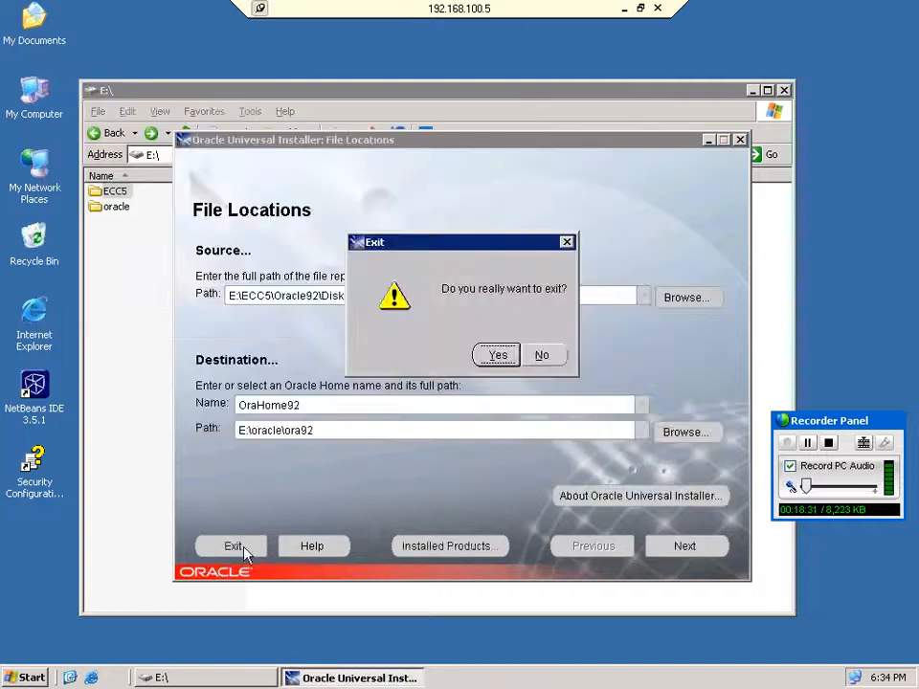
pyautogui.click(487, 359)
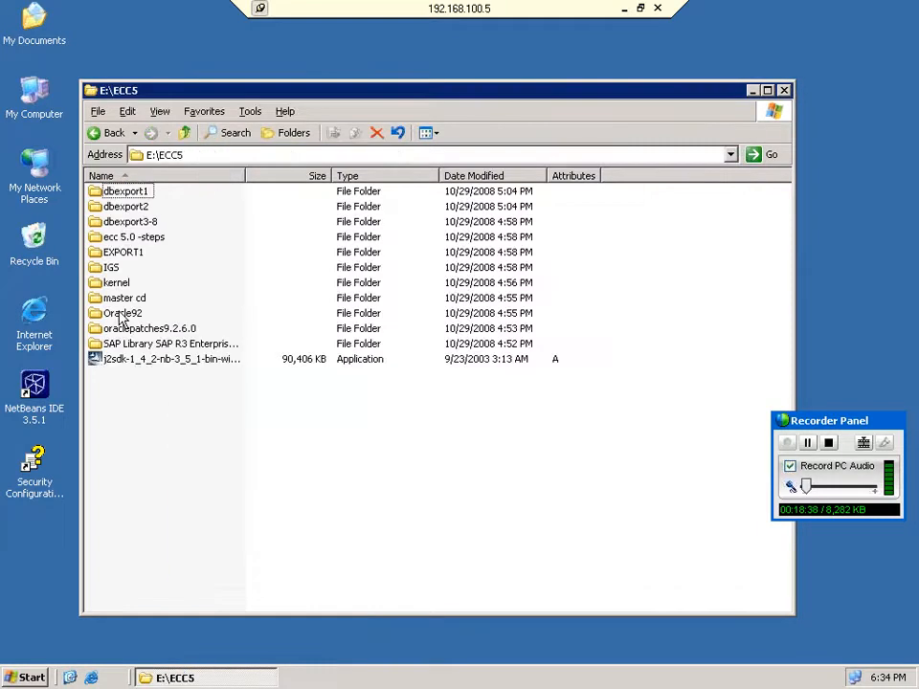
pyautogui.doubleClick(122, 315)
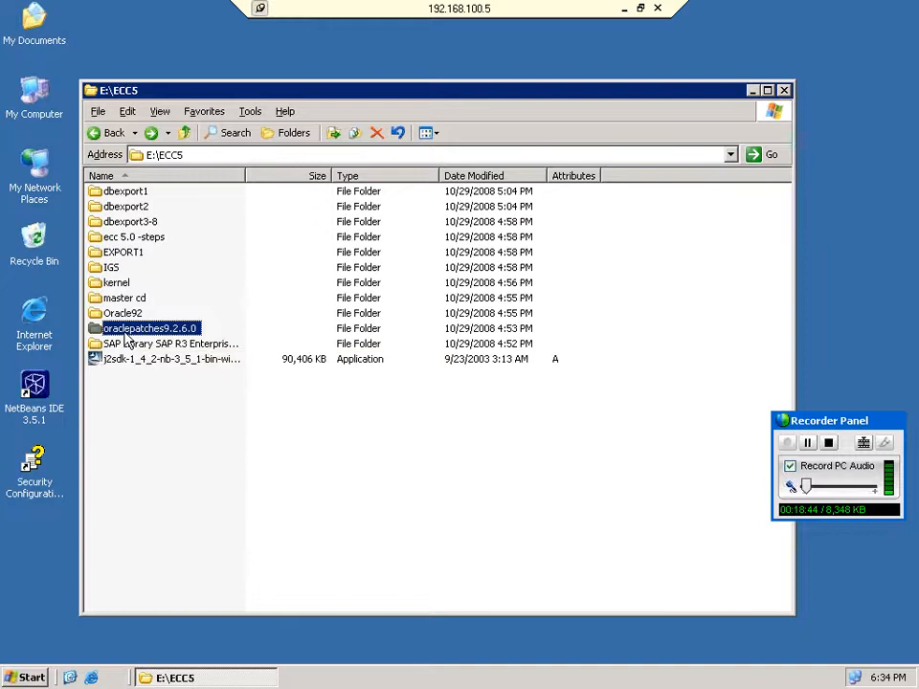
pyautogui.click(23, 678)
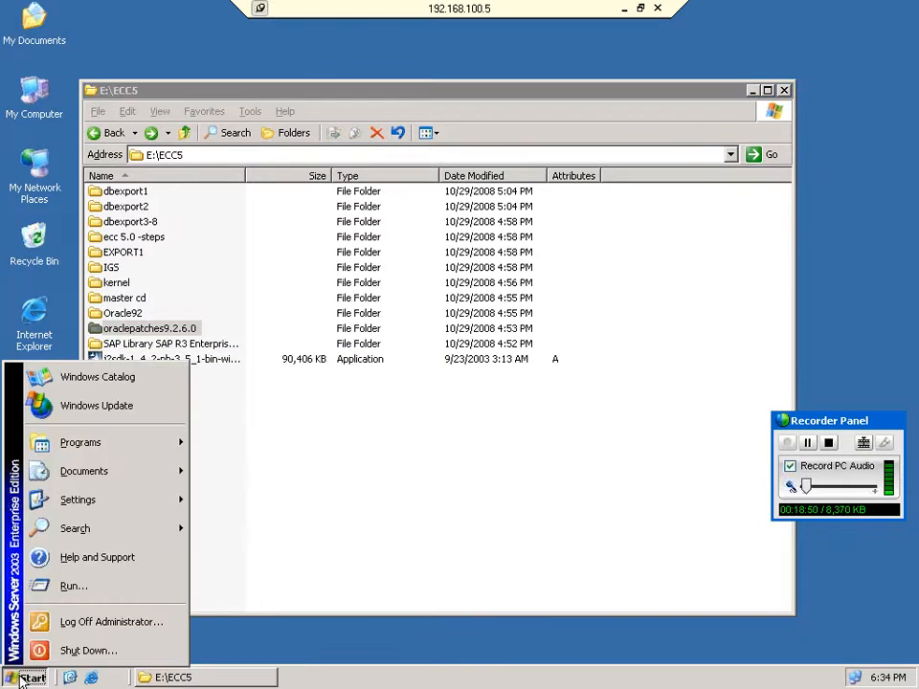
pyautogui.click(77, 586)
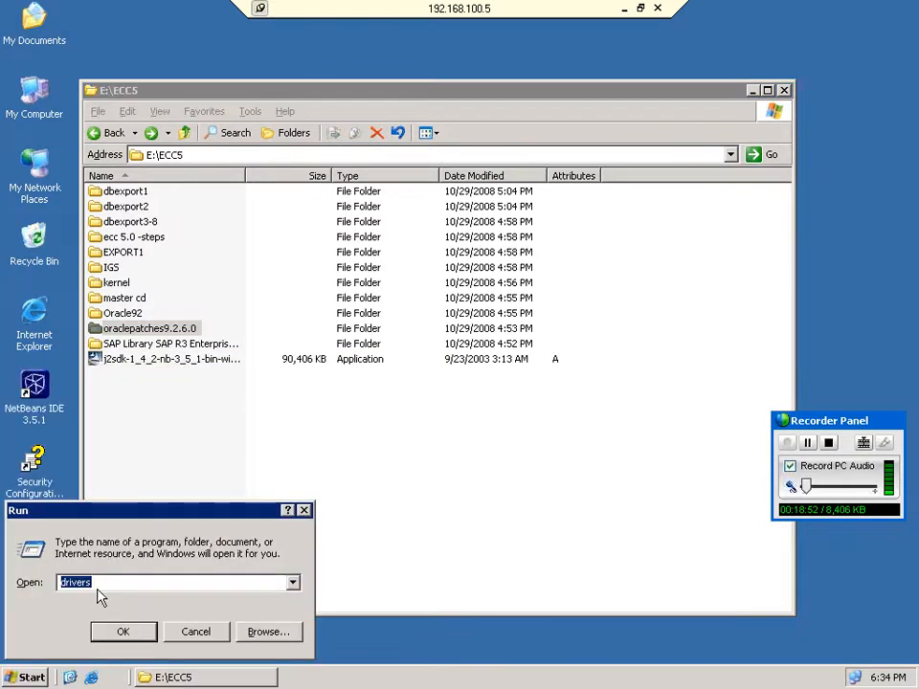
pyautogui.write('services.ms')
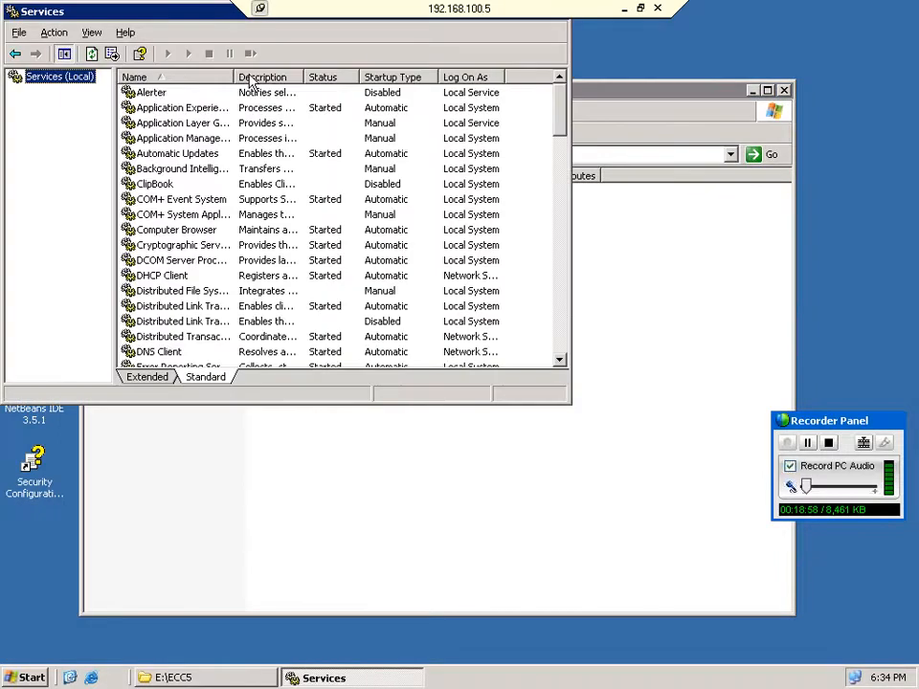
pyautogui.doubleClick(234, 76)
pyautogui.click(198, 168)
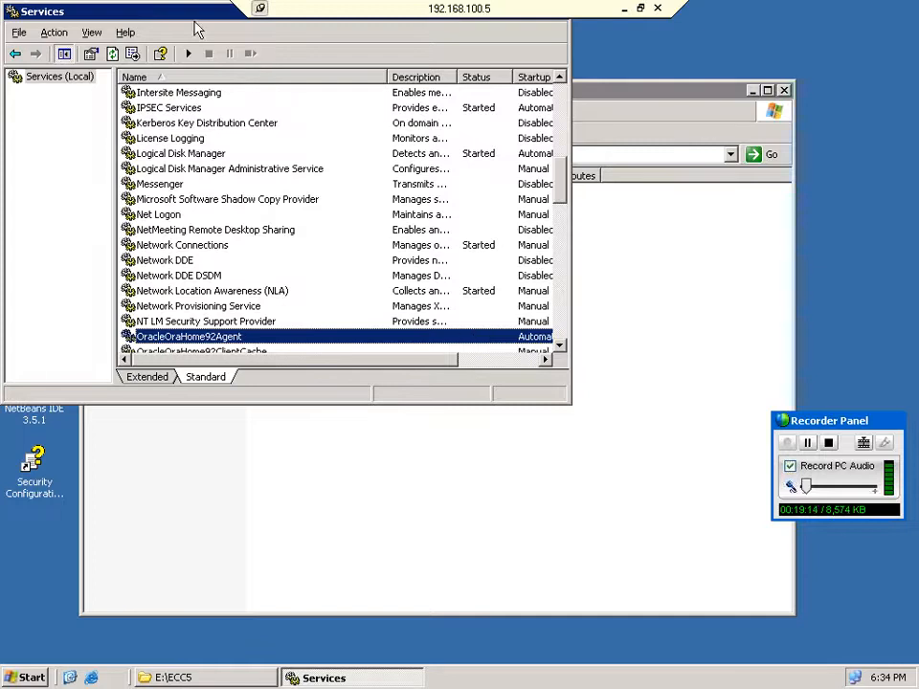
pyautogui.doubleClick(197, 14)
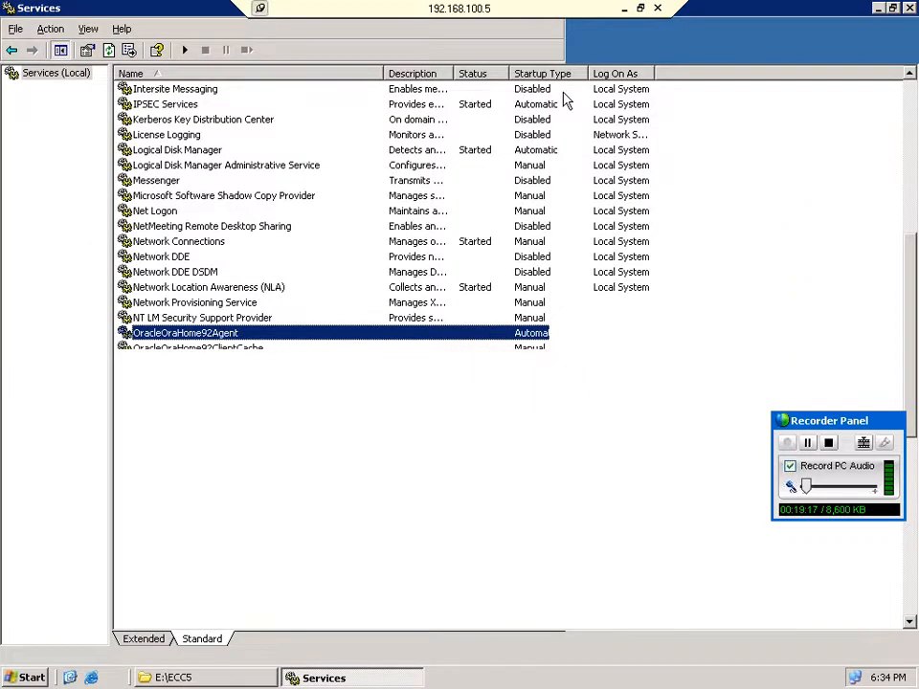
pyautogui.click(254, 397)
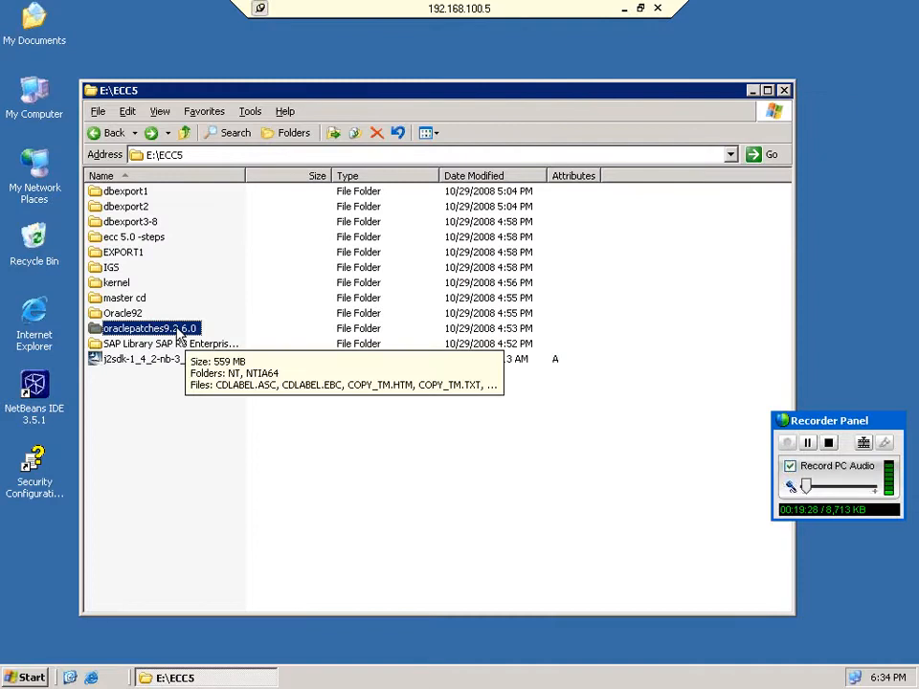
# Open oraclepatches9.2.6.0, then its 9.2.0.6.0 patch folder and the install subfolder.
pyautogui.doubleClick(179, 335)
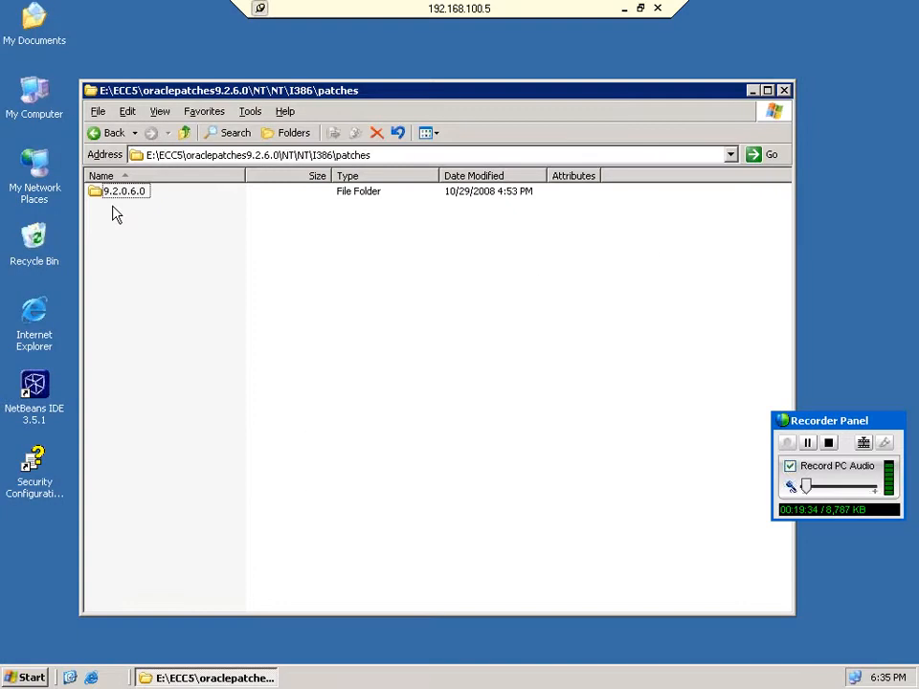
pyautogui.doubleClick(123, 192)
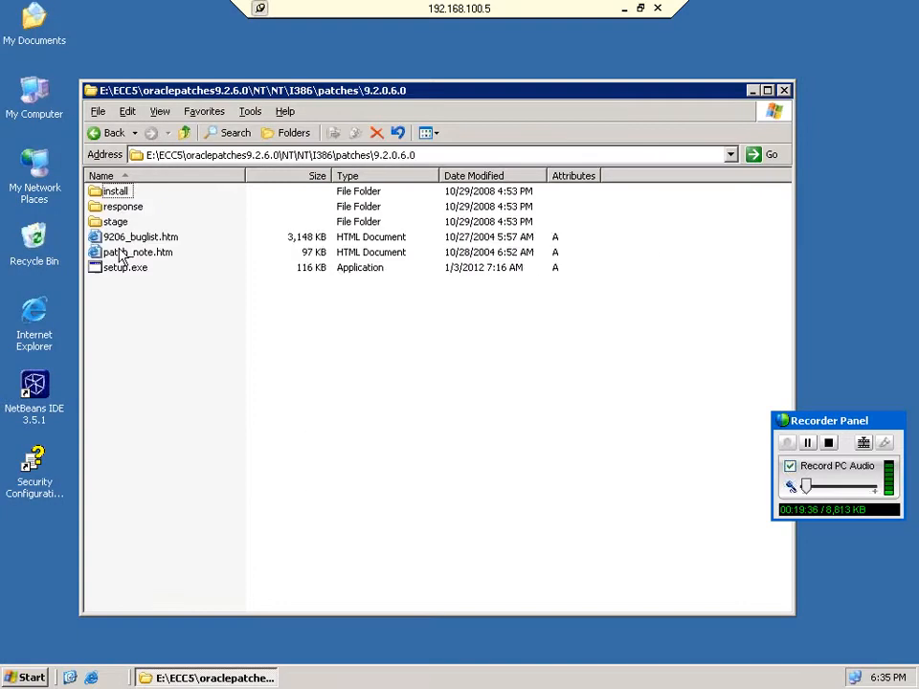
pyautogui.doubleClick(116, 191)
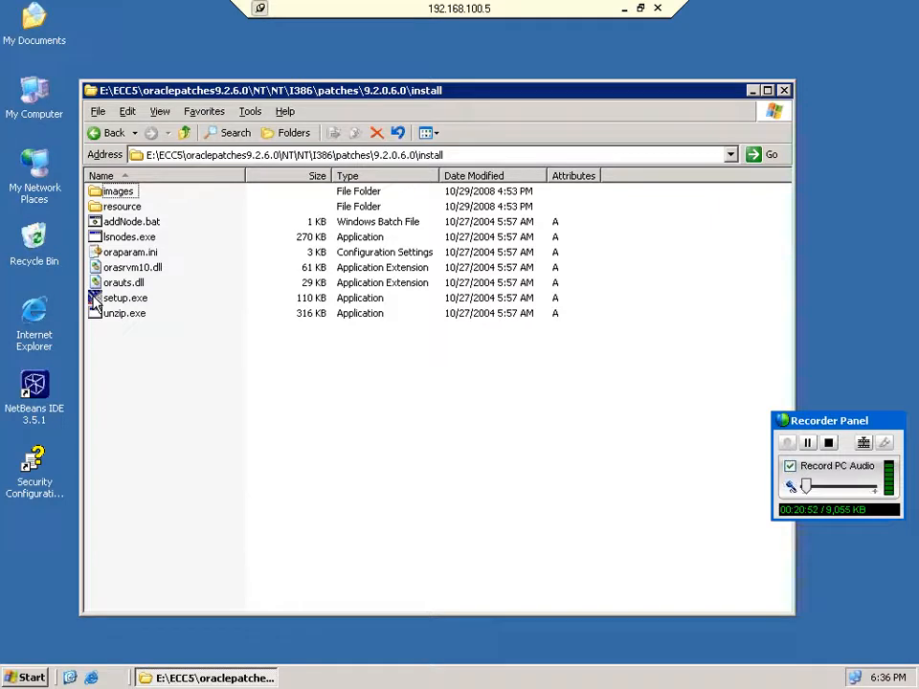
# Launch the 9.2.0.6.0 patch set's setup.exe from its context menu.
pyautogui.rightClick(95, 298)
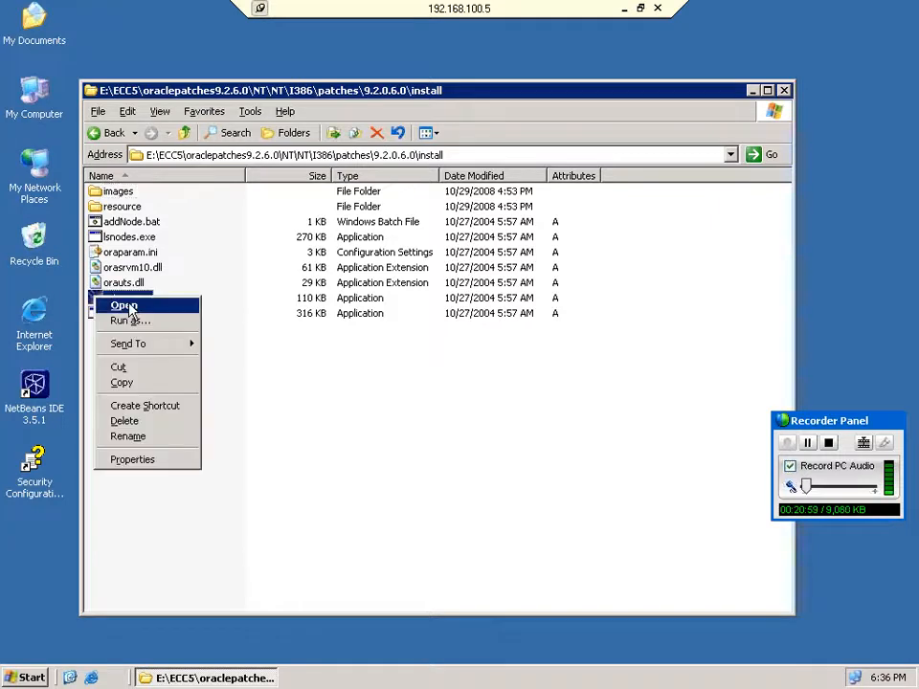
pyautogui.click(127, 306)
pyautogui.click(128, 306)
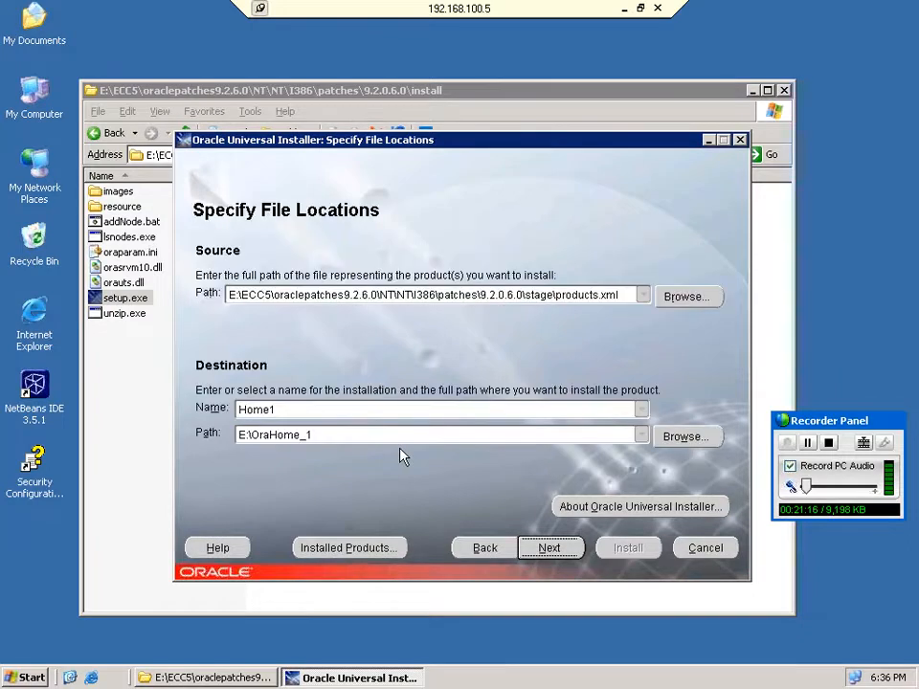
# Set the destination to OraHome92 at E:\oracle\ora92 and continue to the summary.
pyautogui.doubleClick(287, 409)
pyautogui.write('ORaH')
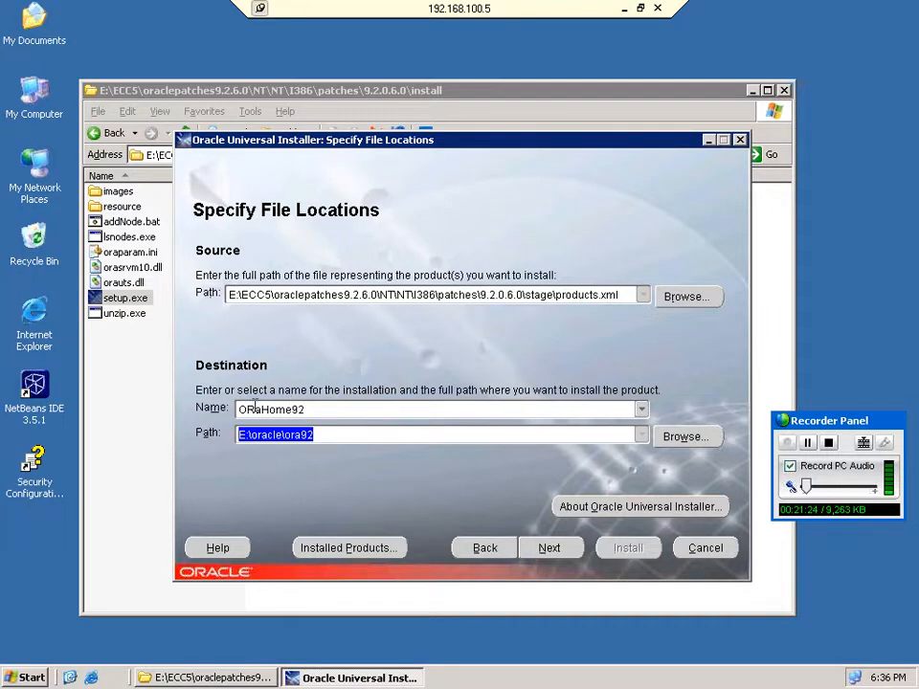
pyautogui.click(255, 407)
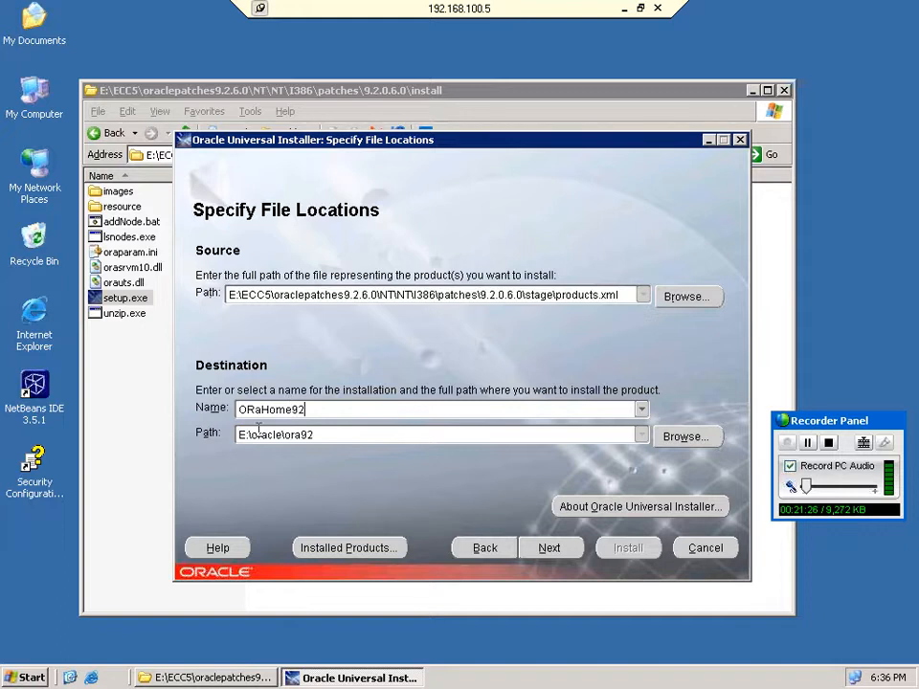
pyautogui.press('Left')
pyautogui.press('Left')
pyautogui.press('Left')
pyautogui.press('Left')
pyautogui.press('Left')
pyautogui.press('Left')
pyautogui.press('Left')
pyautogui.press('Left')
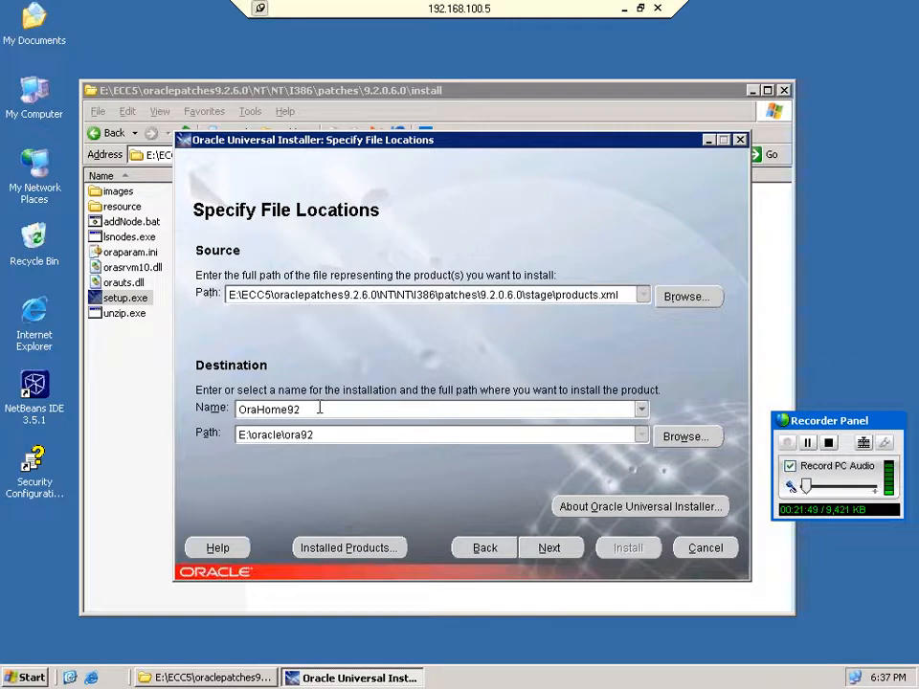
pyautogui.click(550, 547)
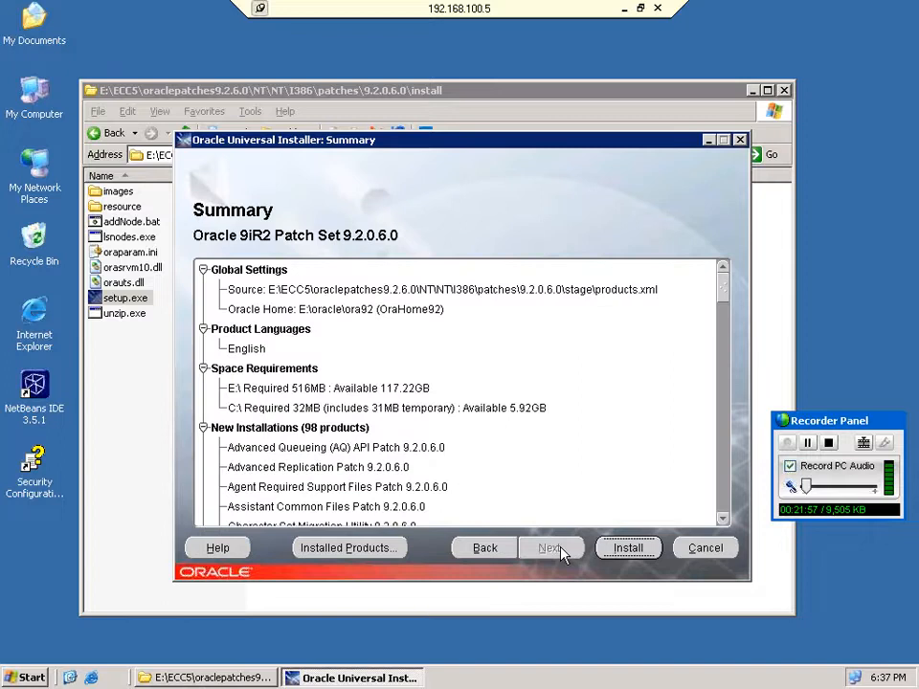
# Install the 9.2.0.6.0 patch set from the Summary page and let it reach 100%.
pyautogui.click(620, 551)
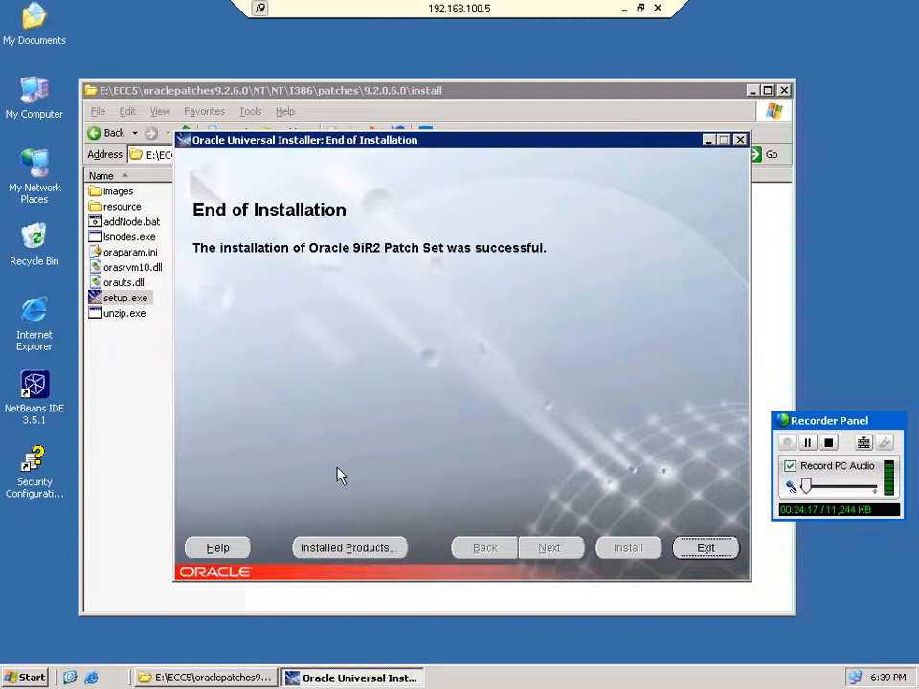
# Exit the patch installer, confirming Yes, and restart the server from Shut Down.
pyautogui.click(708, 549)
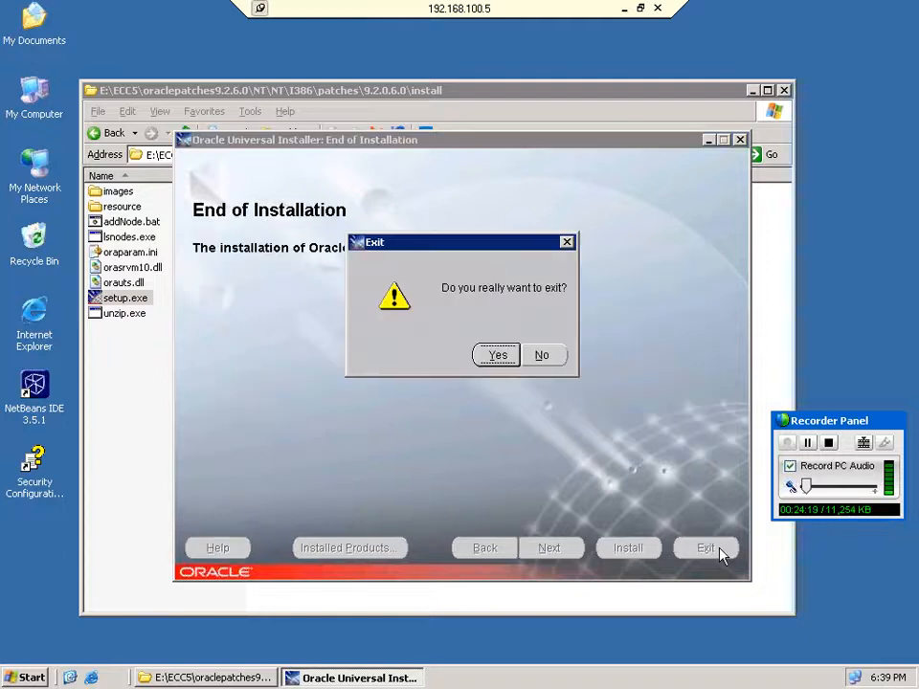
pyautogui.press('Return')
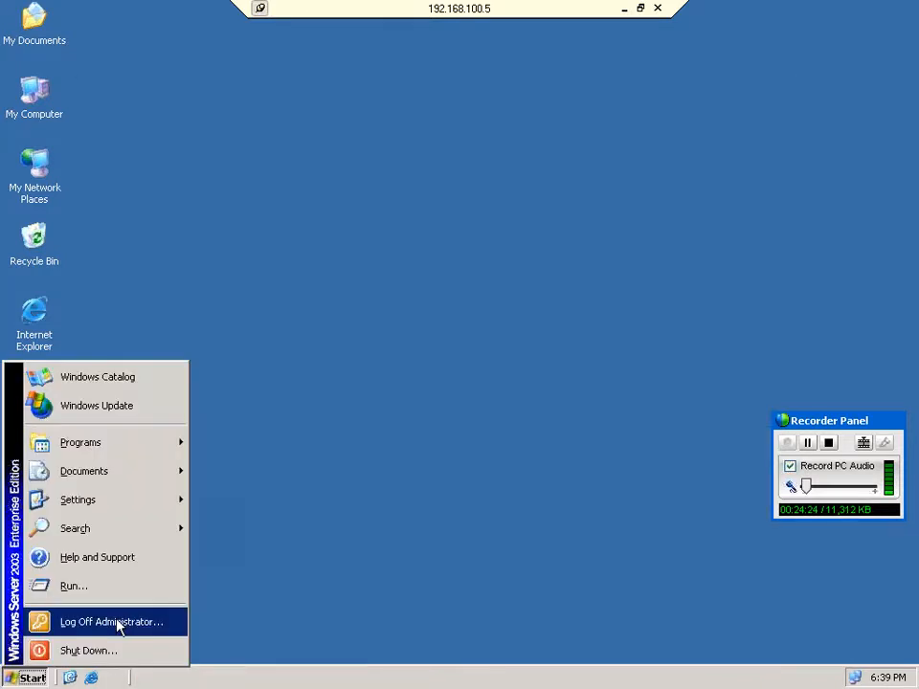
pyautogui.click(480, 280)
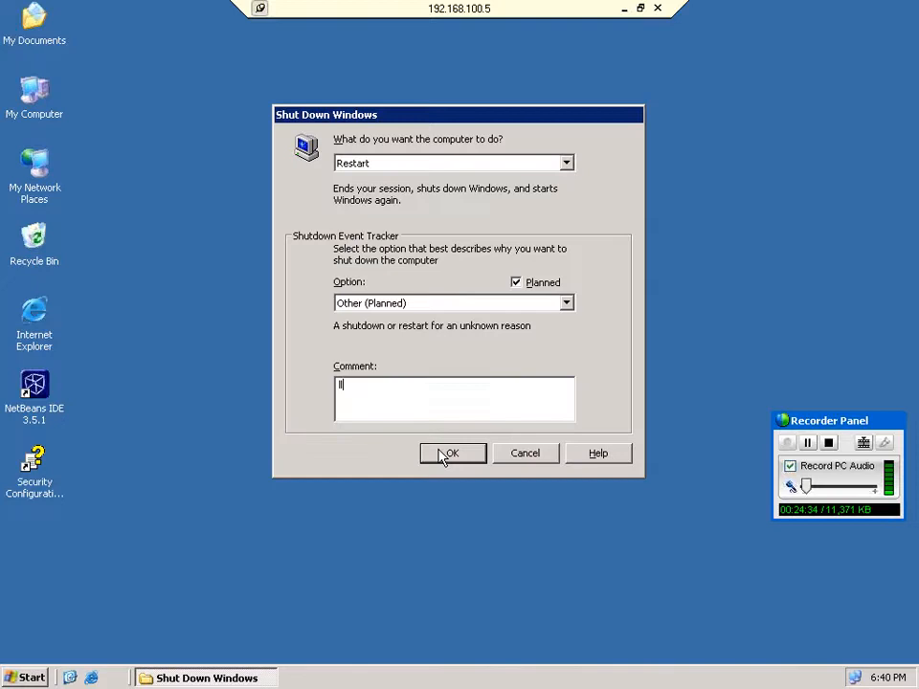
pyautogui.click(446, 454)
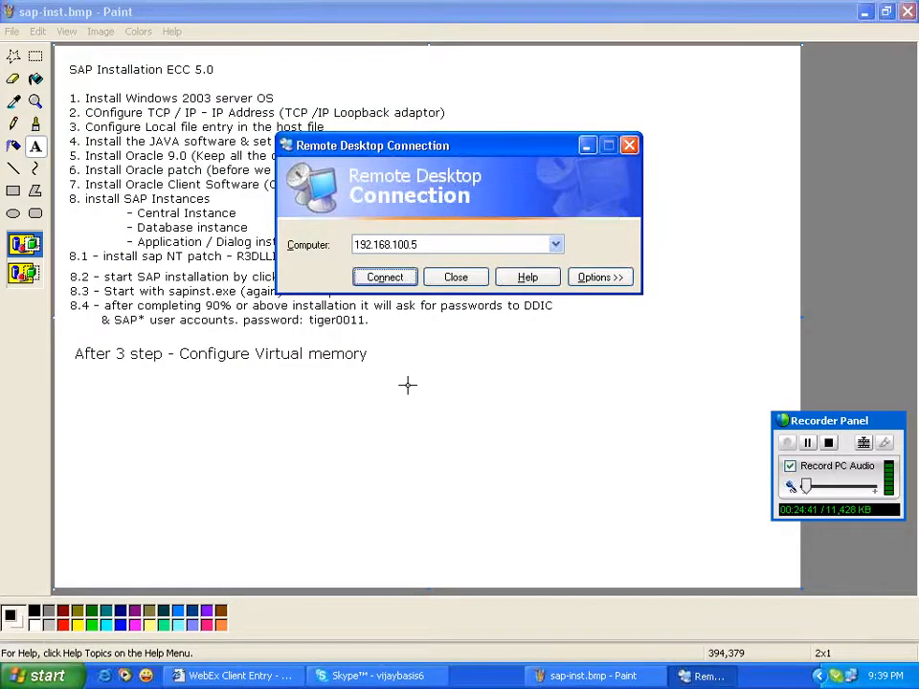
# Dismiss the Remote Desktop prompt as the server session ends.
pyautogui.press('Escape')
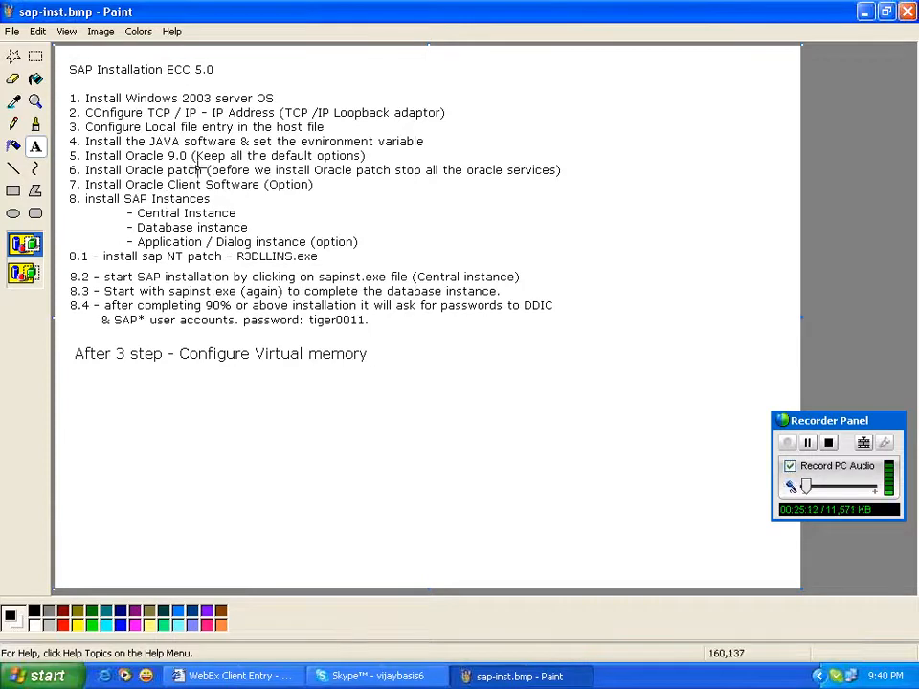
# Try connecting to 192.168.100.5 via Remote Desktop, dismissing the connection failure errors.
pyautogui.press('Return')
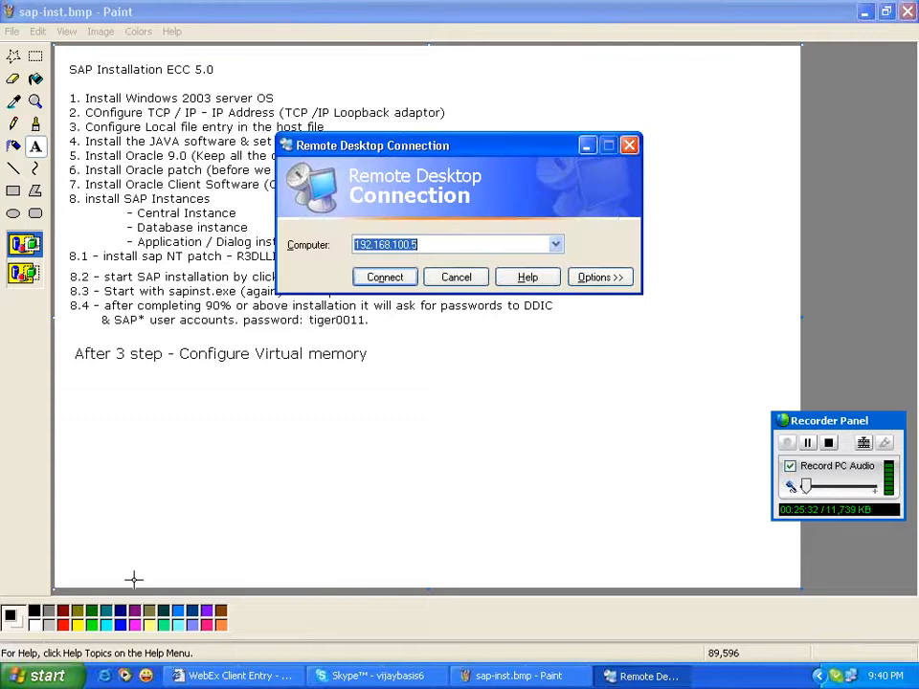
pyautogui.press('Return')
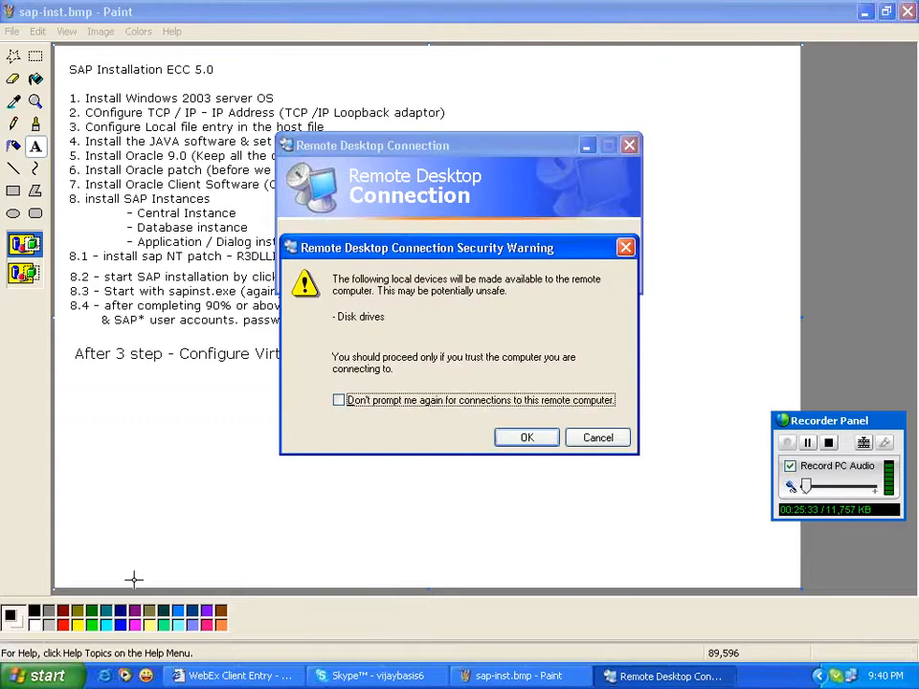
pyautogui.hotkey('alt', 'd')
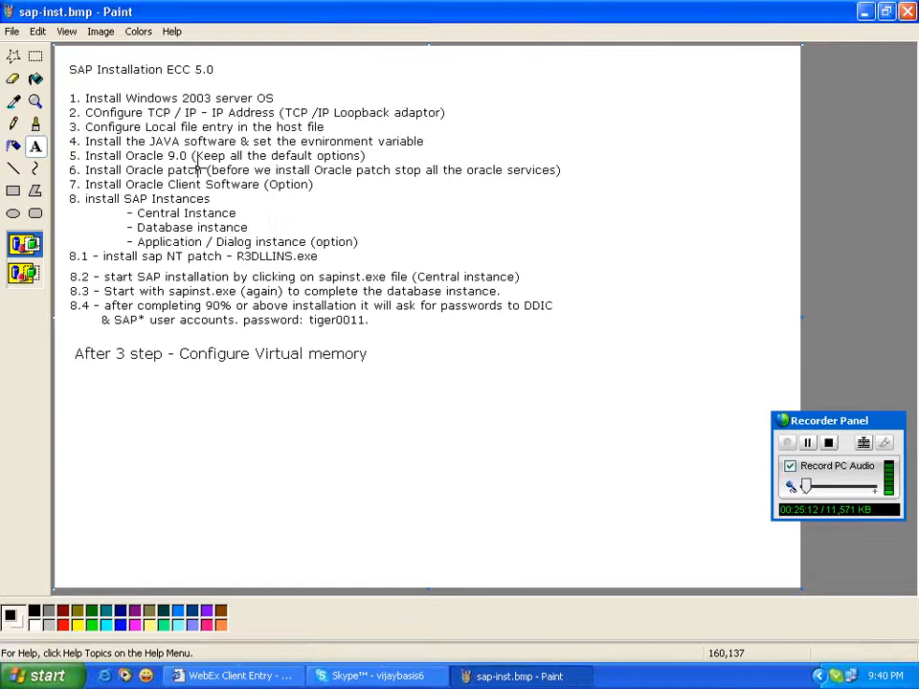
pyautogui.press('Return')
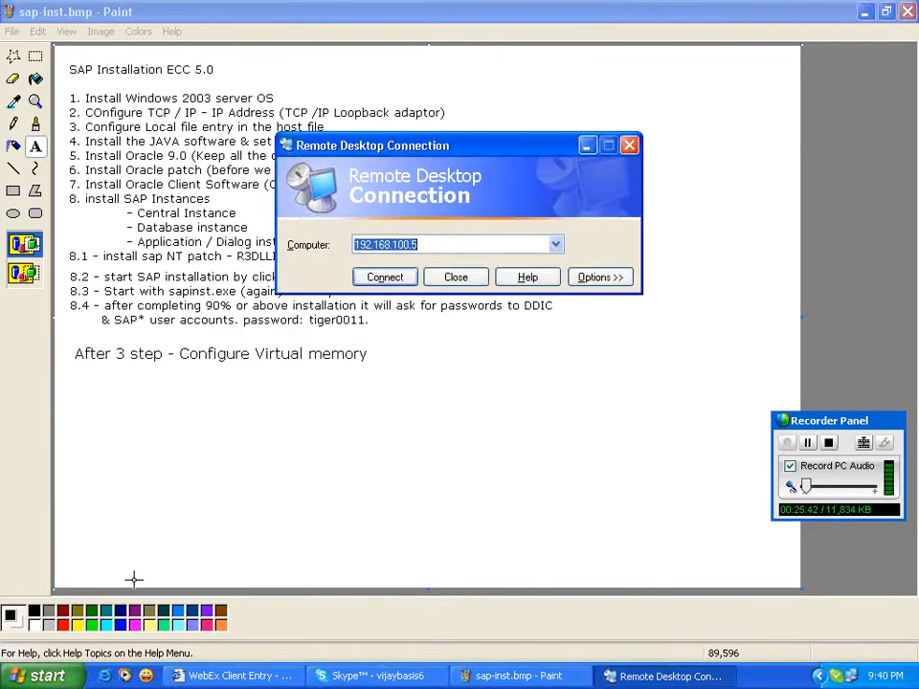
pyautogui.press('Return')
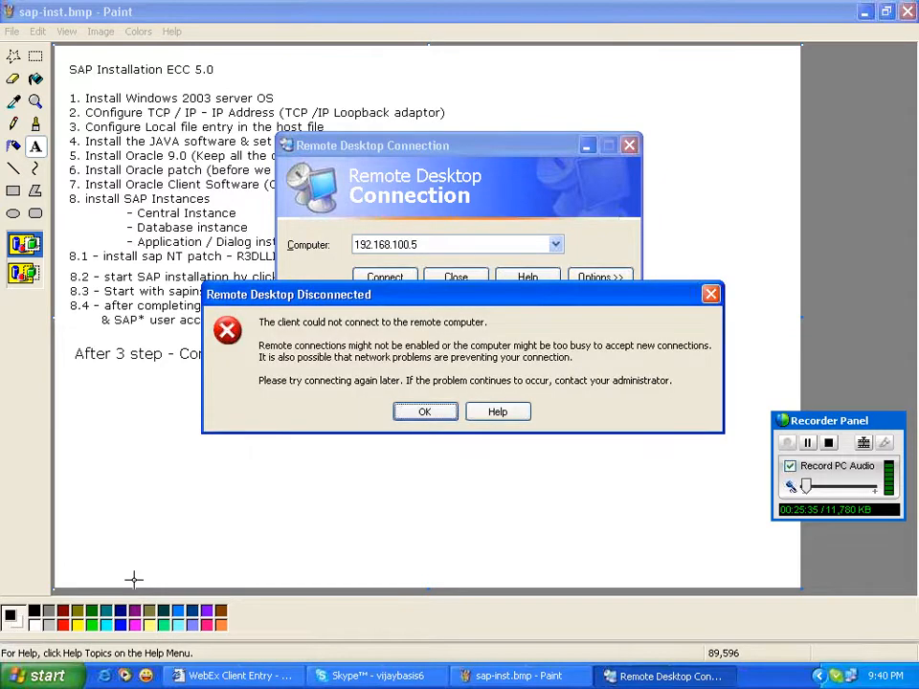
pyautogui.press('Return')
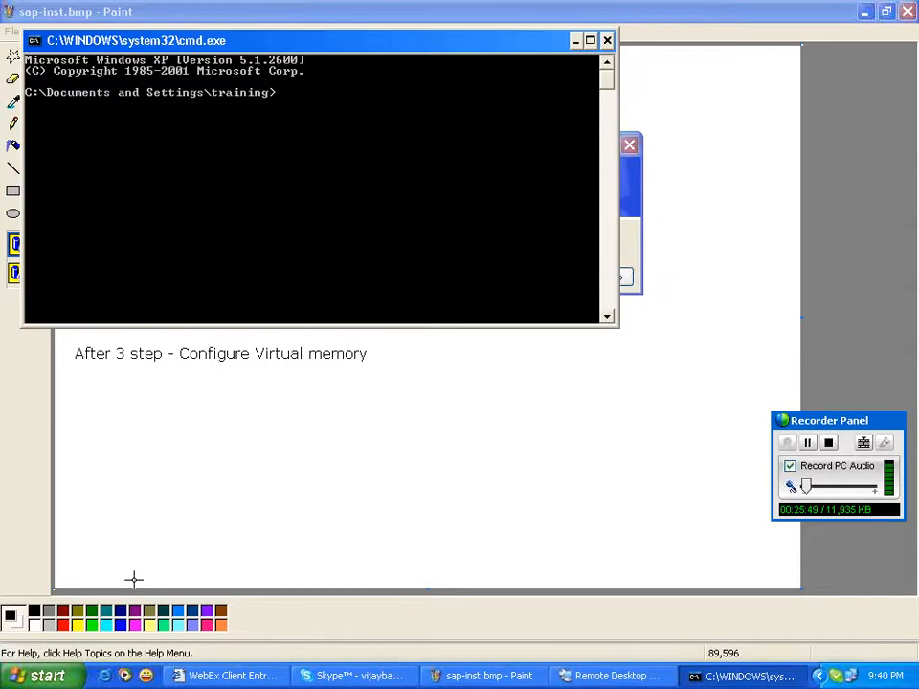
# Ping 192.168.100.5 to confirm it answers, then reconnect to the restarted server.
pyautogui.write('ping 192.1')
pyautogui.write('68.100.5')
pyautogui.press('Return')
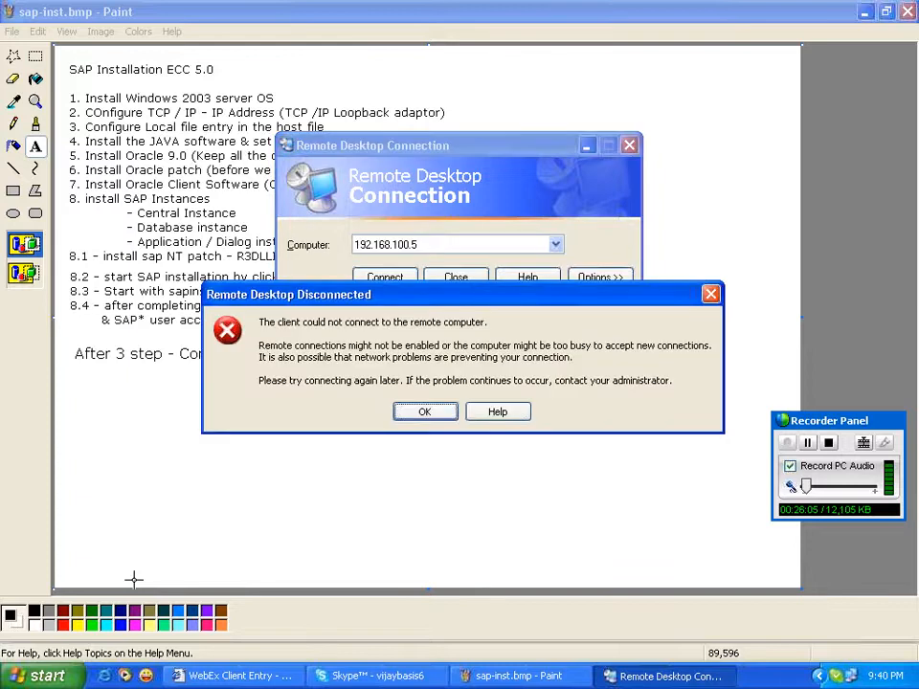
pyautogui.press('Return')
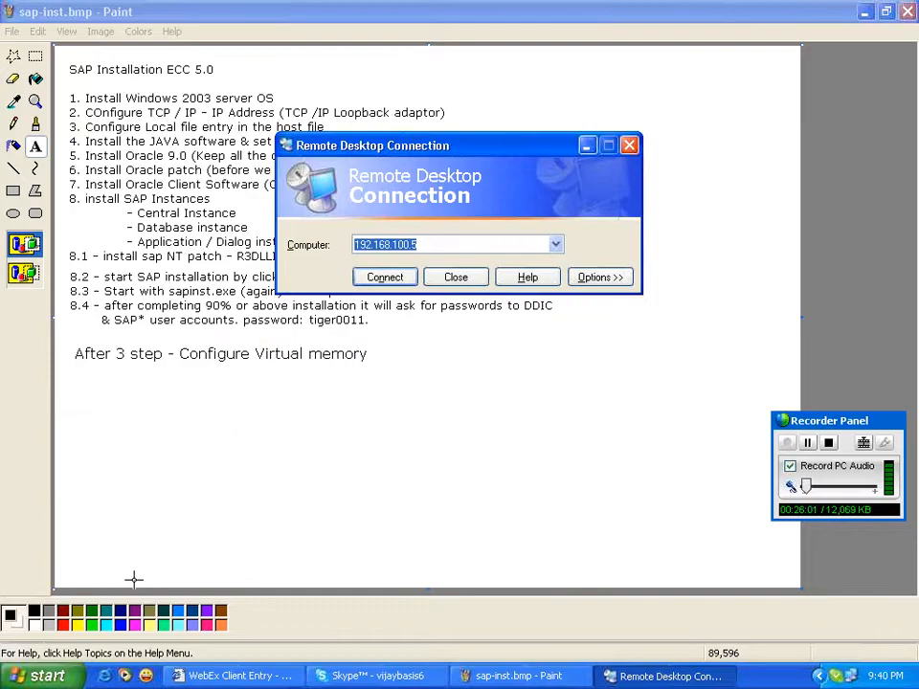
pyautogui.press('Return')
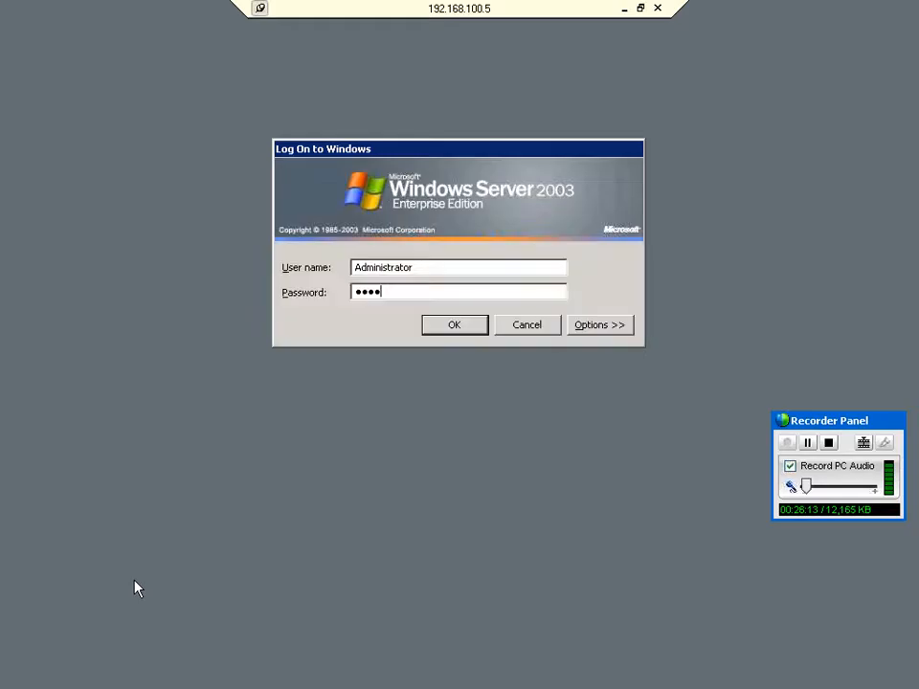
# Log on as Administrator, confirm the OracleOraHome92 Agent and TNSListener services are Started, then close Services.
pyautogui.press('Return')
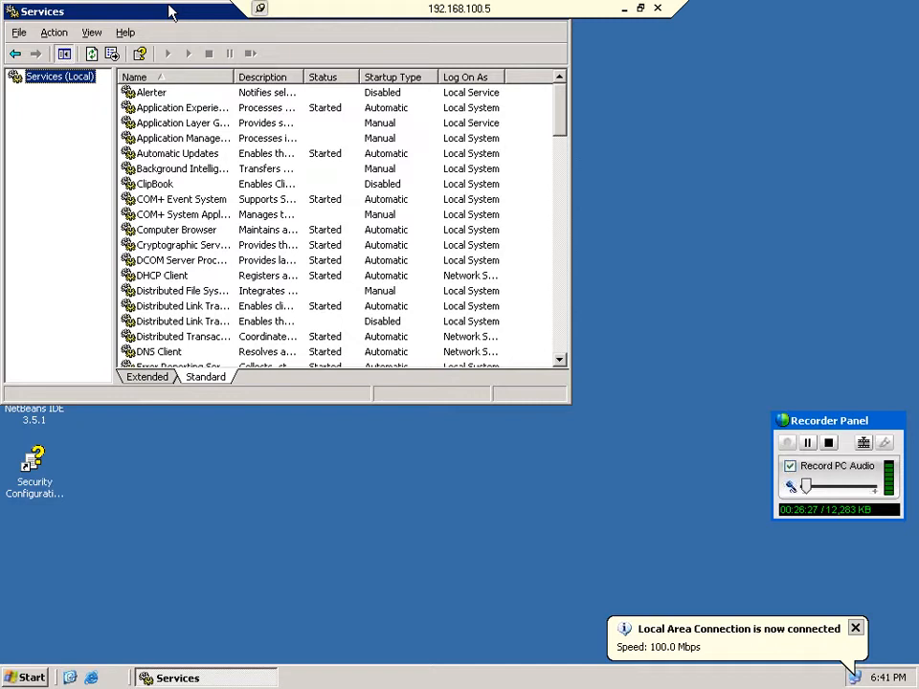
pyautogui.doubleClick(170, 12)
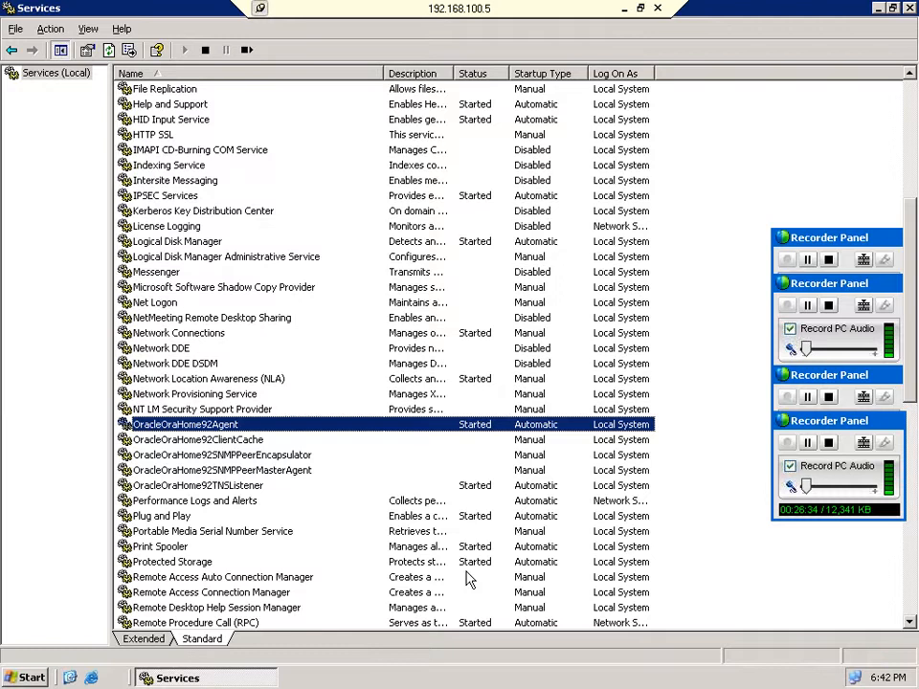
pyautogui.click(471, 486)
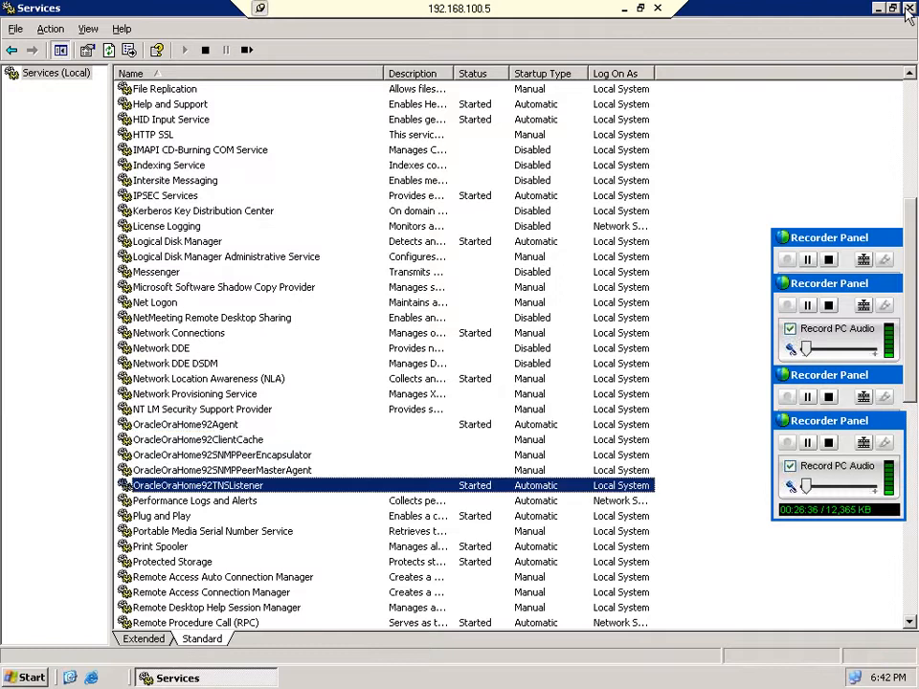
pyautogui.click(908, 8)
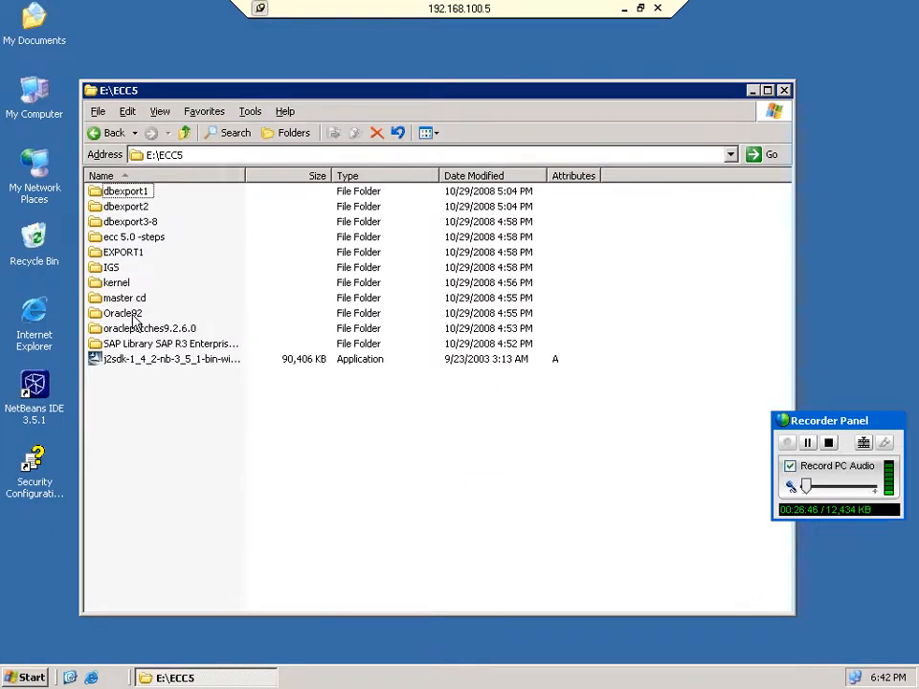
# Browse the master CD into the CD51030302 folder and open IM1.
pyautogui.click(135, 302)
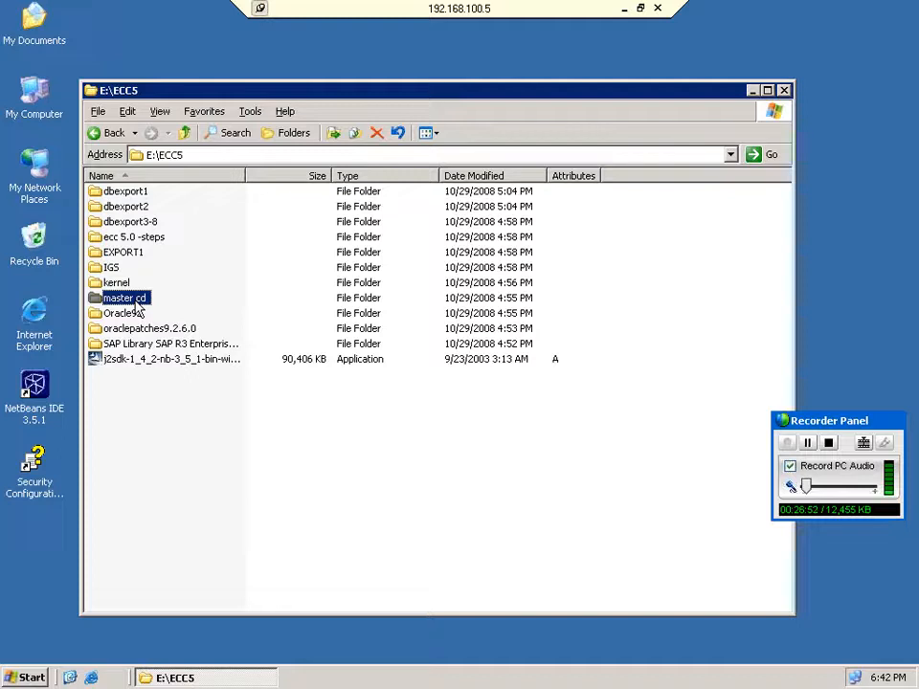
pyautogui.doubleClick(134, 299)
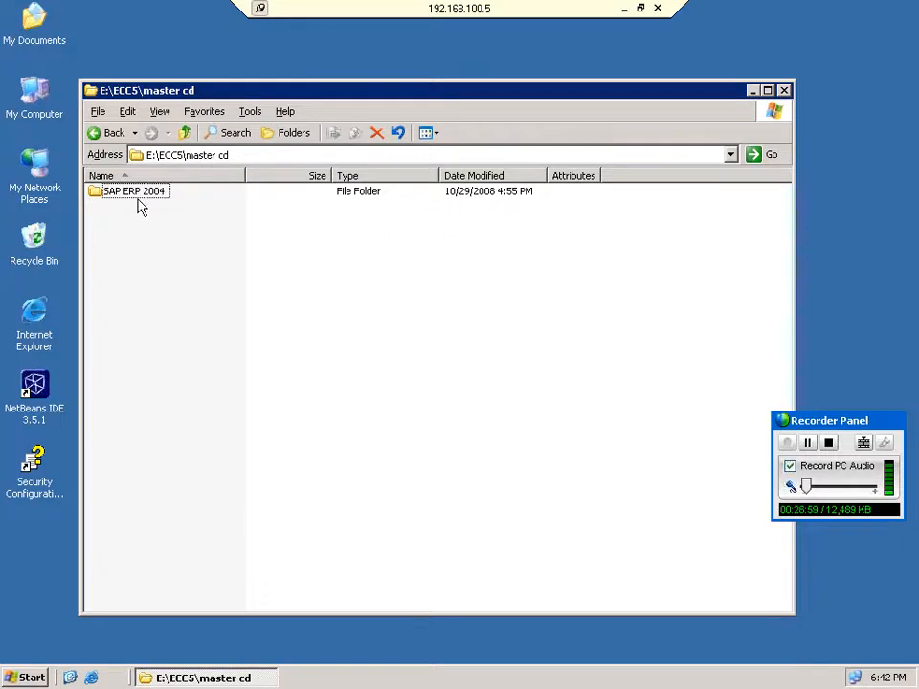
pyautogui.doubleClick(134, 192)
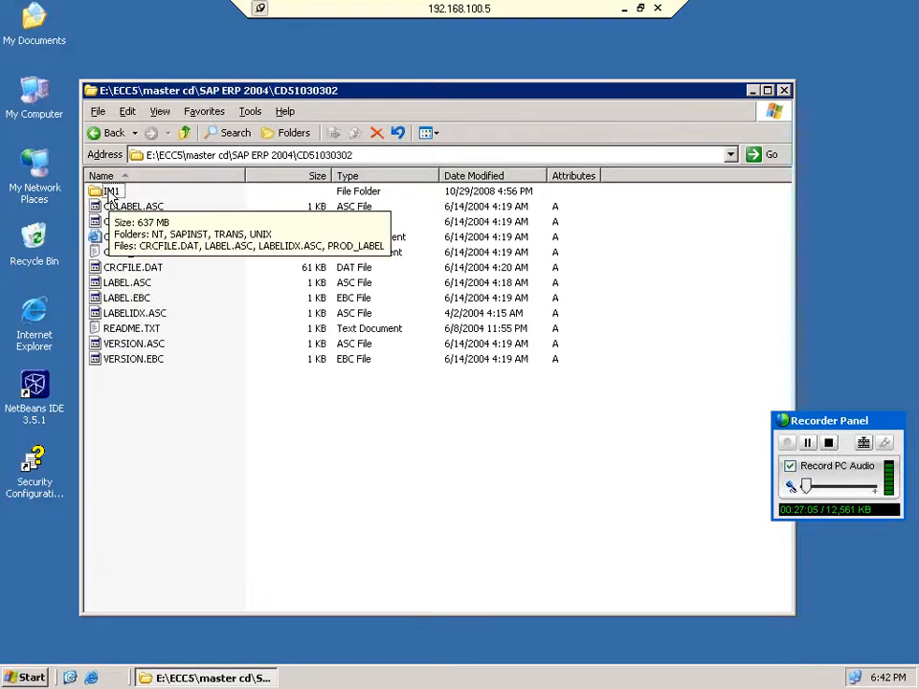
pyautogui.doubleClick(111, 194)
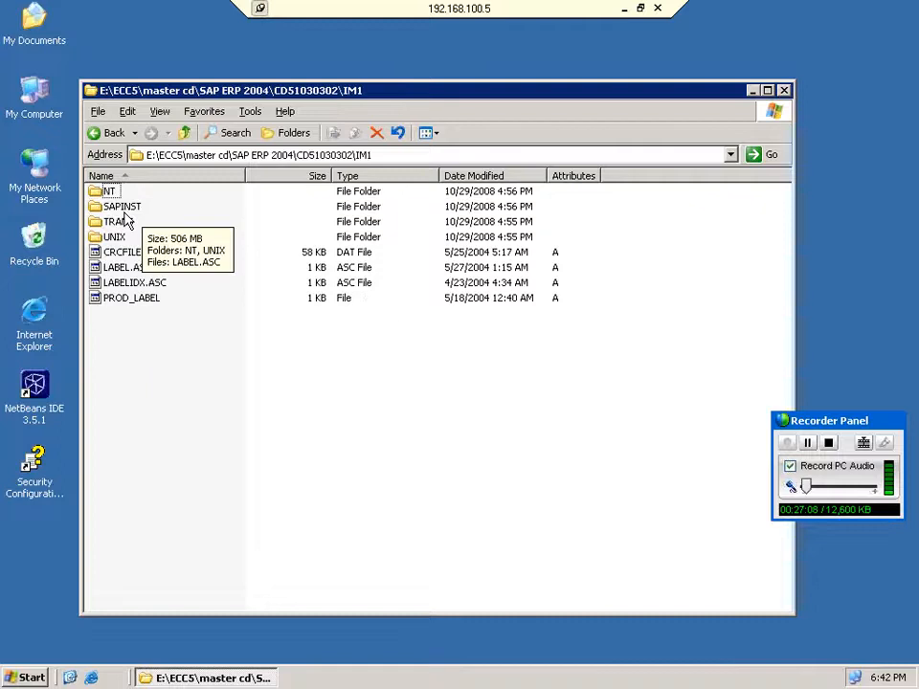
pyautogui.press('BackSpace')
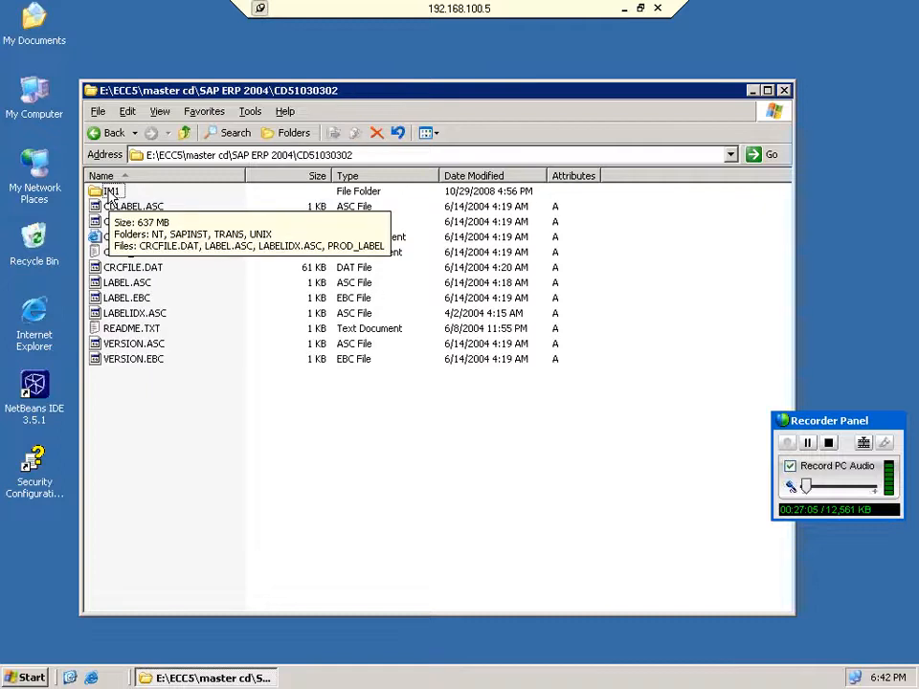
pyautogui.doubleClick(111, 194)
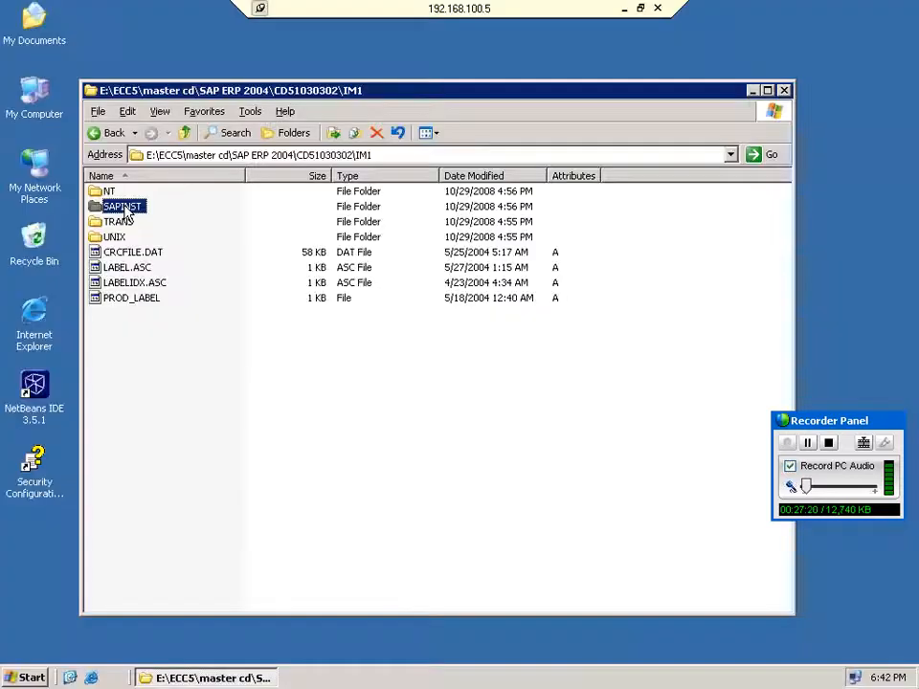
# Go to NT\I386\NTPATCH and run R3DLLINS.EXE to bring up the SAP R/3 DLL Installation dialog.
pyautogui.doubleClick(124, 205)
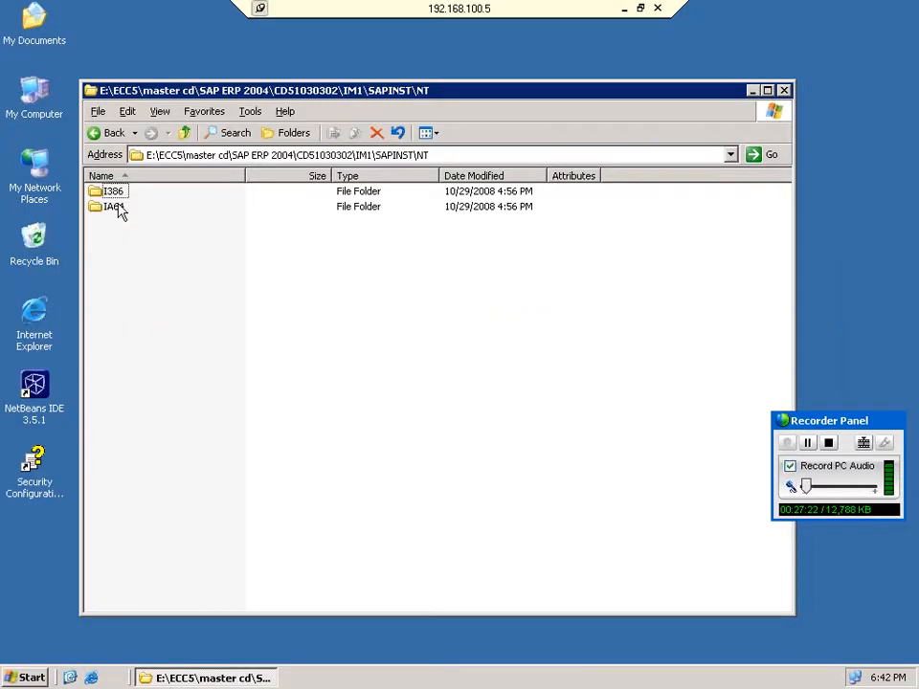
pyautogui.doubleClick(115, 192)
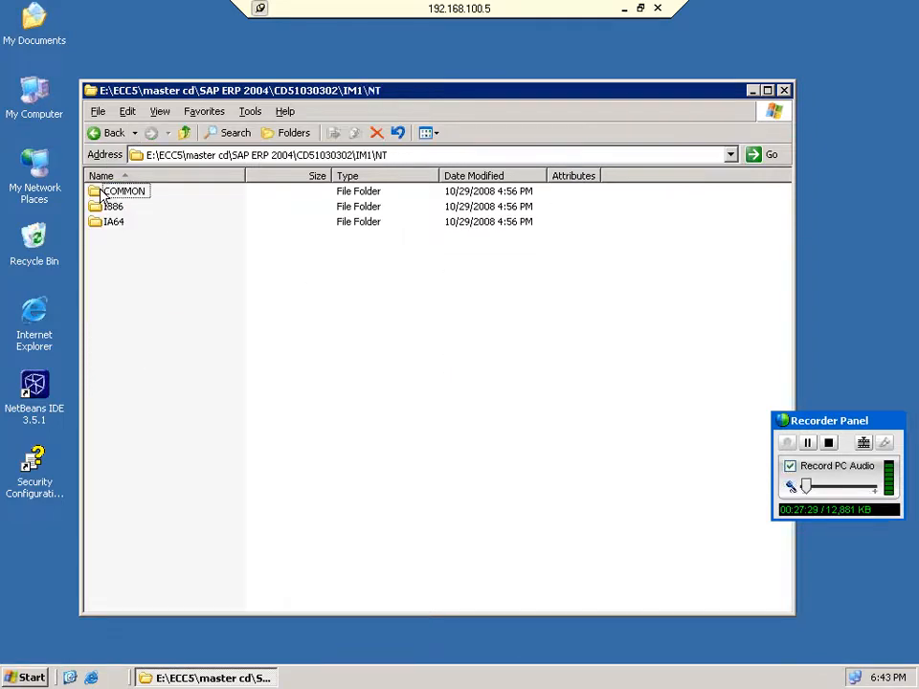
pyautogui.doubleClick(100, 206)
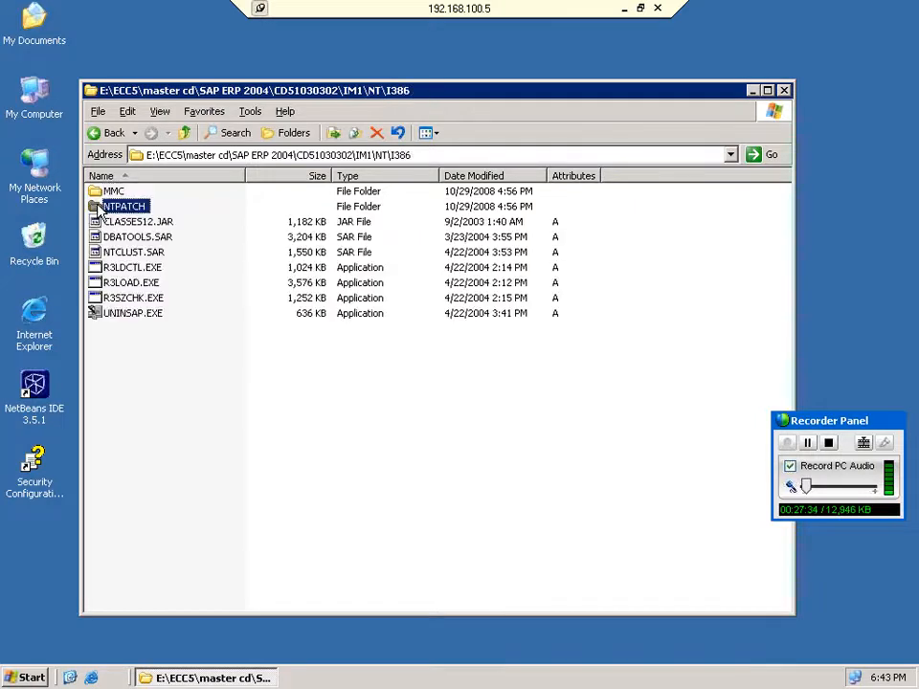
pyautogui.doubleClick(104, 207)
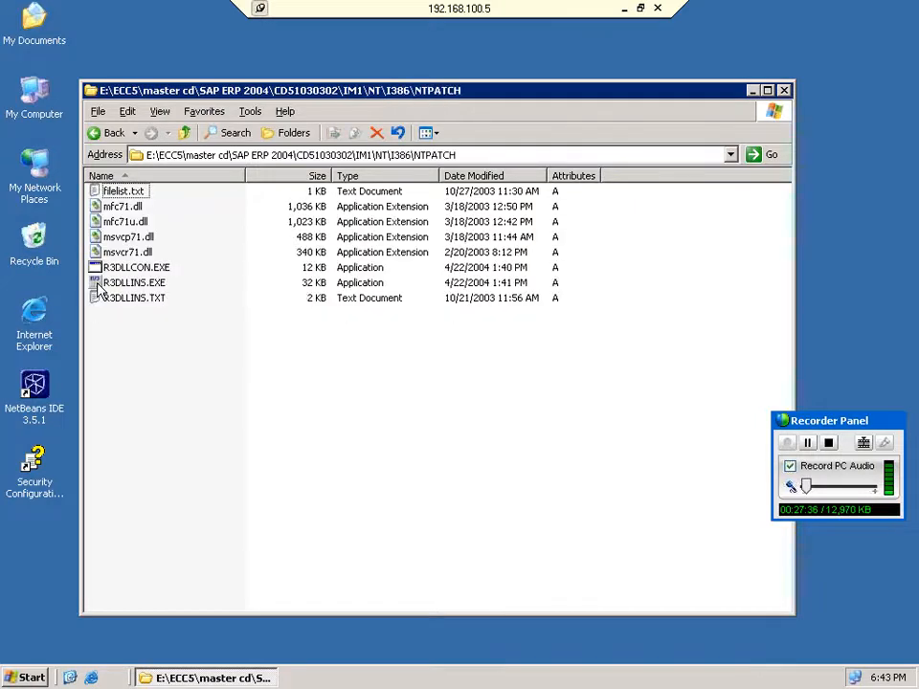
pyautogui.moveTo(95, 291)
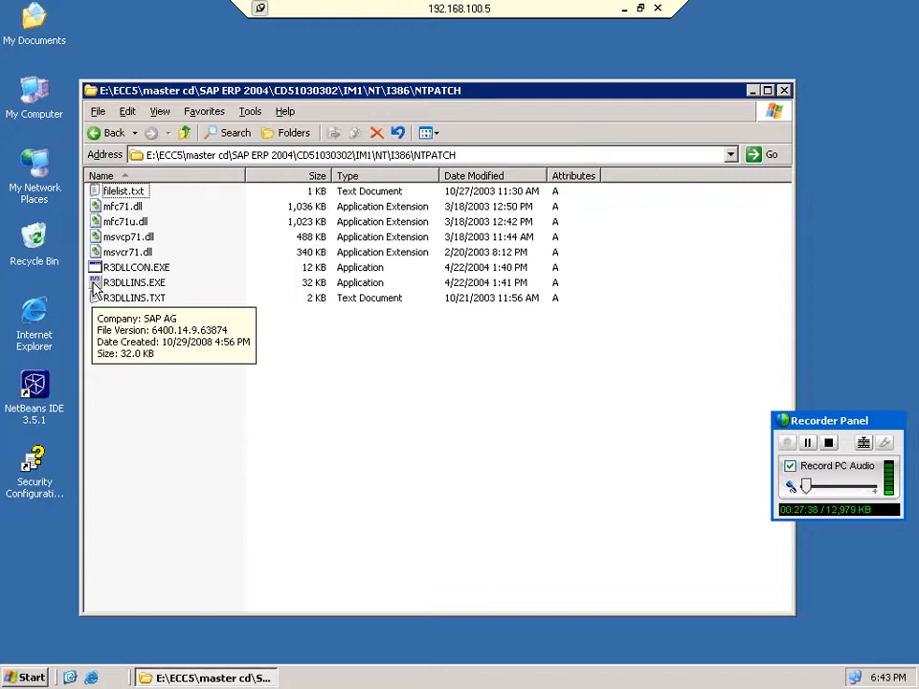
pyautogui.doubleClick(96, 287)
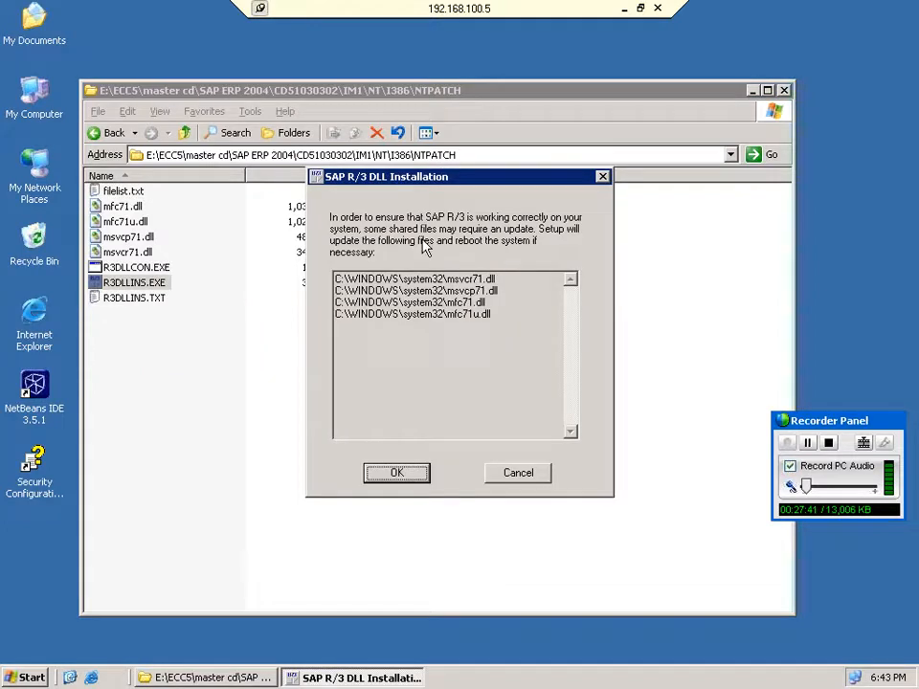
# Accept the system32 DLL update and navigate back up to the IM1 folder.
pyautogui.click(398, 473)
pyautogui.click(111, 136)
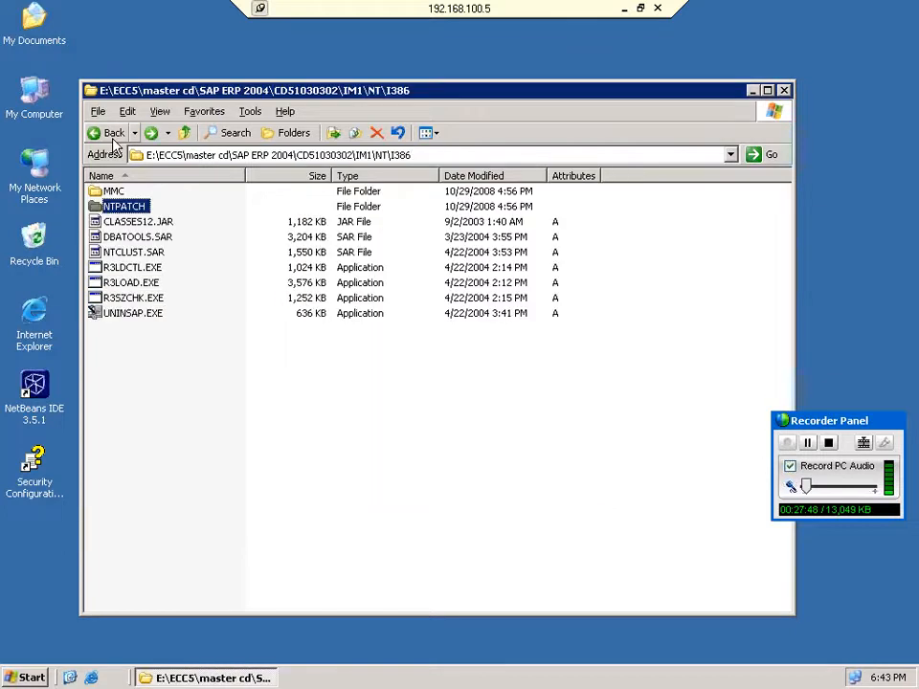
pyautogui.click(112, 134)
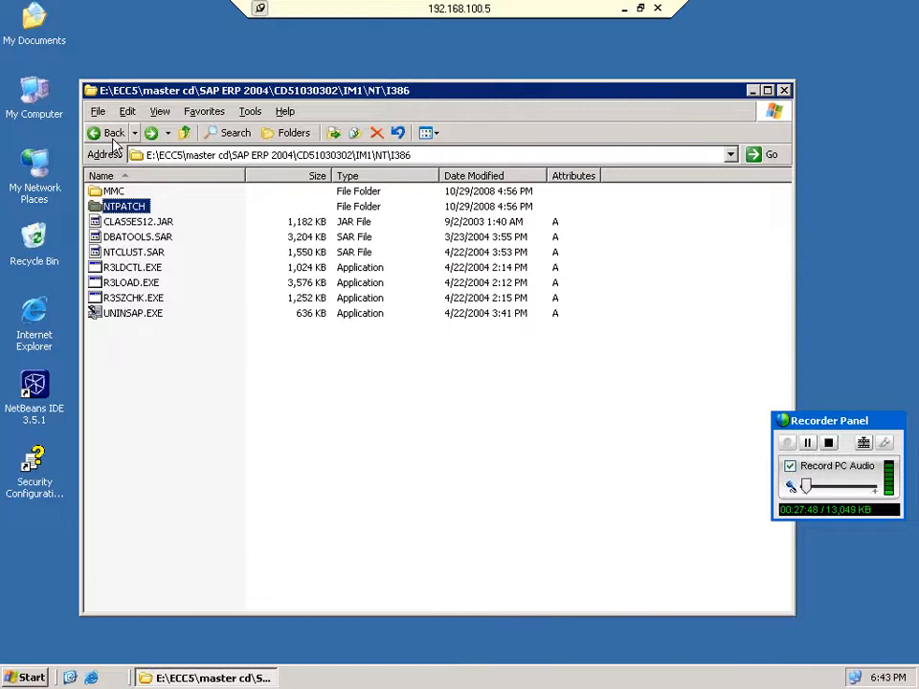
pyautogui.click(113, 140)
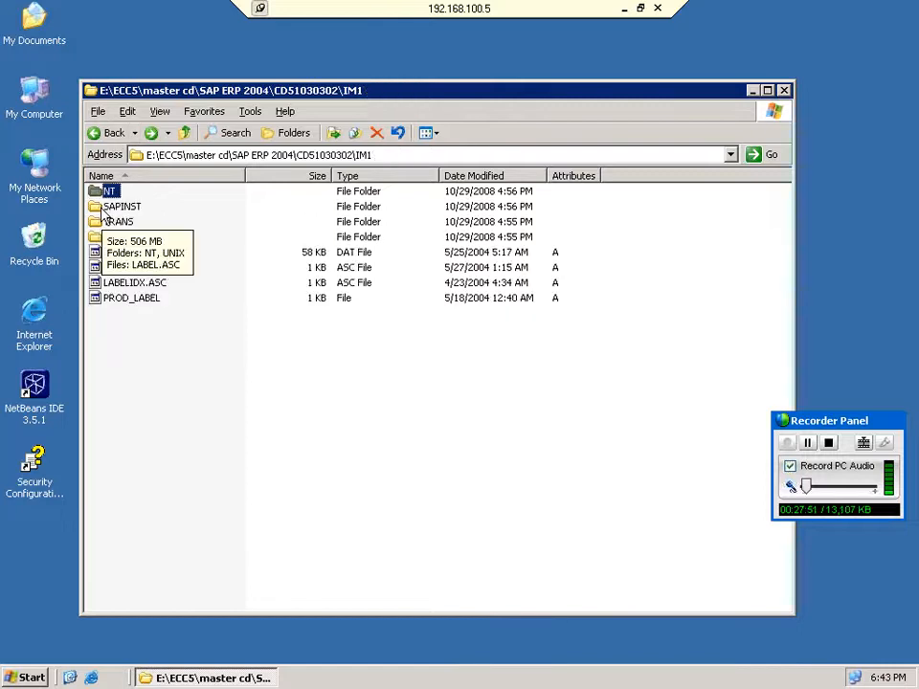
# Launch sapinst.exe from SAPINST\NT\I386 to reach the SAPinst Welcome page.
pyautogui.doubleClick(105, 206)
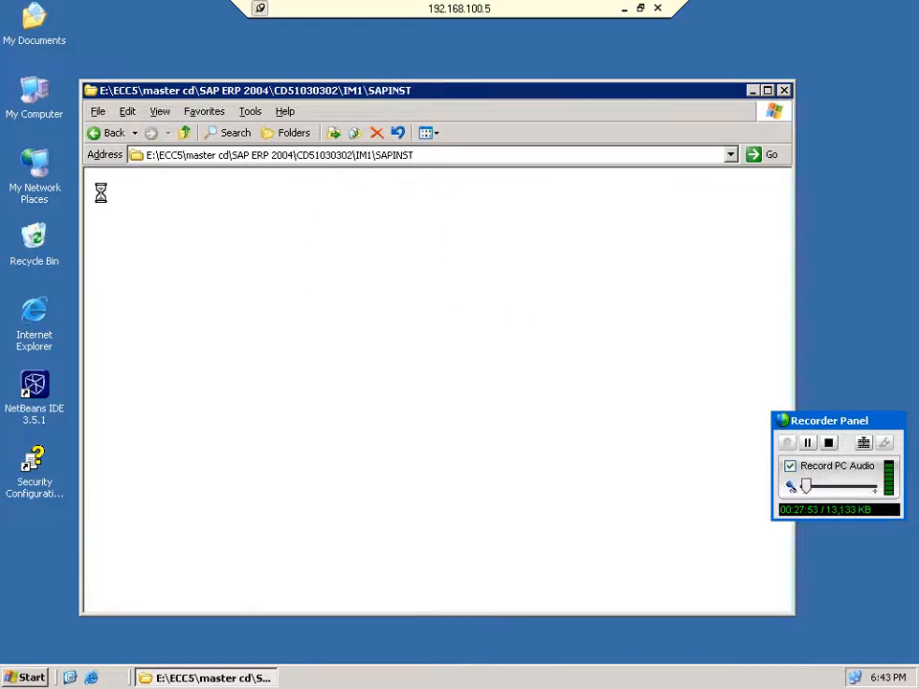
pyautogui.doubleClick(113, 207)
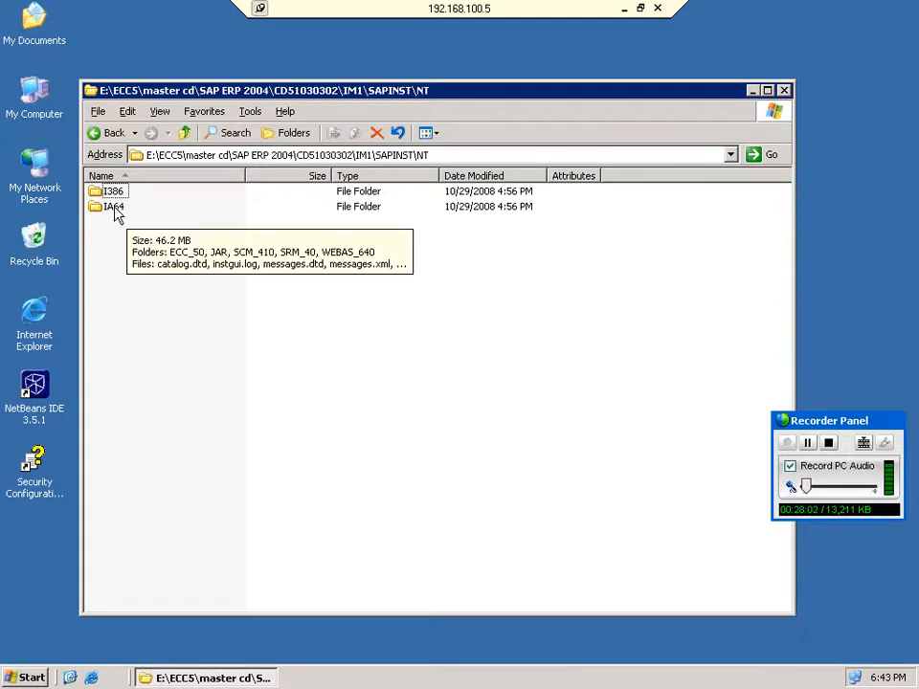
pyautogui.press('Return')
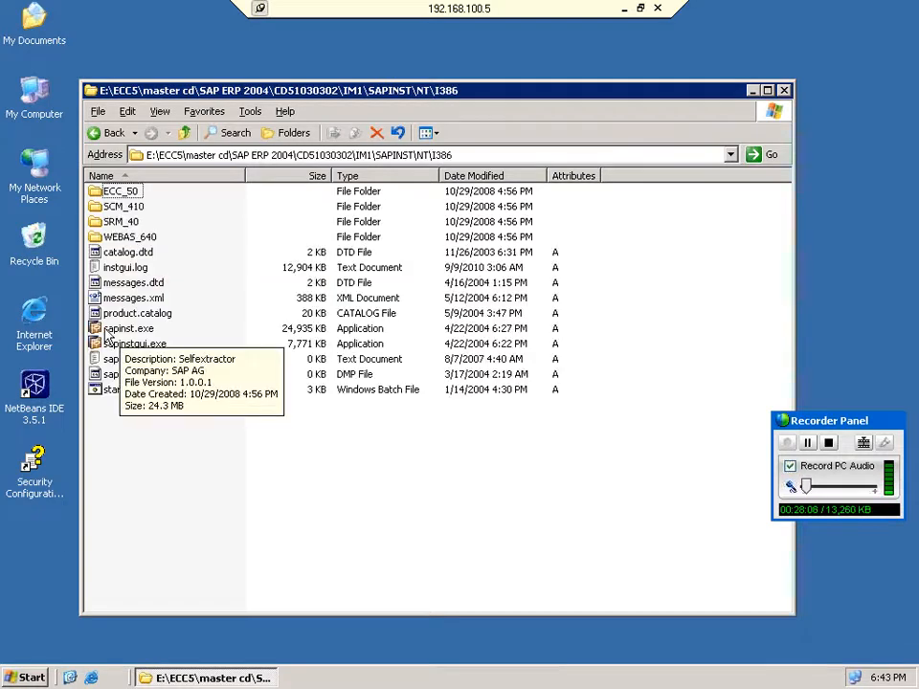
pyautogui.click(105, 330)
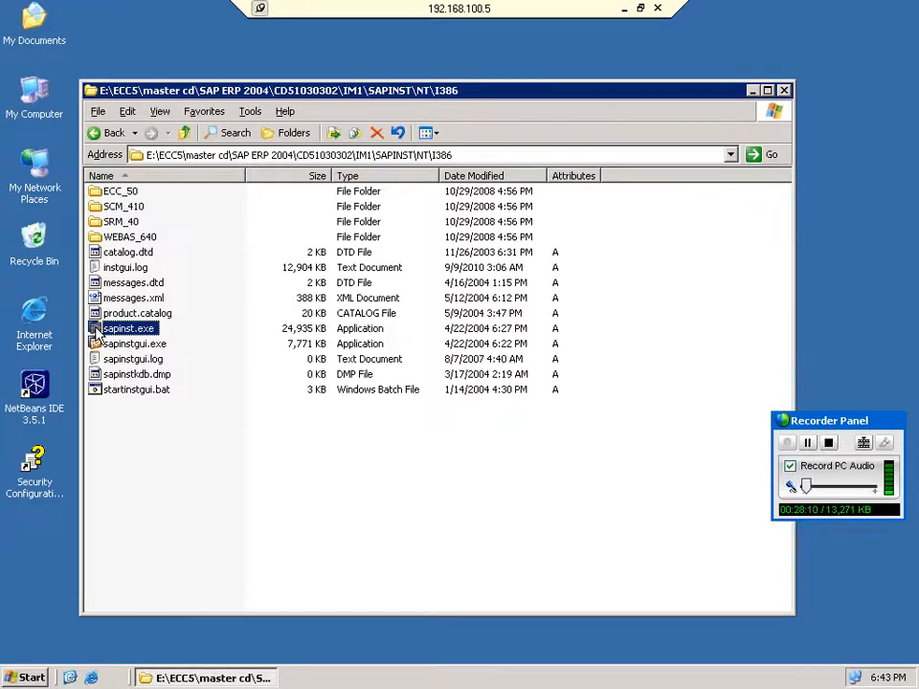
pyautogui.doubleClick(98, 330)
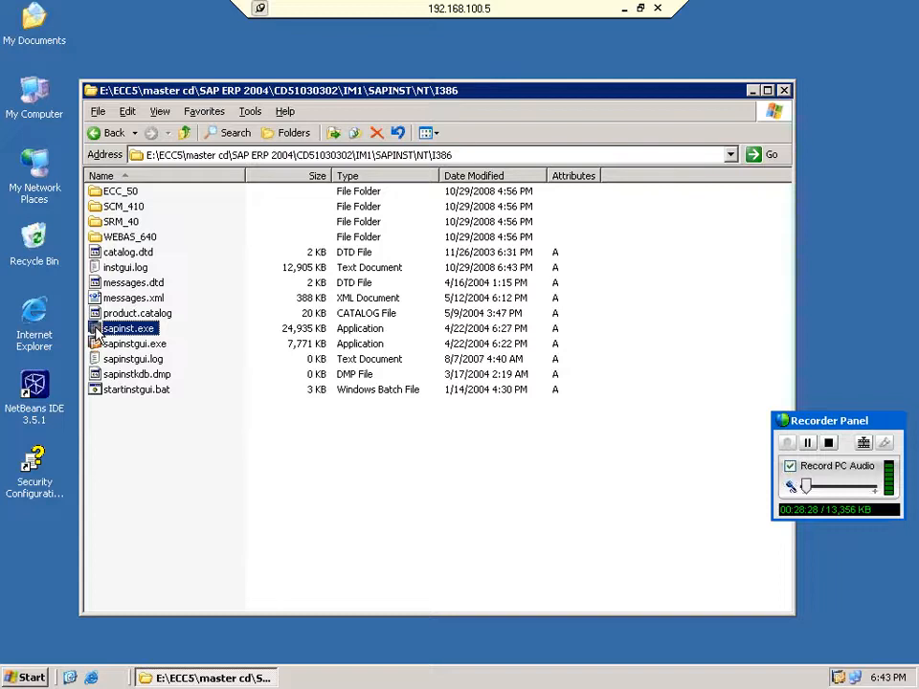
pyautogui.doubleClick(96, 331)
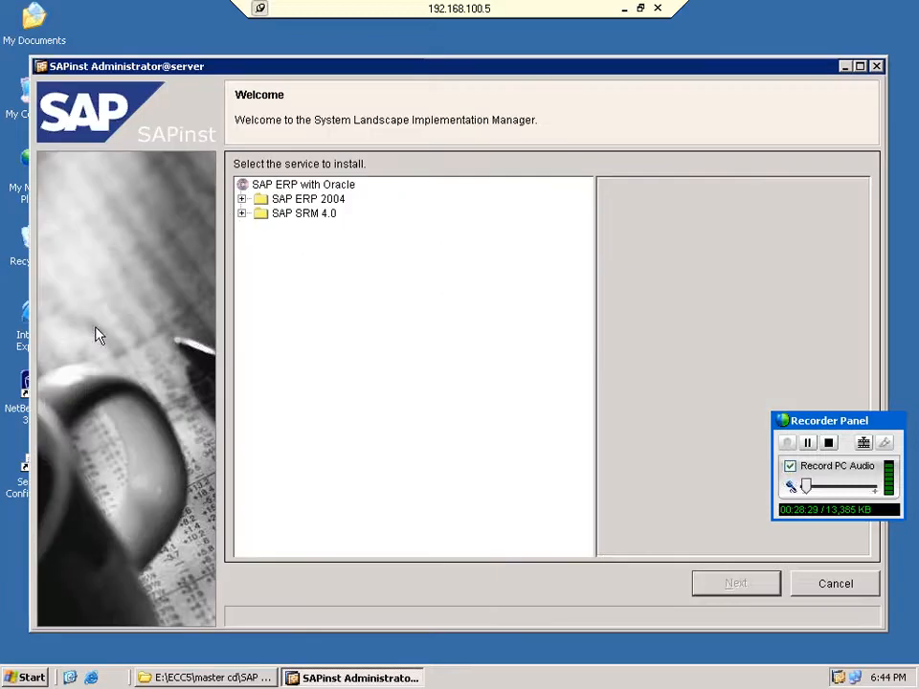
# Choose SAP ERP 2004 > SAP ECC 5.0 ABAP System > Unicode > Install a Central Instance and continue.
pyautogui.click(242, 199)
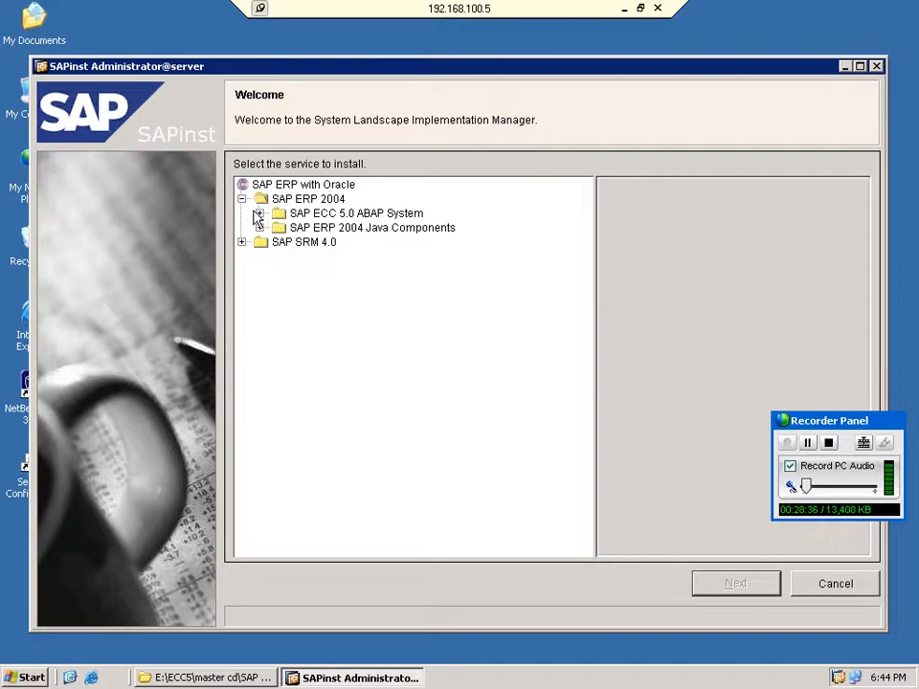
pyautogui.click(260, 214)
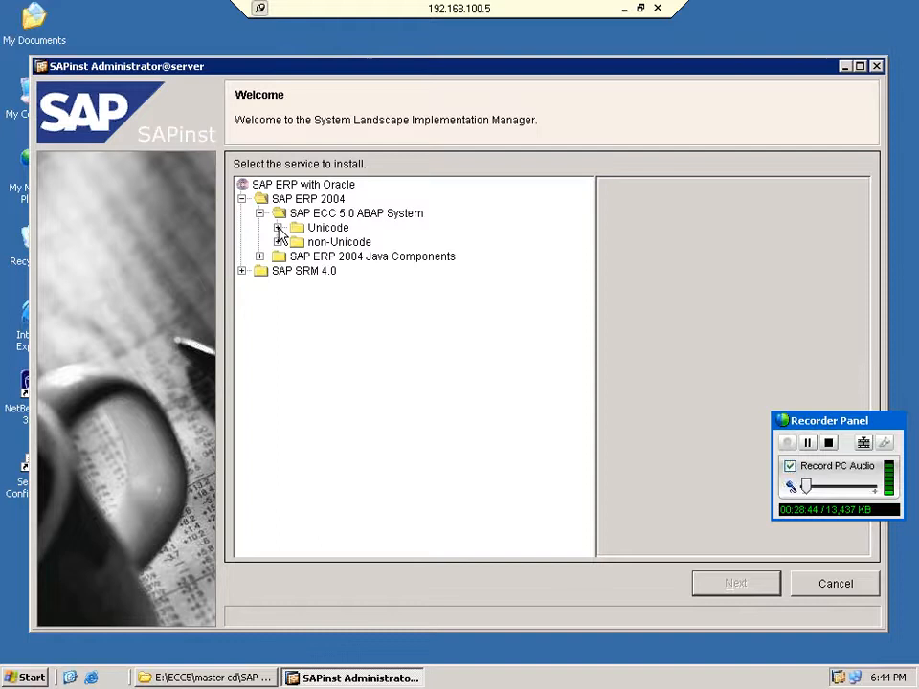
pyautogui.click(277, 229)
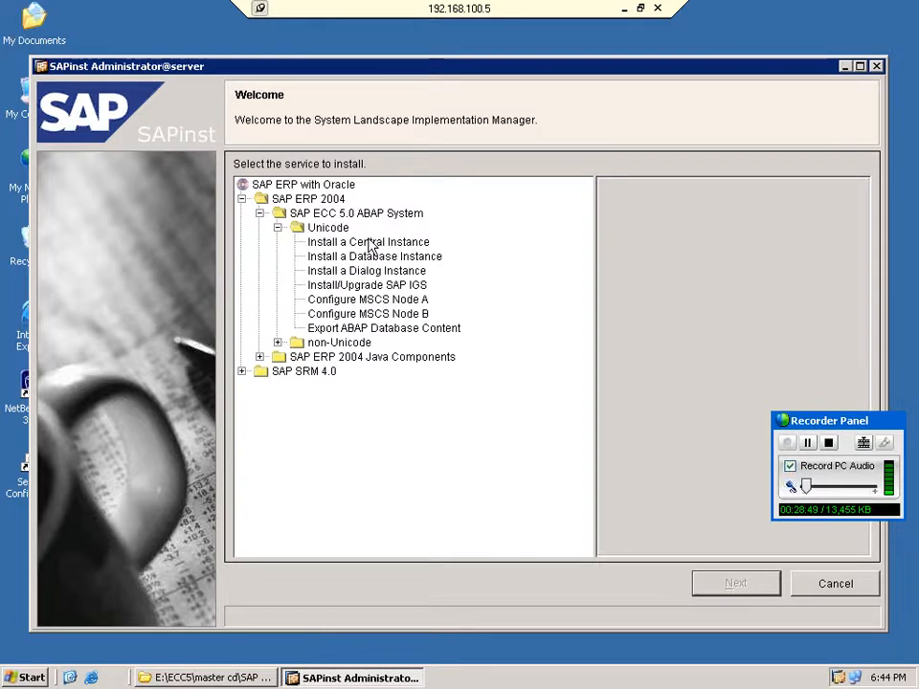
pyautogui.click(370, 246)
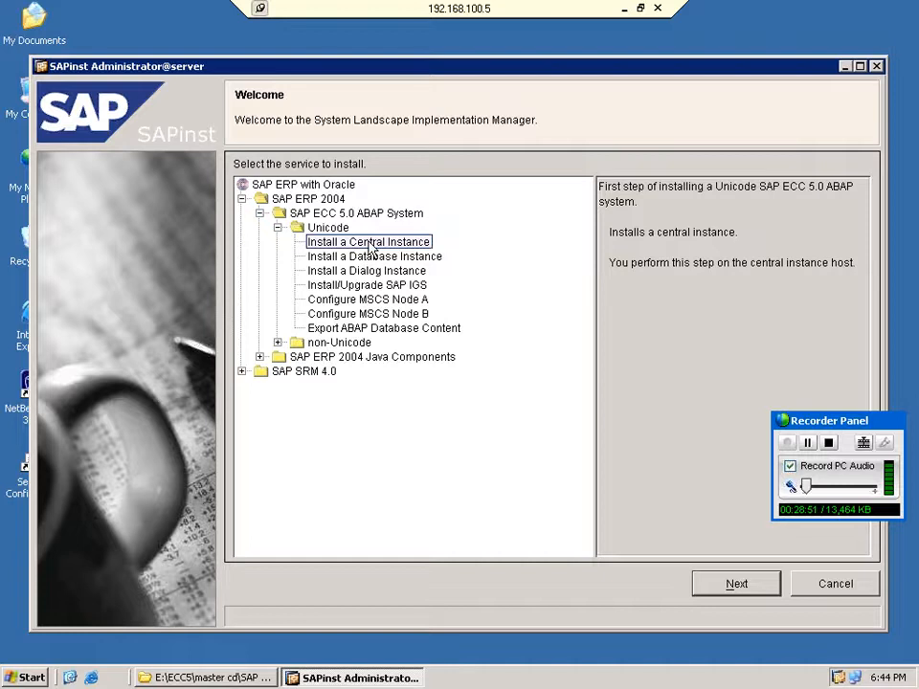
pyautogui.click(736, 588)
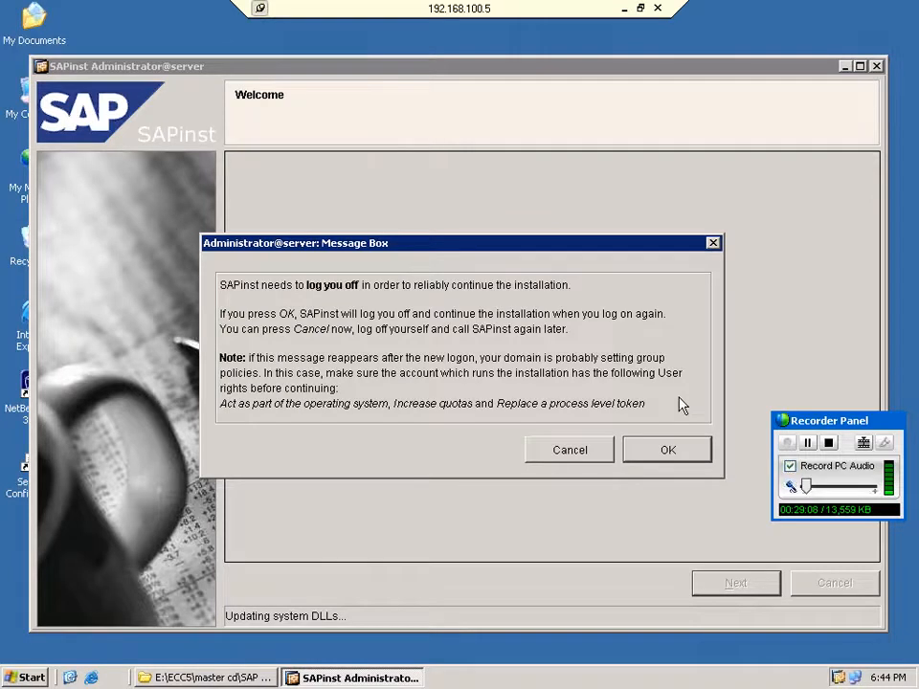
# Confirm SAPinst's log-off, then reconnect with mstsc to 192.168.100.5 and log on as Administrator.
pyautogui.click(676, 457)
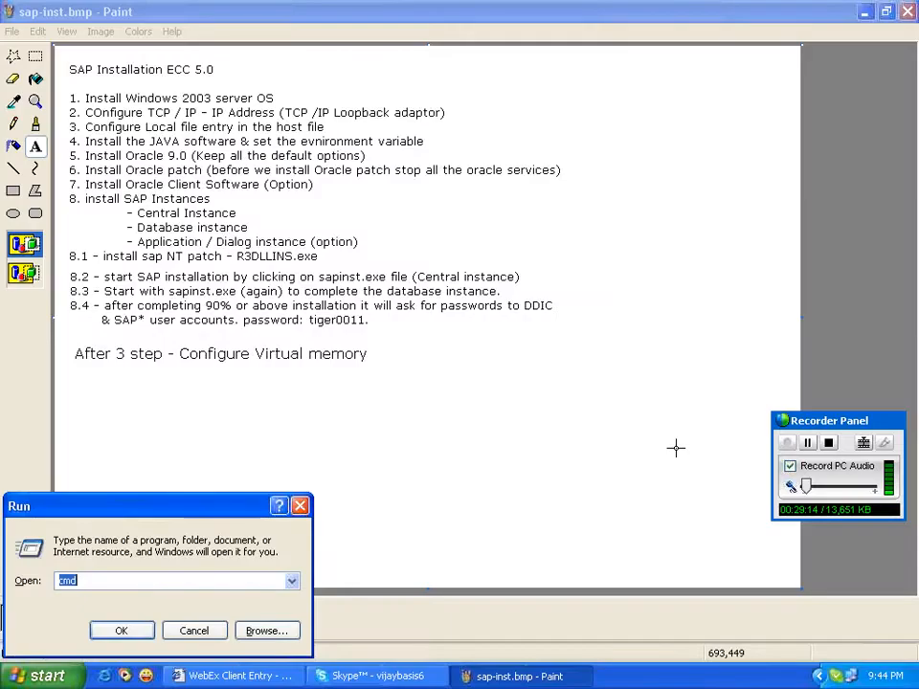
pyautogui.write('ms')
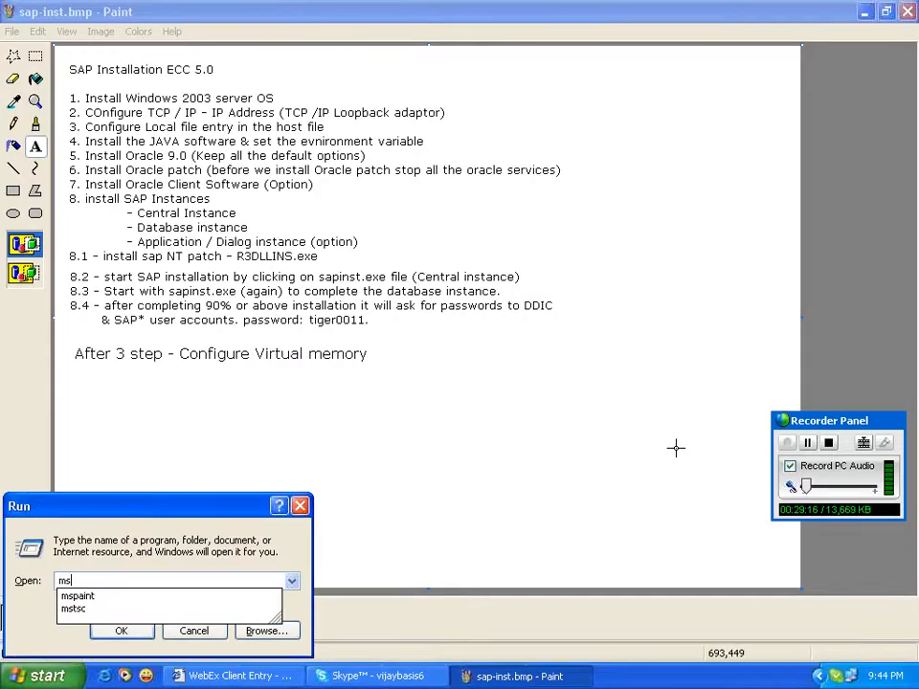
pyautogui.hotkey('ctrl', 'z')
pyautogui.write('mstsc')
pyautogui.press('Return')
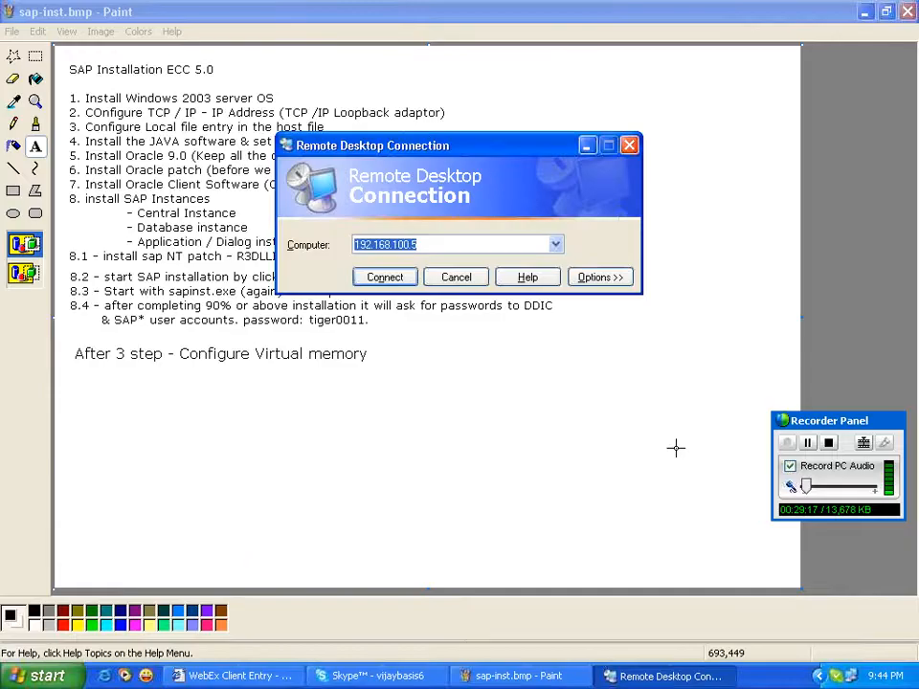
pyautogui.press('Return')
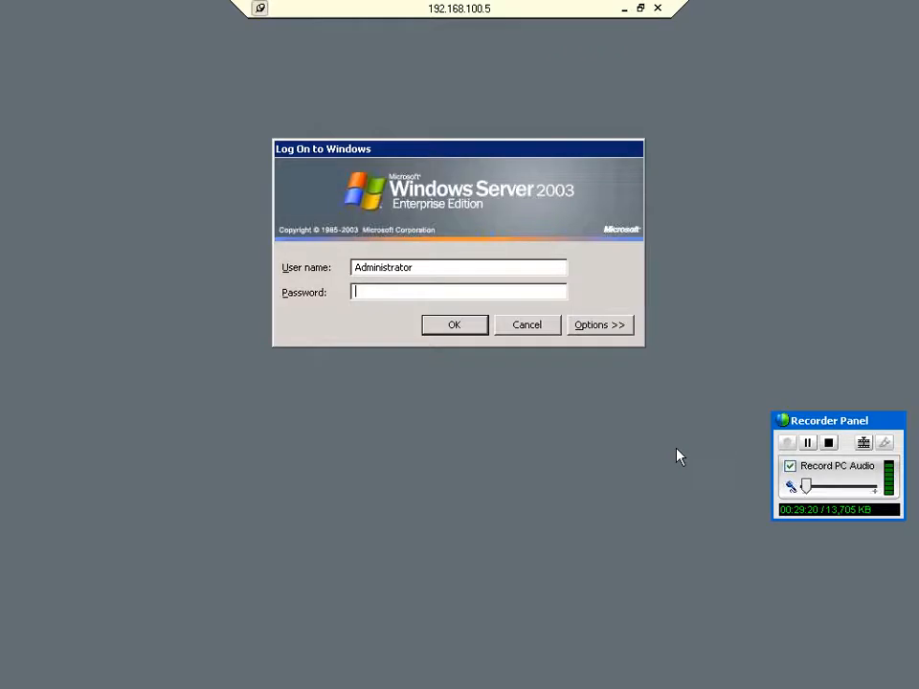
pyautogui.press('Return')
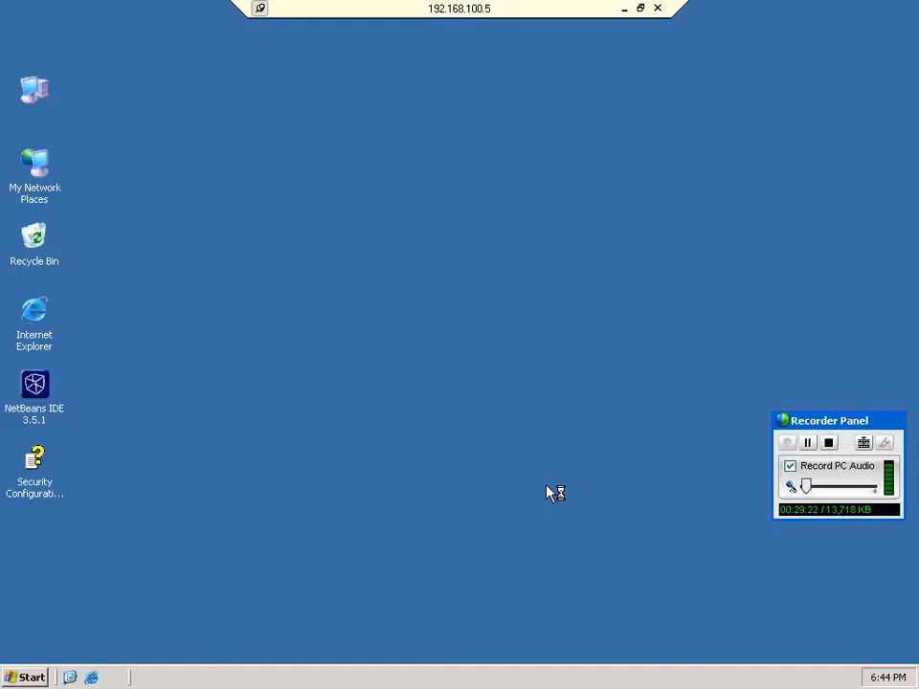
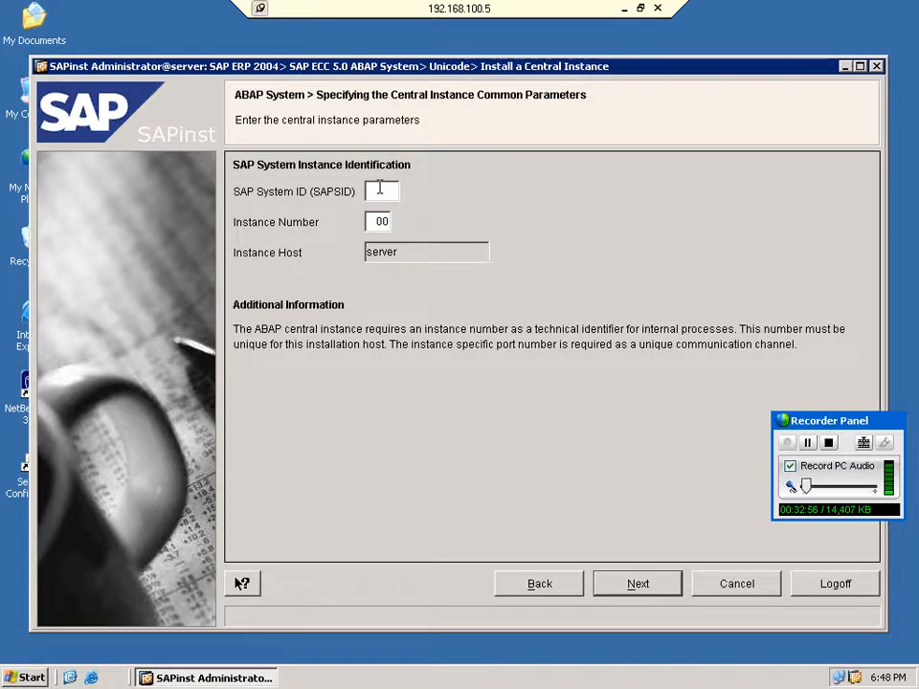
# Enter PRD as the SAP System ID, keeping instance number 00, and submit it.
pyautogui.write('PRD')
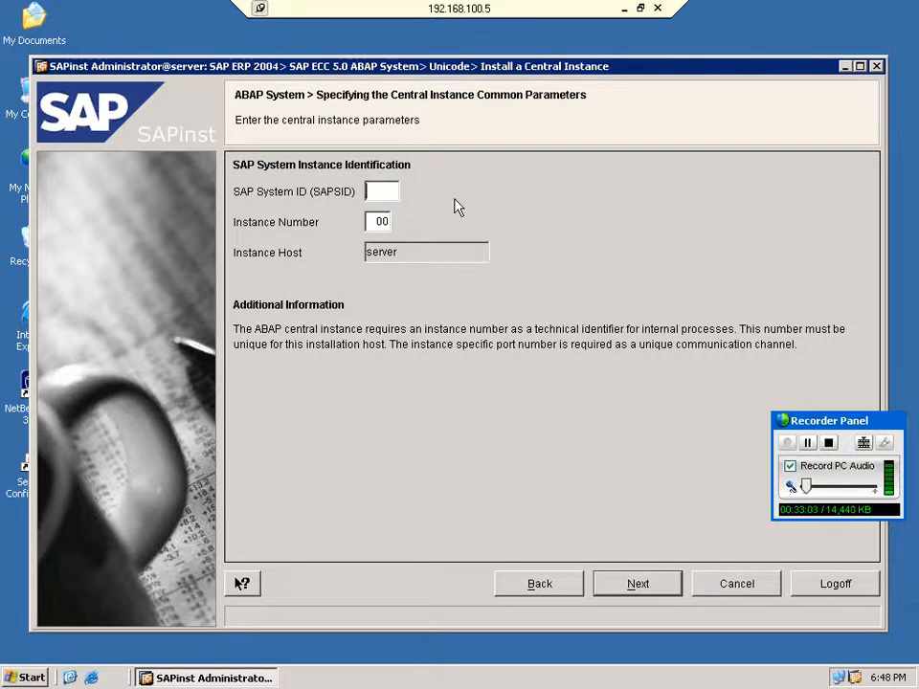
pyautogui.write('PRD')
pyautogui.click(636, 586)
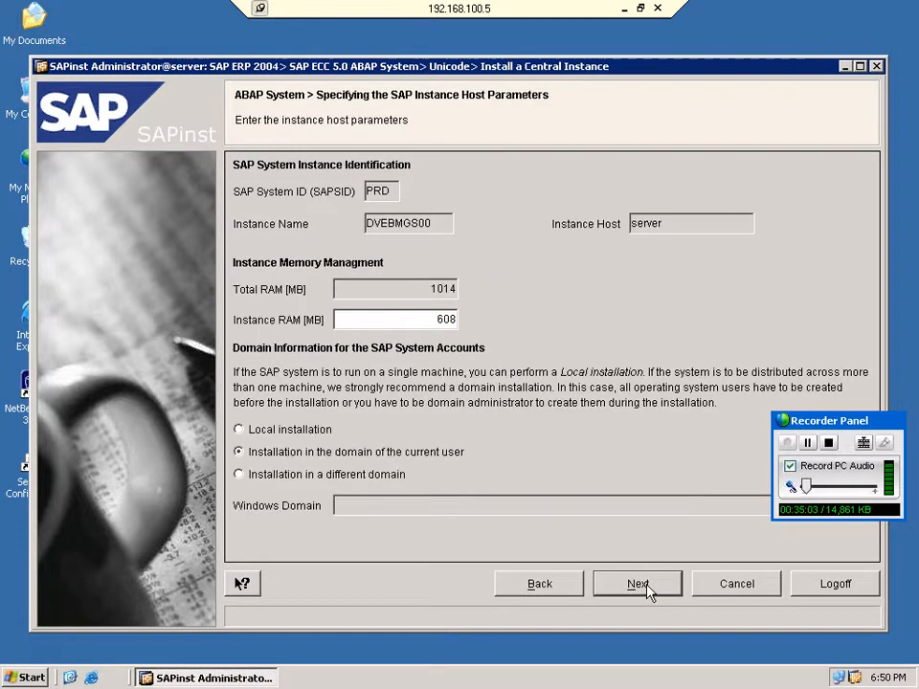
# Accept database ID PRD on host server and continue to the instance host parameters.
pyautogui.click(287, 430)
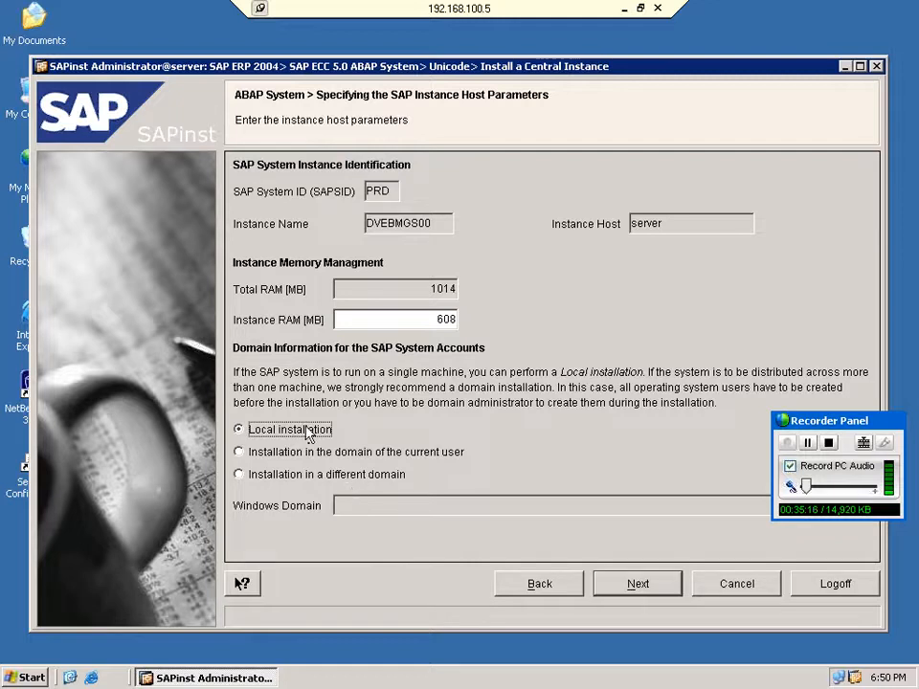
# Keep the local installation and put the instance directories on drive E:.
pyautogui.click(636, 585)
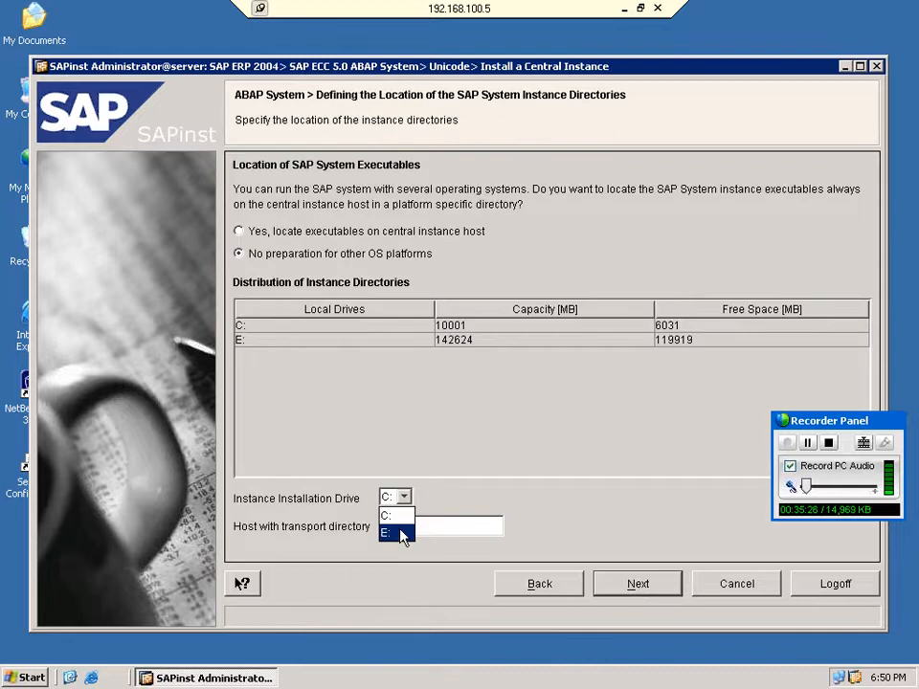
pyautogui.click(400, 534)
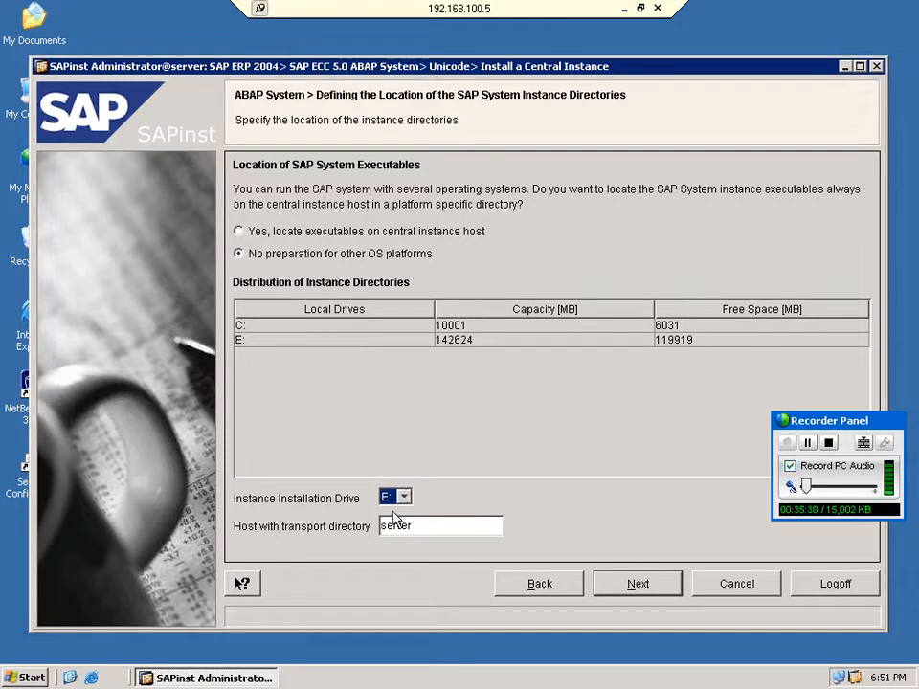
pyautogui.click(638, 583)
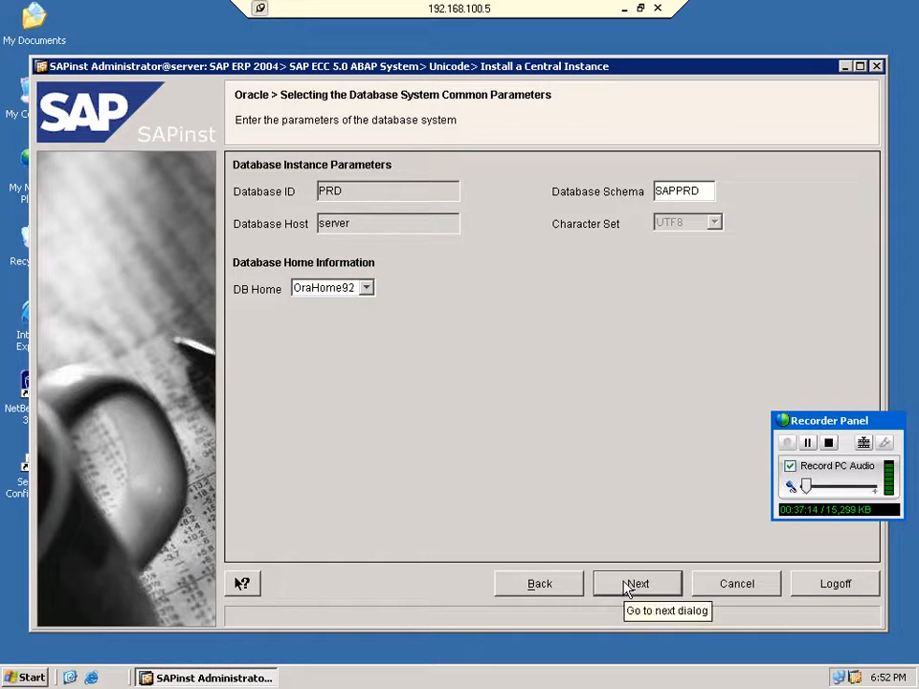
# Accept the Oracle parameters, then enter and confirm the prdadm operating system password.
pyautogui.click(627, 585)
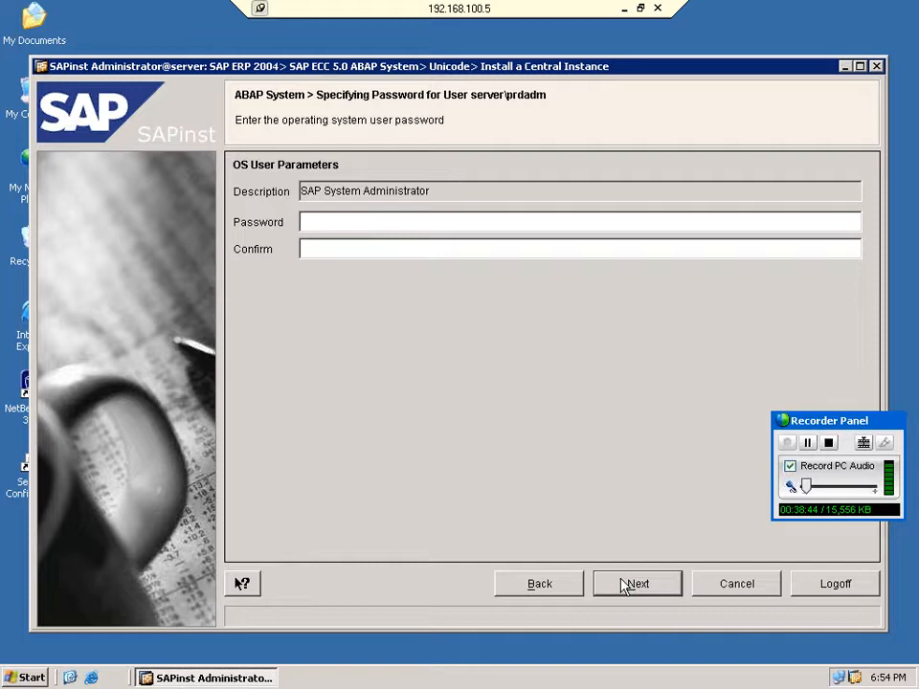
pyautogui.click(339, 224)
pyautogui.write('***')
pyautogui.write('********')
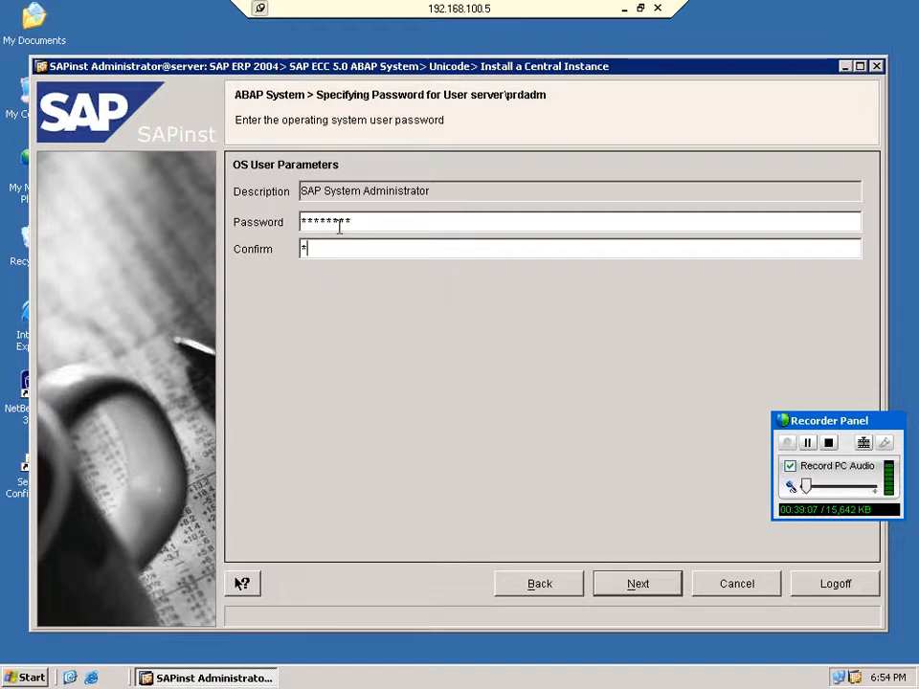
pyautogui.click(638, 583)
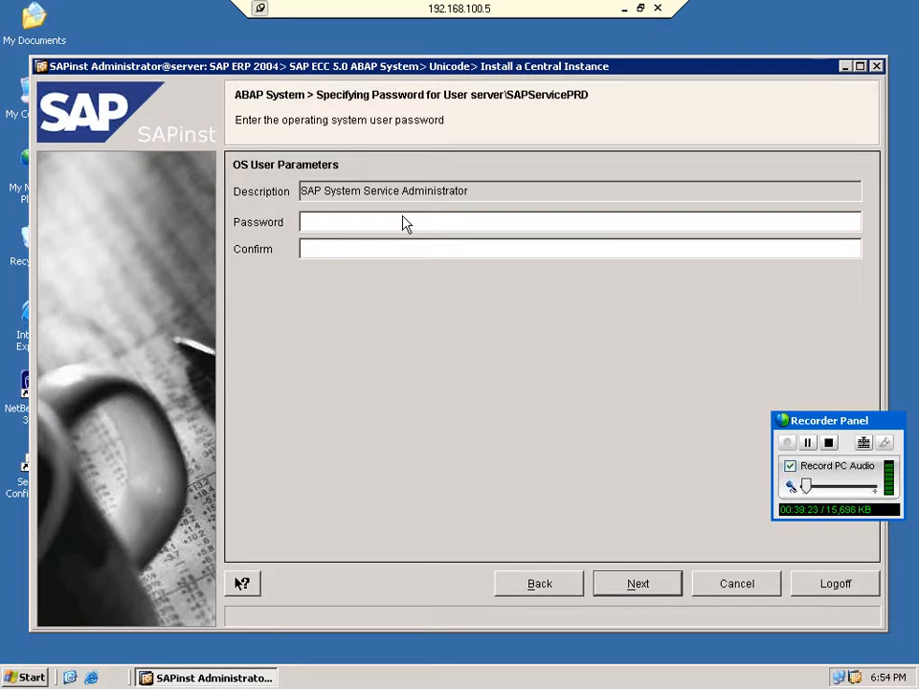
# Enter and confirm the SAPServicePRD password to reach the CD Browser.
pyautogui.click(422, 221)
pyautogui.write('********')
pyautogui.press('Tab')
pyautogui.write('***')
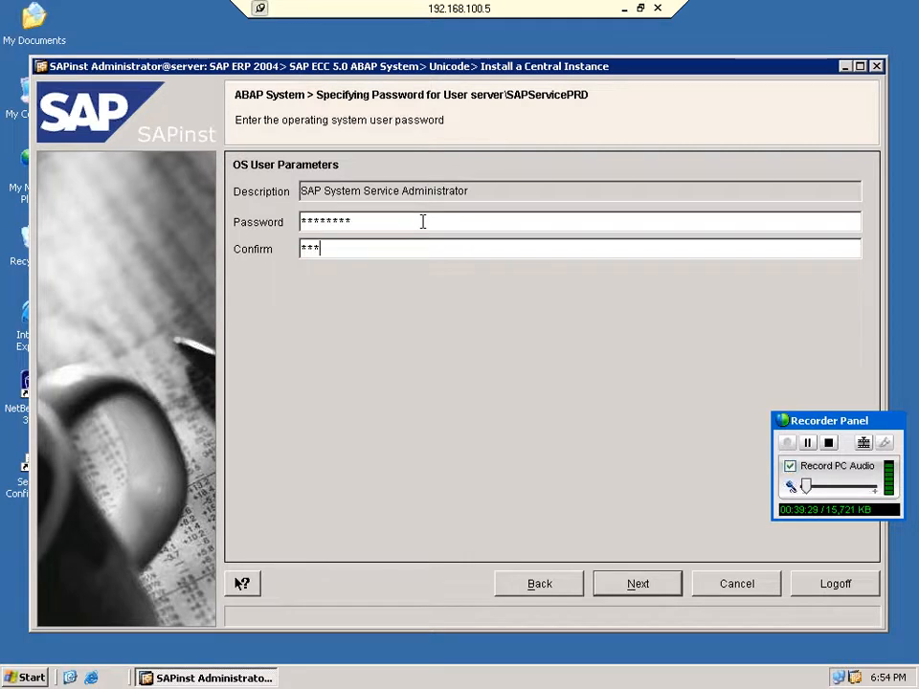
pyautogui.write('*****')
pyautogui.press('Return')
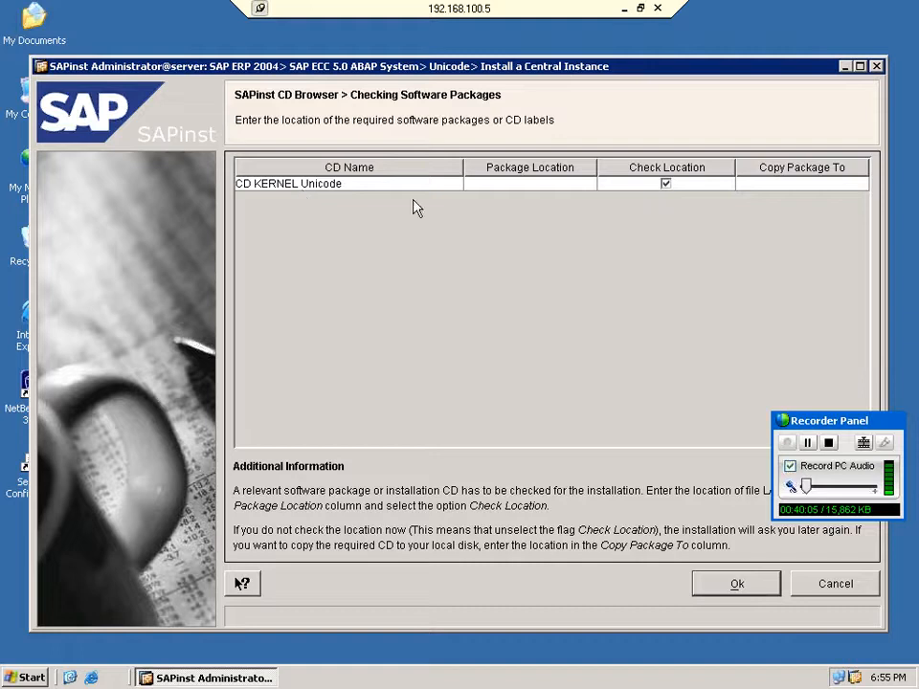
# Browse for the CD KERNEL Unicode package location from its Package Location cell.
pyautogui.click(588, 183)
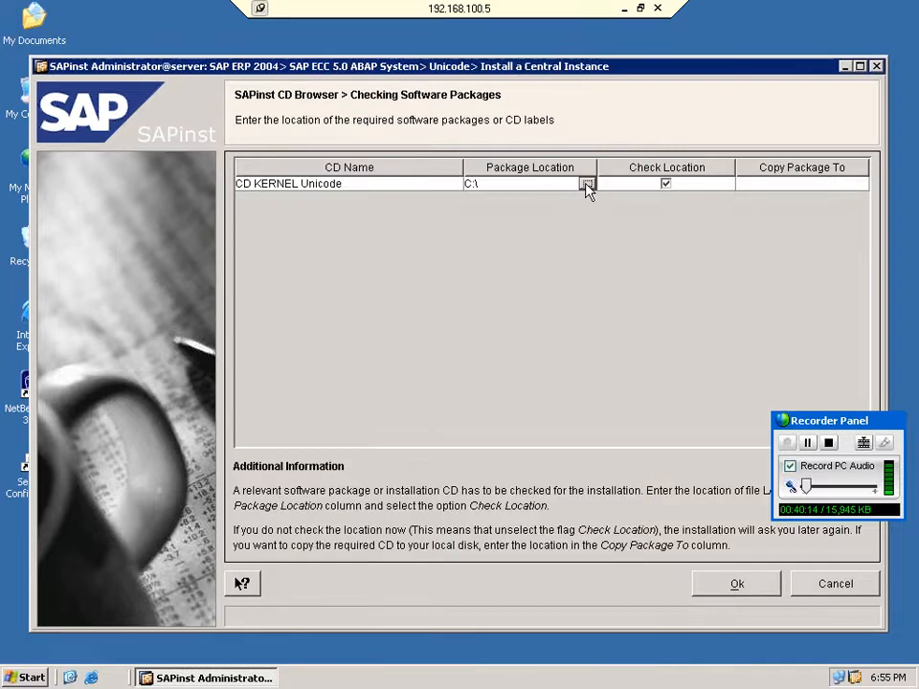
pyautogui.click(587, 185)
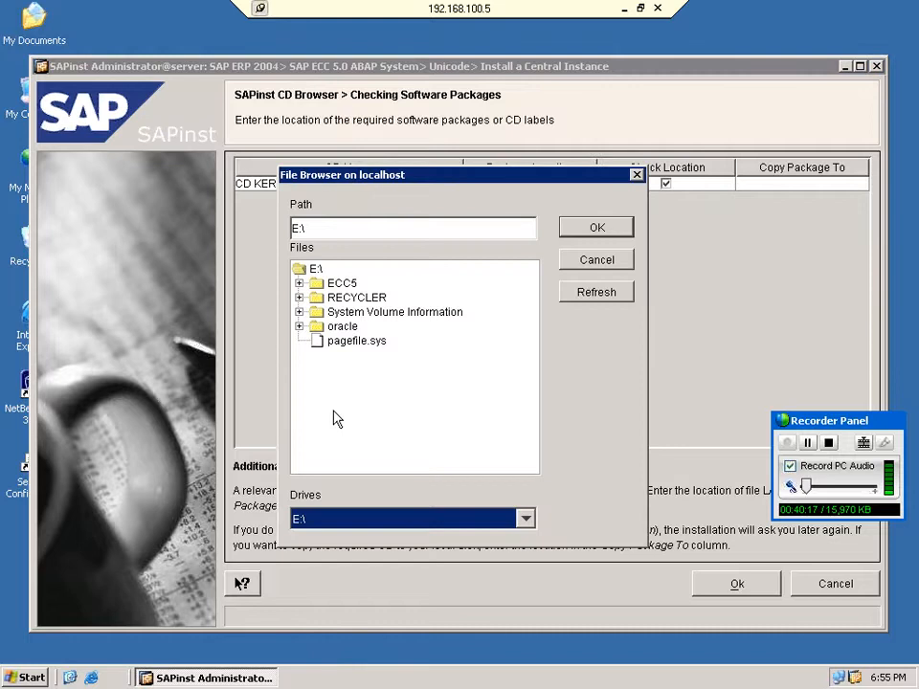
# Select E:\ECC5\kernel\LABEL.ASC as the CD KERNEL Unicode package location.
pyautogui.doubleClick(341, 284)
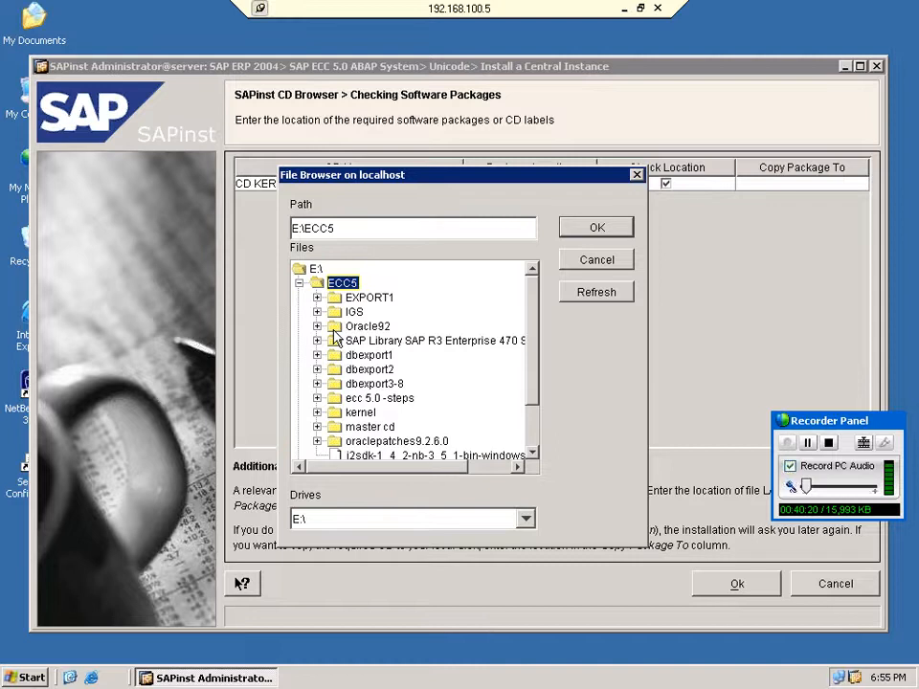
pyautogui.doubleClick(360, 413)
pyautogui.scroll(-3, 385, 407)
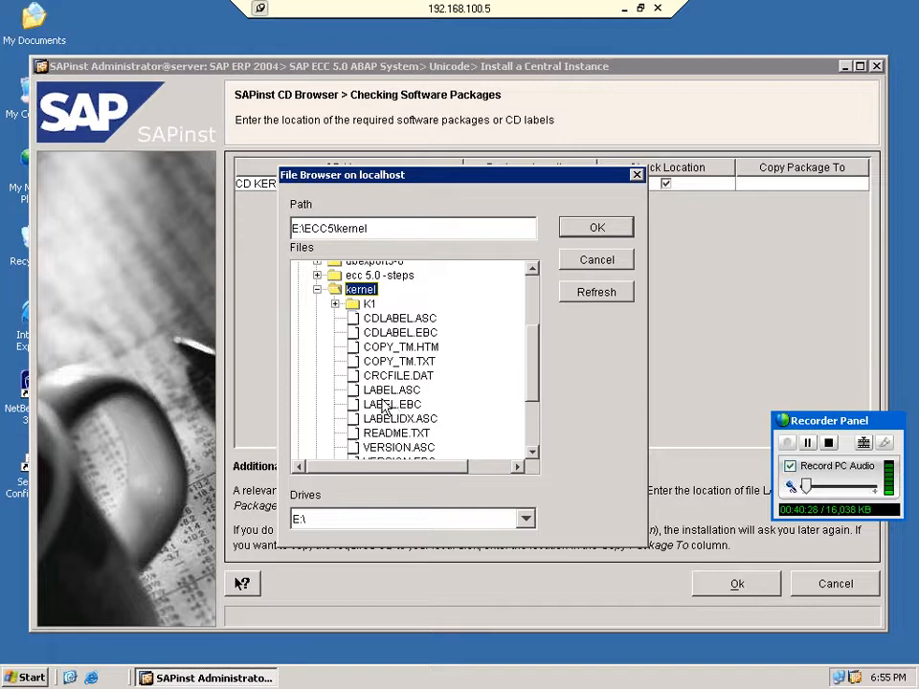
pyautogui.click(392, 390)
pyautogui.moveTo(835, 427); pyautogui.dragTo(850, 321)
pyautogui.click(596, 226)
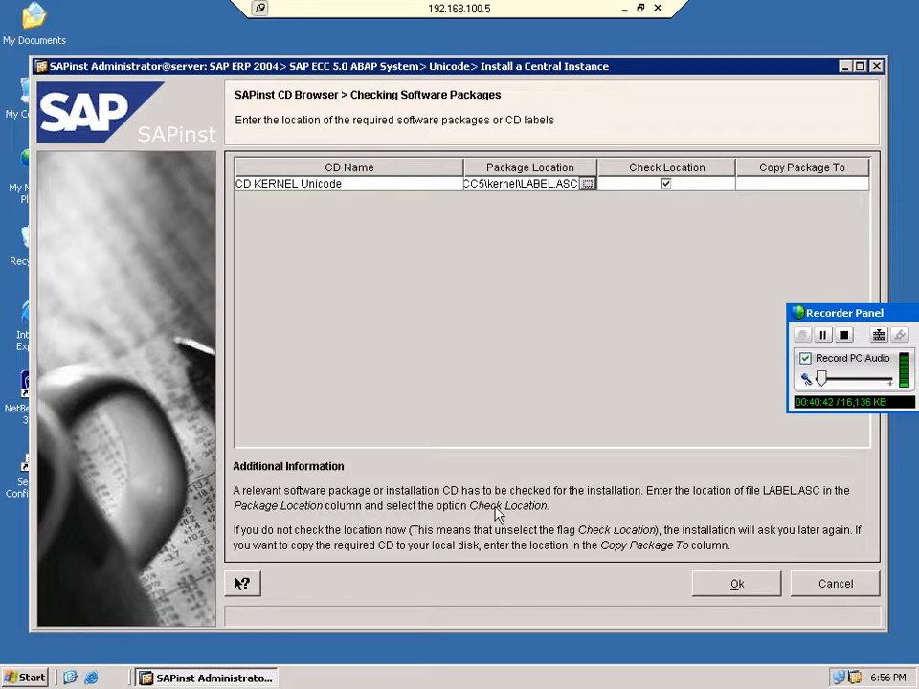
# Submit the kernel location, dismiss the wrong CD label error, and cancel the installation.
pyautogui.click(586, 183)
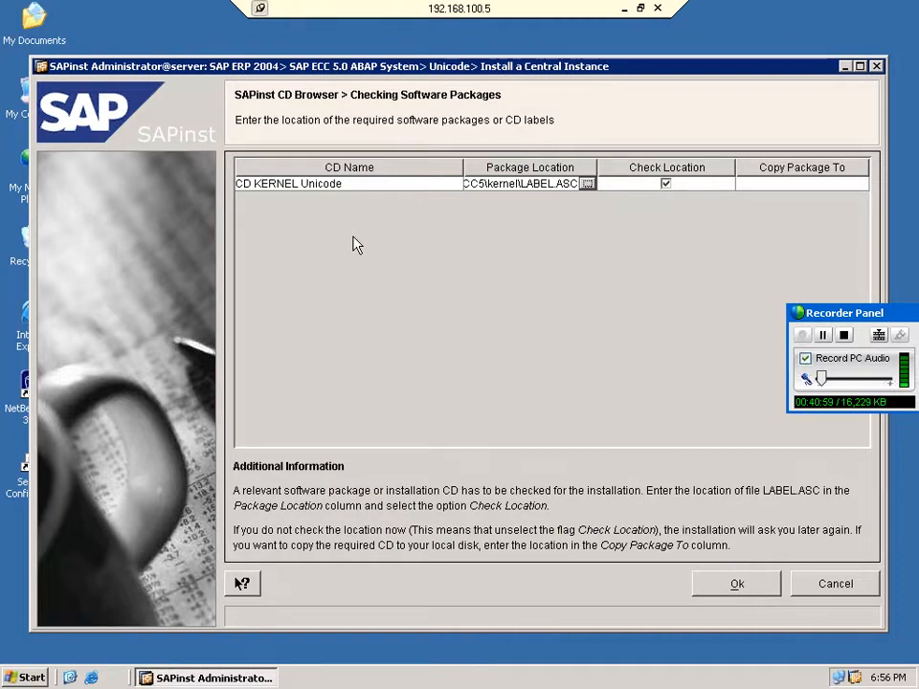
pyautogui.click(733, 583)
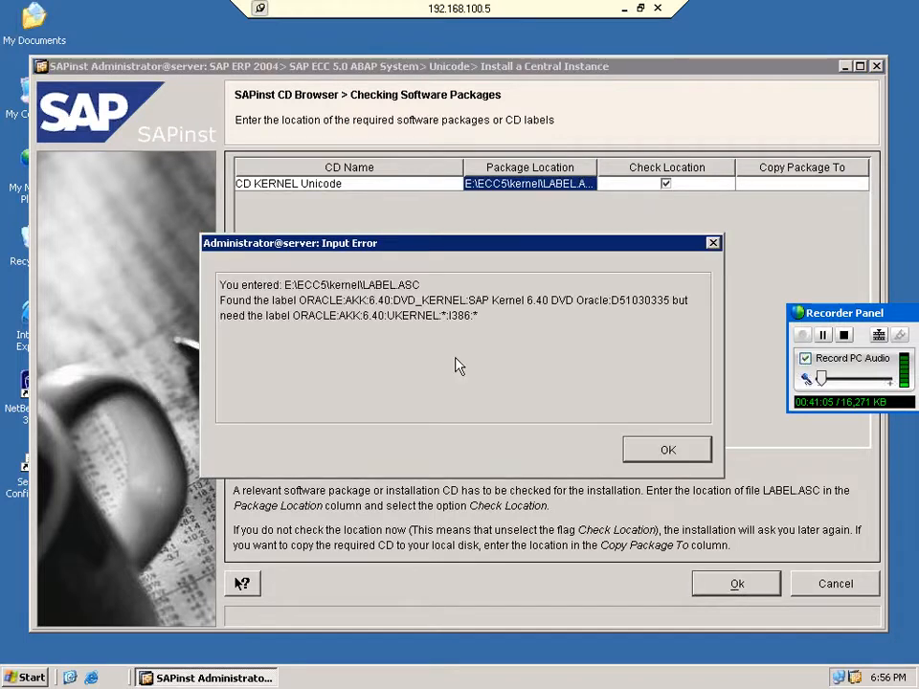
pyautogui.click(664, 452)
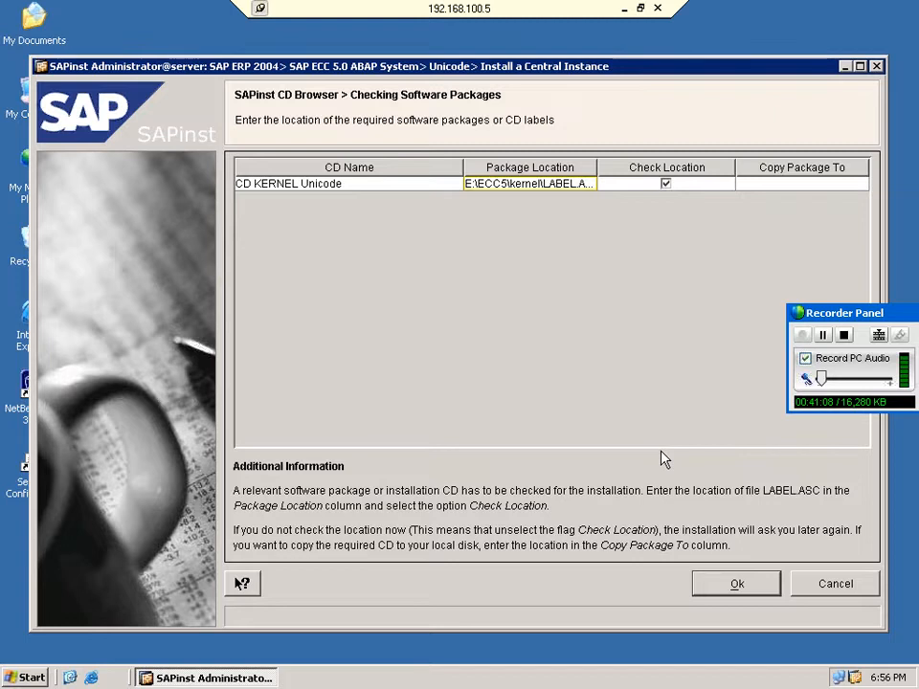
pyautogui.click(835, 584)
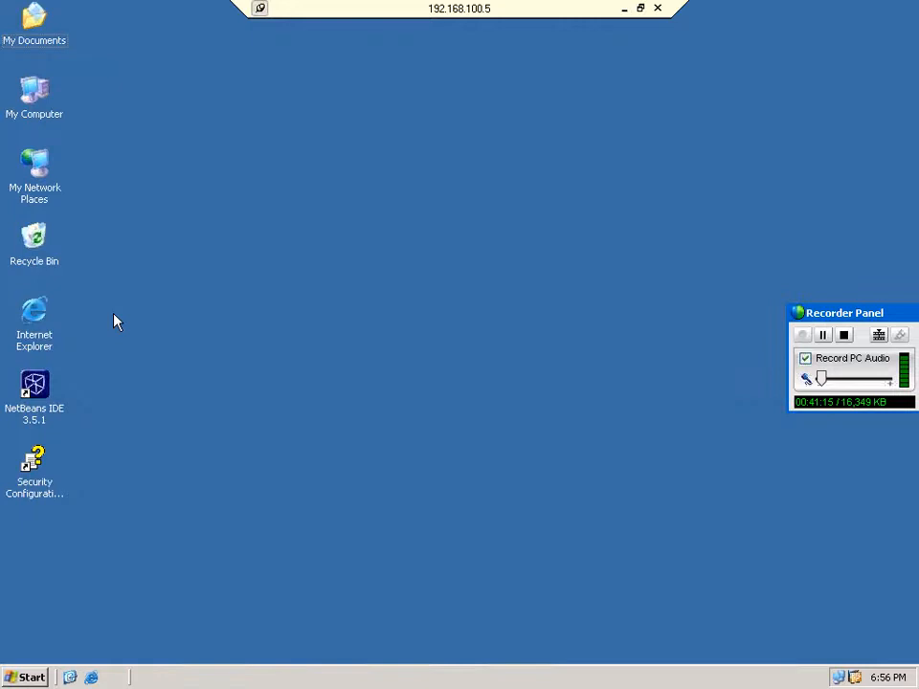
# Browse to the master CD's SAPINST\NT\I386 folder and relaunch sapinst.exe.
pyautogui.click(39, 115)
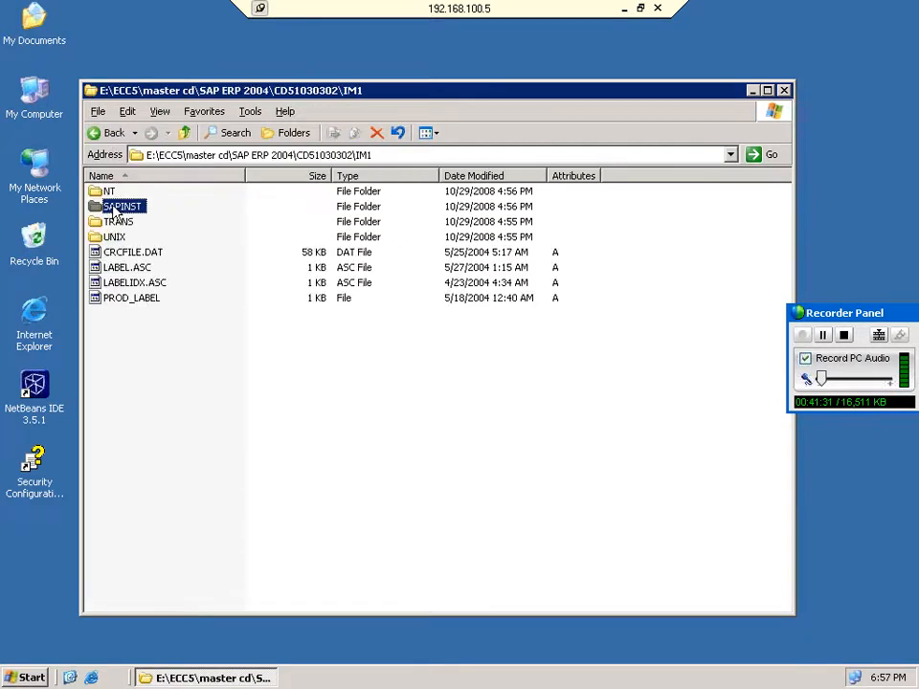
pyautogui.doubleClick(121, 207)
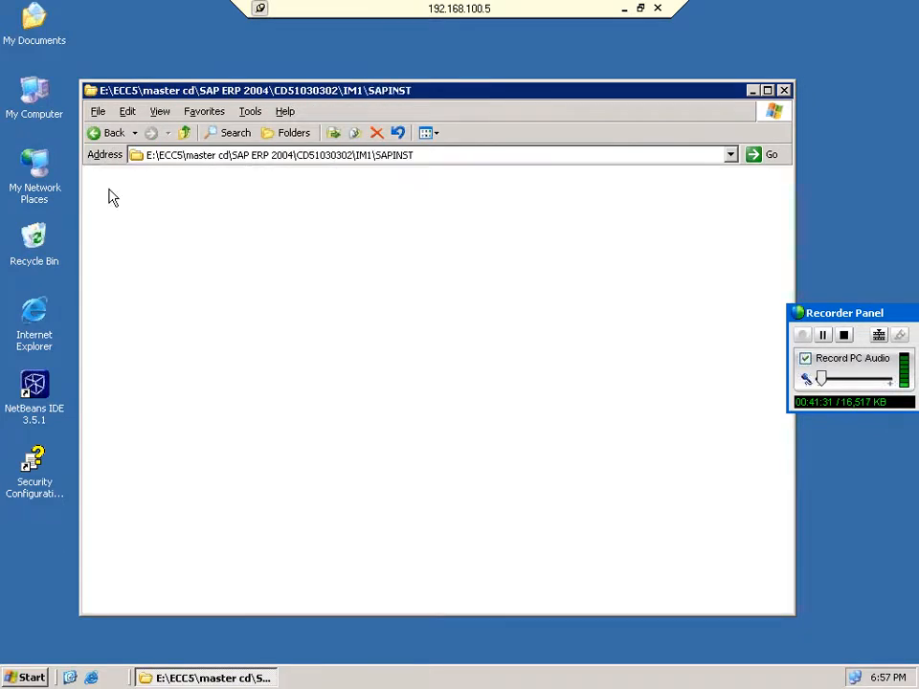
pyautogui.press('BackSpace')
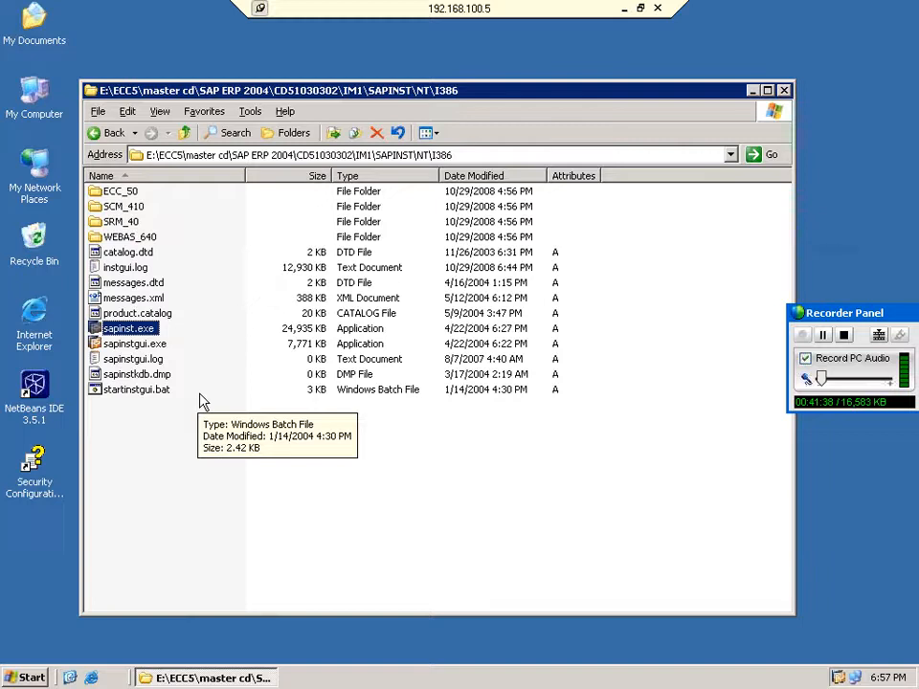
pyautogui.press('Return')
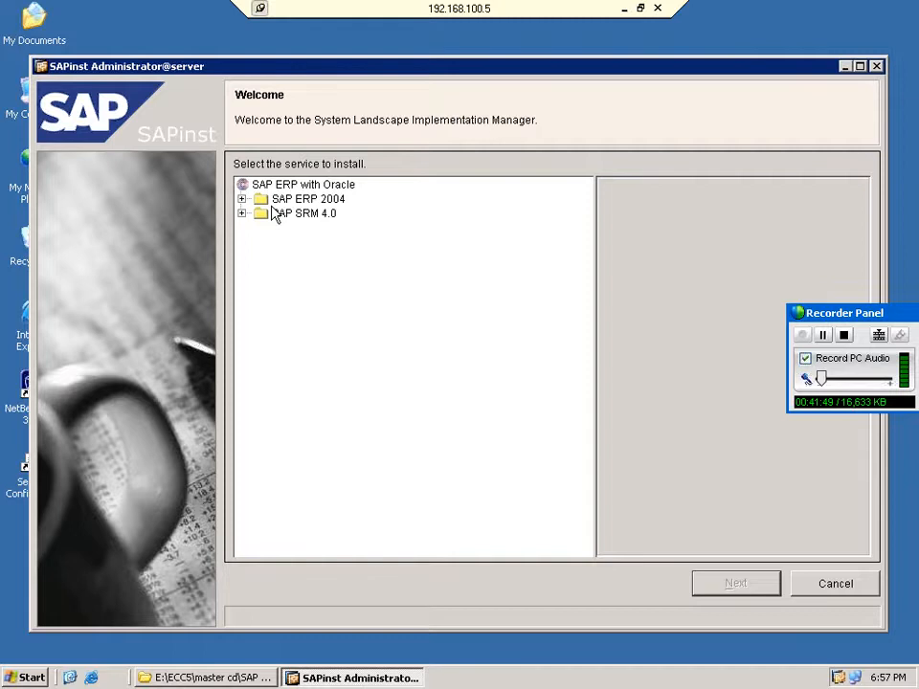
# Choose the ECC 5.0 non-Unicode central instance, enter SAPSID PRD, and accept database ID PRD.
pyautogui.doubleClick(325, 242)
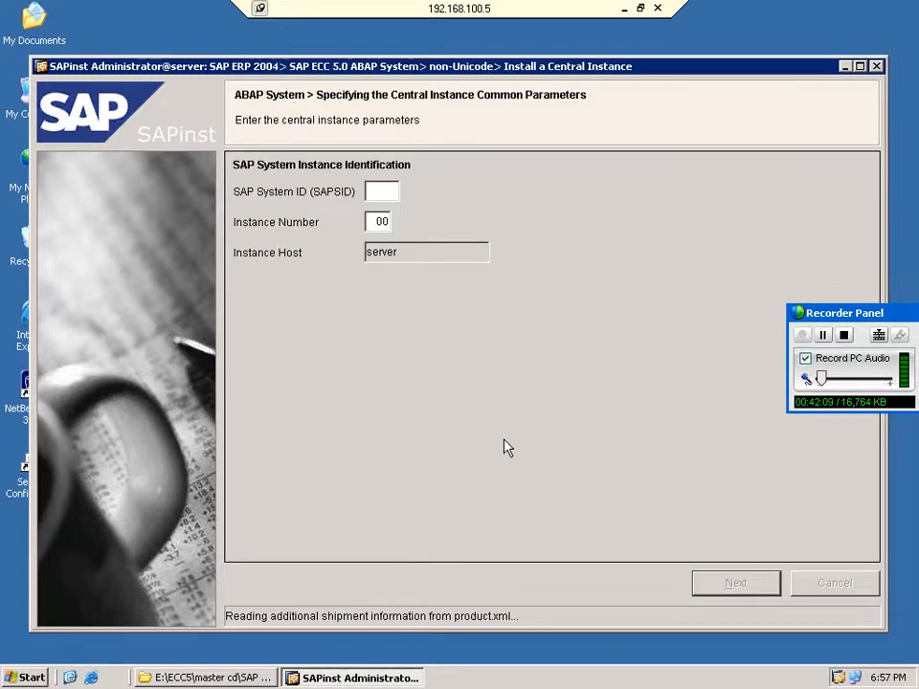
pyautogui.click(384, 193)
pyautogui.write('P')
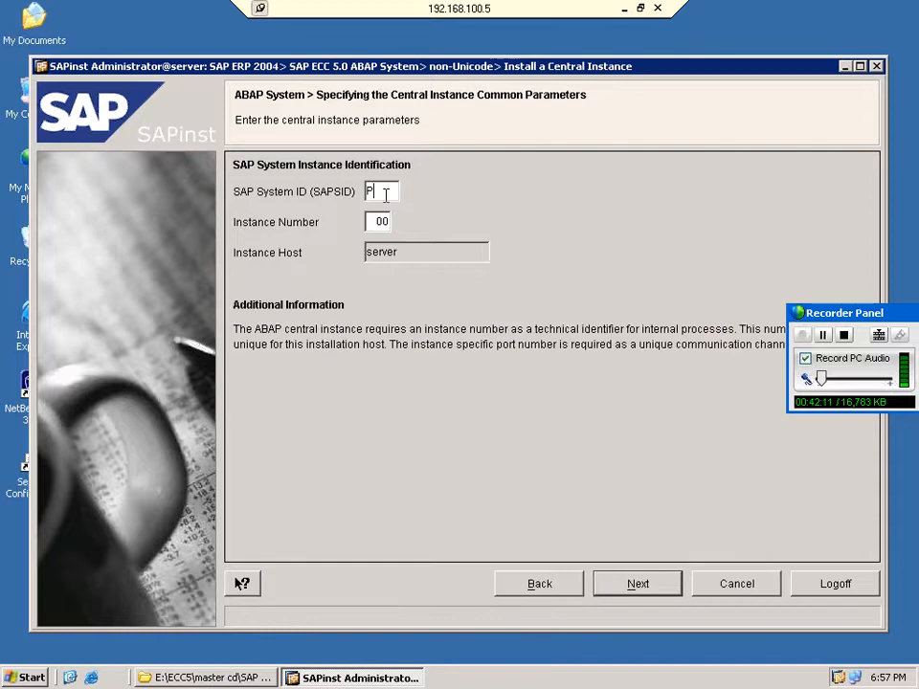
pyautogui.write('RD')
pyautogui.click(638, 583)
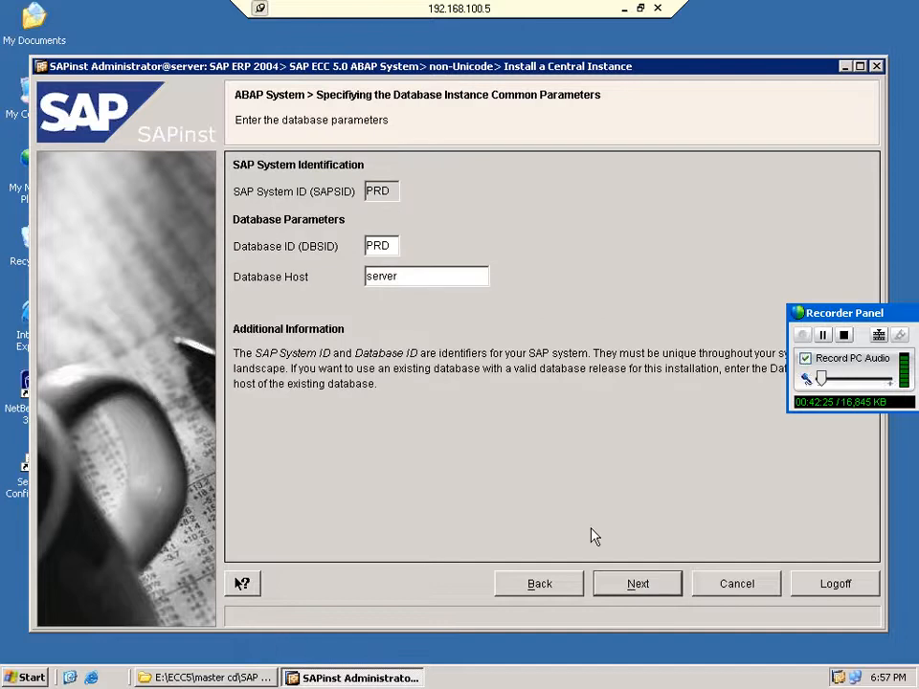
pyautogui.click(661, 585)
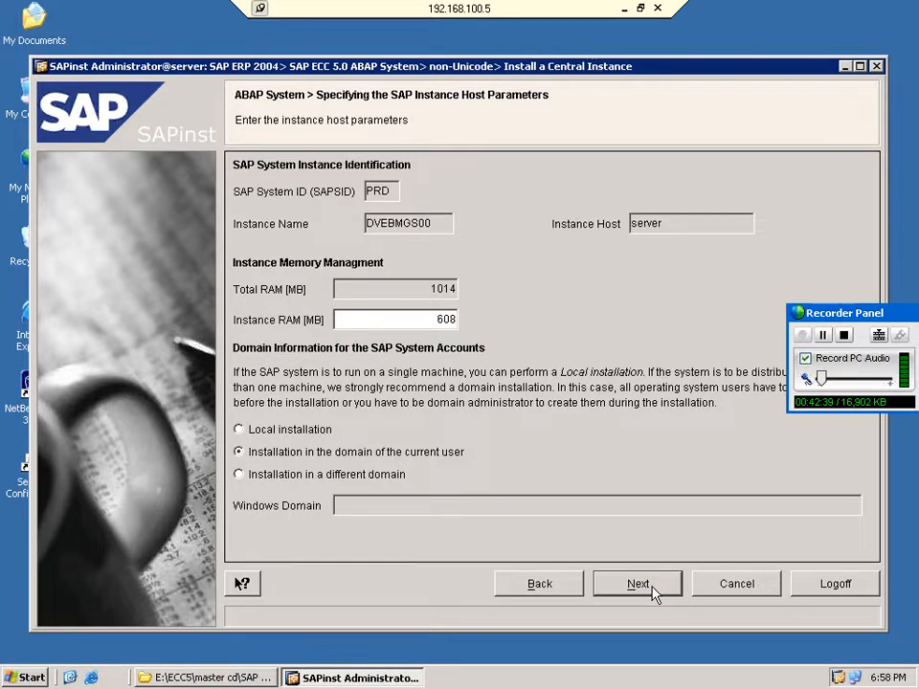
# Choose a local installation, put the instance directories on drive E:, and accept the Oracle parameters.
pyautogui.click(239, 429)
pyautogui.click(639, 579)
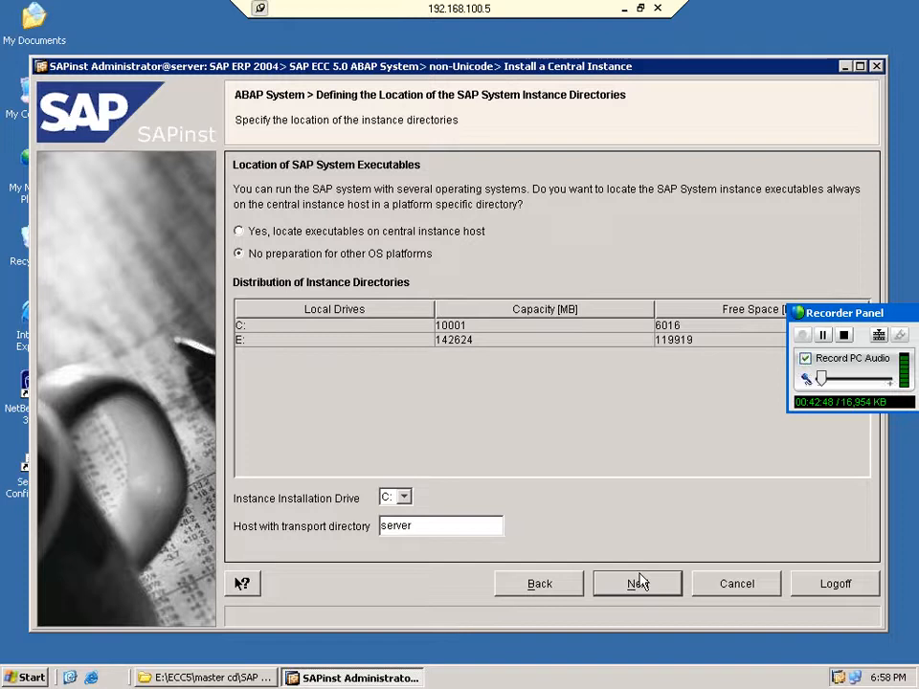
pyautogui.click(638, 584)
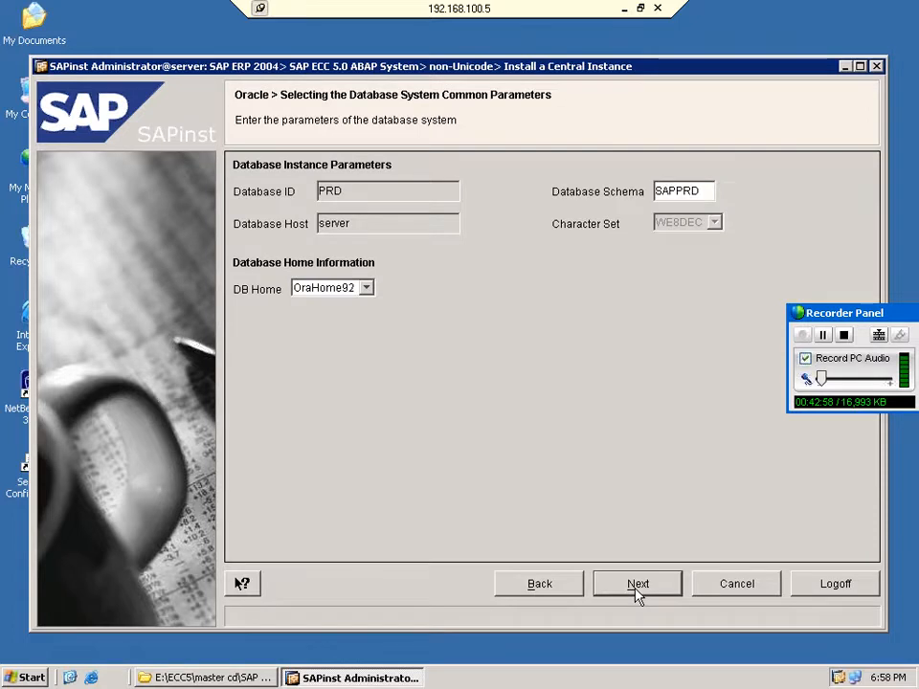
pyautogui.click(637, 593)
# Confirm the database parameters, then enter and confirm the SAP system administrator's password.
pyautogui.click(638, 584)
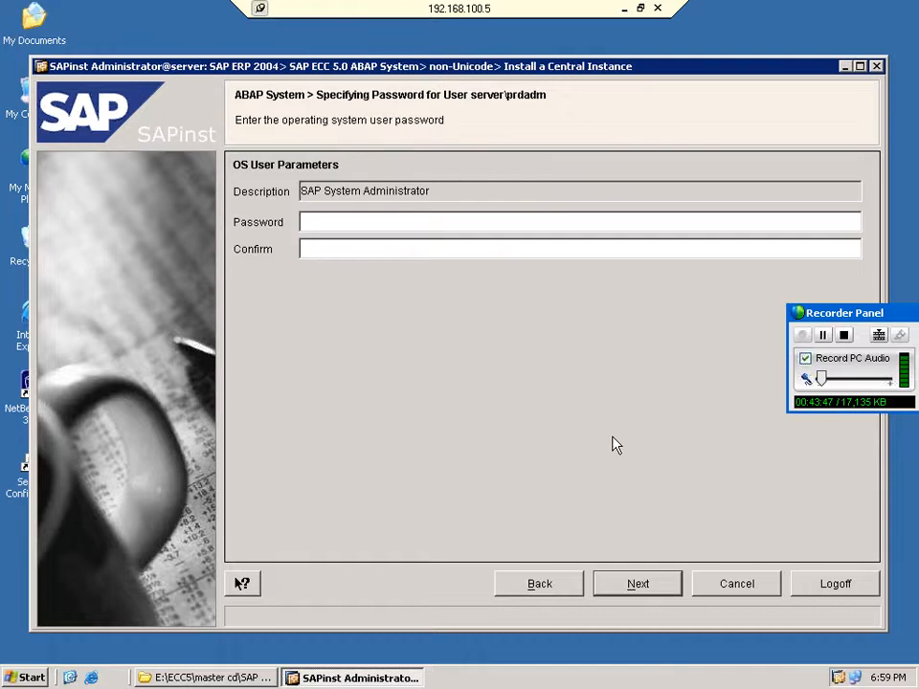
pyautogui.click(380, 221)
pyautogui.write('********')
pyautogui.press('Tab')
pyautogui.write('**')
pyautogui.write('******')
pyautogui.press('Return')
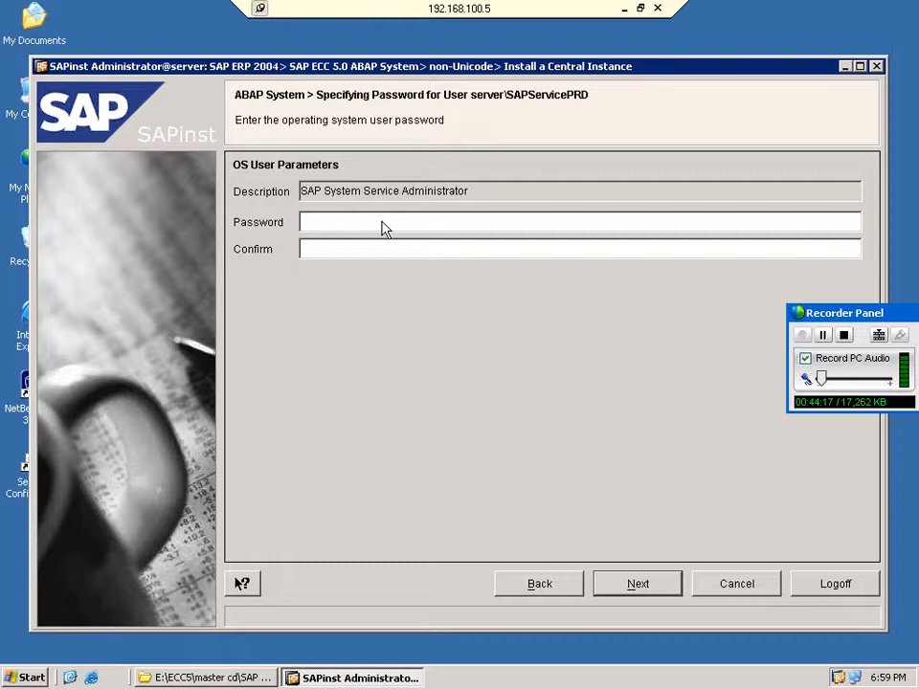
# Enter the service administrator's password in Password and Confirm and submit it.
pyautogui.click(381, 224)
pyautogui.write('*******')
pyautogui.write('*')
pyautogui.press('Tab')
pyautogui.write('*******')
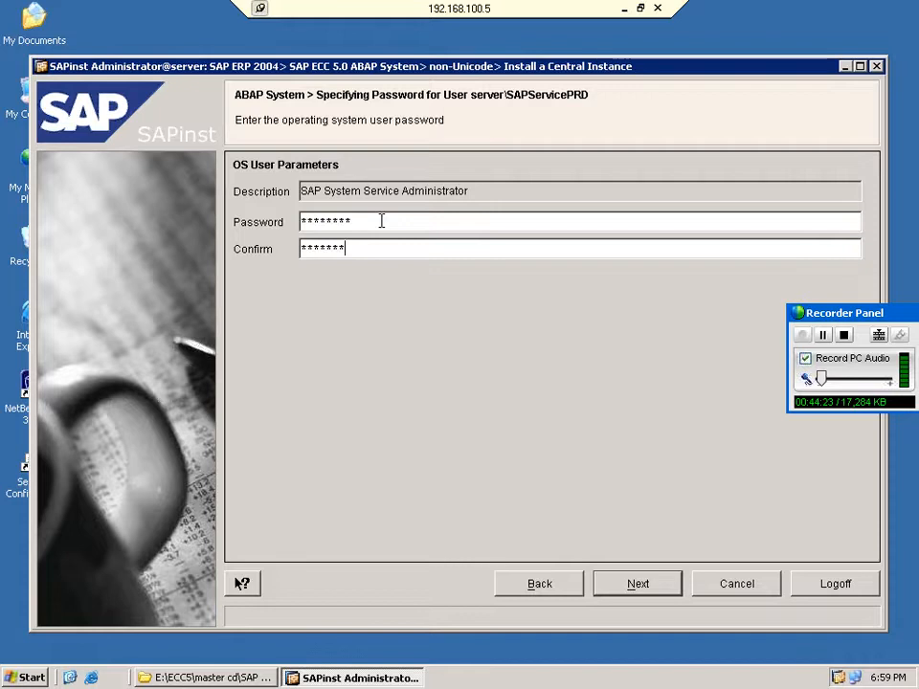
pyautogui.write('*')
pyautogui.press('Return')
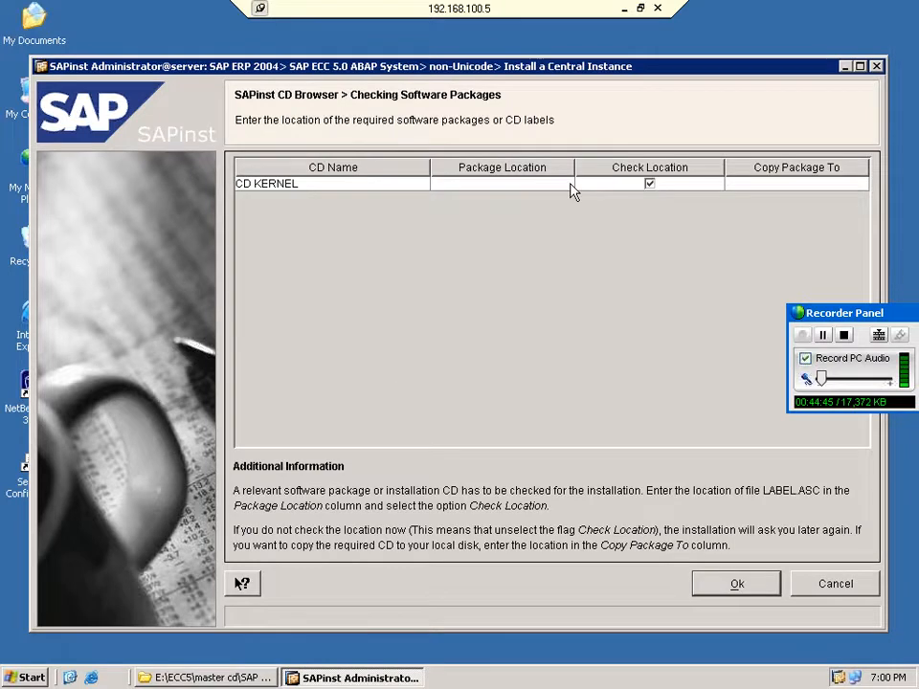
# Set the CD KERNEL package location to E:\ECC5\kernel\LABEL.ASC.
pyautogui.click(569, 191)
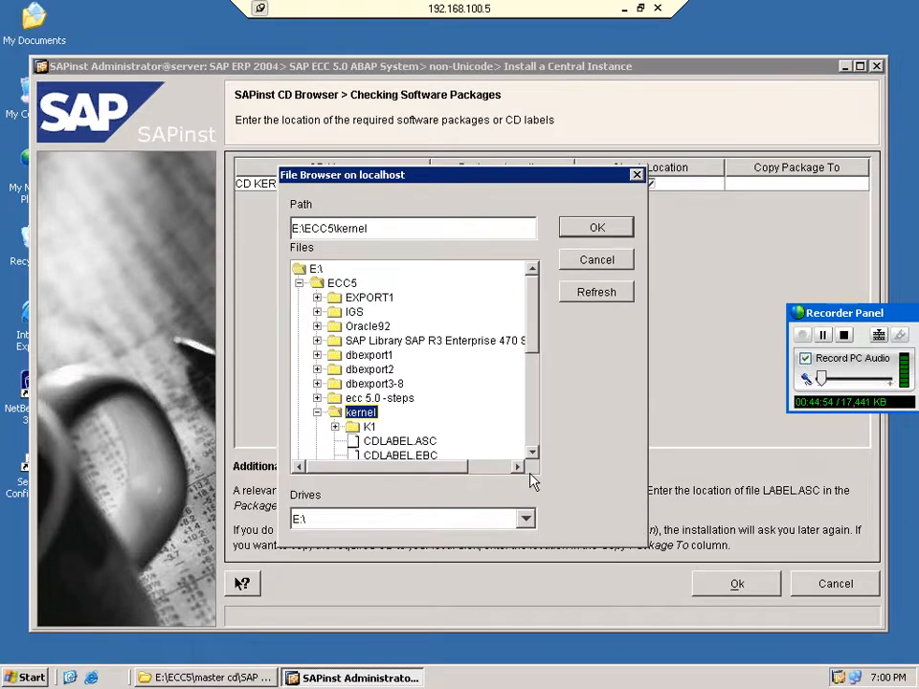
pyautogui.click(533, 453)
pyautogui.click(736, 583)
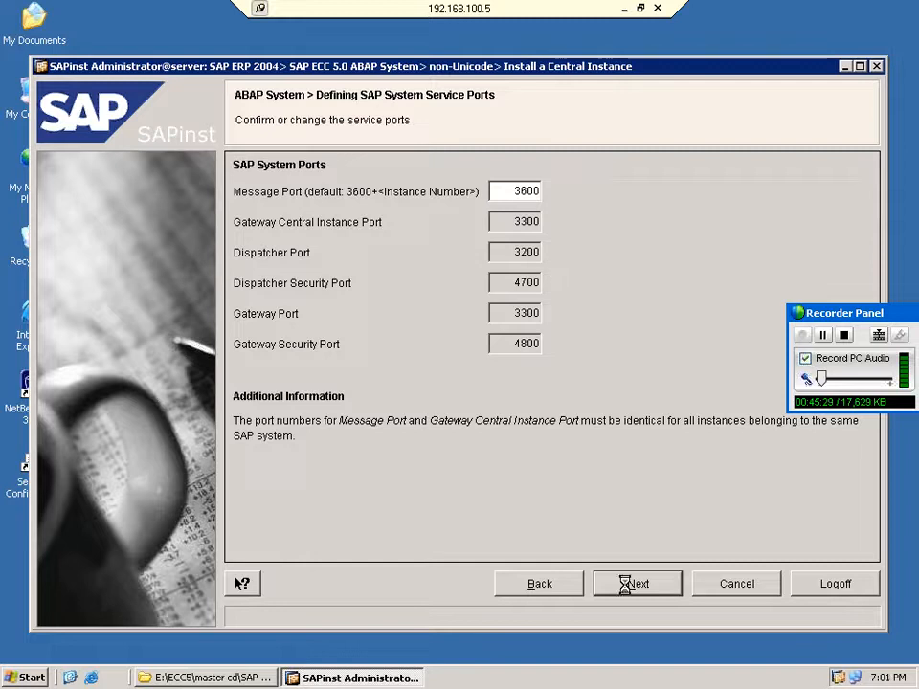
# Accept the default service ports, message port 3600 and dispatcher port 3200.
pyautogui.click(620, 583)
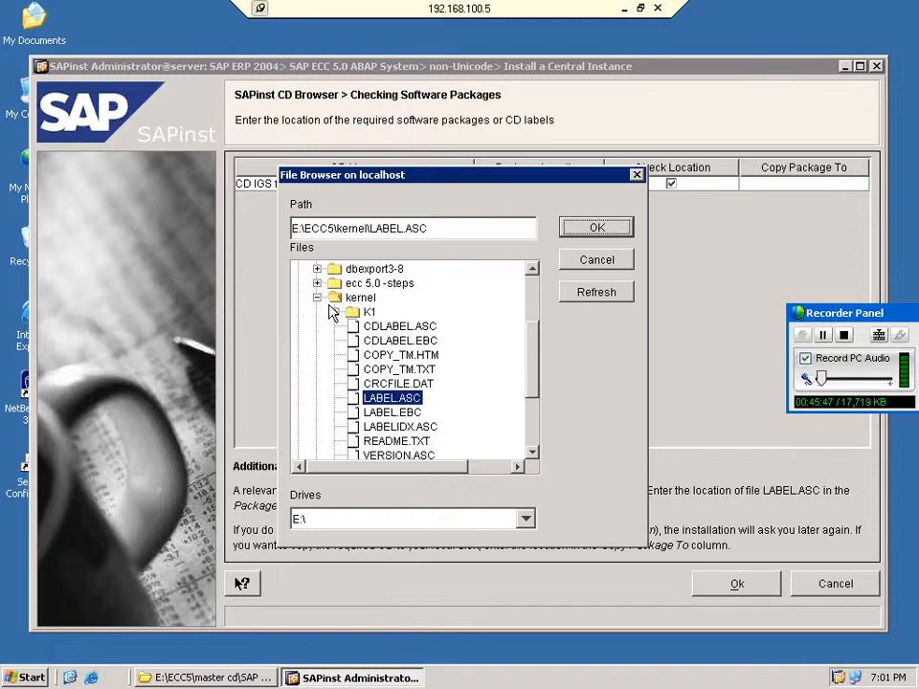
# Point the CD IGS package location to E:\ECC5\IGS\IGS\IGS_SOFT and accept the locations.
pyautogui.click(316, 298)
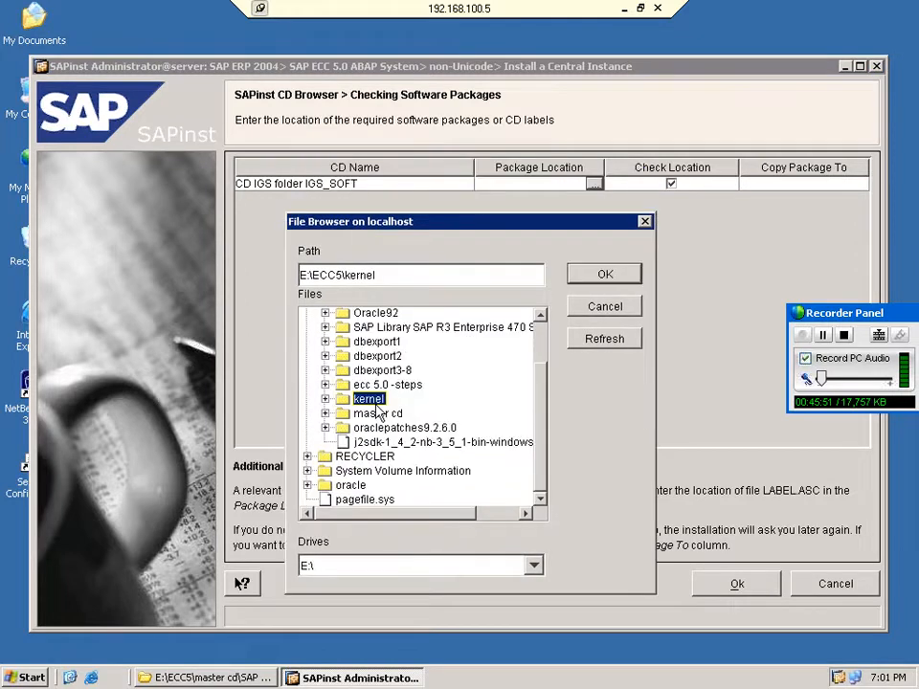
pyautogui.scroll(1, 383, 368)
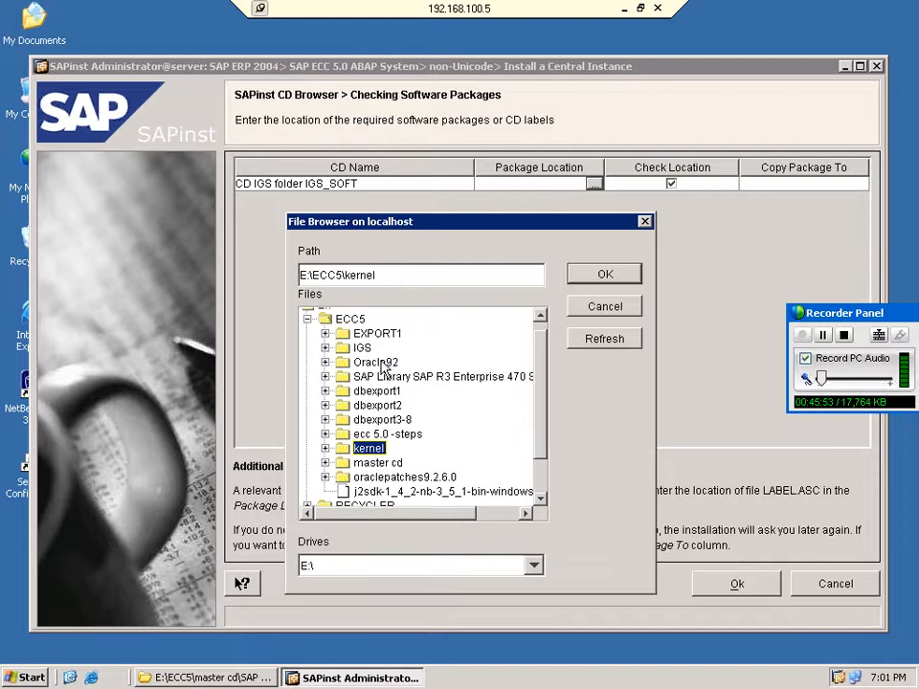
pyautogui.doubleClick(362, 348)
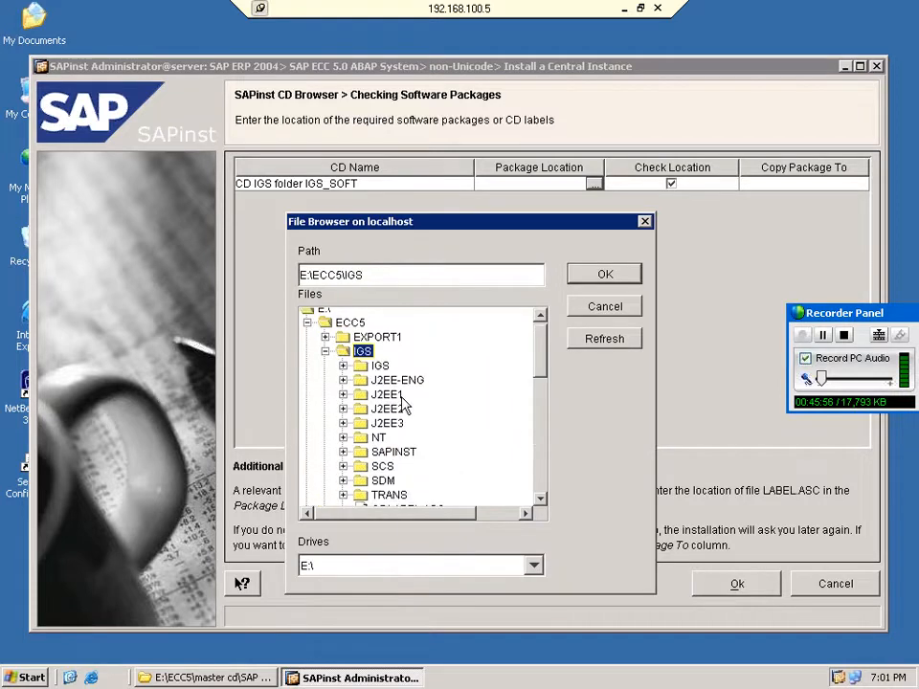
pyautogui.click(538, 499)
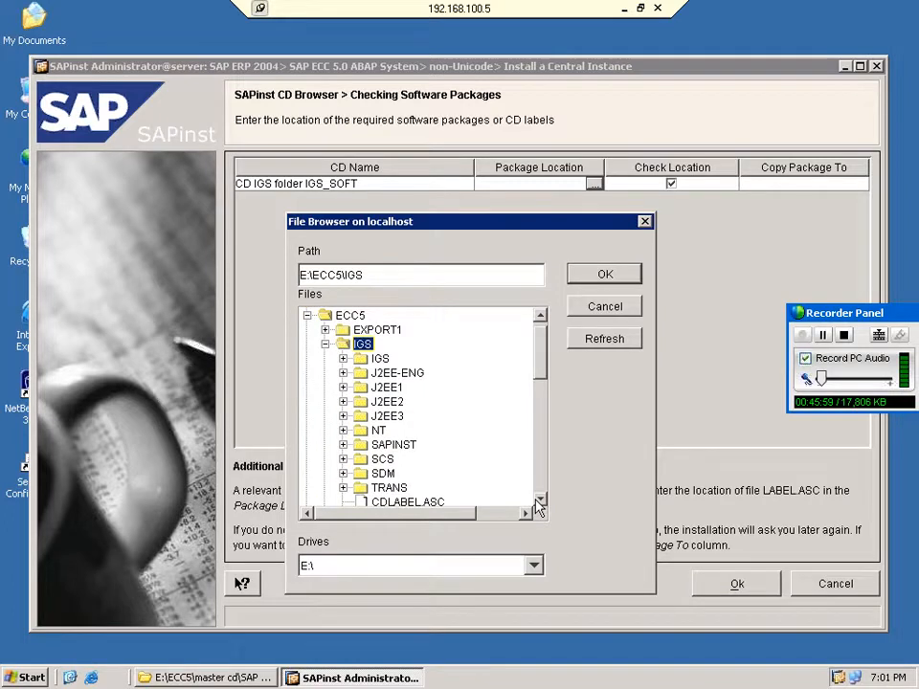
pyautogui.doubleClick(380, 358)
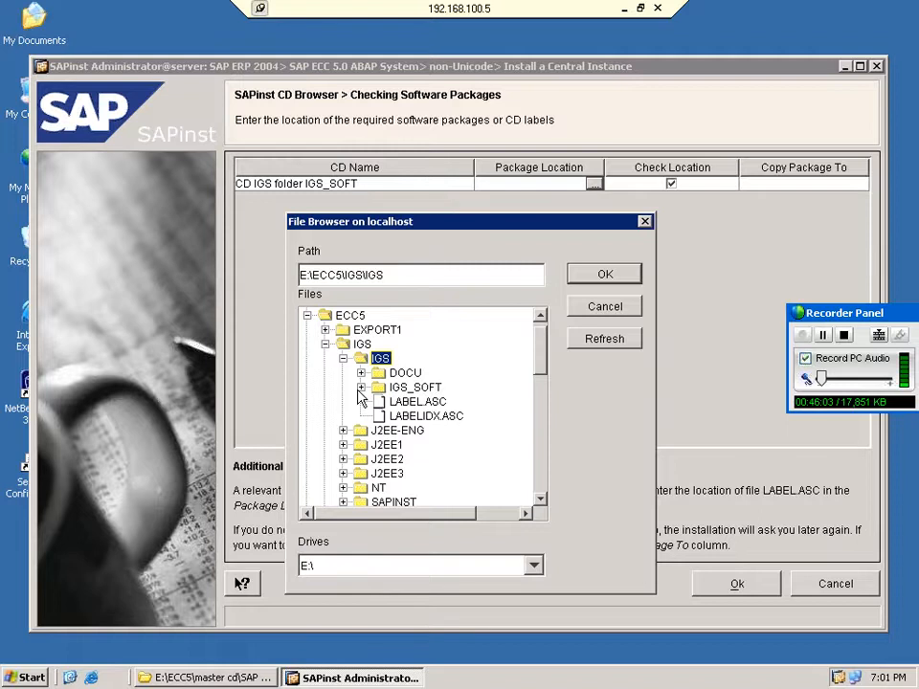
pyautogui.doubleClick(414, 386)
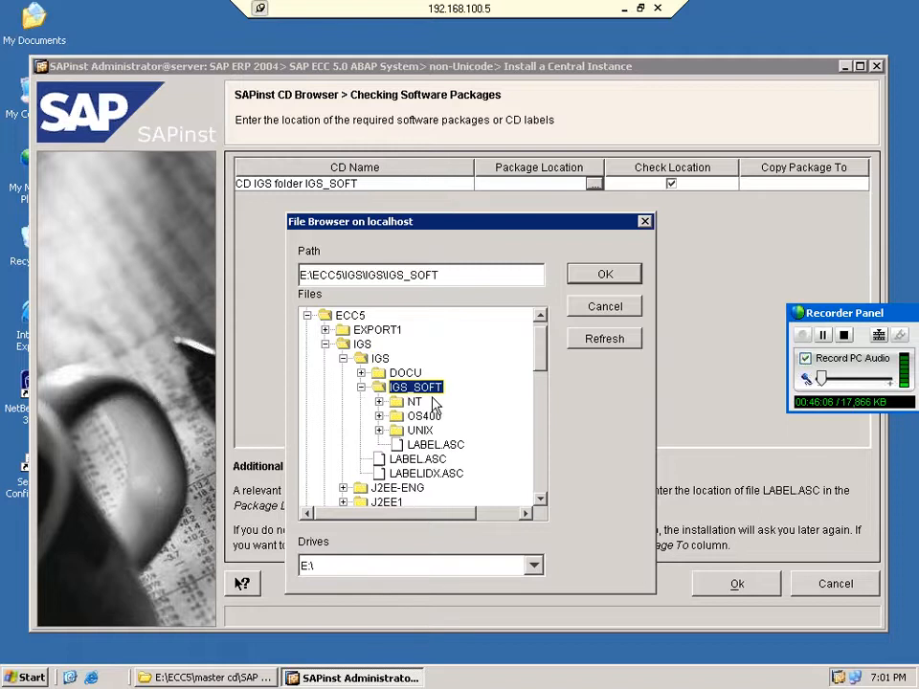
pyautogui.click(604, 275)
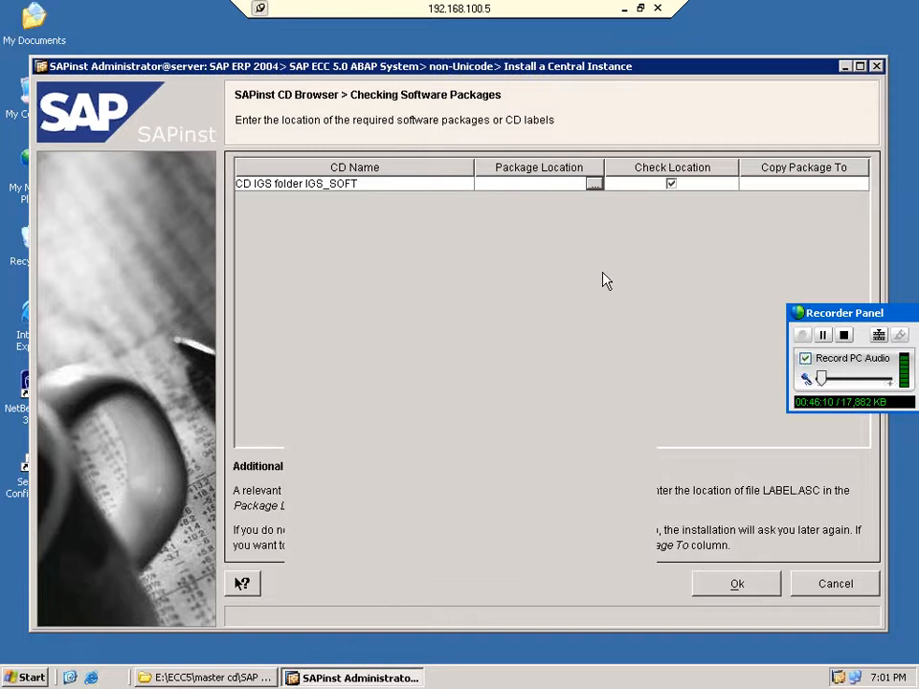
pyautogui.click(727, 585)
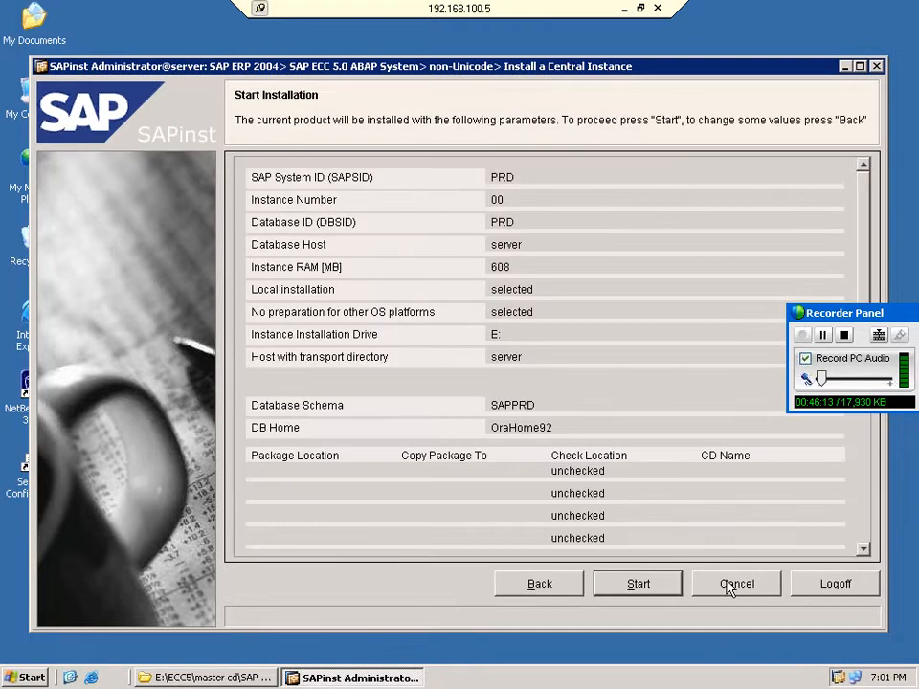
# Start the PRD central instance installation on drive E: and let it run to completion.
pyautogui.click(637, 583)
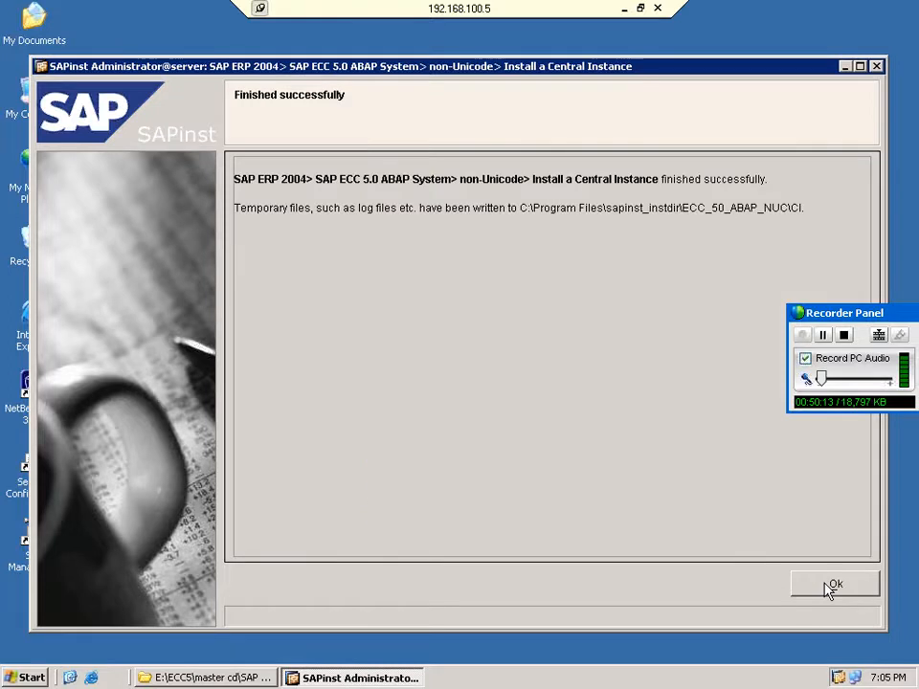
# Close SAPinst from its Finished successfully page.
pyautogui.click(833, 585)
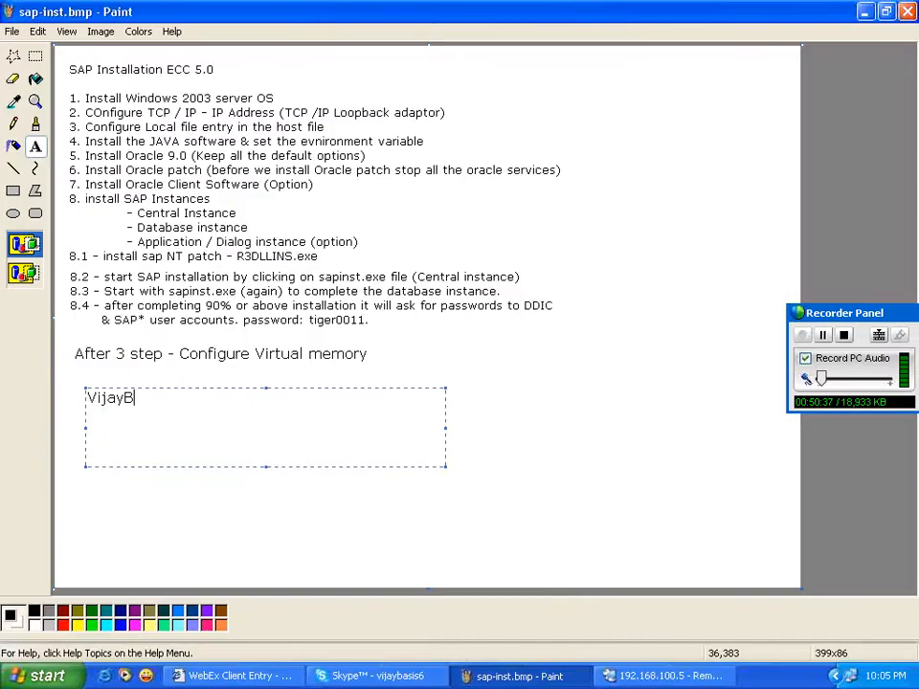
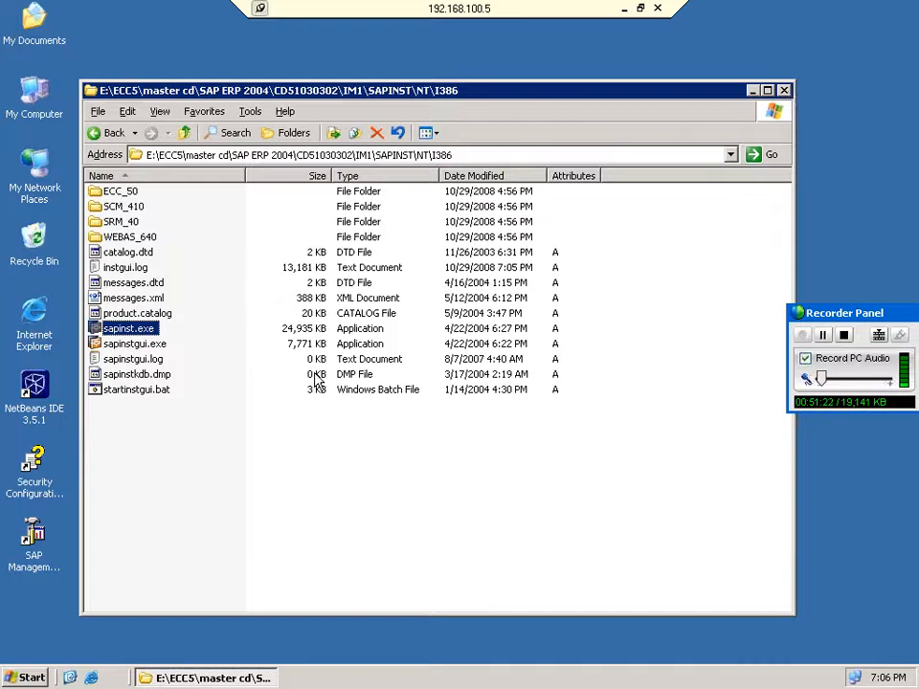
# Run sapinst.exe again through its right-click Open command.
pyautogui.rightClick(151, 329)
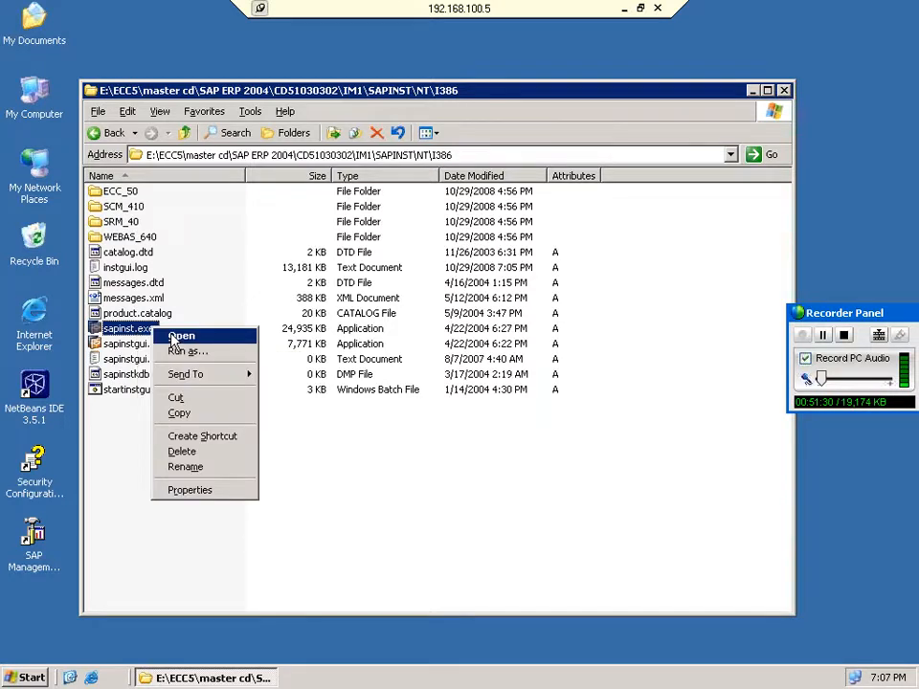
pyautogui.click(174, 336)
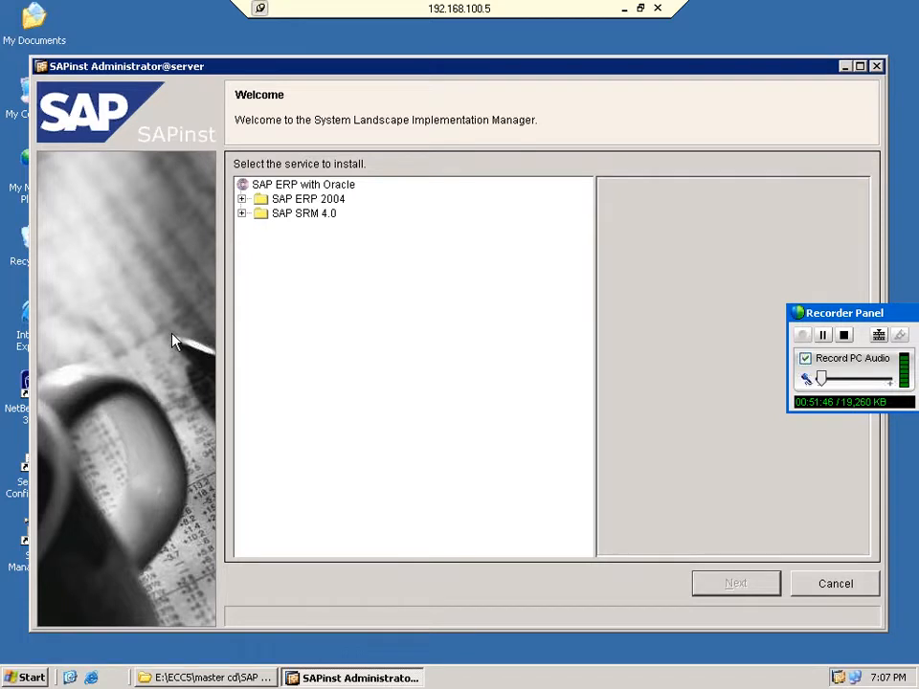
# Choose Install a Database Instance under SAP ERP 2004 > SAP ECC 5.0 ABAP System > non-Unicode and continue.
pyautogui.click(241, 198)
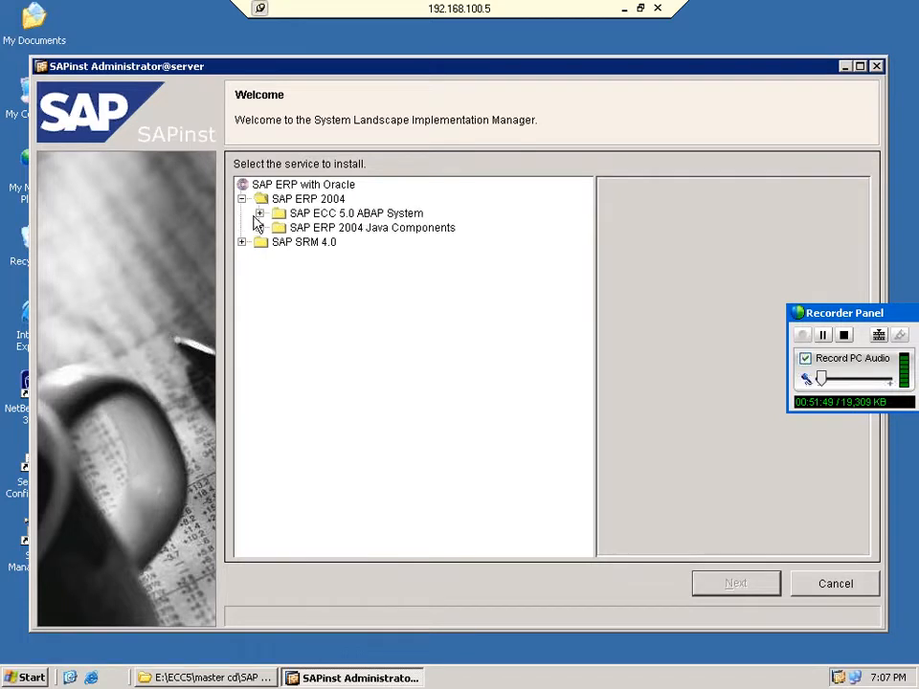
pyautogui.click(259, 212)
pyautogui.click(277, 242)
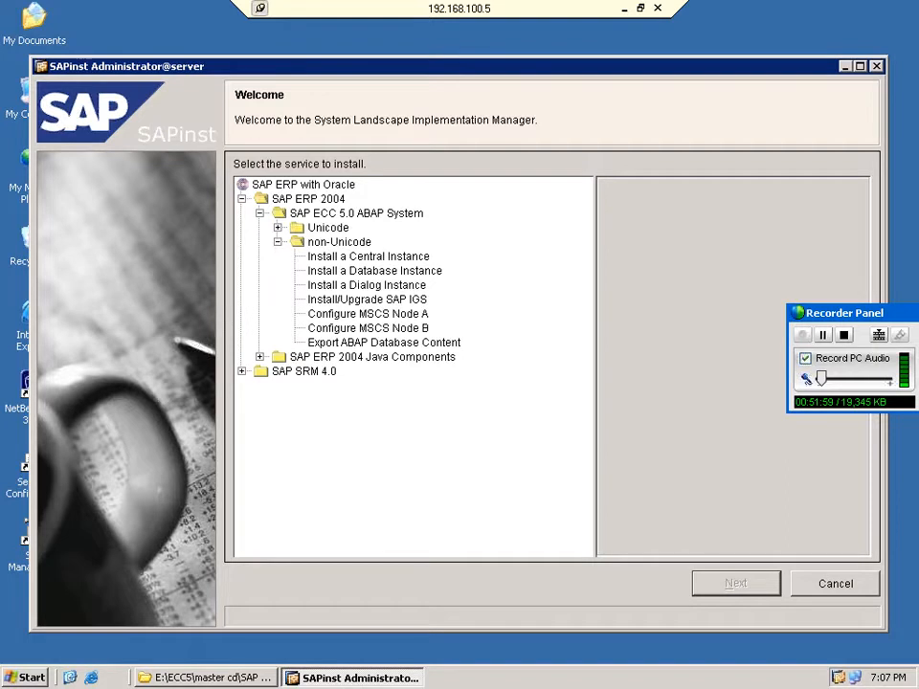
pyautogui.click(383, 285)
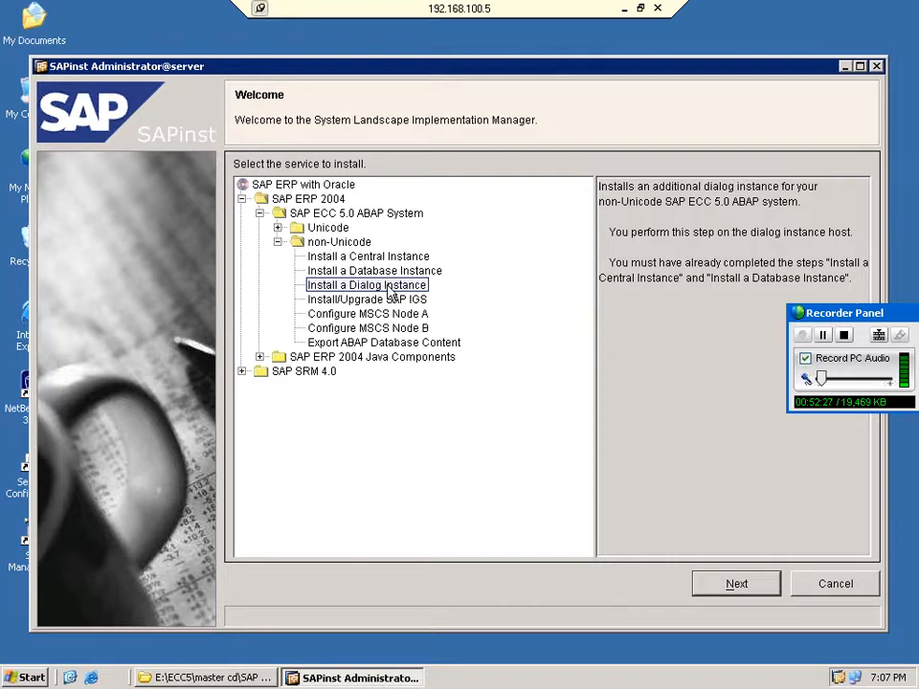
pyautogui.click(386, 273)
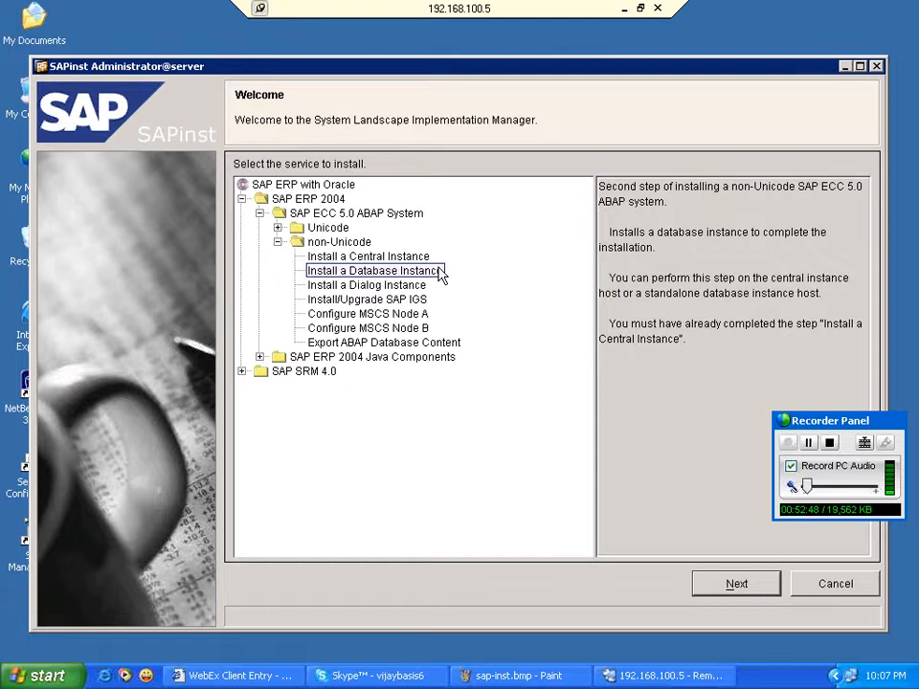
pyautogui.click(737, 584)
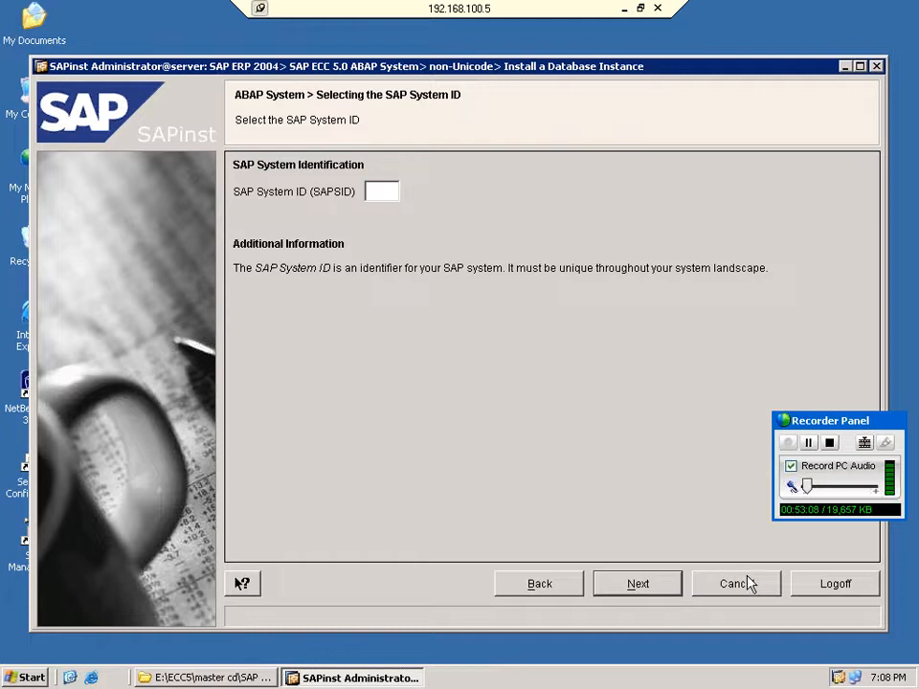
# Enter PRD as the SAP System ID and continue.
pyautogui.click(380, 188)
pyautogui.write('PRD')
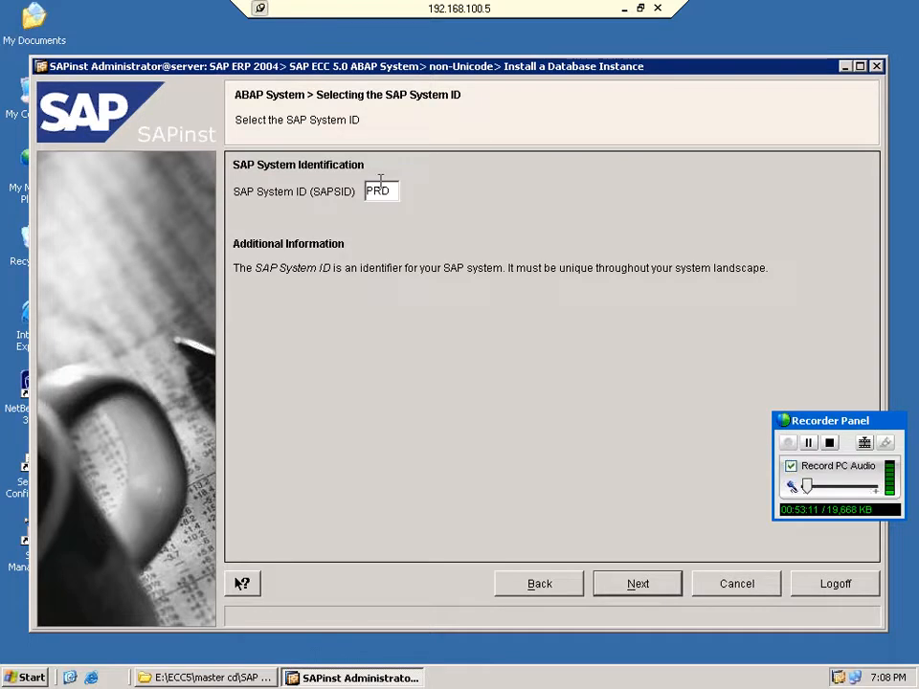
pyautogui.click(637, 584)
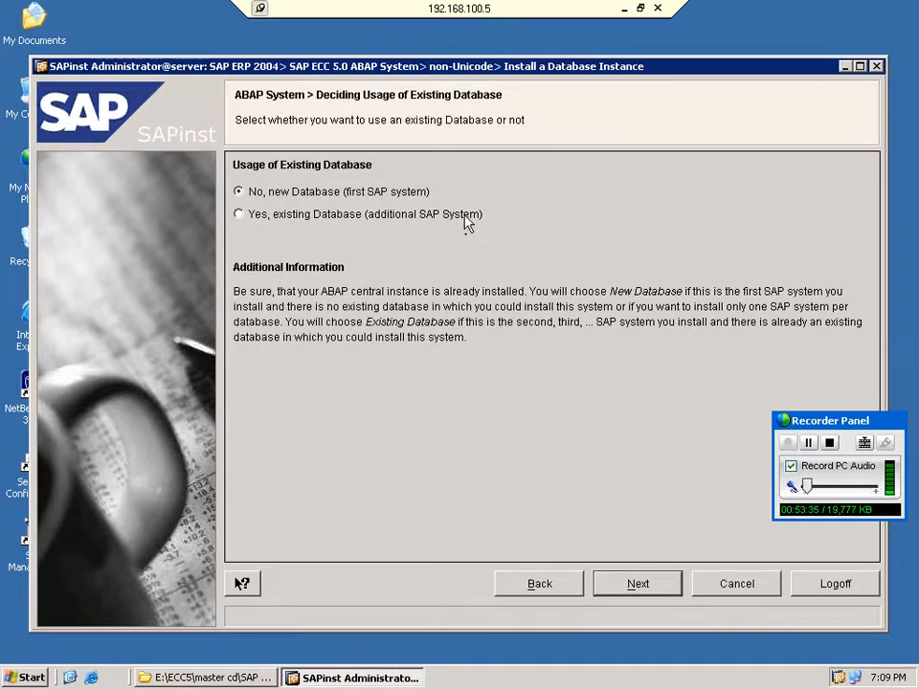
# Keep a new database and accept database ID PRD on host server.
pyautogui.click(641, 586)
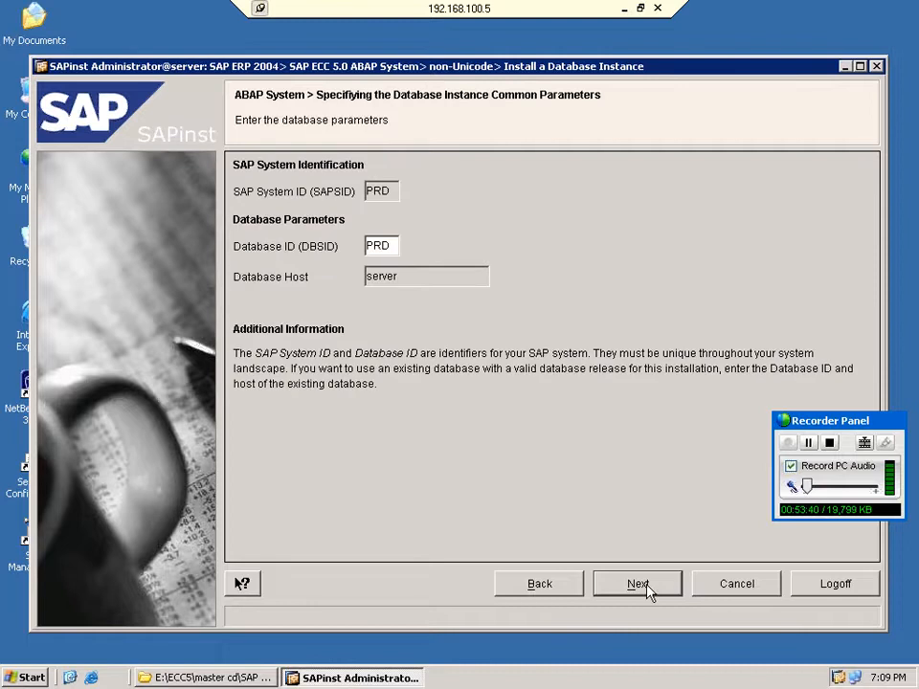
pyautogui.click(639, 582)
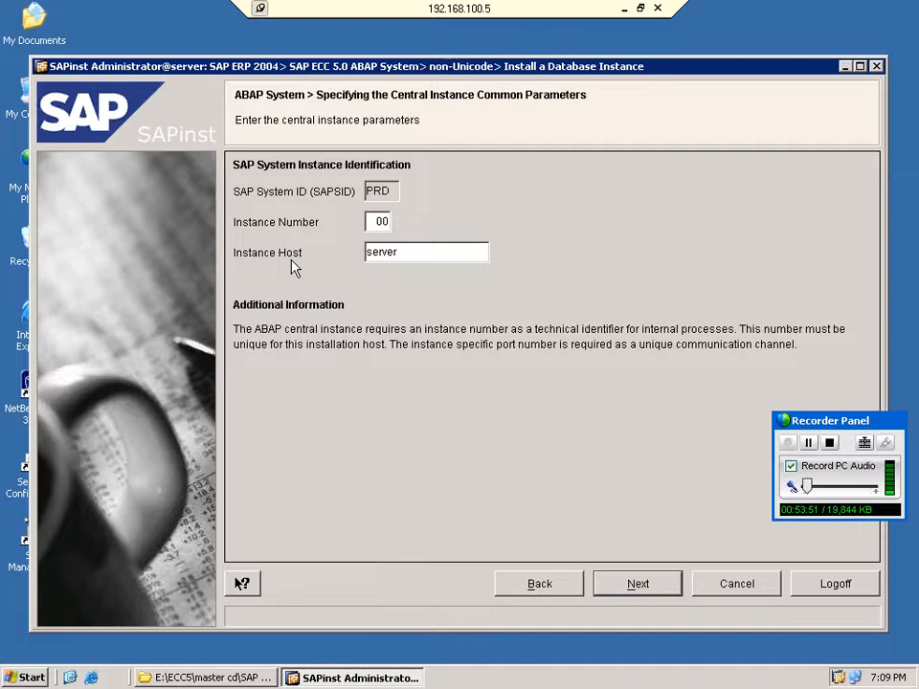
# Accept central instance number 00 on host server and the default instance directories.
pyautogui.click(617, 584)
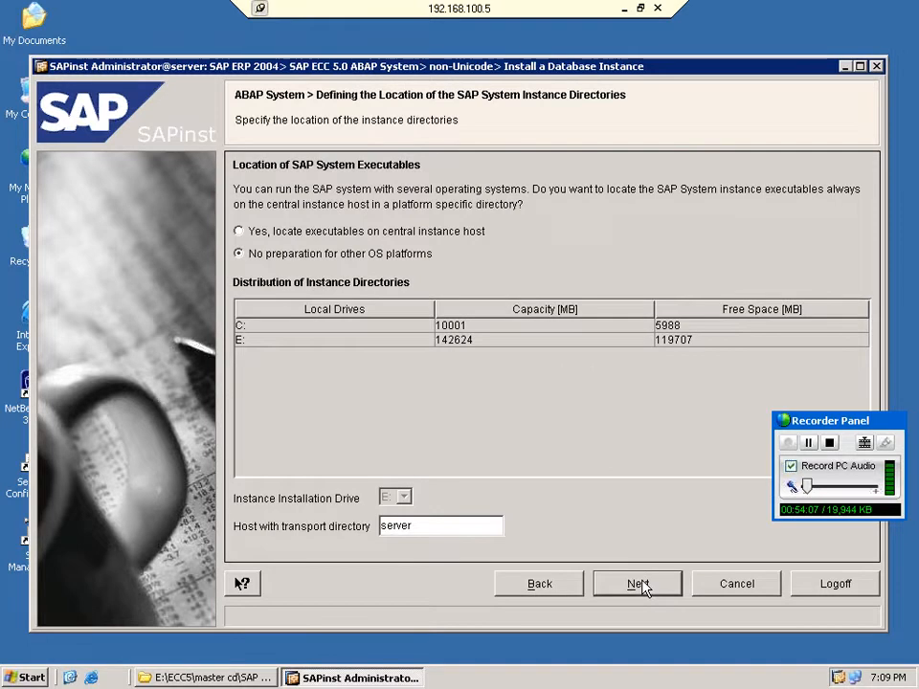
pyautogui.click(644, 585)
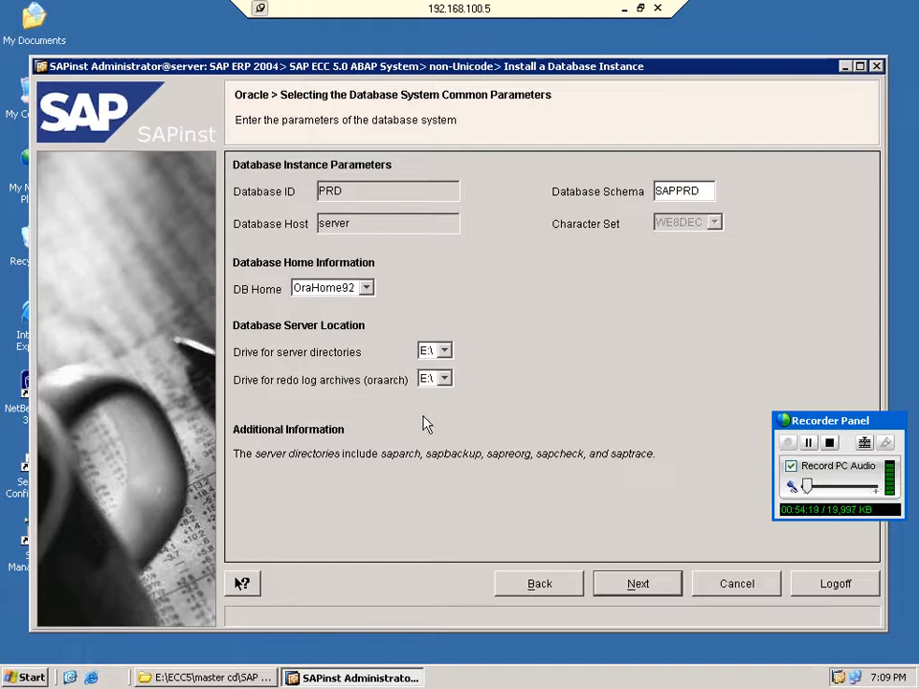
# Keep E:\ for the database and redo log drives despite the shared-drive warning.
pyautogui.click(648, 580)
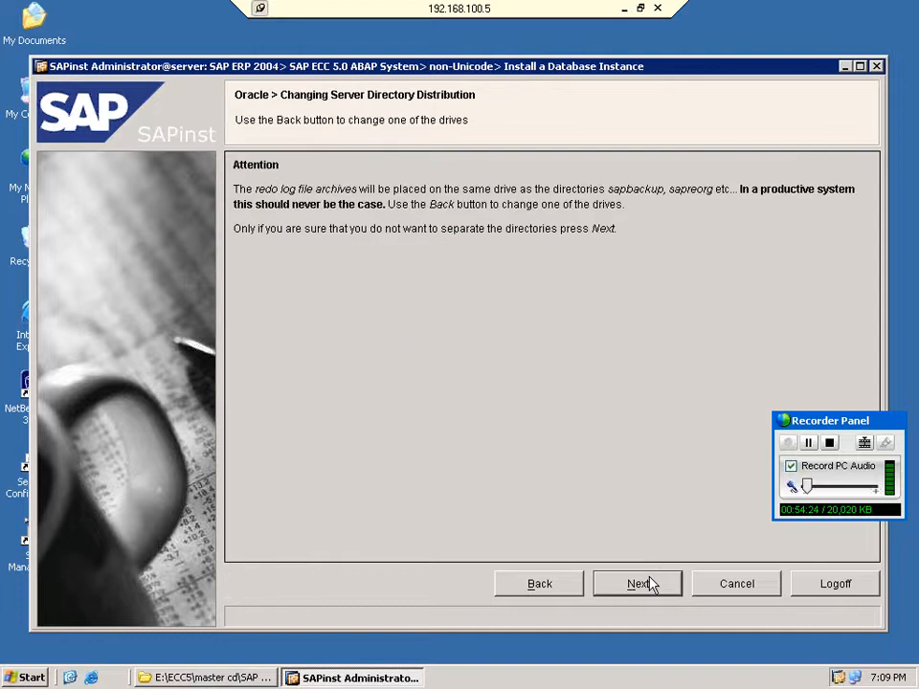
pyautogui.click(648, 582)
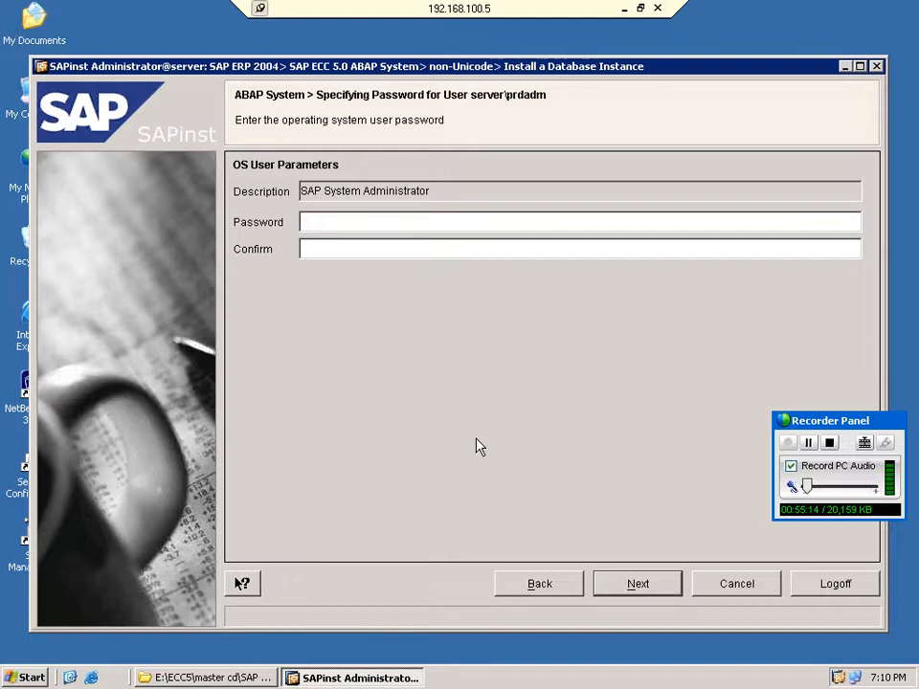
# Enter and confirm the operating system password for the prdadm administrator user.
pyautogui.click(364, 221)
pyautogui.write('******')
pyautogui.write('**')
pyautogui.press('Tab')
pyautogui.write('********')
pyautogui.press('Return')
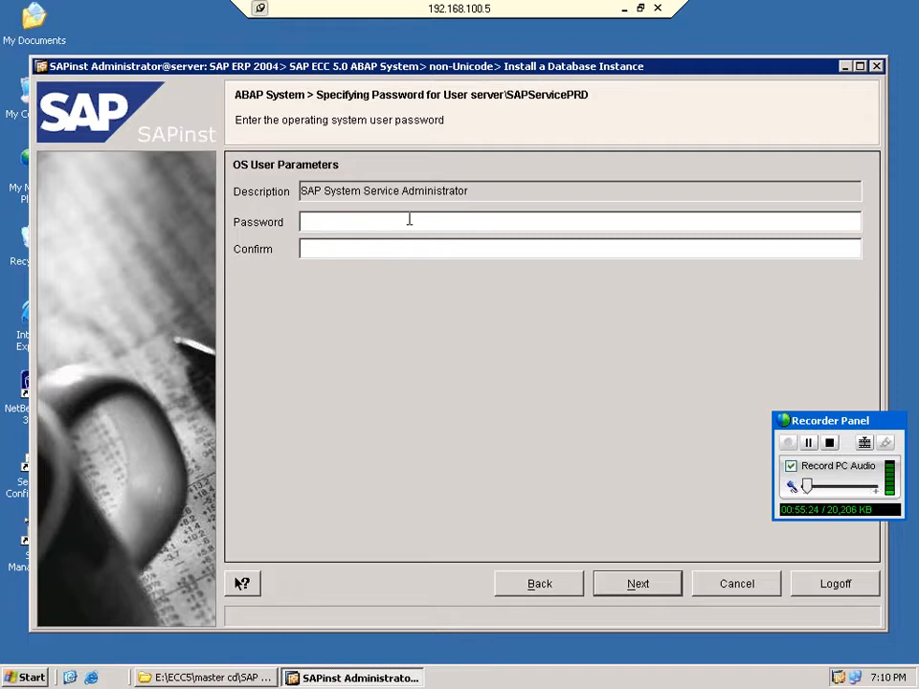
# Enter and confirm the password for the SAPServicePRD service user.
pyautogui.write('********')
pyautogui.press('Tab')
pyautogui.write('********')
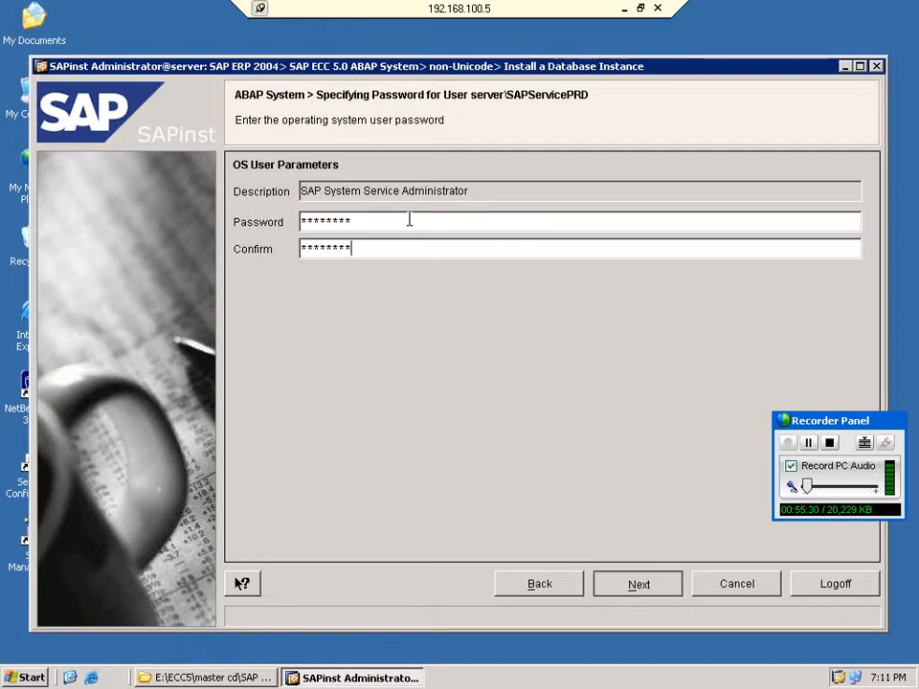
pyautogui.press('Return')
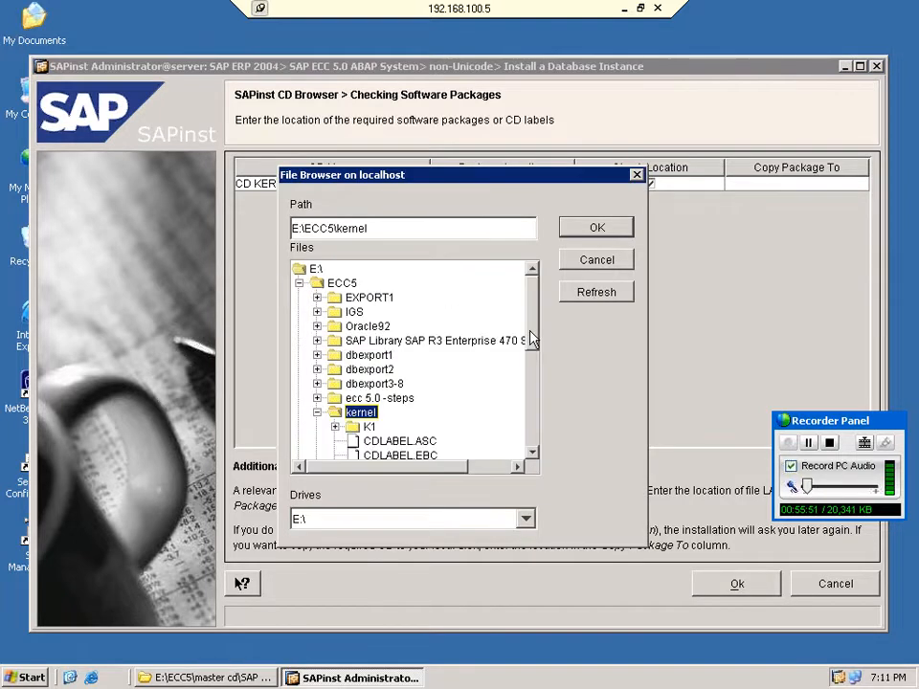
# Accept E:\ECC5\kernel as the CD KERNEL package location.
pyautogui.click(733, 583)
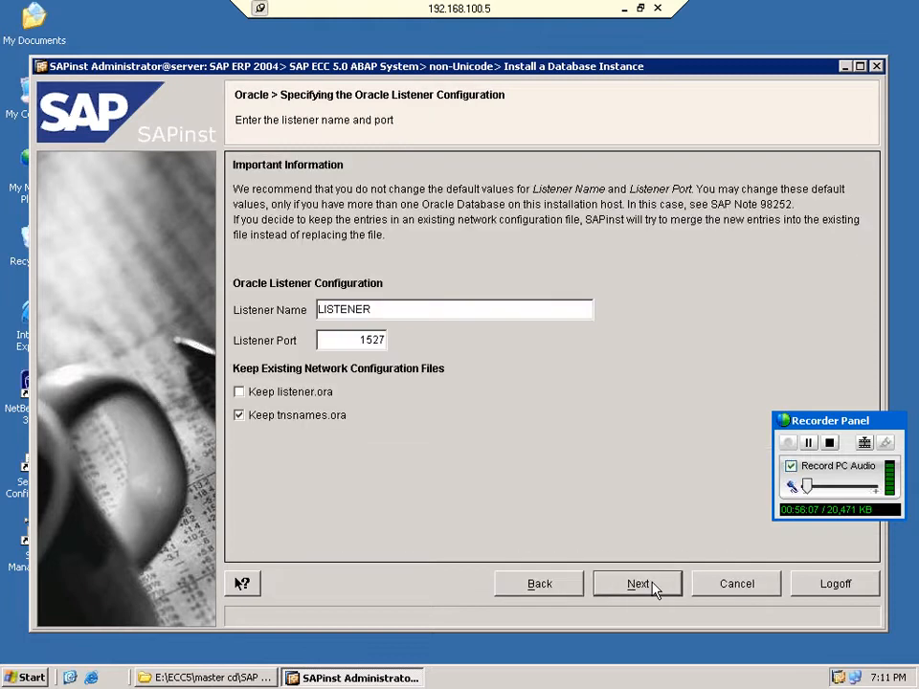
# Keep listener LISTENER on port 1527 and E:\ for all redo log directories.
pyautogui.click(655, 588)
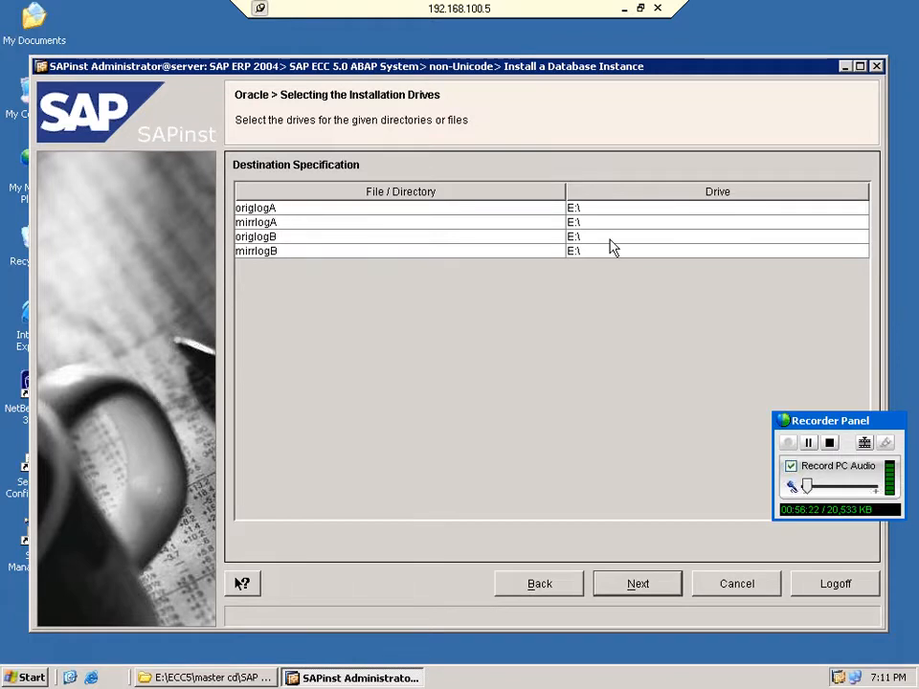
pyautogui.click(633, 585)
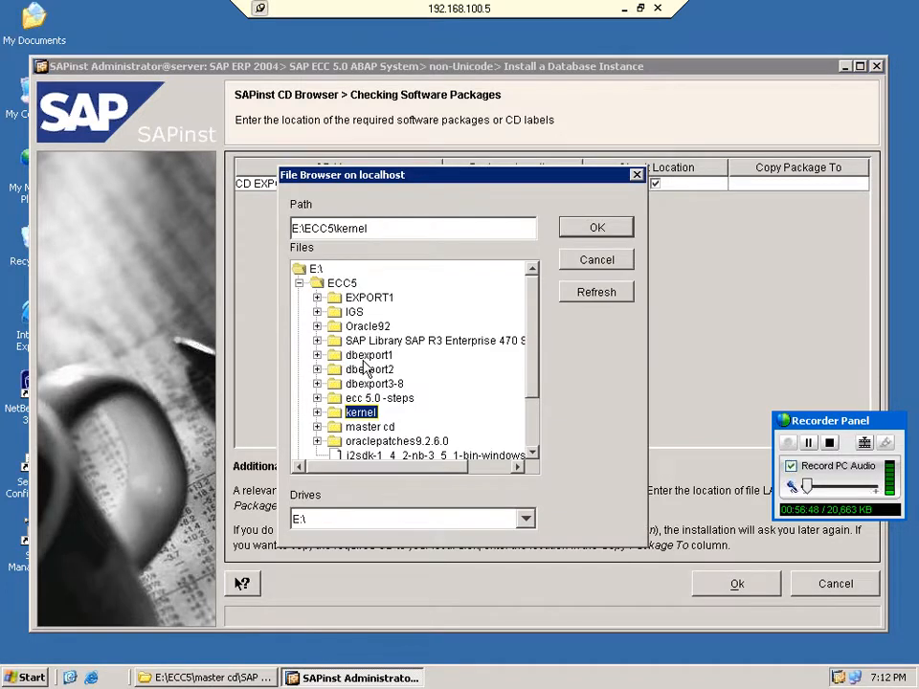
# Select E:\ECC5\dbexport1 as the CD EXPORT 1/8 package location.
pyautogui.click(316, 354)
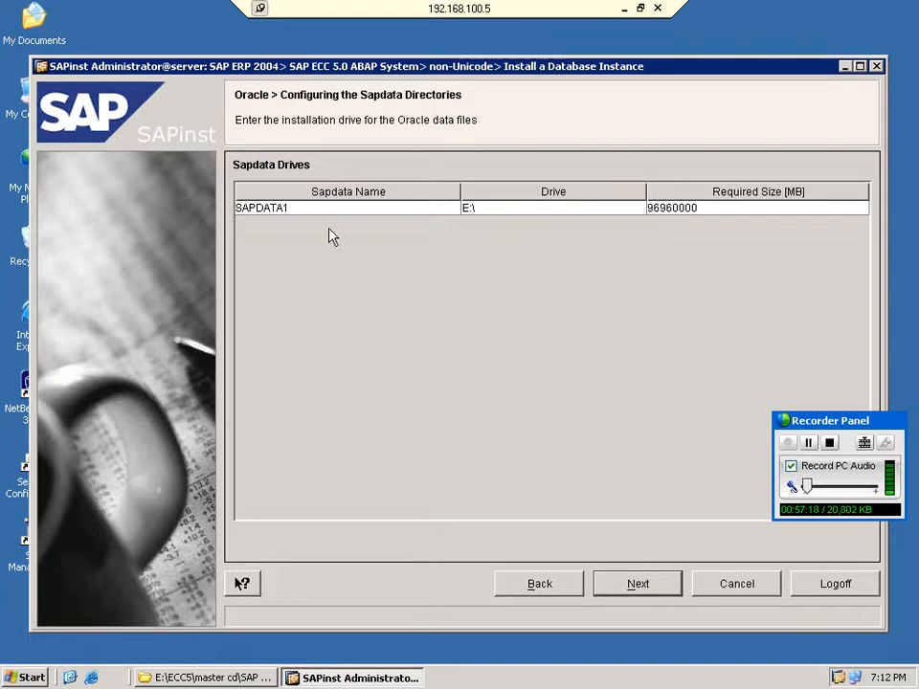
# Keep SAPDATA1 on E:\ and set CD EXPORT 2/8 to the EXPORT2 folder.
pyautogui.click(627, 582)
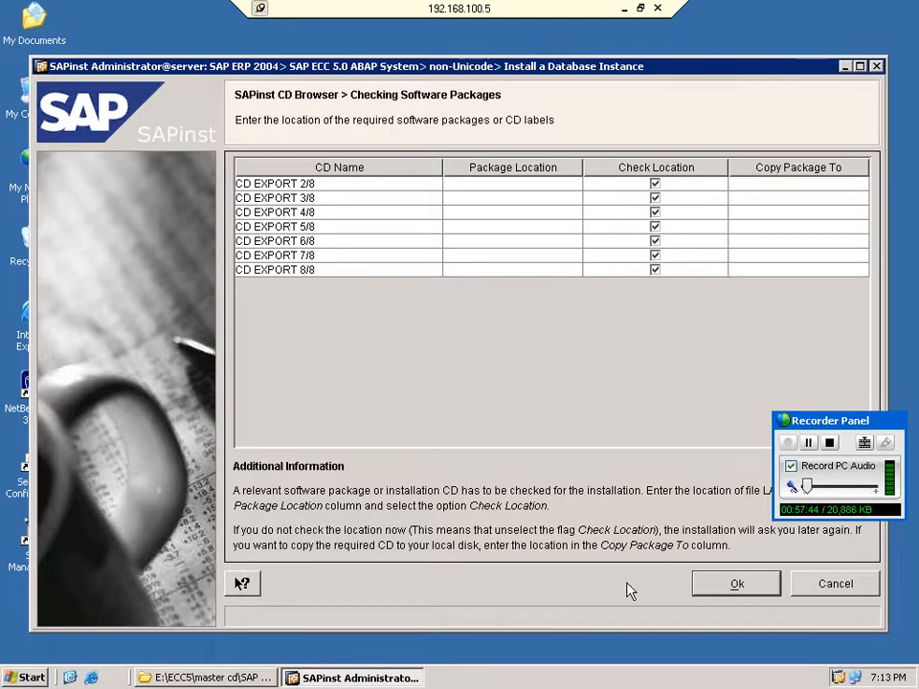
pyautogui.click(575, 184)
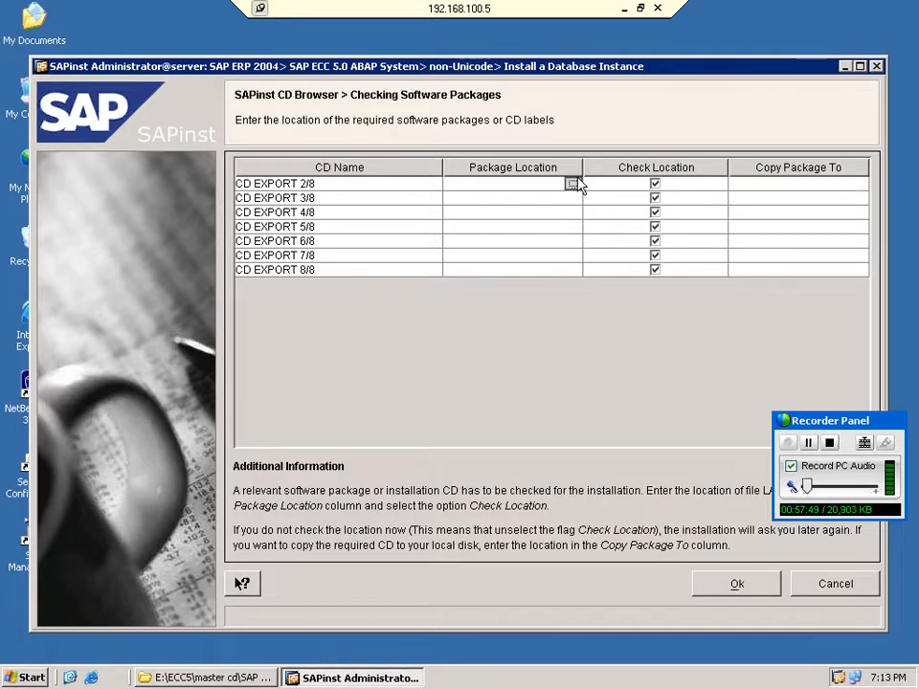
pyautogui.click(573, 184)
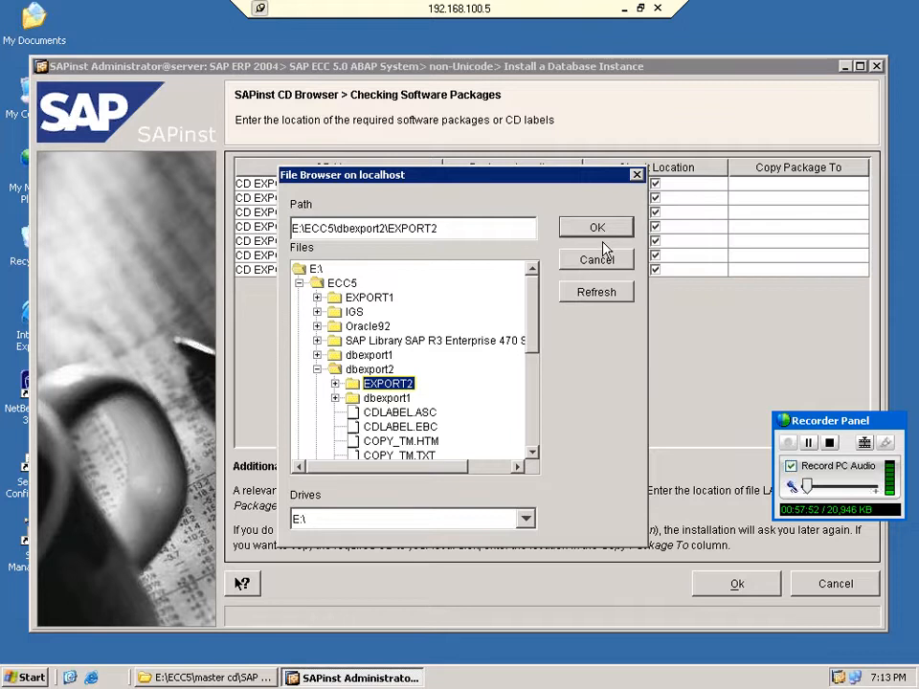
pyautogui.click(597, 229)
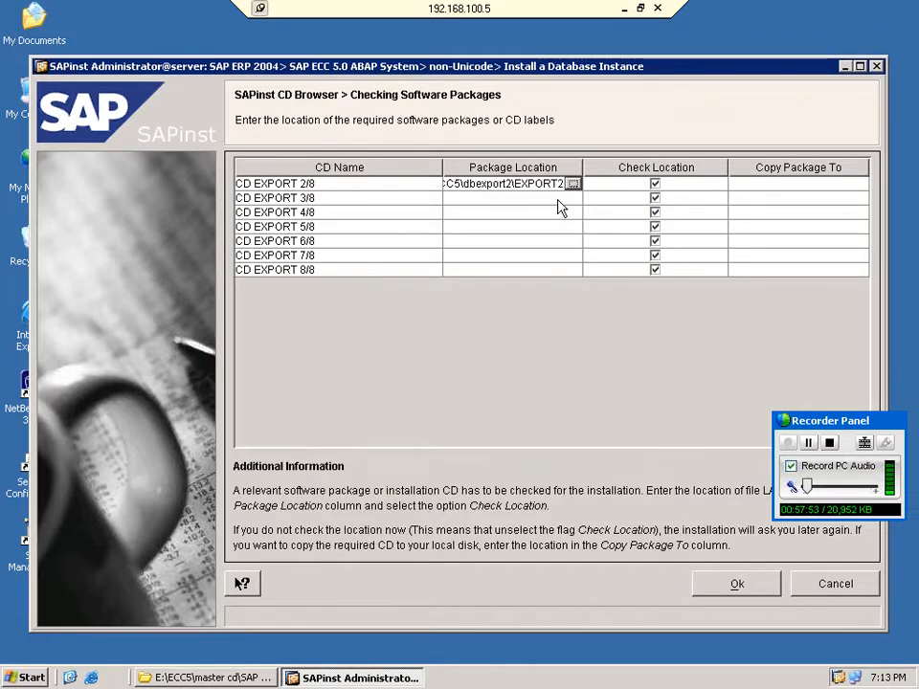
# Set CD EXPORT 6/8 to EXPORT6 under E:\ECC5\dbexport3-8.
pyautogui.click(572, 198)
pyautogui.doubleClick(370, 369)
pyautogui.doubleClick(374, 384)
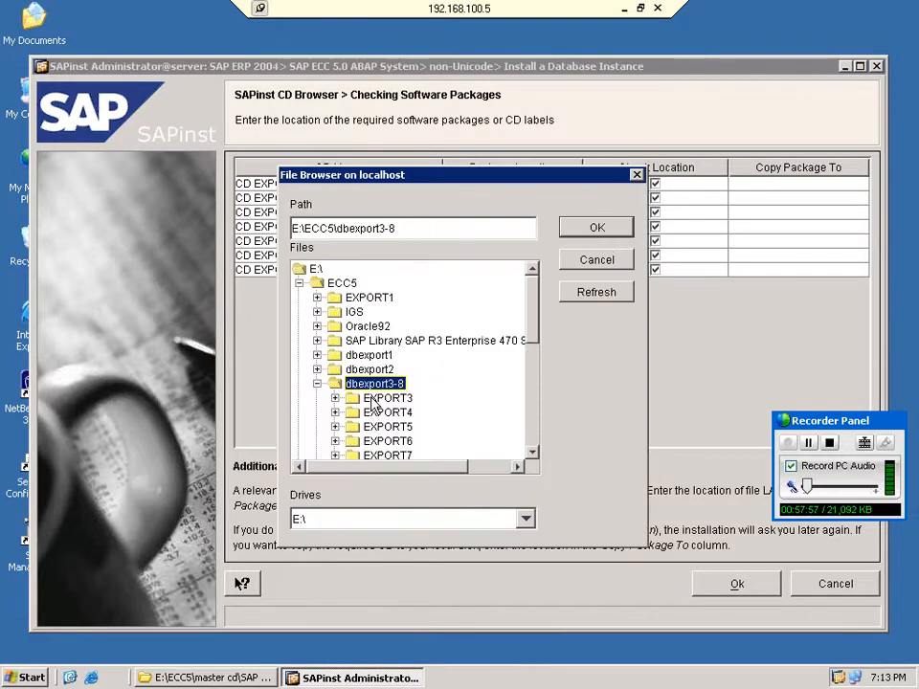
pyautogui.click(375, 400)
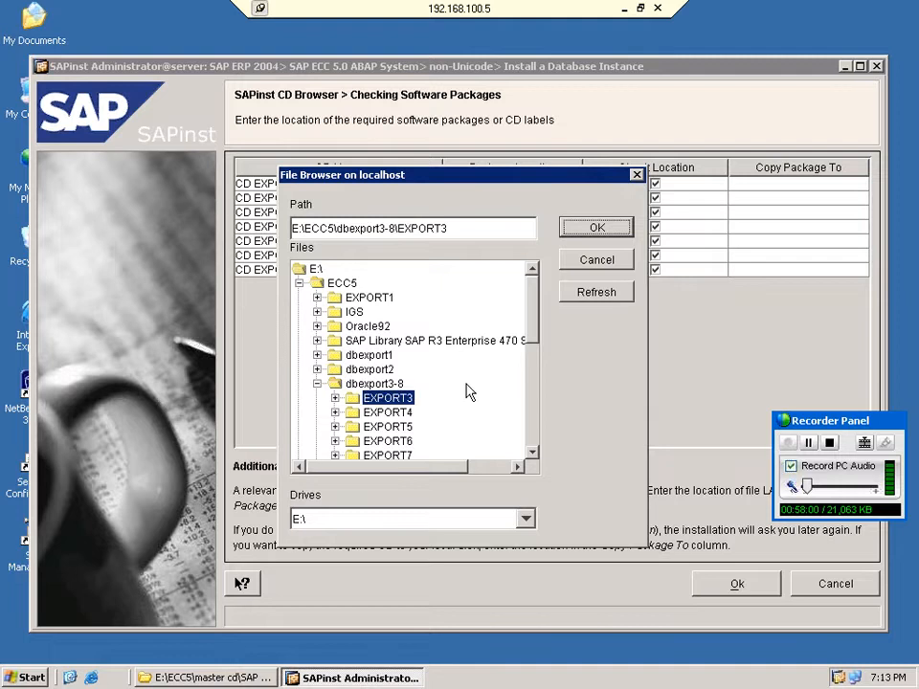
pyautogui.press('Down')
pyautogui.press('Down')
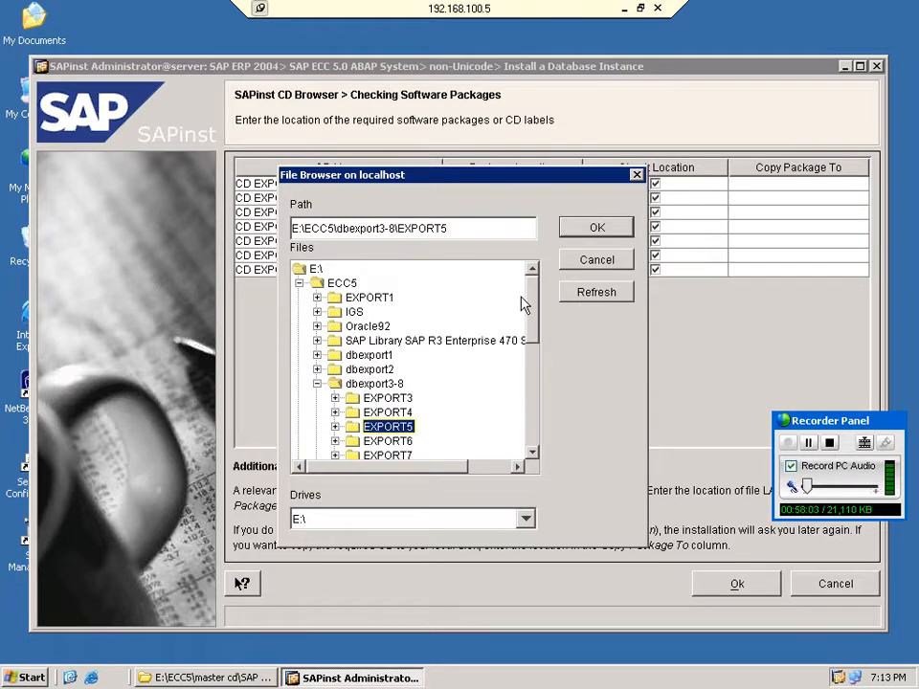
pyautogui.press('Down')
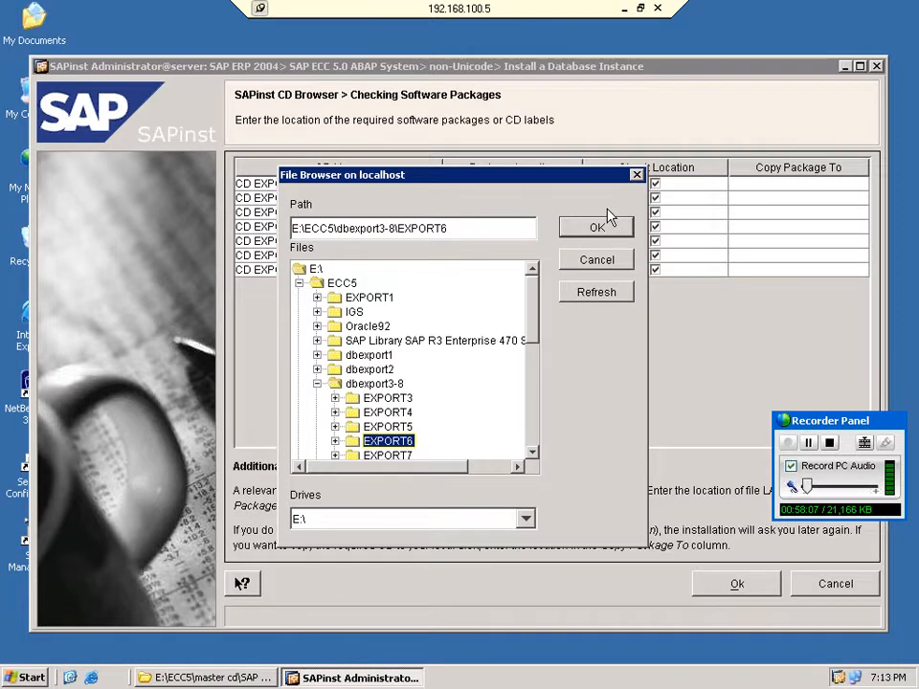
pyautogui.click(608, 222)
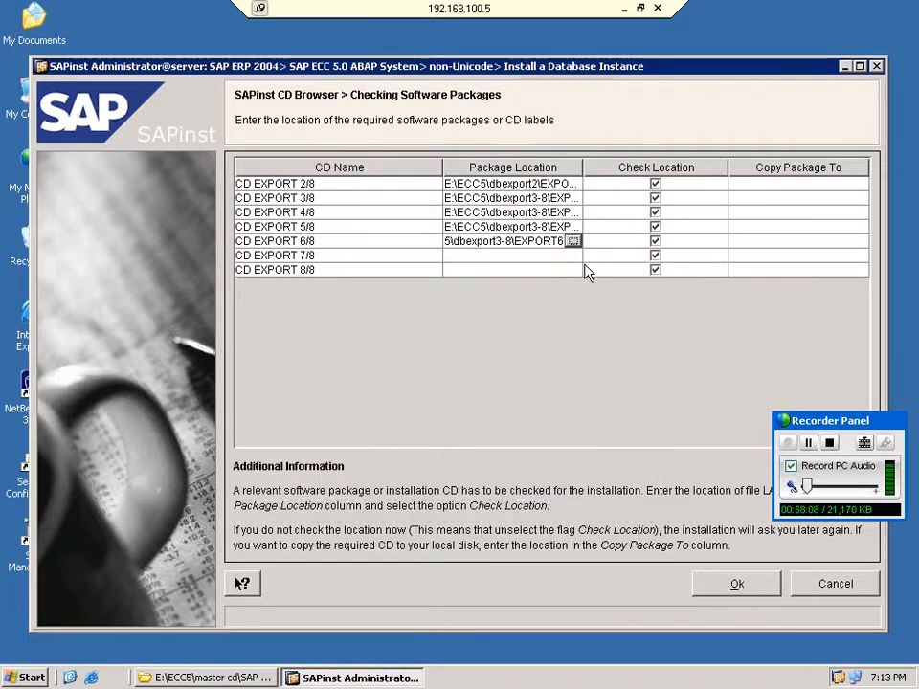
# Set CD EXPORT 7/8 and 8/8 to EXPORT7 and EXPORT8, then accept the package locations.
pyautogui.click(574, 255)
pyautogui.press('Down')
pyautogui.click(607, 222)
pyautogui.click(574, 269)
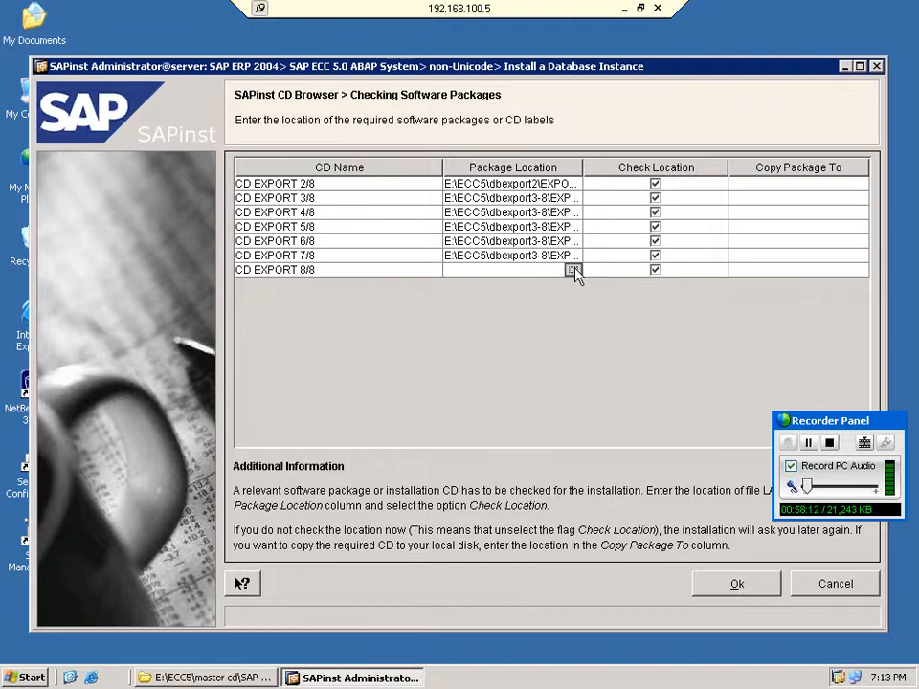
pyautogui.click(572, 270)
pyautogui.press('Down')
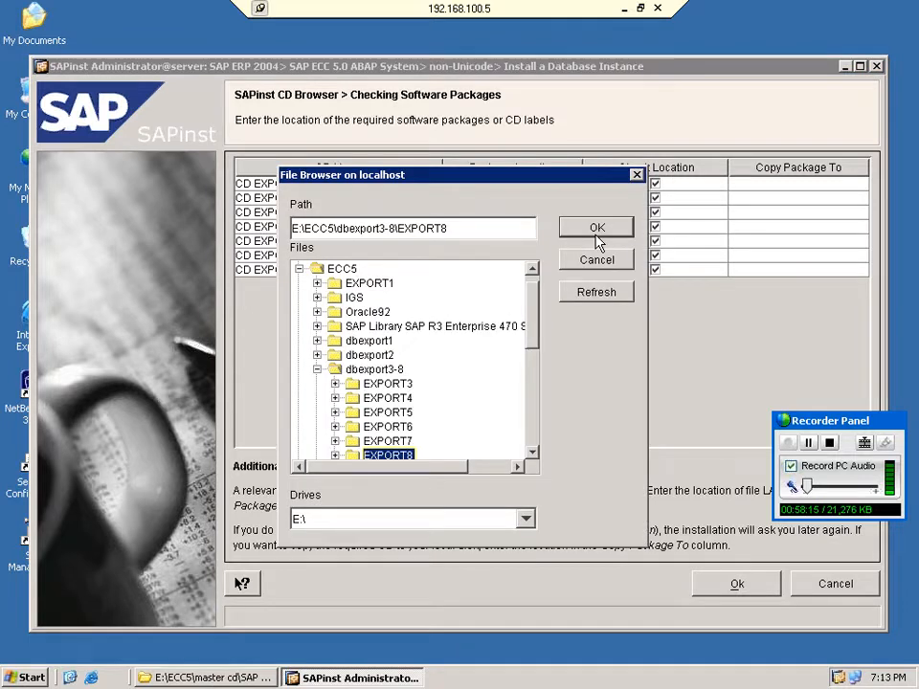
pyautogui.click(597, 230)
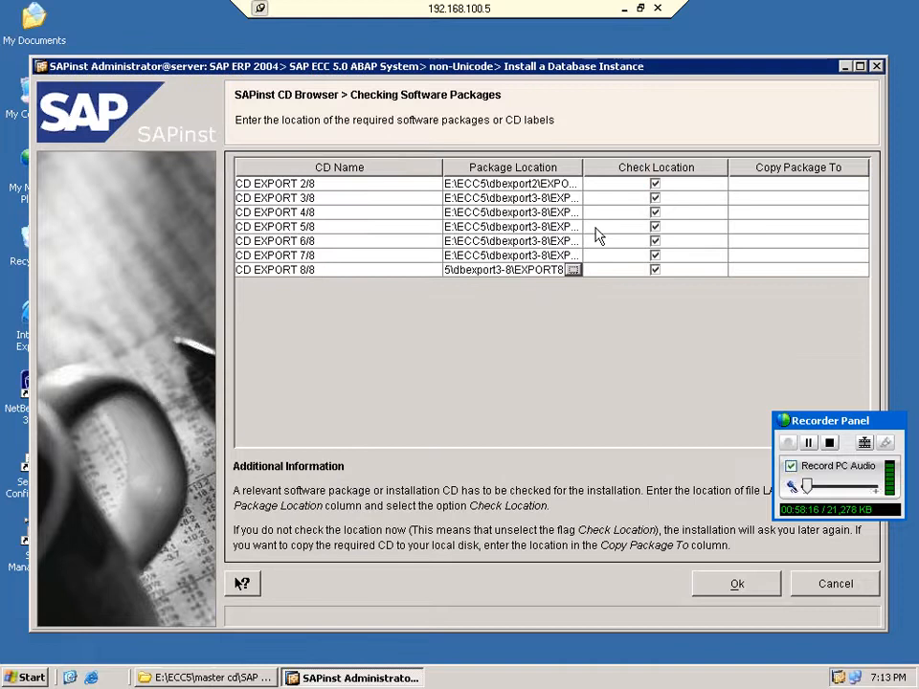
pyautogui.click(572, 270)
pyautogui.click(596, 236)
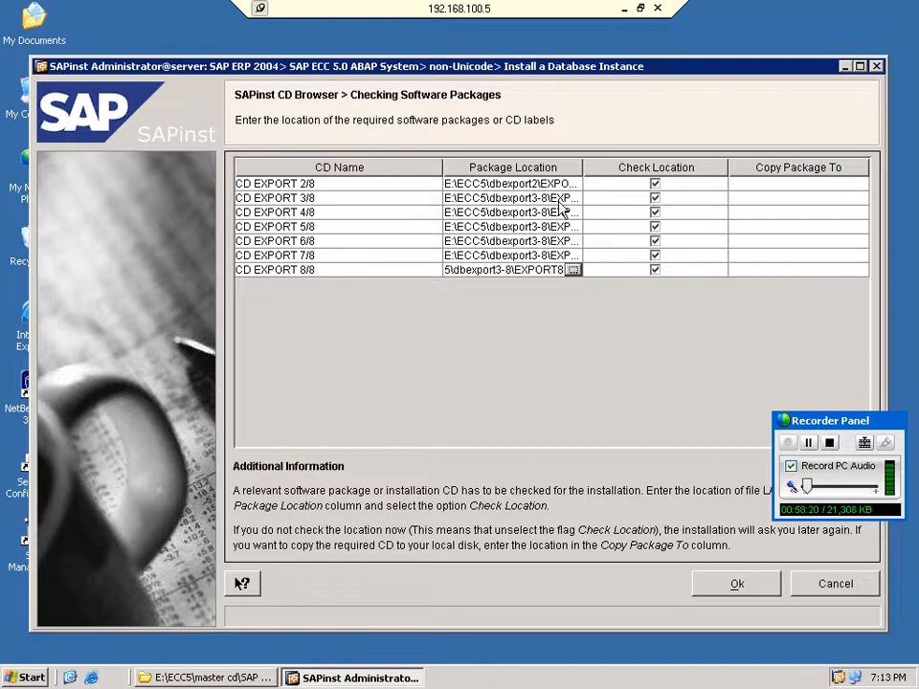
pyautogui.click(739, 586)
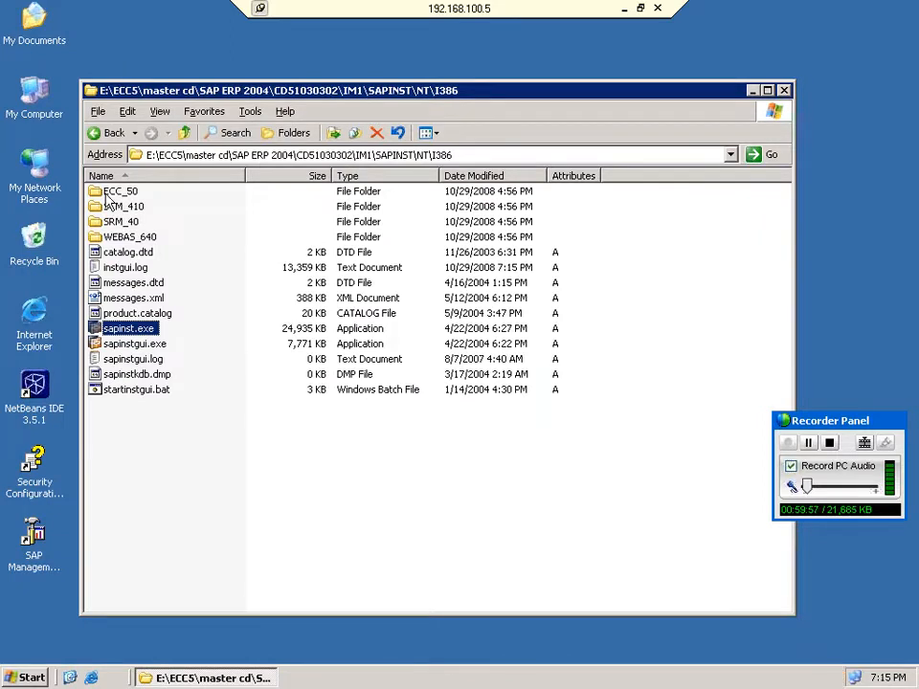
# Go back from I386 through NT to the SAP ERP 2004 folder in Explorer.
pyautogui.click(108, 133)
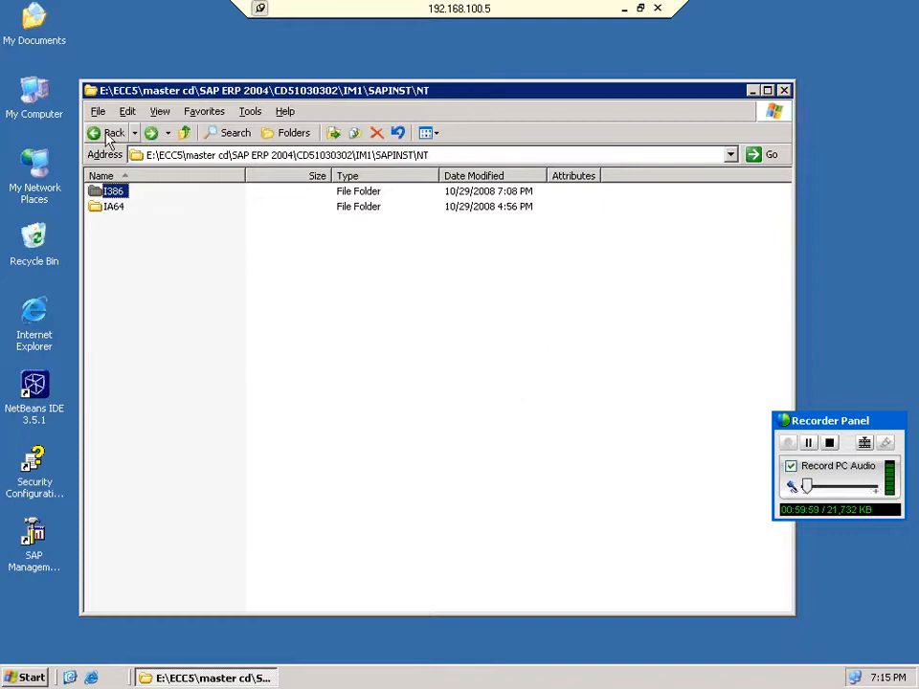
pyautogui.click(108, 134)
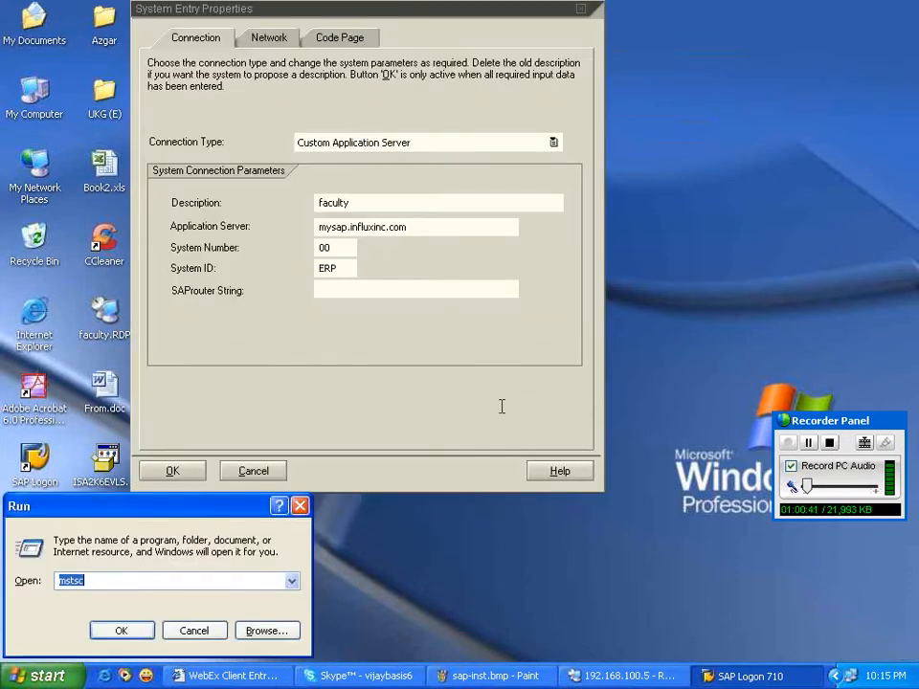
# Run mstsc, cancel the new connection, and return to the existing 192.168.100.5 session.
pyautogui.press('Return')
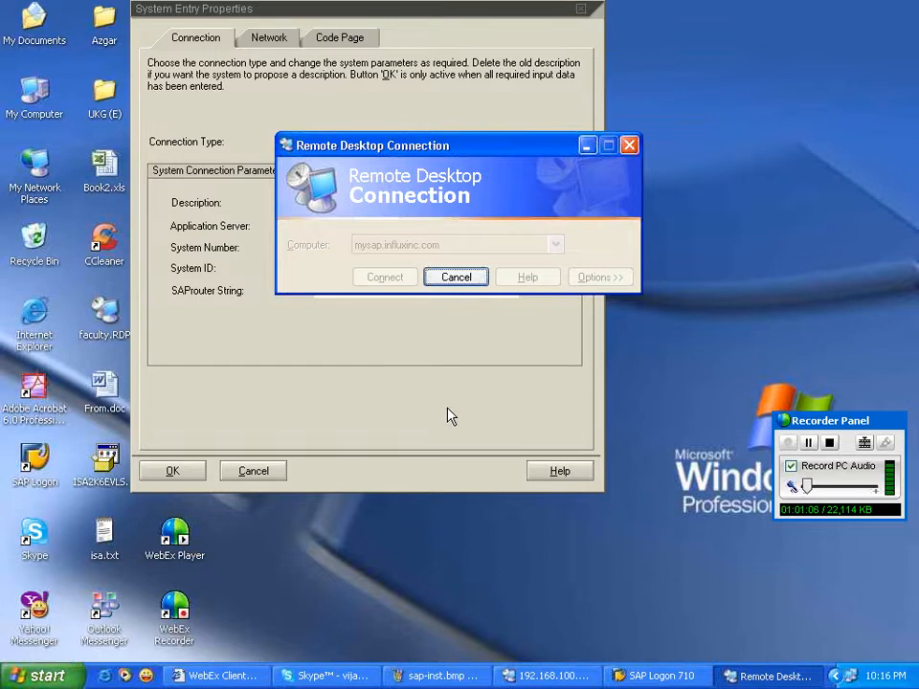
pyautogui.click(465, 277)
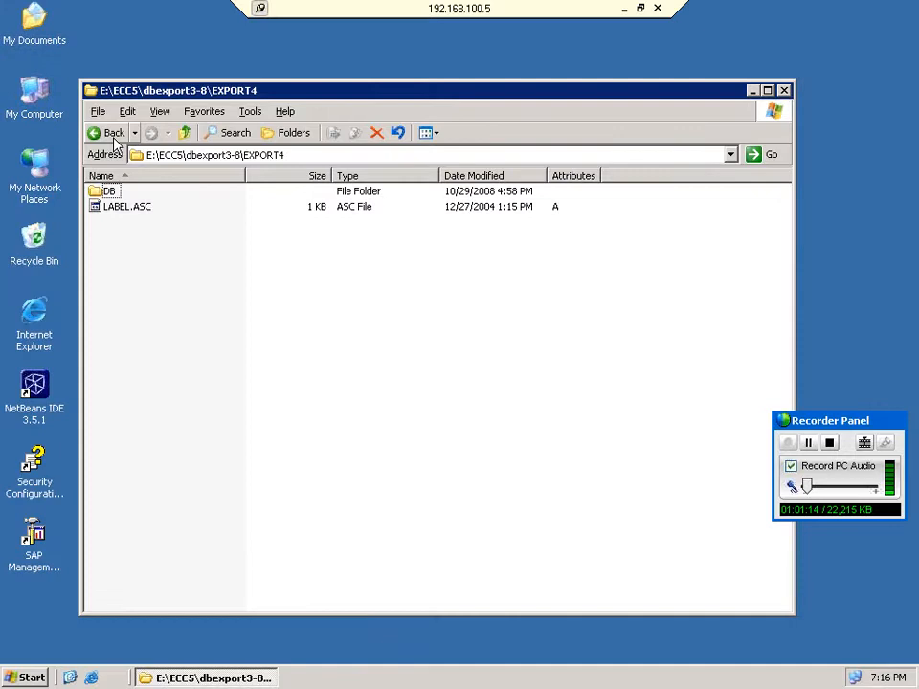
pyautogui.click(113, 137)
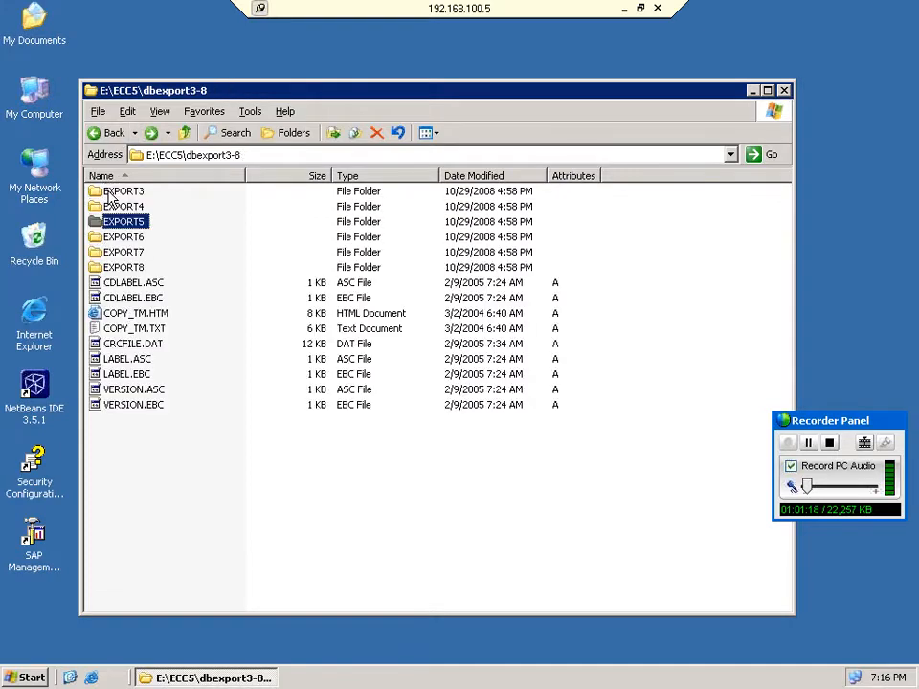
pyautogui.doubleClick(123, 252)
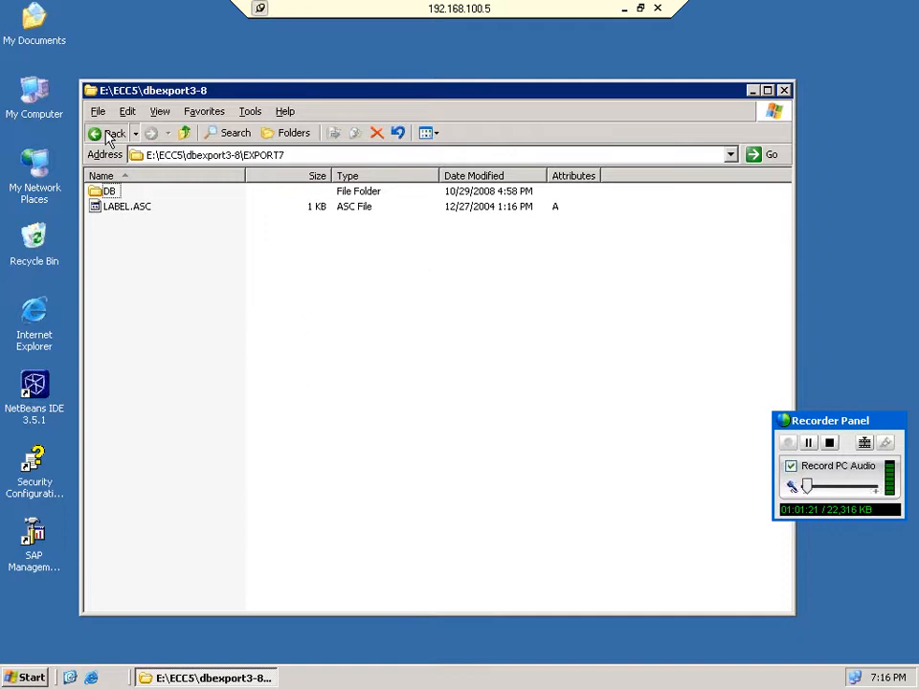
pyautogui.click(108, 137)
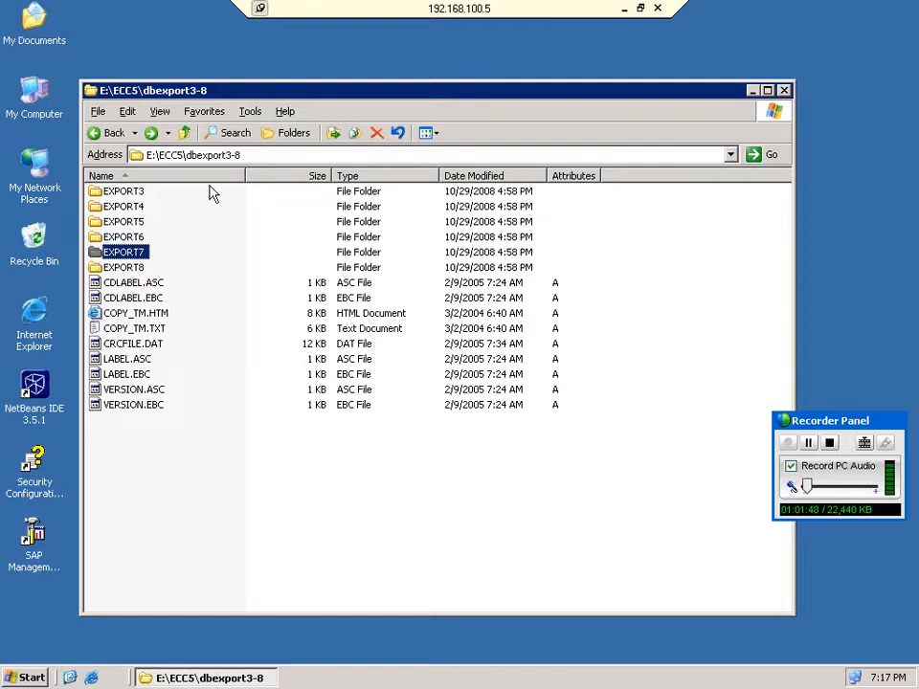
pyautogui.press('Up')
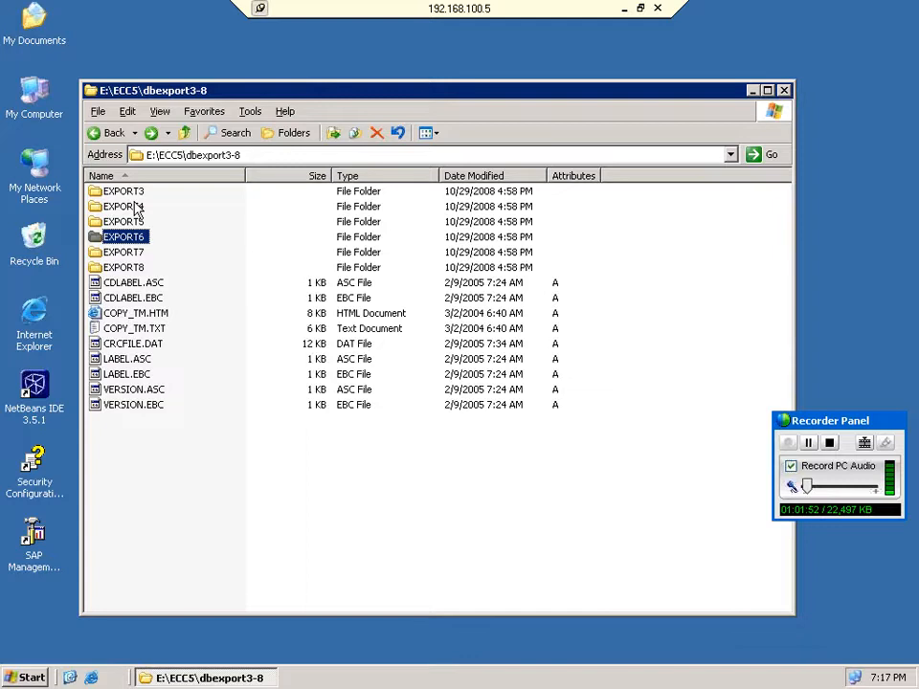
pyautogui.click(125, 193)
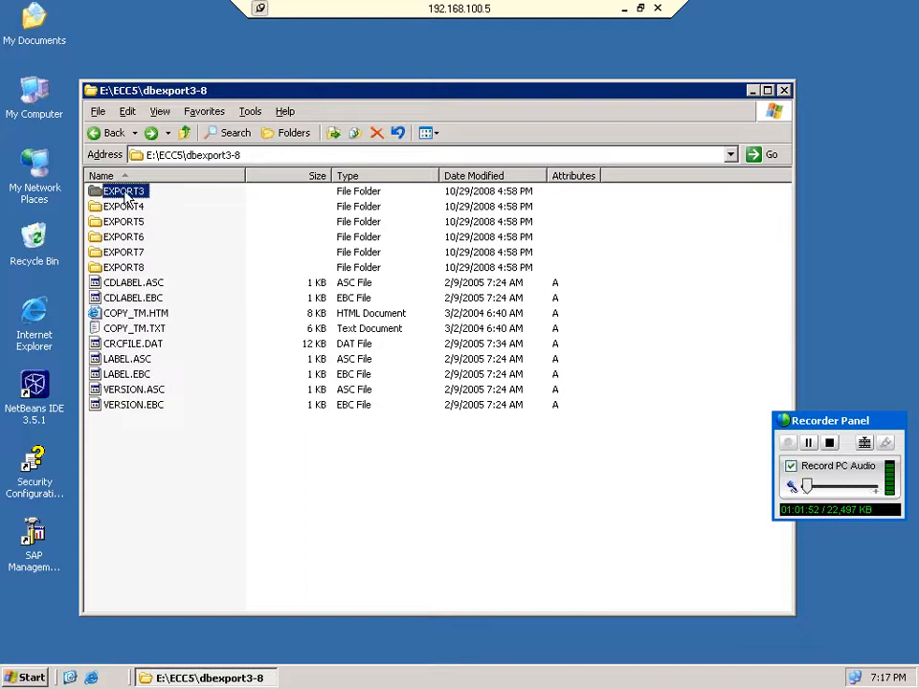
pyautogui.doubleClick(131, 206)
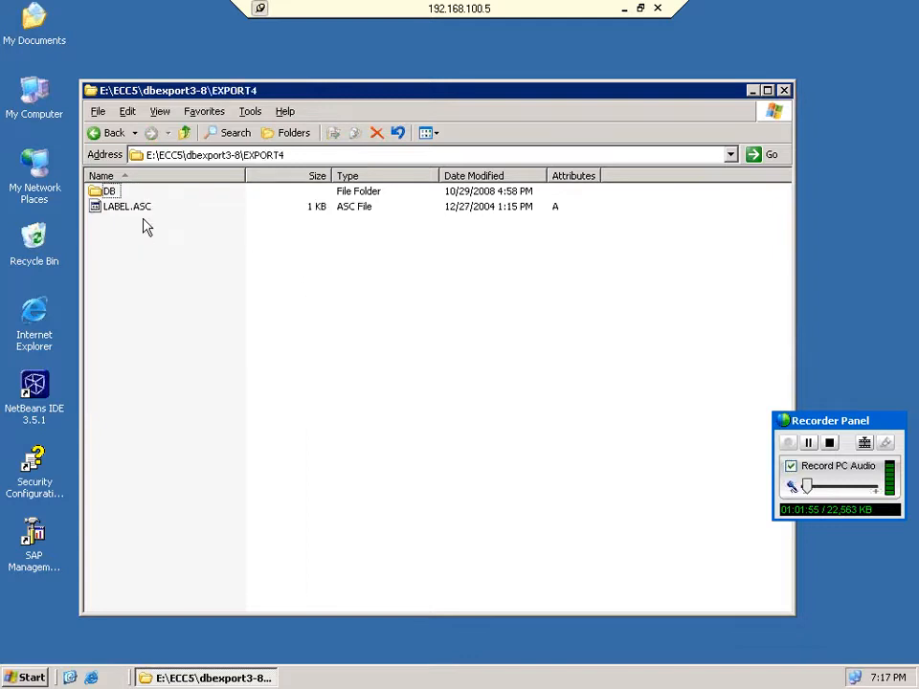
pyautogui.hotkey('alt', 'Left')
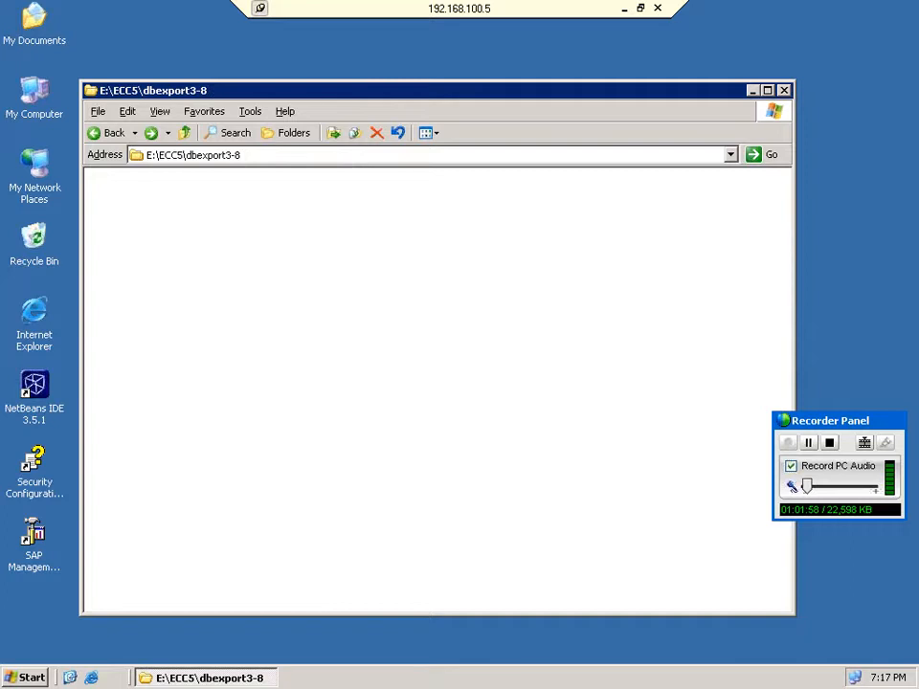
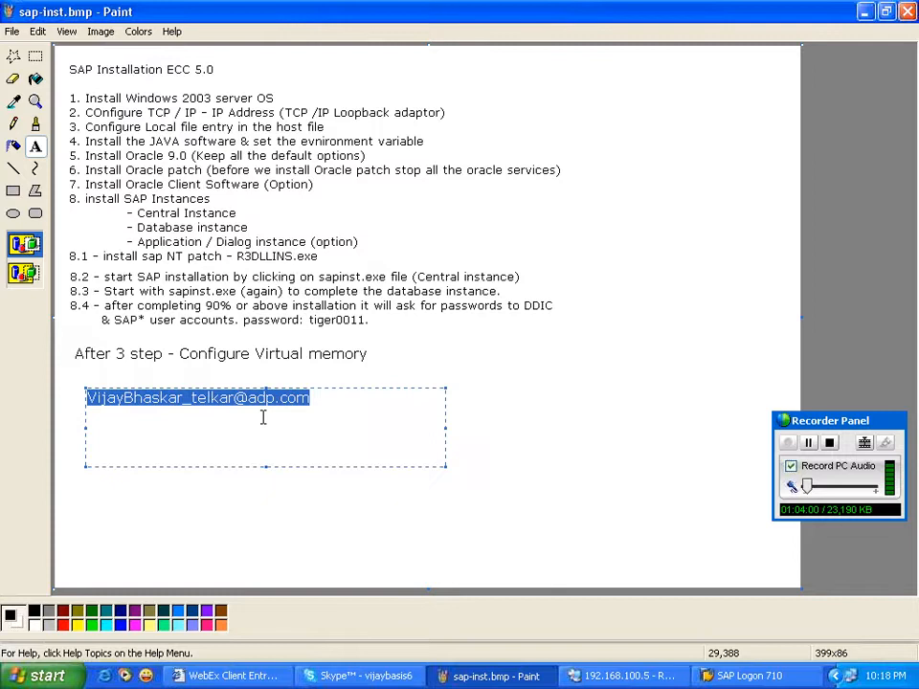
# Bring the Skype conference call window up from the taskbar, in front of the Paint install notes.
pyautogui.click(367, 676)
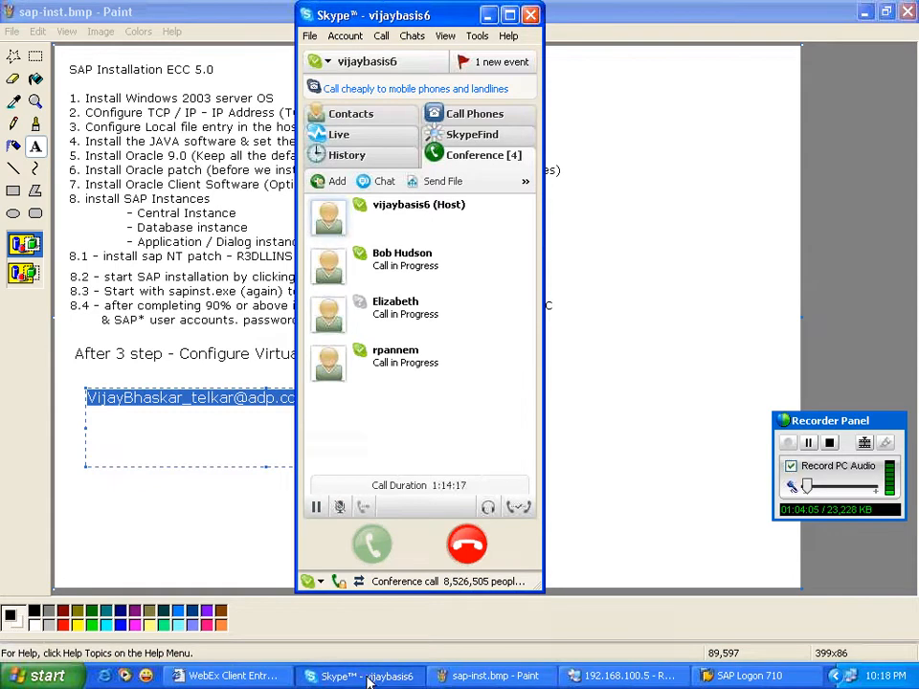
# Minimize Skype so Paint's sap-inst.bmp SAP ECC 5.0 notes show again.
pyautogui.click(367, 676)
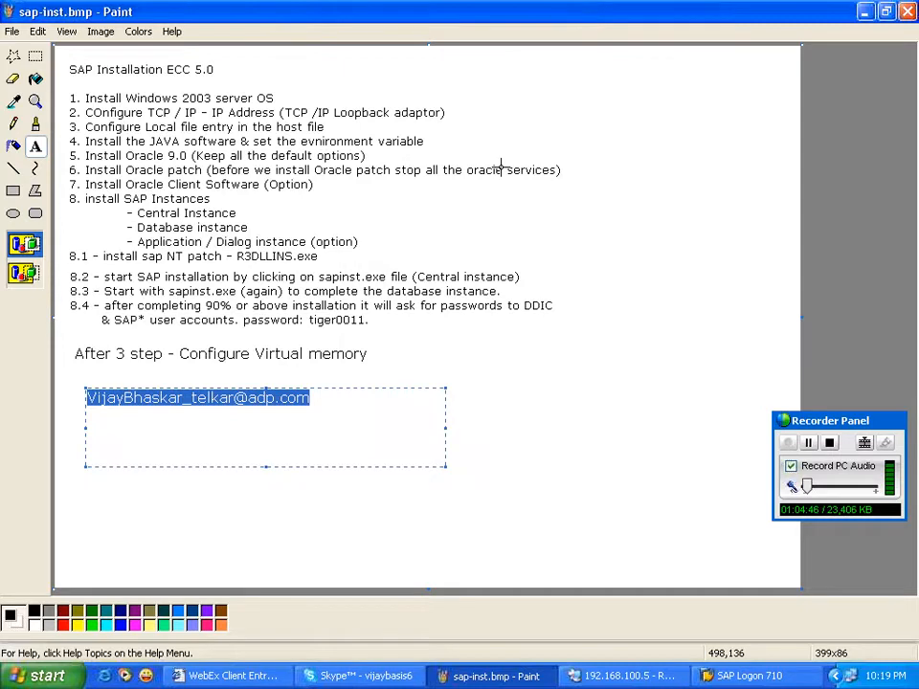
# Restore the four-person Skype conference window over the Paint notes.
pyautogui.click(375, 676)
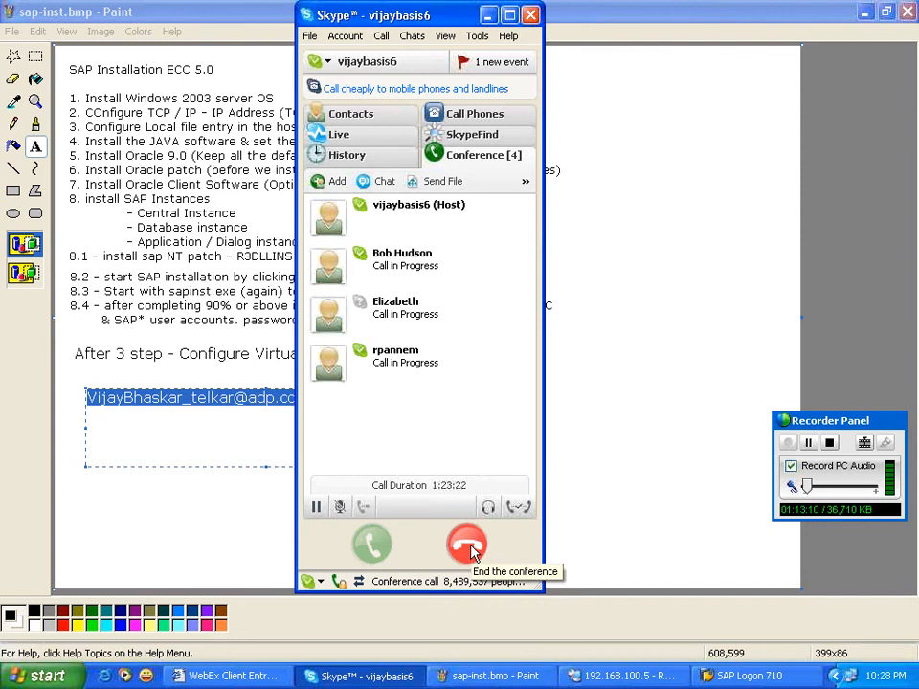
# Hang up the four-party conference call and confirm, ending it at 1:23:26.
pyautogui.click(469, 547)
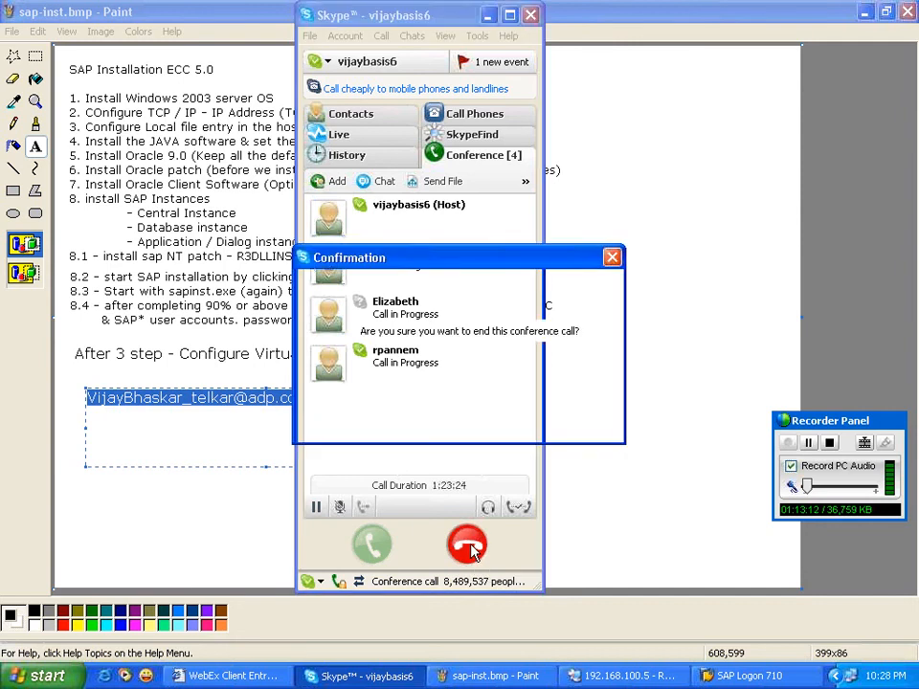
pyautogui.click(309, 35)
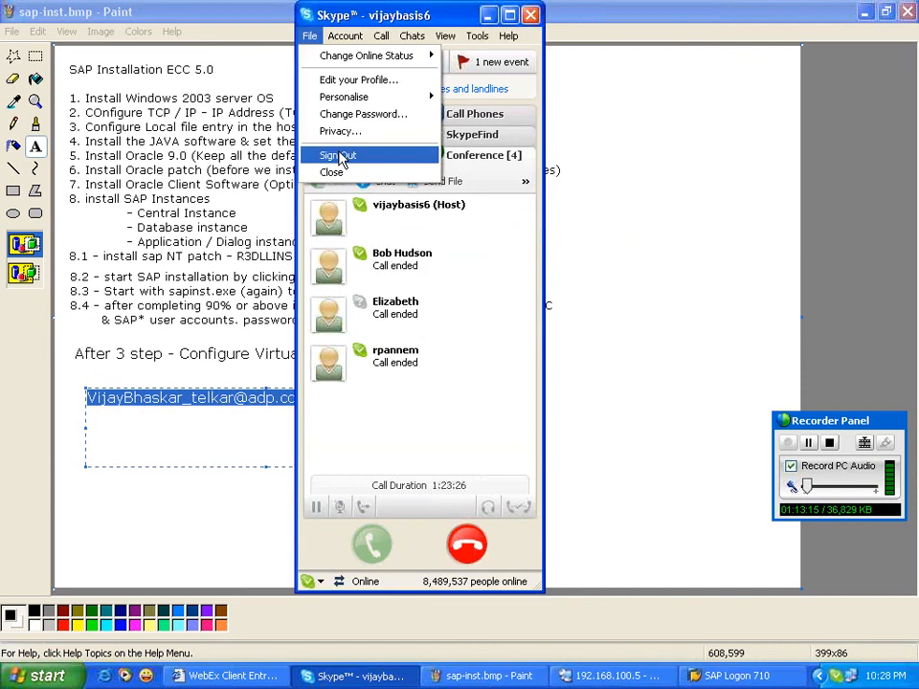